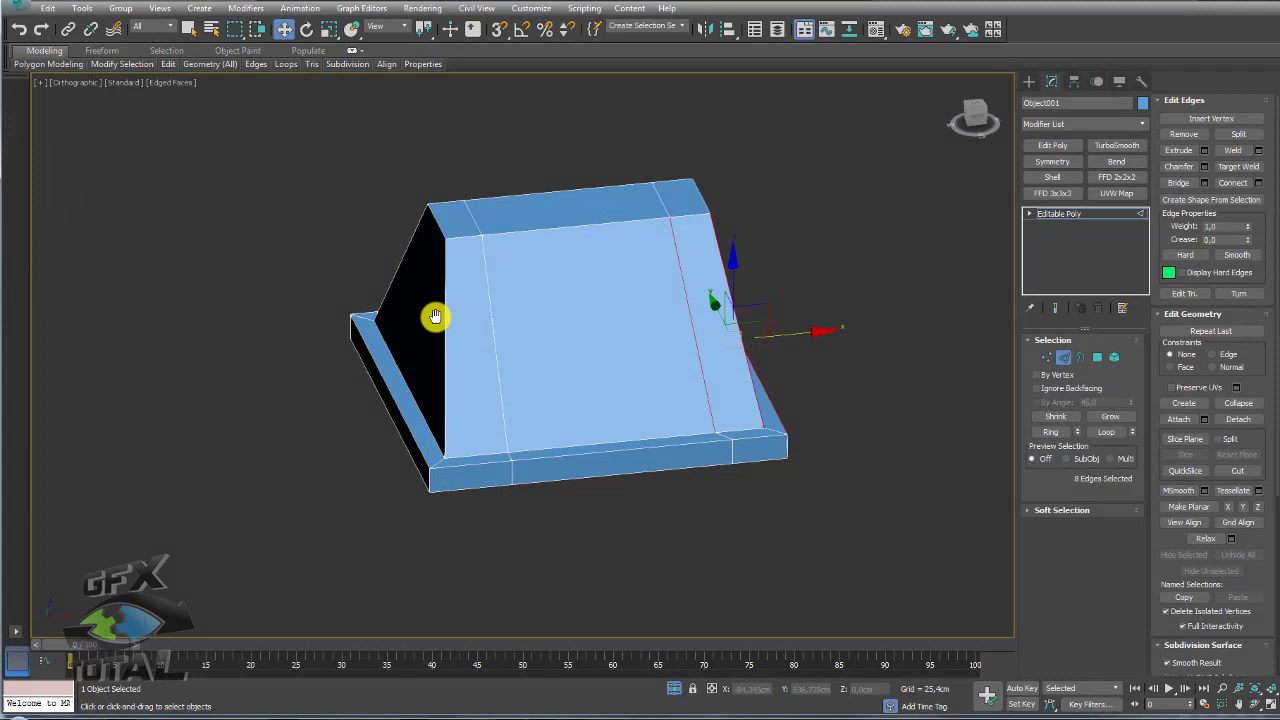
Step: Connect the lid's top edge ring with 2 new pinched edges spread apart
middle_click_drag(435, 316, 466, 394)
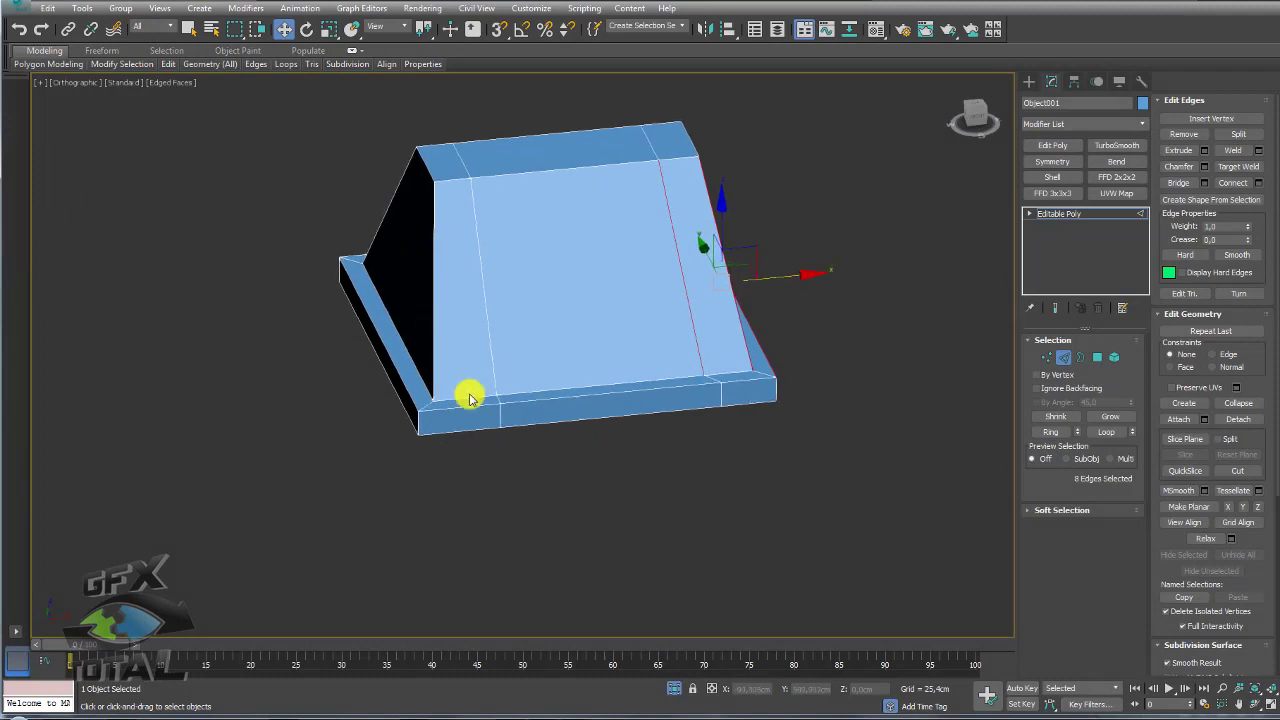
scroll(429, 410, "up", 4)
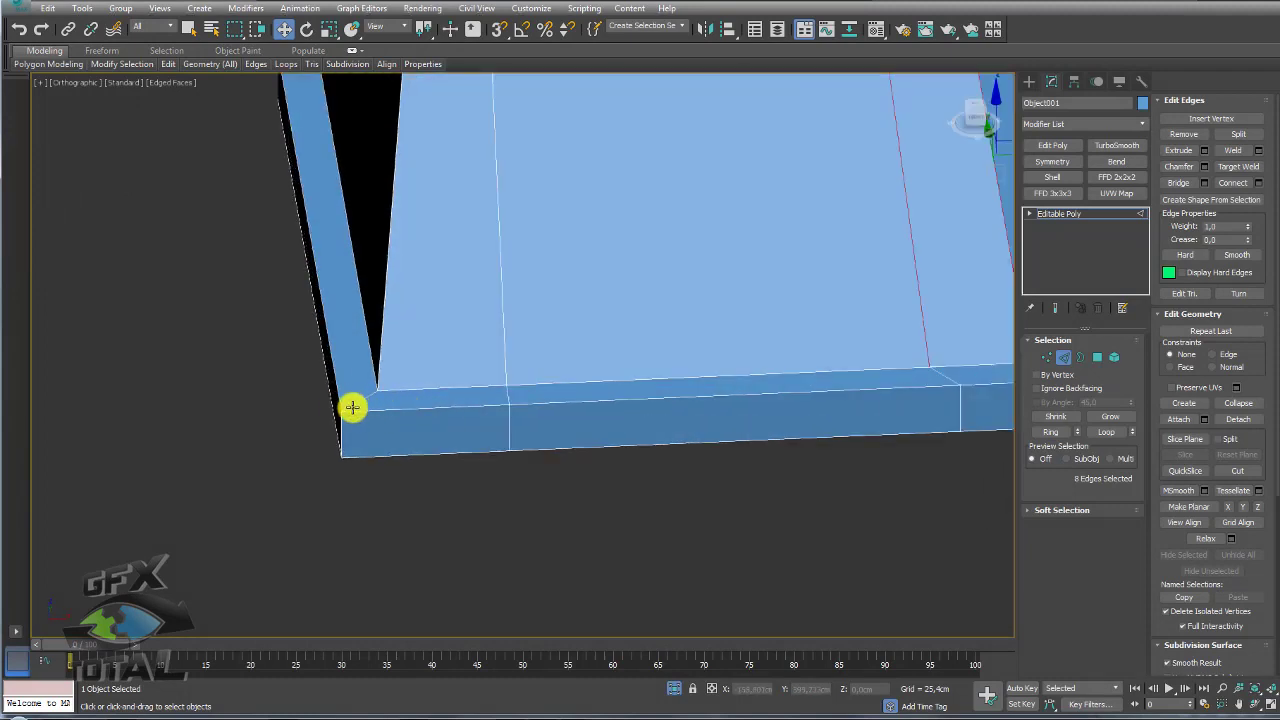
scroll(352, 407, "down", 5)
scroll(380, 477, "up", 3)
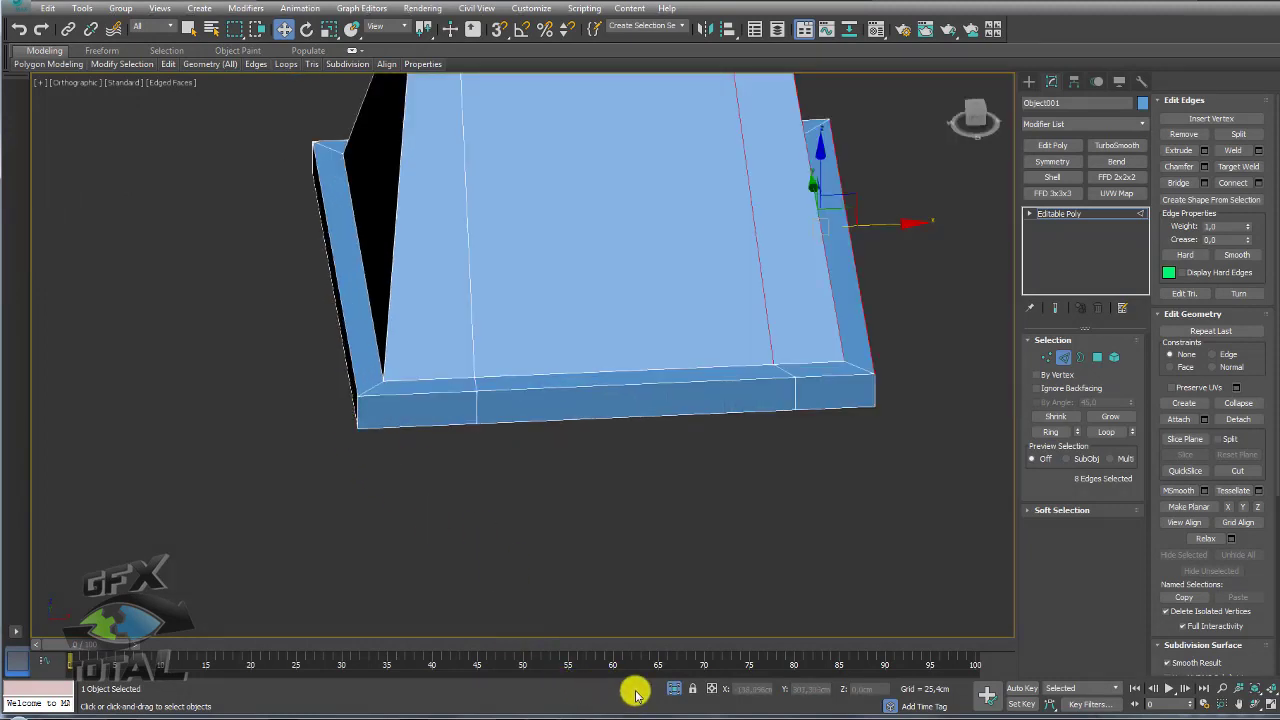
mouse_move(600, 600)
middle_mouse_down("alt")
mouse_move(514, 486)
mouse_move(535, 537)
middle_mouse_up("alt")
scroll(588, 436, "up", 3)
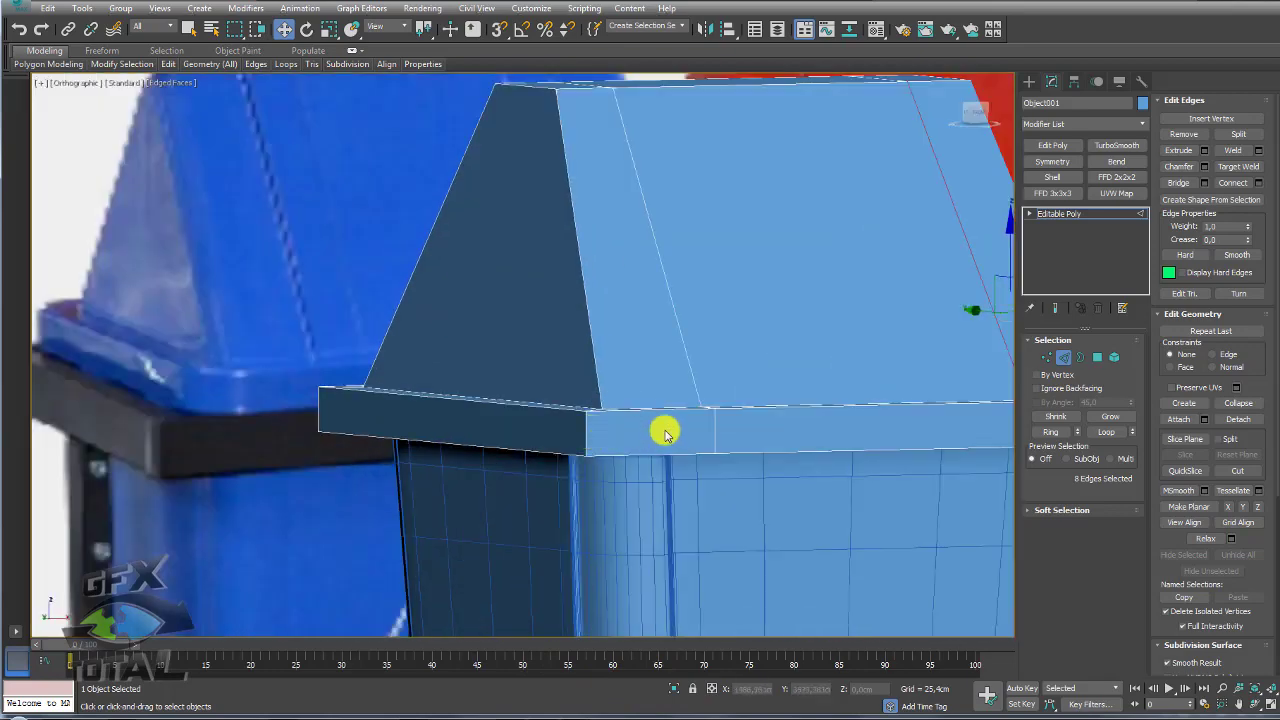
middle_click_drag(665, 432, 572, 485, "alt")
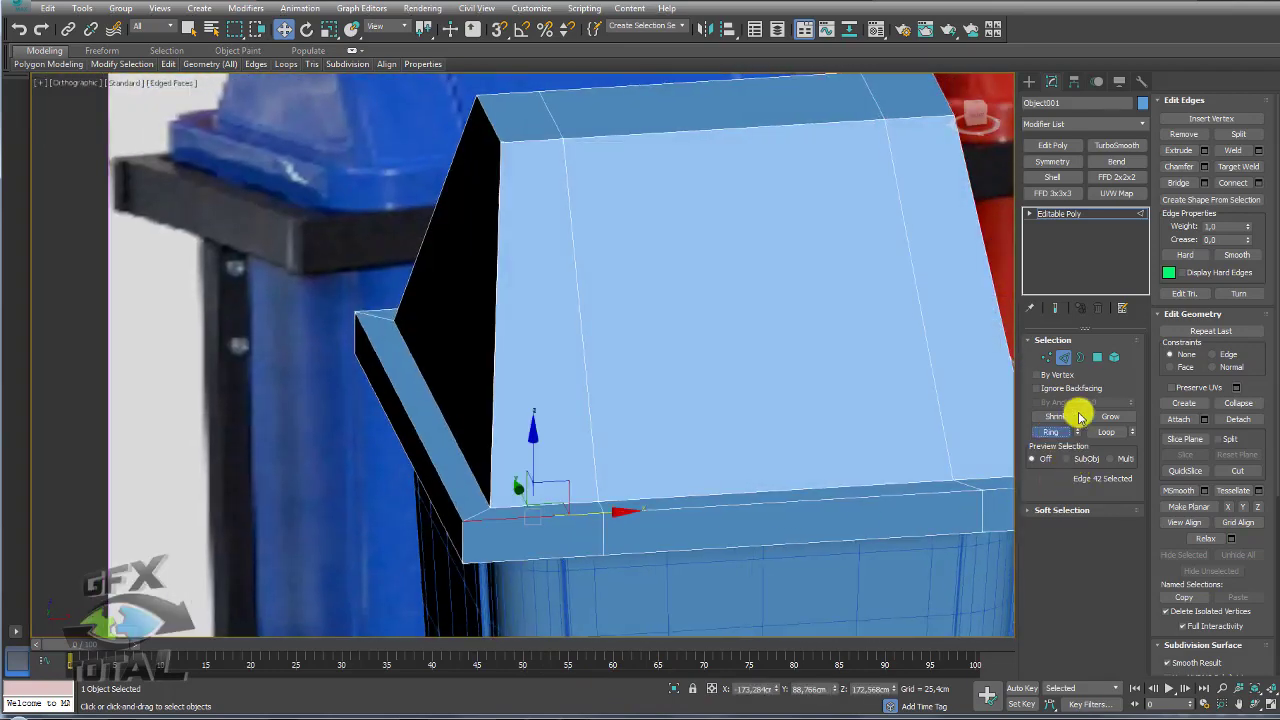
left_click(1050, 431)
left_click(1258, 182)
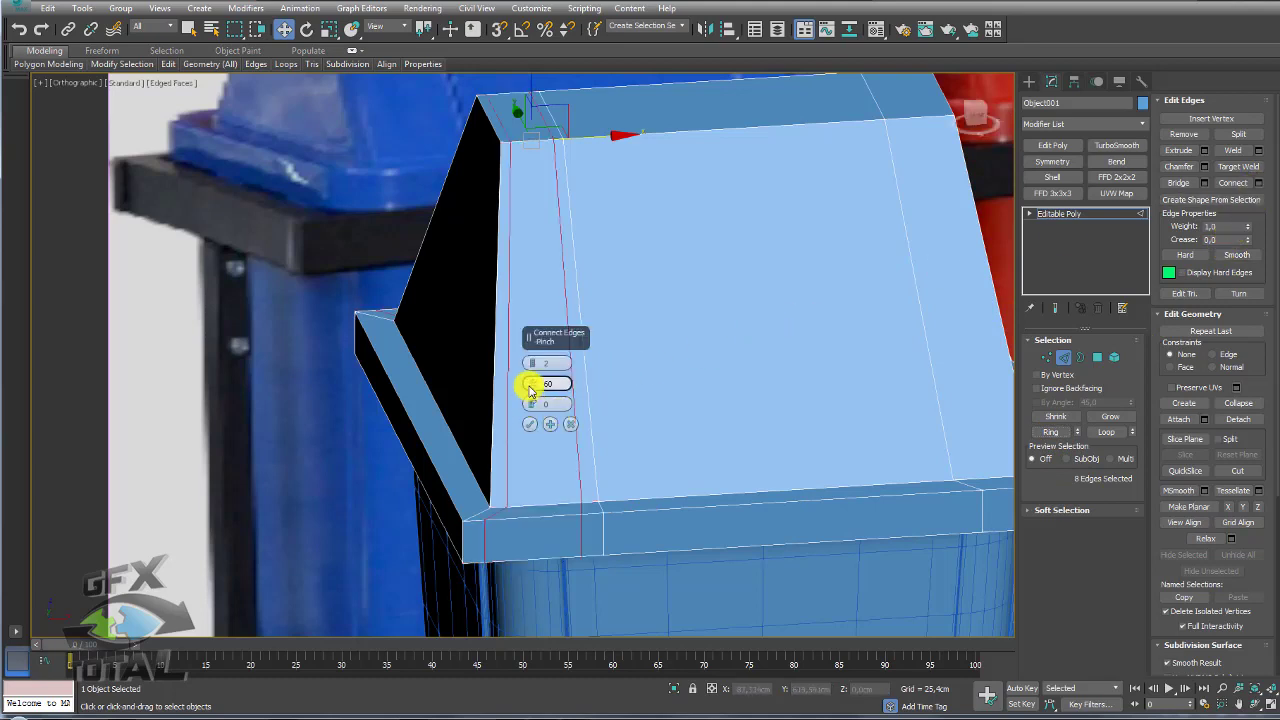
mouse_move(533, 389)
left_mouse_down()
mouse_move(532, 320)
mouse_move(535, 380)
left_mouse_up()
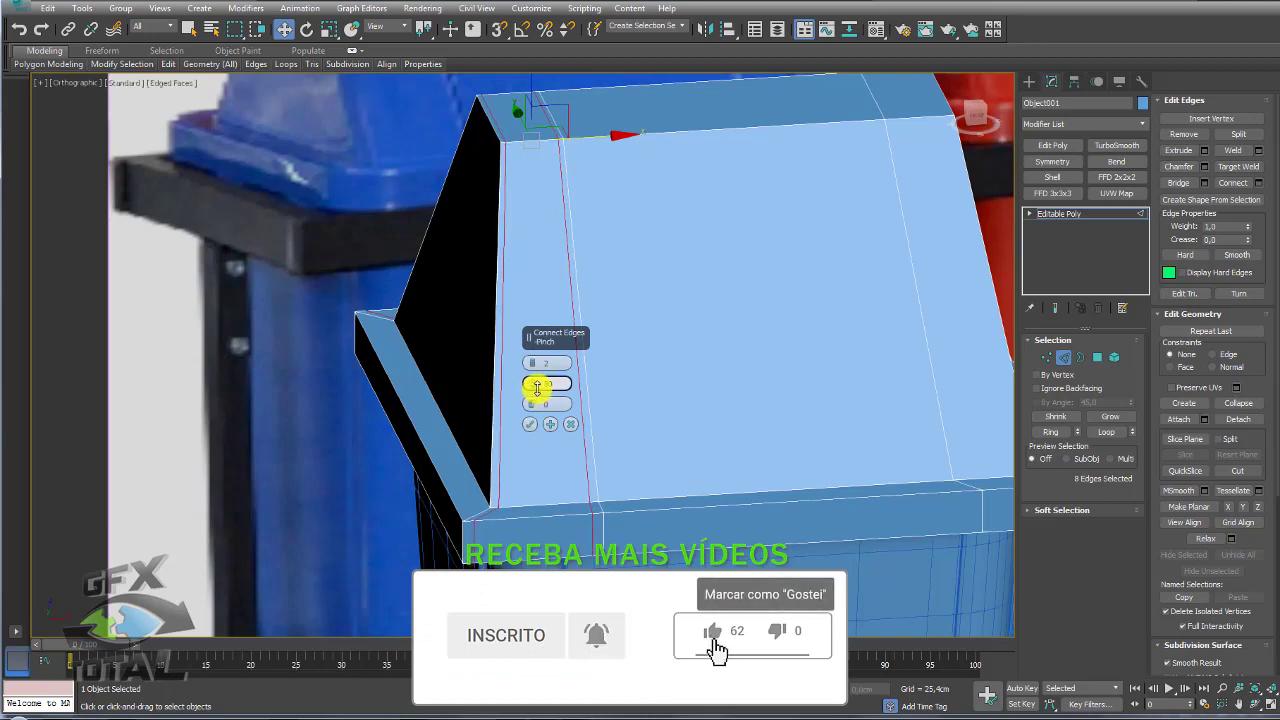
left_click(530, 424)
Step: Ring-select the slanted end face edges and connect them with new edge loops
middle_click_drag(473, 483, 514, 486, "alt")
left_click(520, 485)
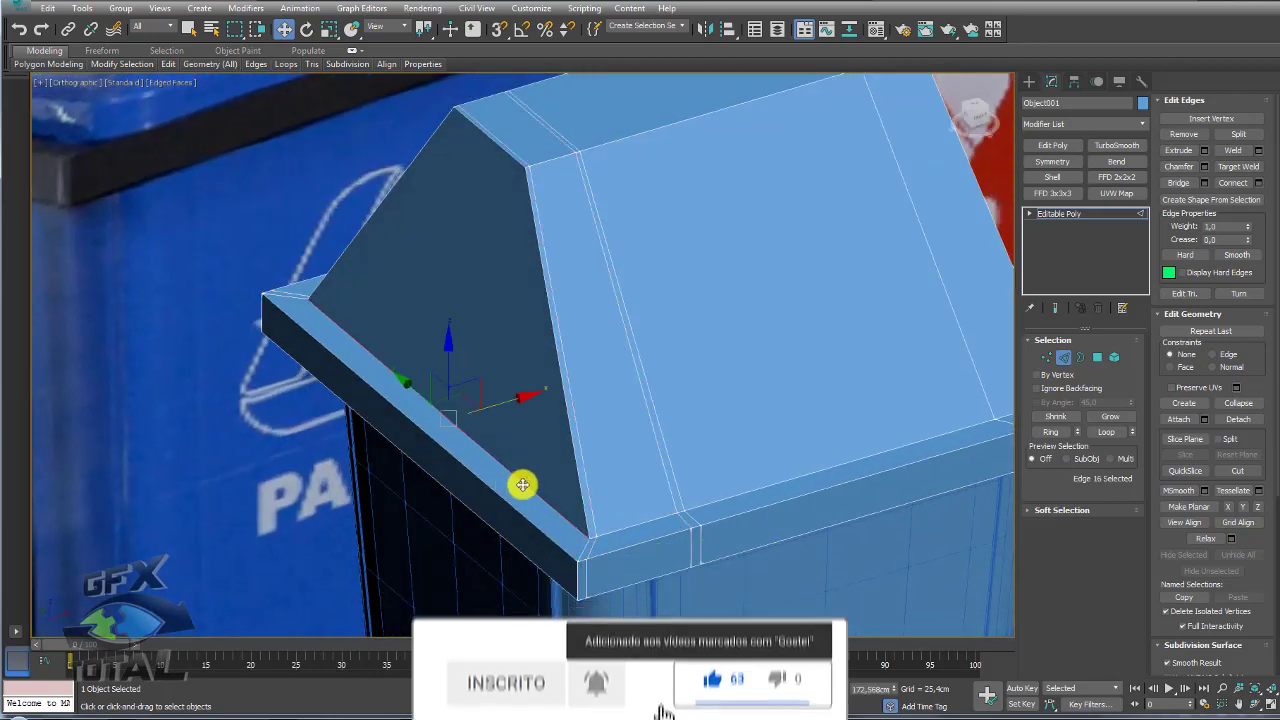
left_click(1047, 432)
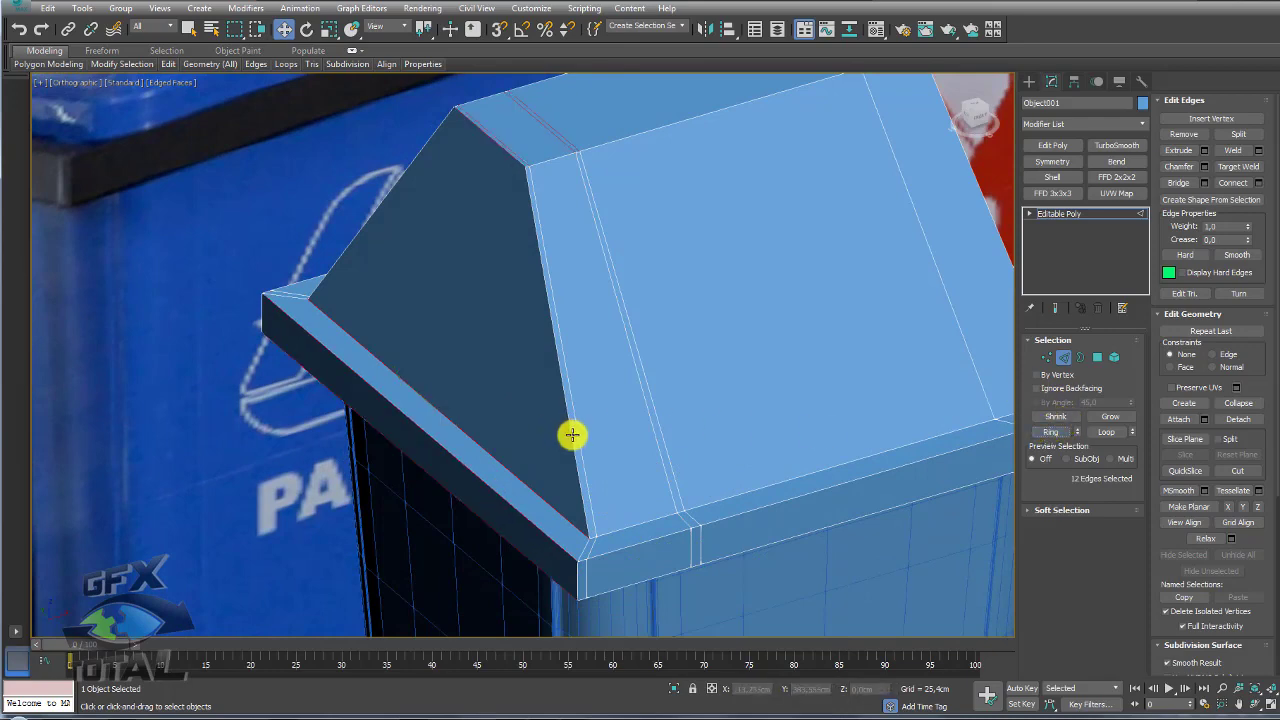
scroll(571, 440, "down", 3)
scroll(590, 435, "down", 3)
mouse_move(603, 423)
middle_mouse_down()
mouse_move(563, 485)
mouse_move(554, 460)
mouse_move(397, 311)
mouse_move(222, 260)
middle_mouse_up()
mouse_move(371, 307)
middle_mouse_down("alt")
mouse_move(691, 371)
mouse_move(846, 237)
middle_mouse_up("alt")
middle_click_drag(540, 240, 507, 341, "alt")
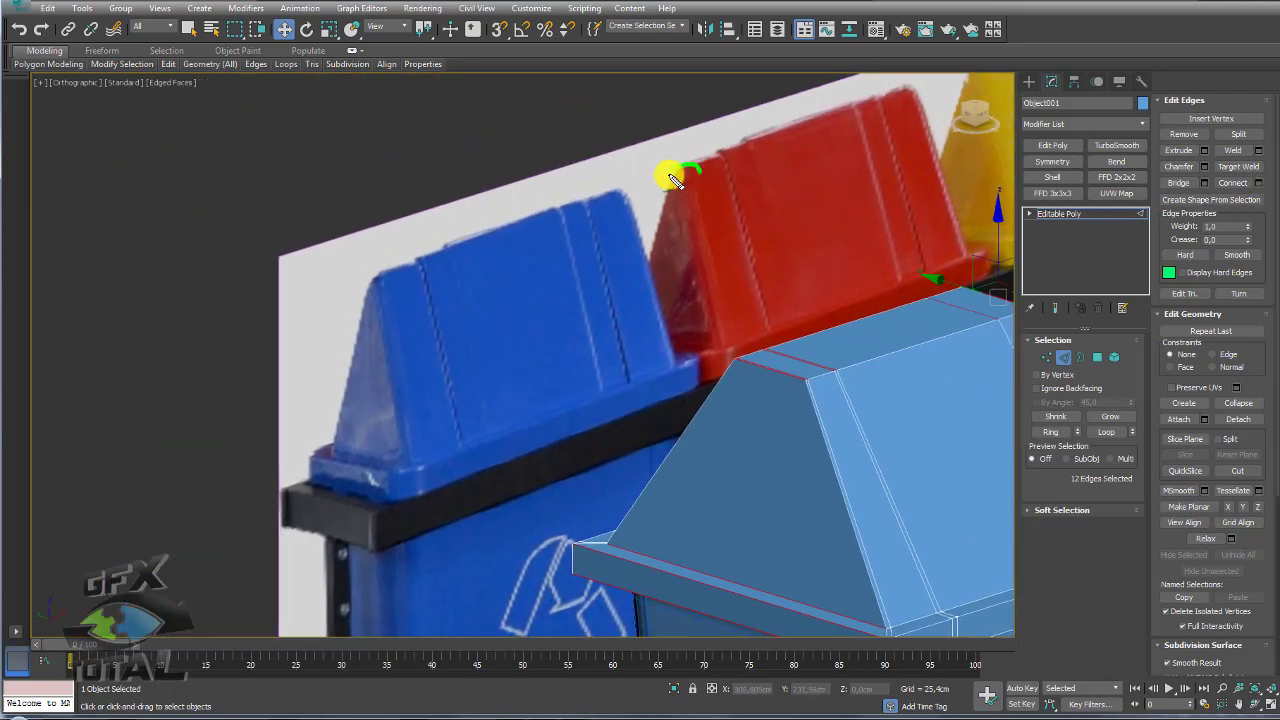
left_click(1257, 183)
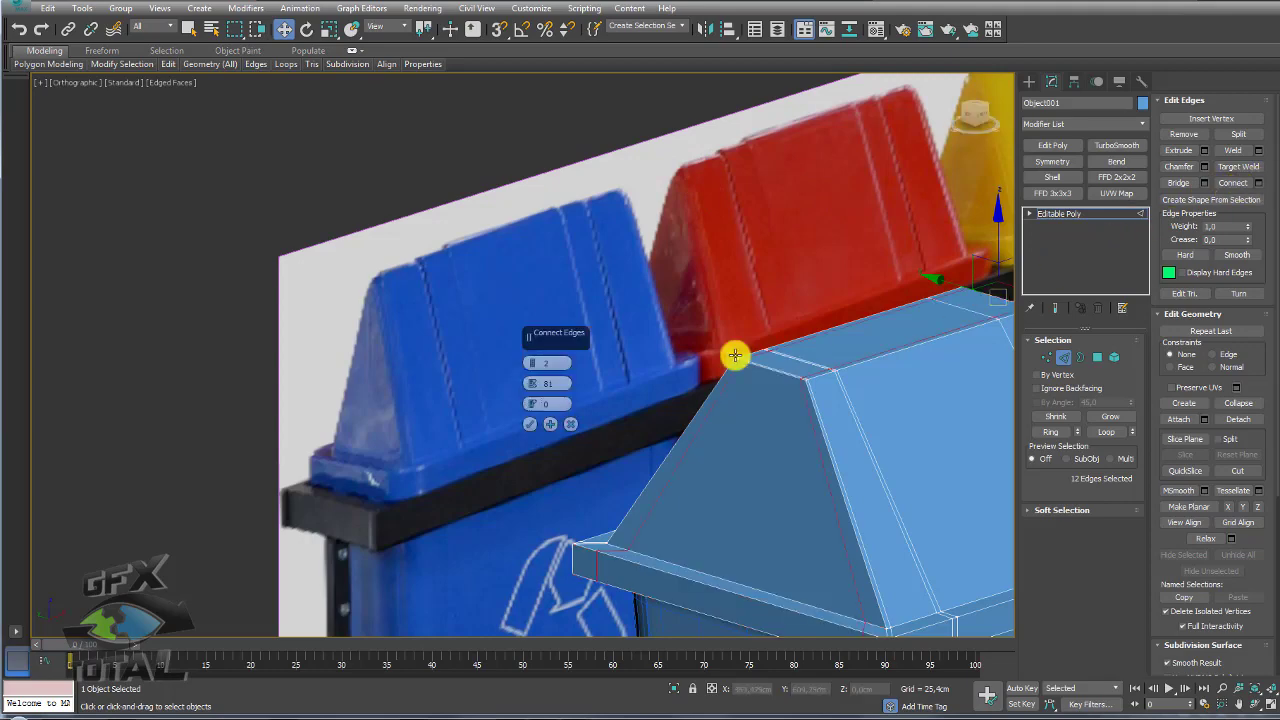
left_click(526, 423)
Step: Add TurboSmooth (1 iteration) above the lid's Editable Poly, then return to its Edge level
left_click(1087, 219)
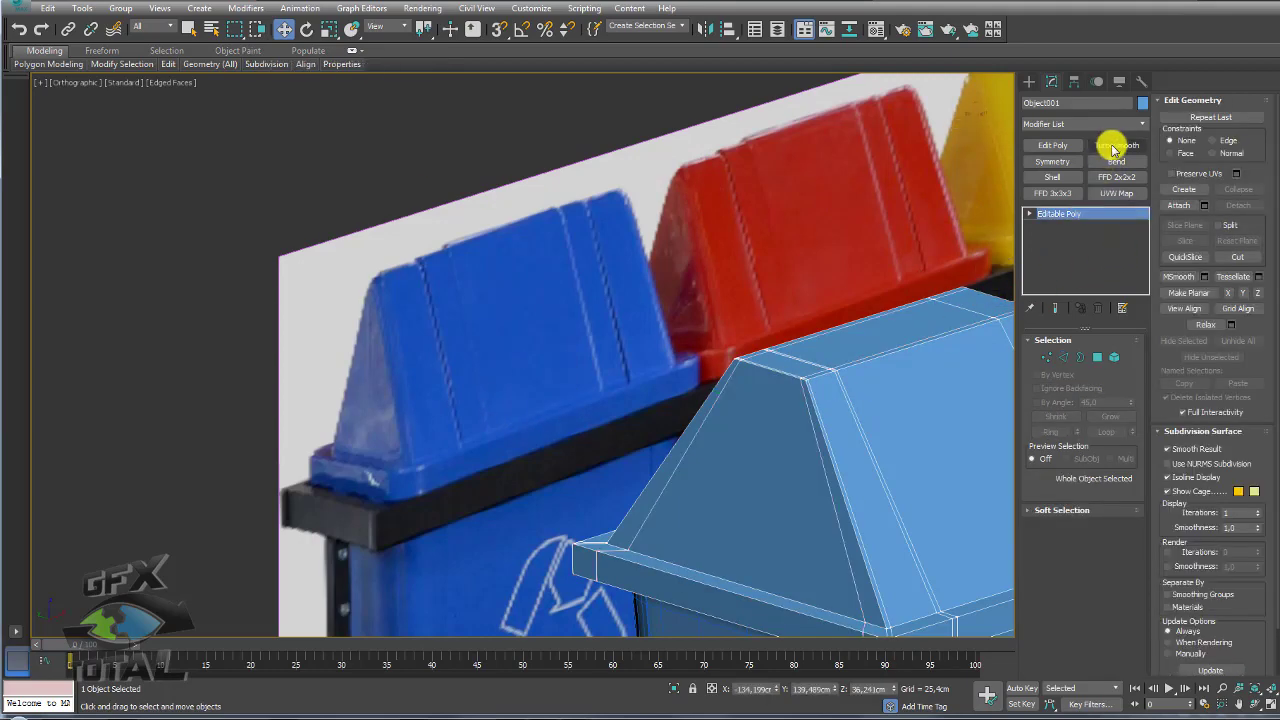
left_click(1116, 145)
middle_click_drag(889, 334, 641, 359, "alt")
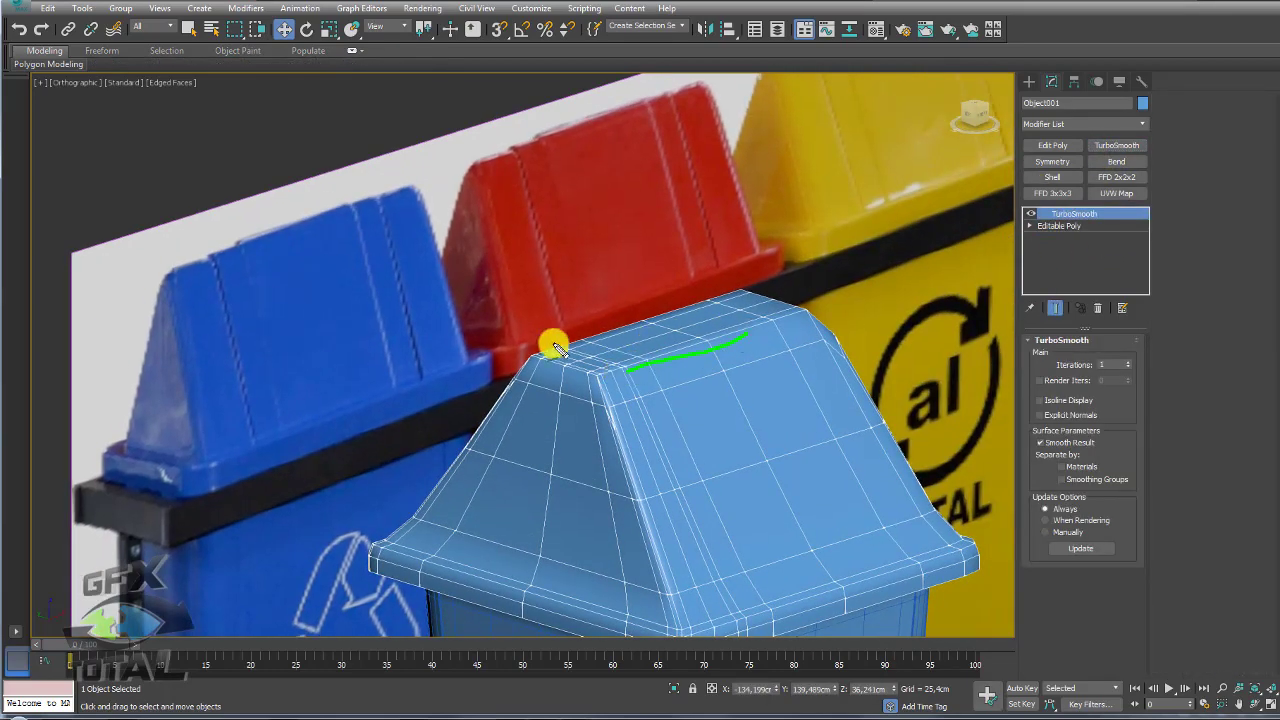
left_click(1075, 225)
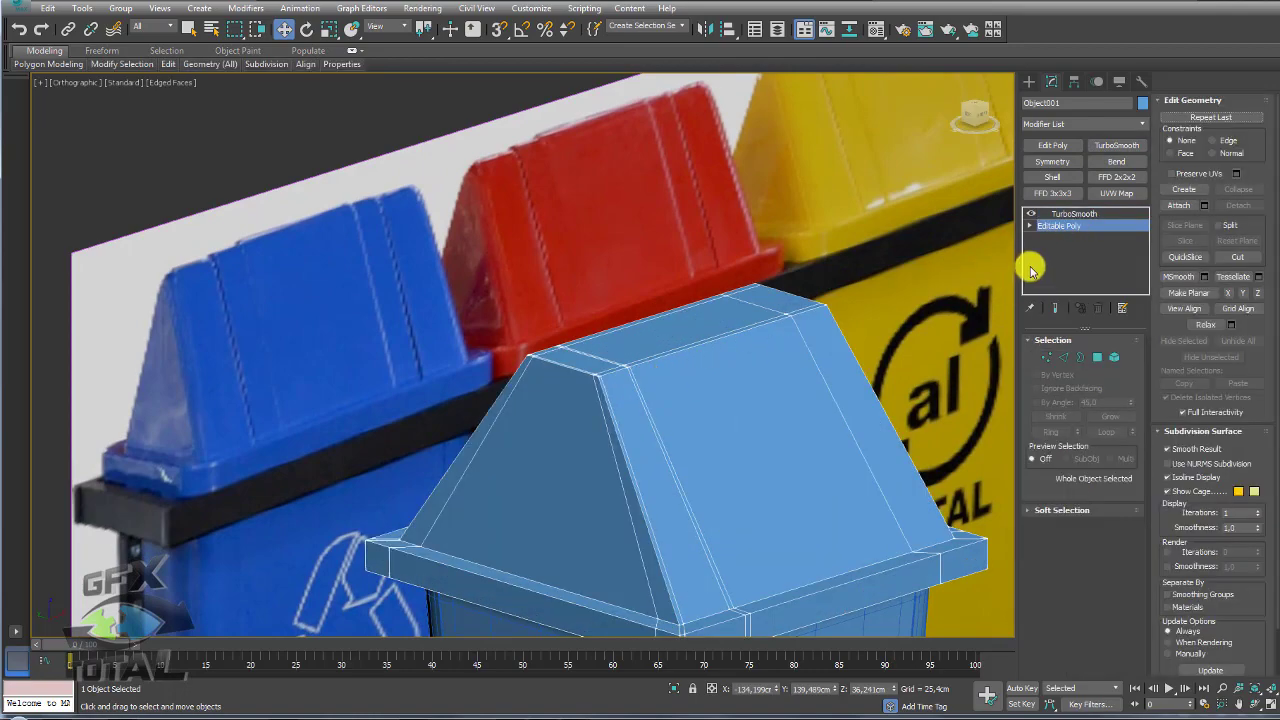
left_click(1064, 357)
mouse_move(614, 386)
middle_mouse_down("alt")
mouse_move(686, 374)
mouse_move(774, 449)
mouse_move(829, 557)
middle_mouse_up("alt")
scroll(705, 343, "down", 3)
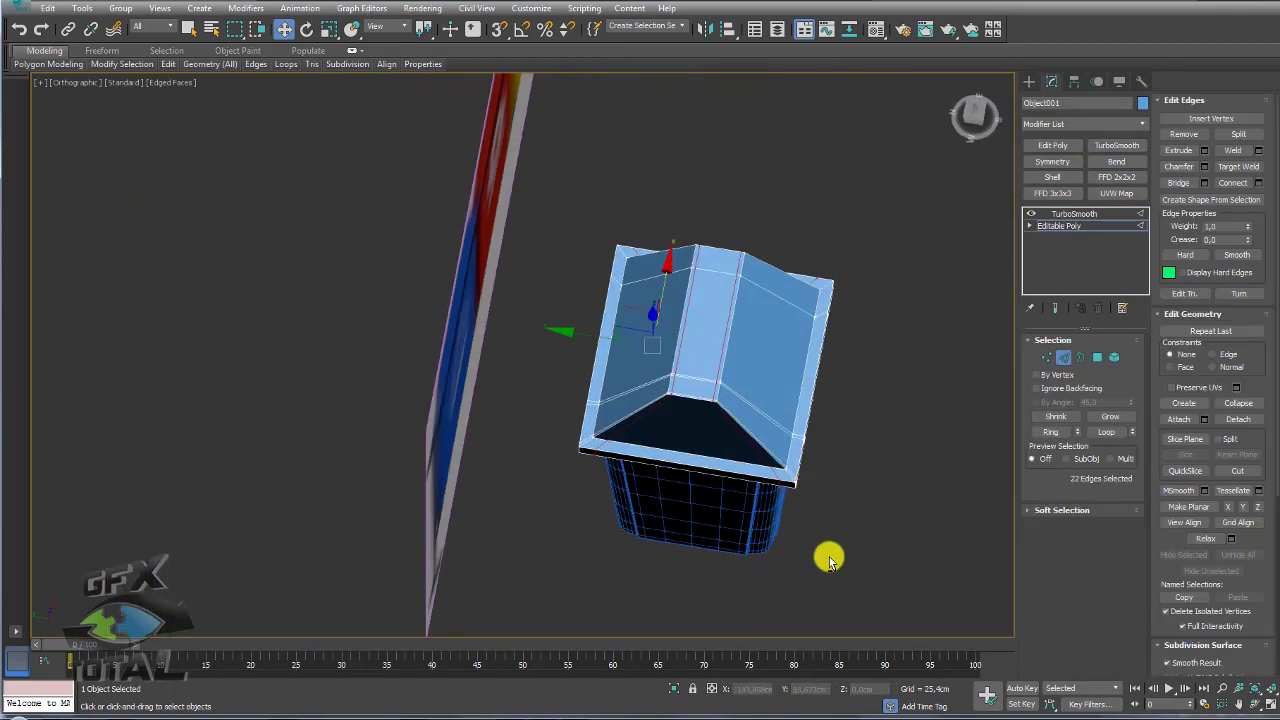
Step: Remove the 16 edges of the earlier side loops
mouse_move(829, 557)
left_mouse_down()
mouse_move(543, 423)
mouse_move(743, 447)
left_mouse_up()
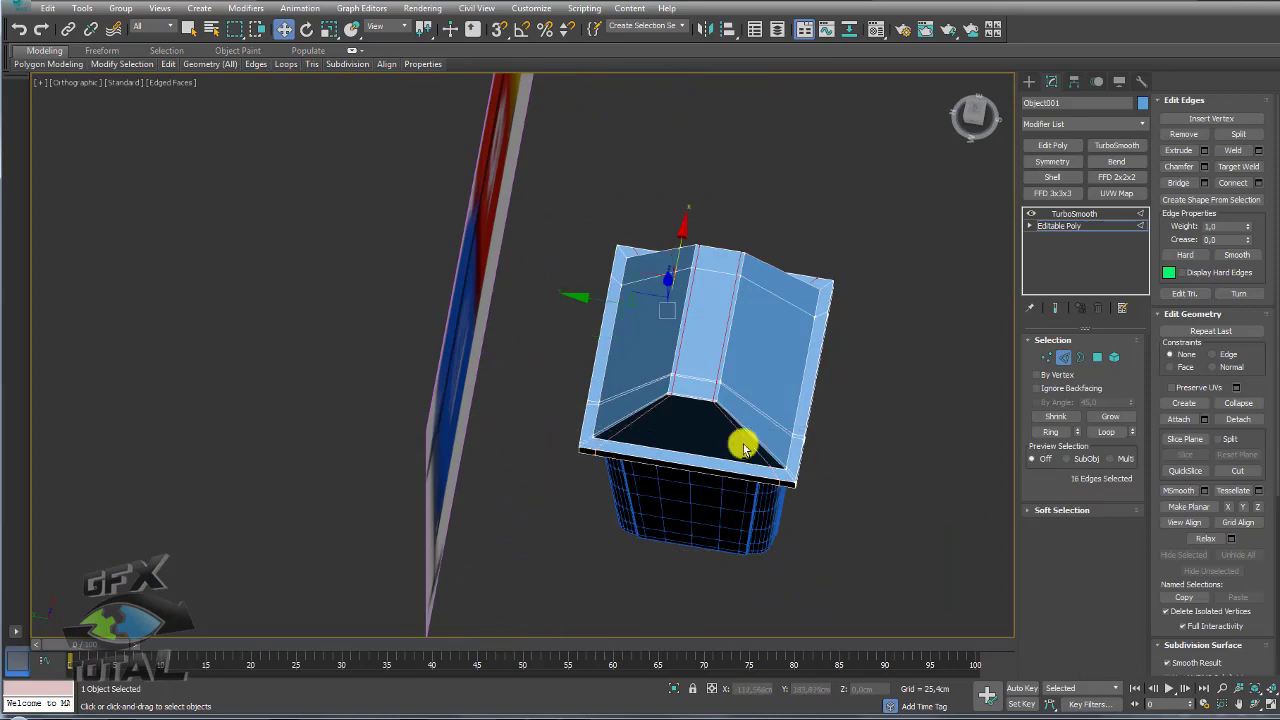
left_click(1190, 137)
middle_click_drag(734, 354, 686, 323, "alt")
scroll(646, 378, "up", 5)
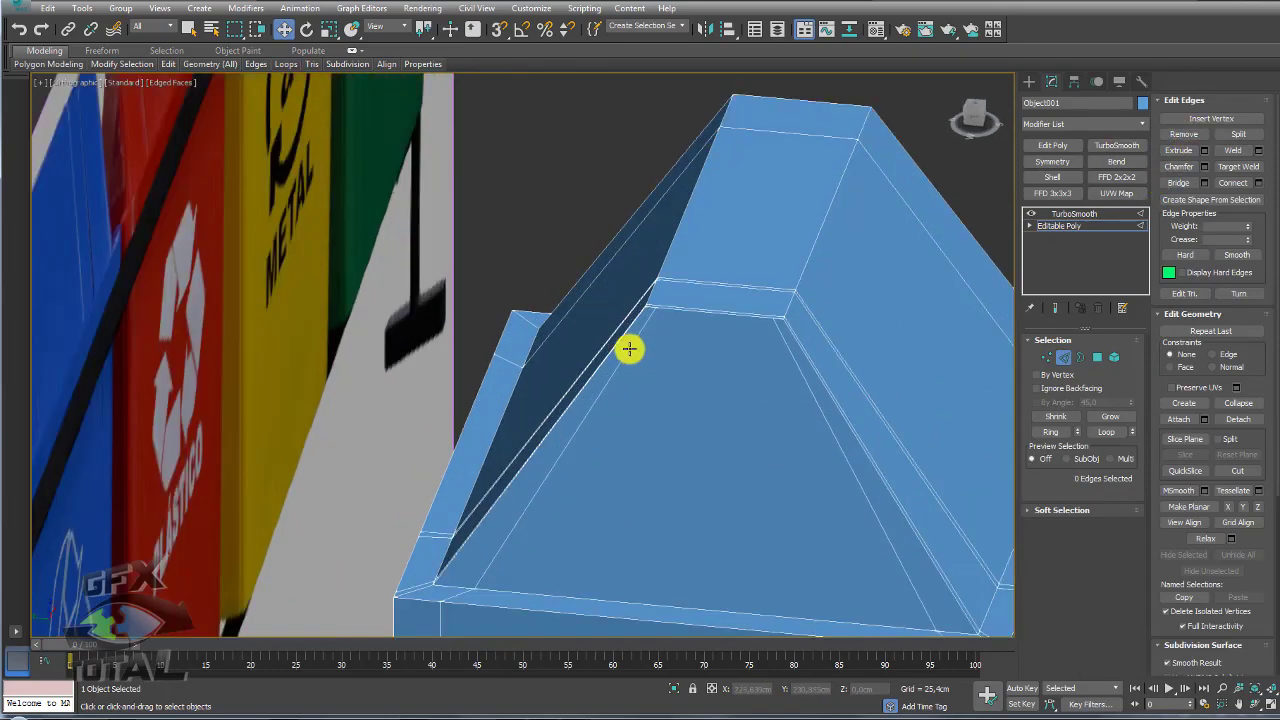
Step: Connect the two slanted-face diagonal edges with pinch 86, keeping only the upper new edge
left_click(629, 348)
left_click(785, 349, "ctrl")
left_click(1258, 182)
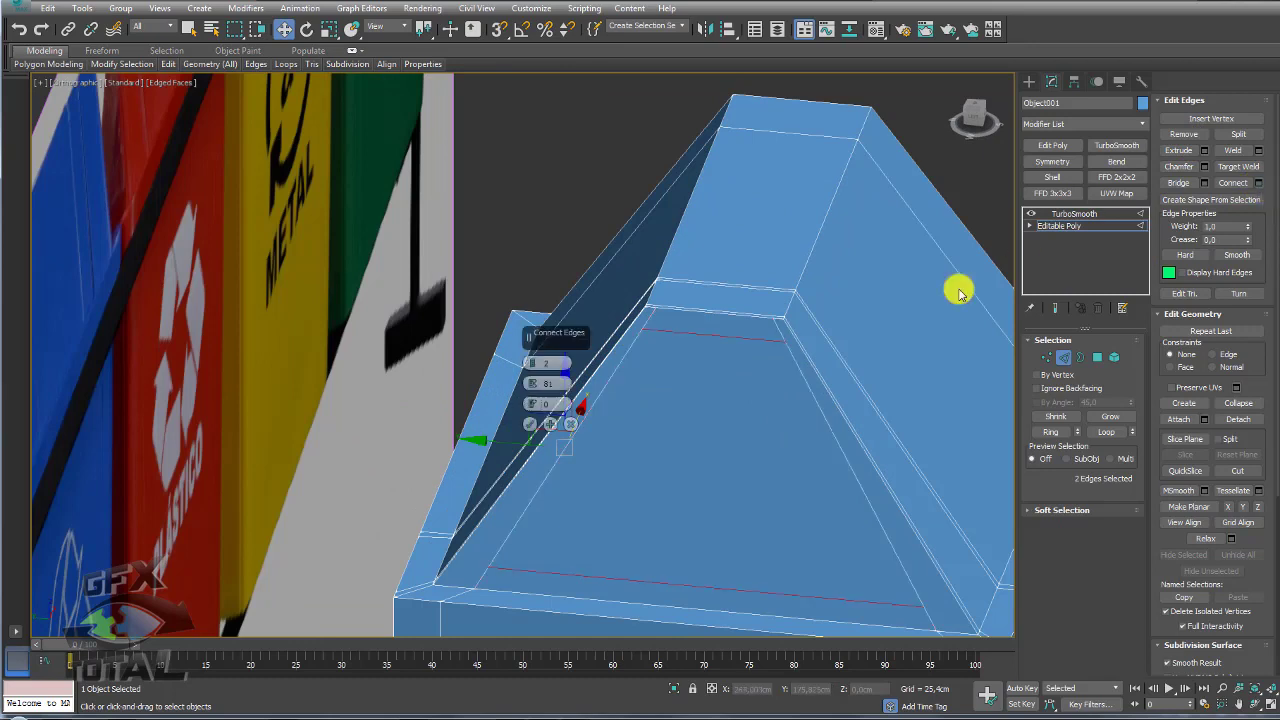
left_click_drag(530, 384, 529, 363)
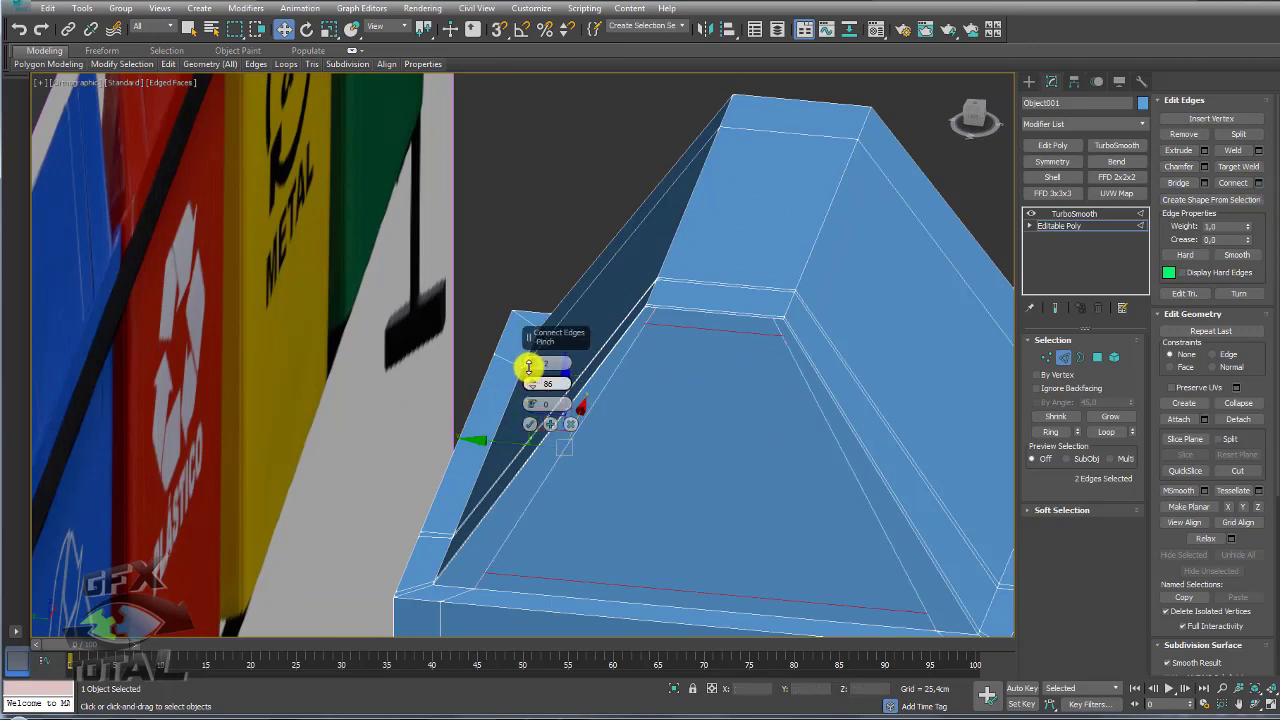
left_click(530, 424)
left_click(651, 278, "alt")
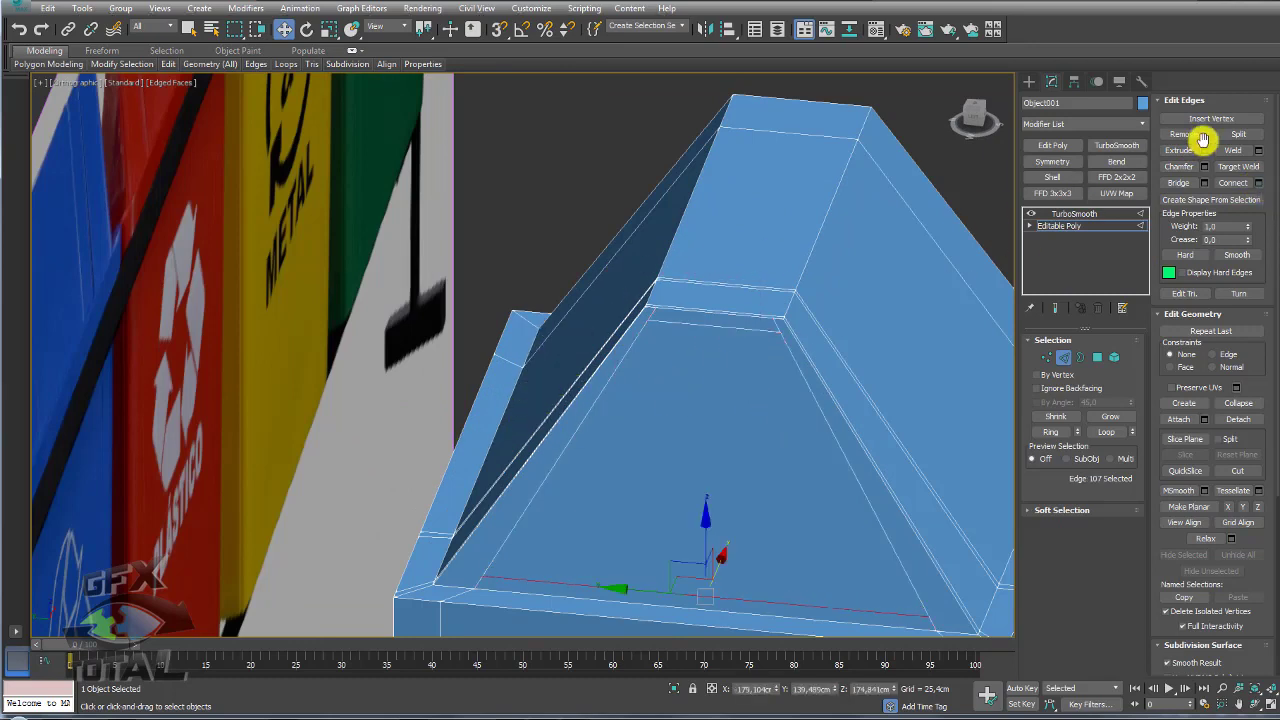
left_click(1188, 135)
scroll(763, 323, "up", 4)
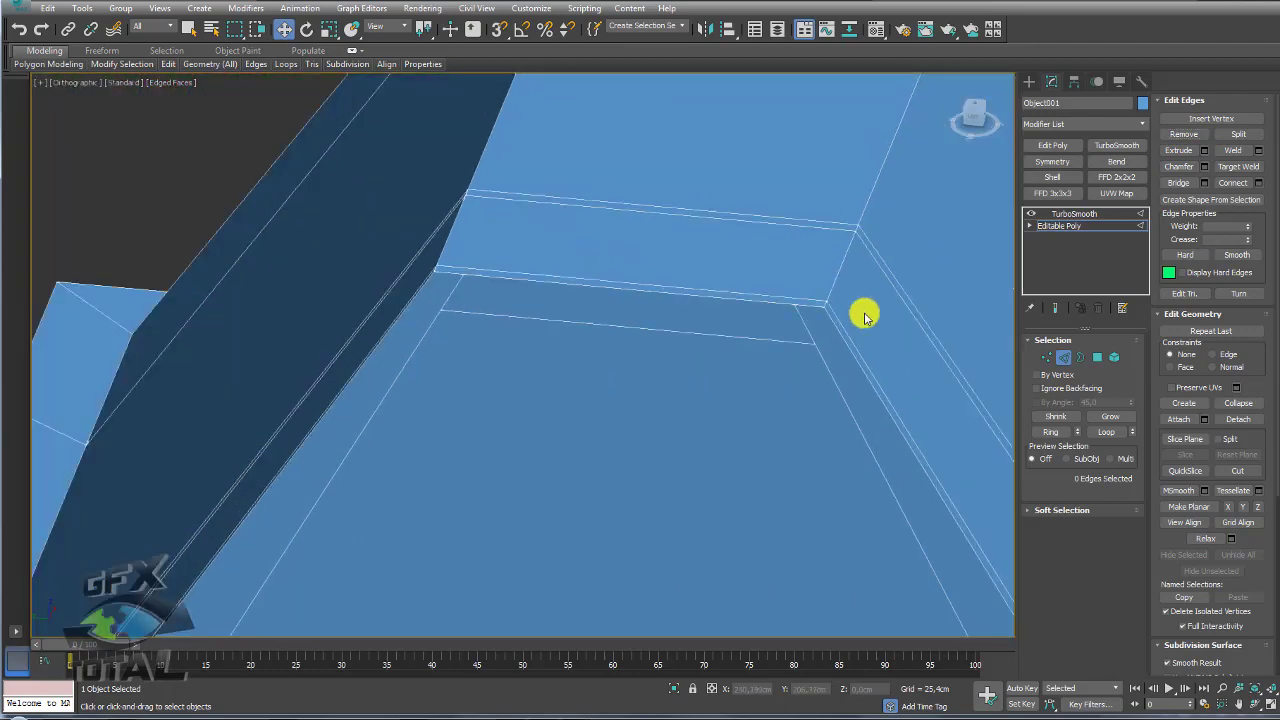
Step: Target-weld two doubled vertices onto their neighbours
left_click(1046, 357)
scroll(1243, 209, "down", 5)
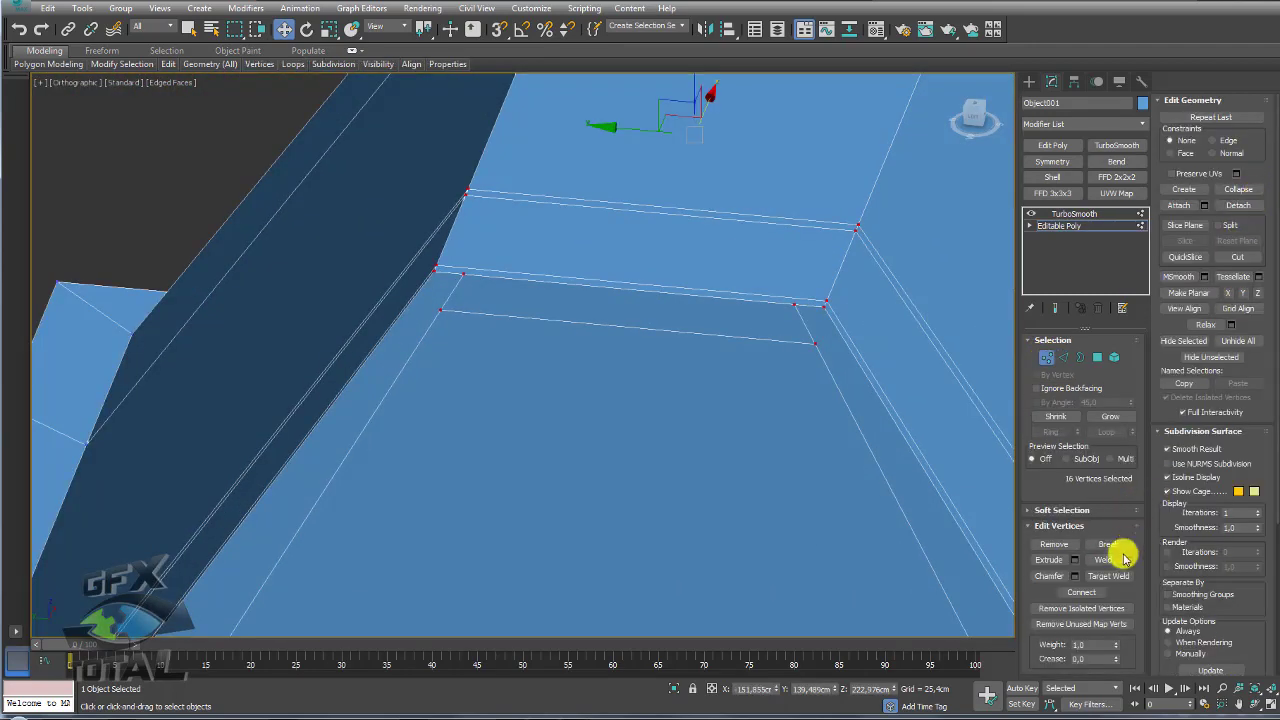
left_click(1105, 577)
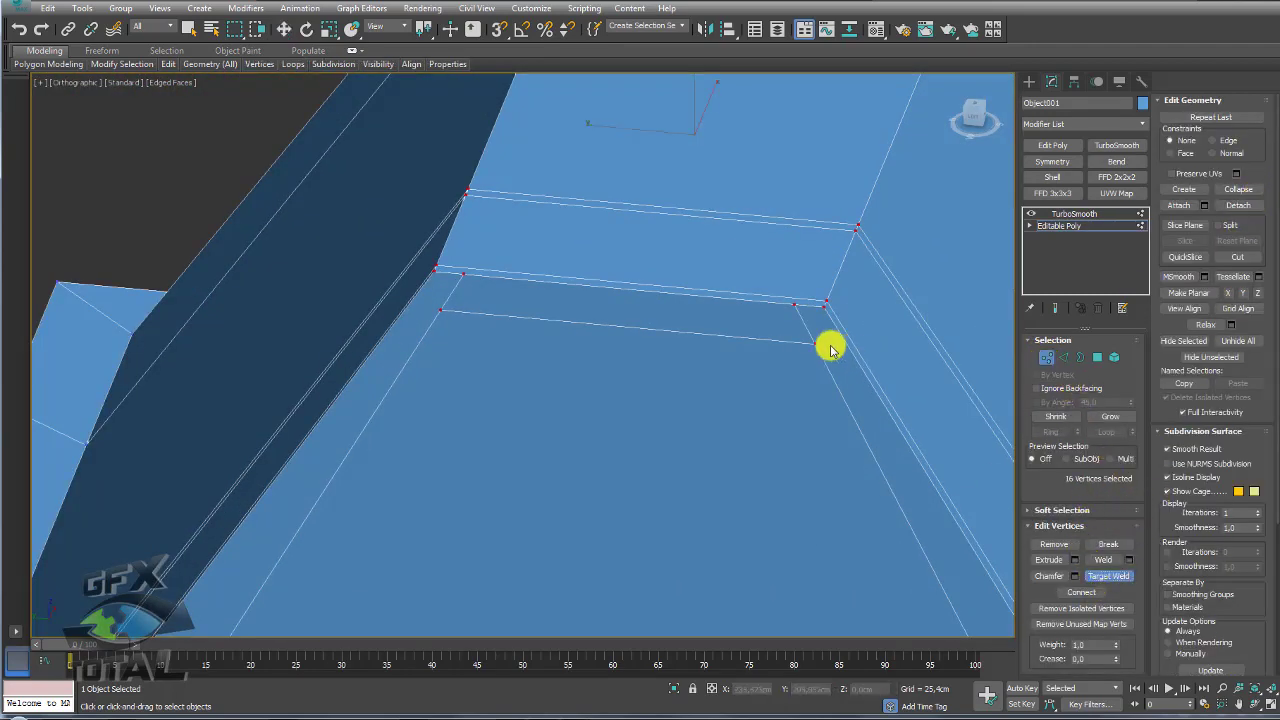
left_click(818, 308)
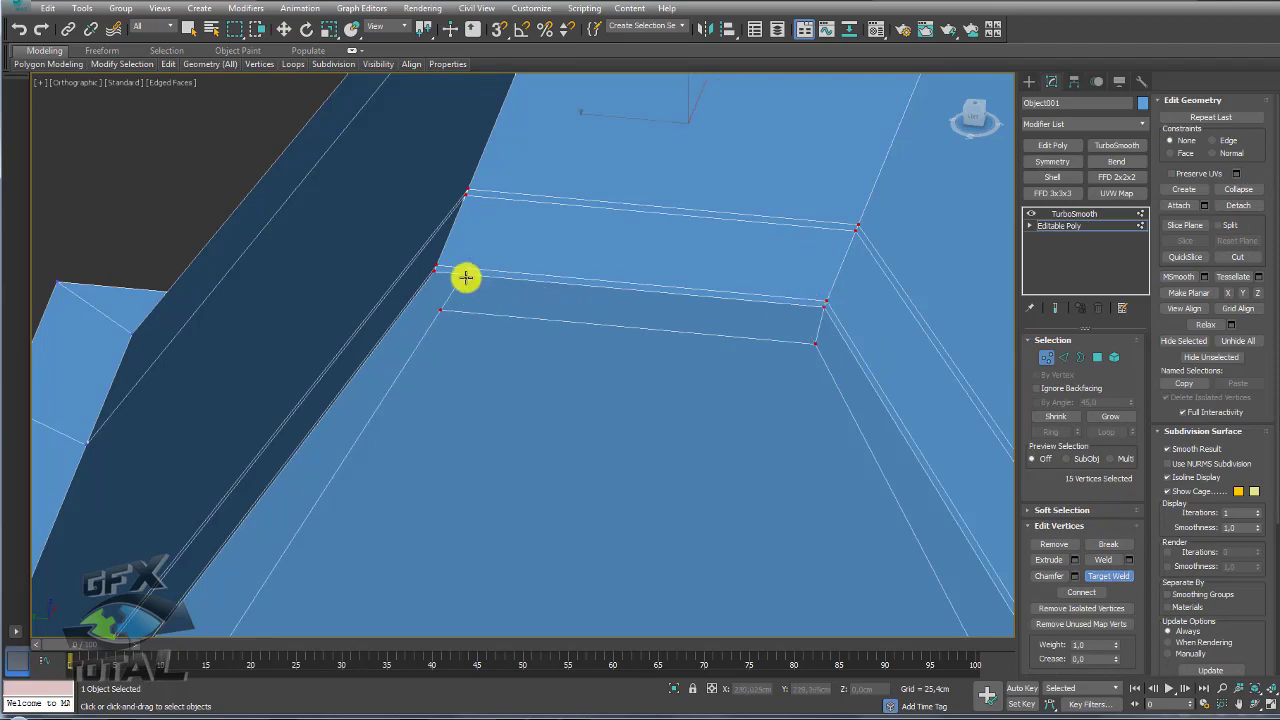
left_click(433, 273)
Step: Scale two rim vertices further apart
key("w")
scroll(491, 417, "down", 5)
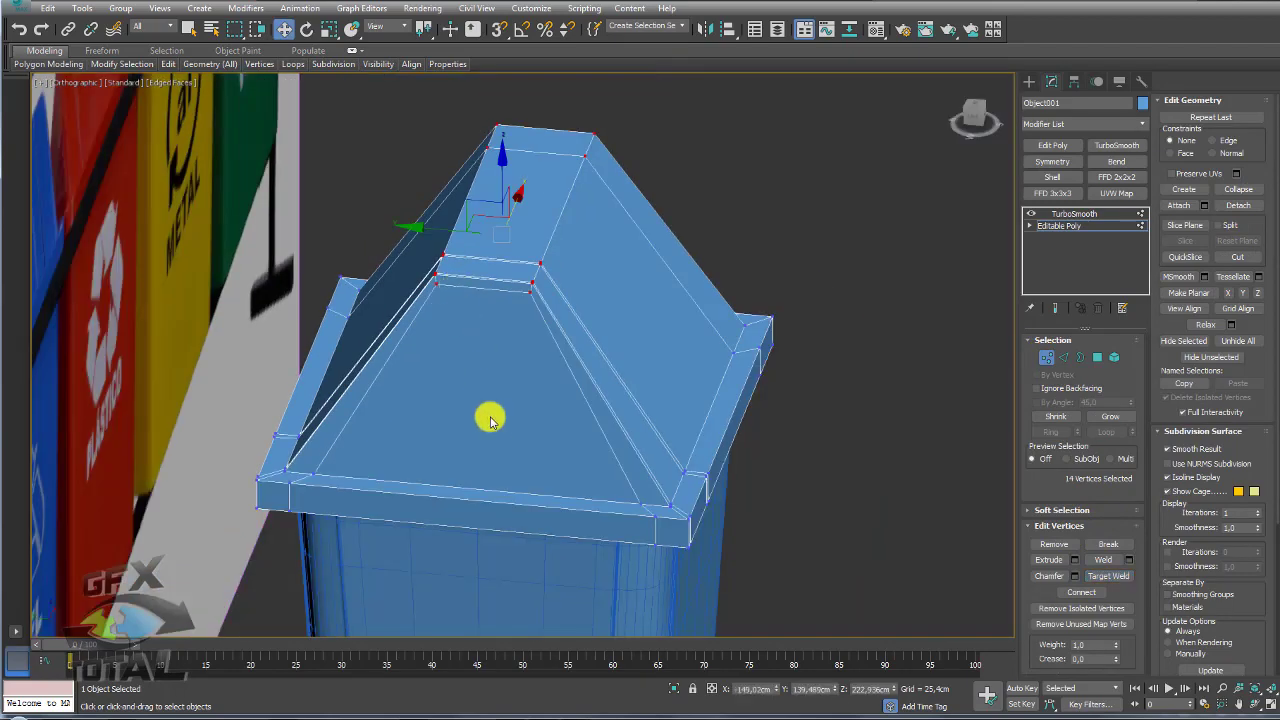
scroll(351, 414, "up", 3)
scroll(371, 378, "up", 3)
left_click(371, 378)
mouse_move(457, 371)
middle_mouse_down("alt")
mouse_move(706, 363)
mouse_move(882, 413)
middle_mouse_up("alt")
left_click(850, 408, "ctrl")
key("r")
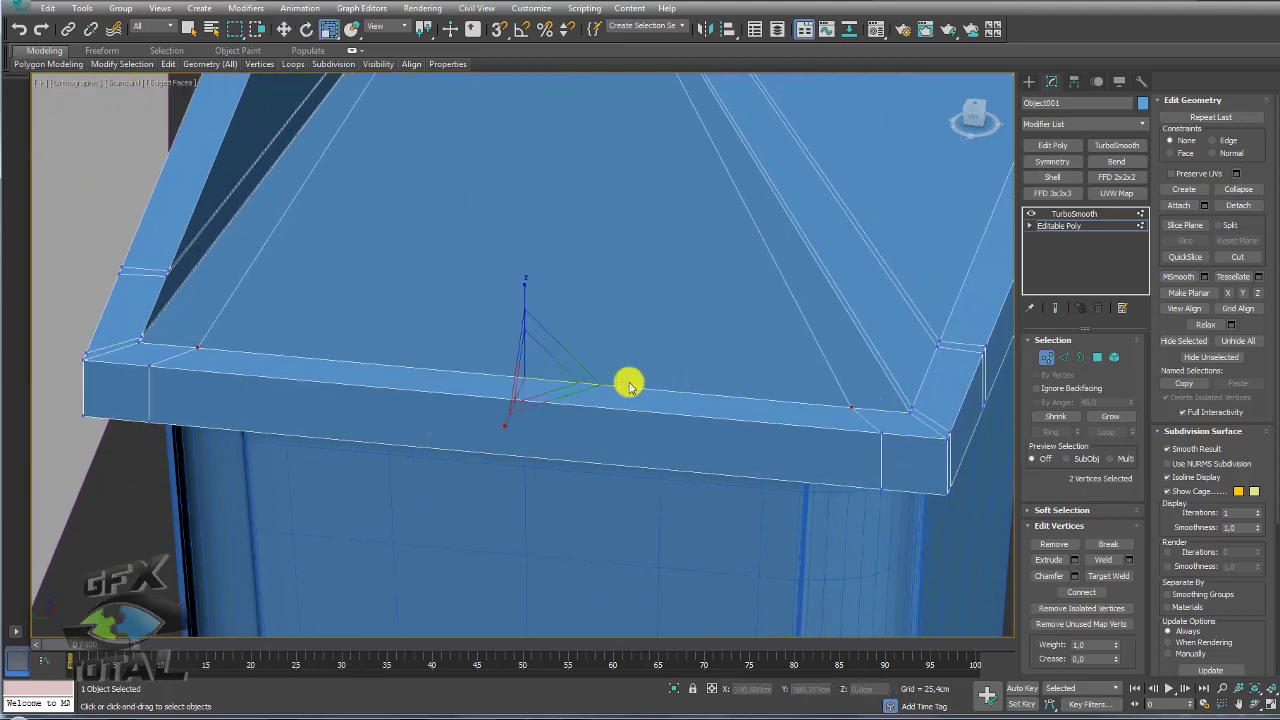
left_click_drag(627, 385, 634, 383)
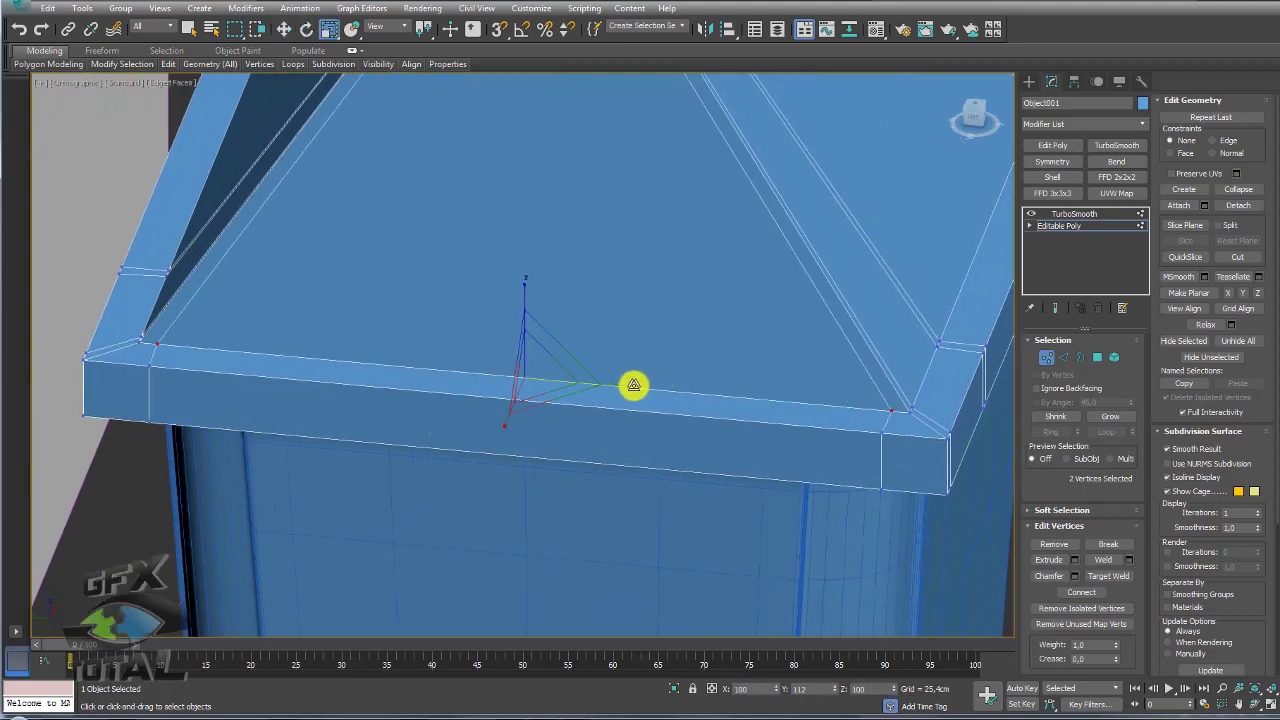
Step: Select the right, lower, left and lower-left rim corner vertices
left_click(885, 432)
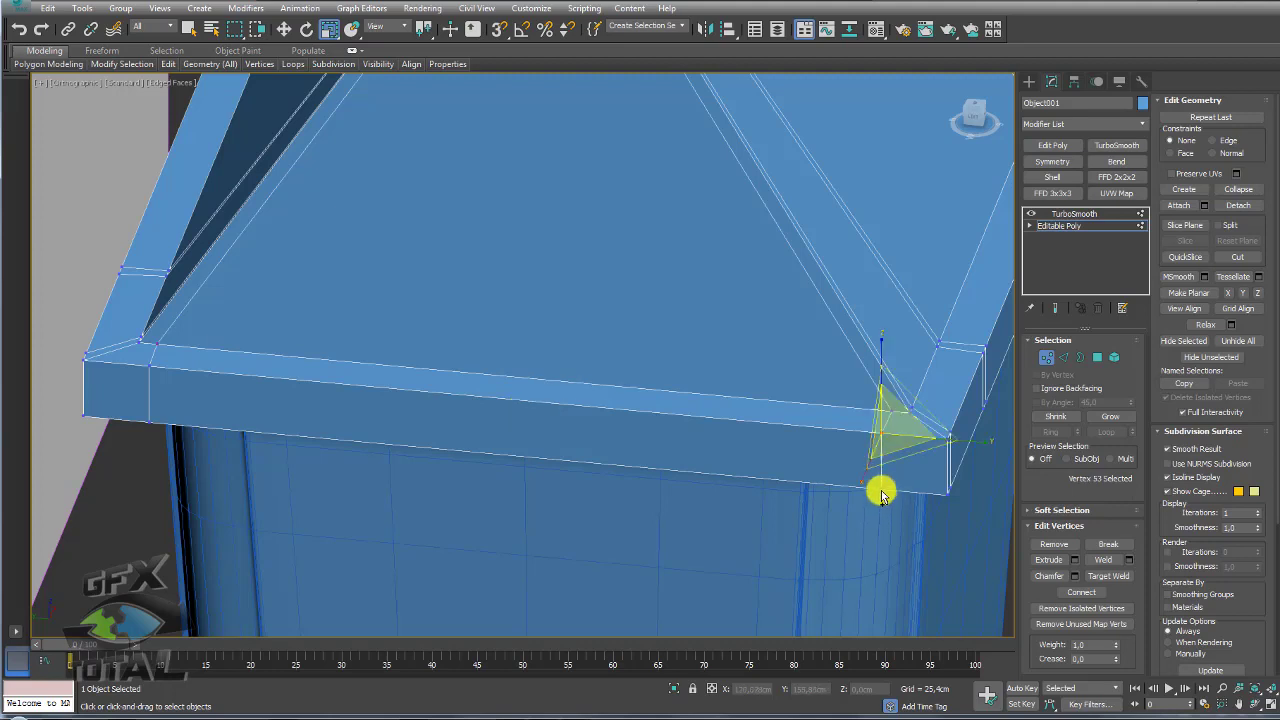
left_click(880, 487, "ctrl")
left_click(147, 366, "ctrl")
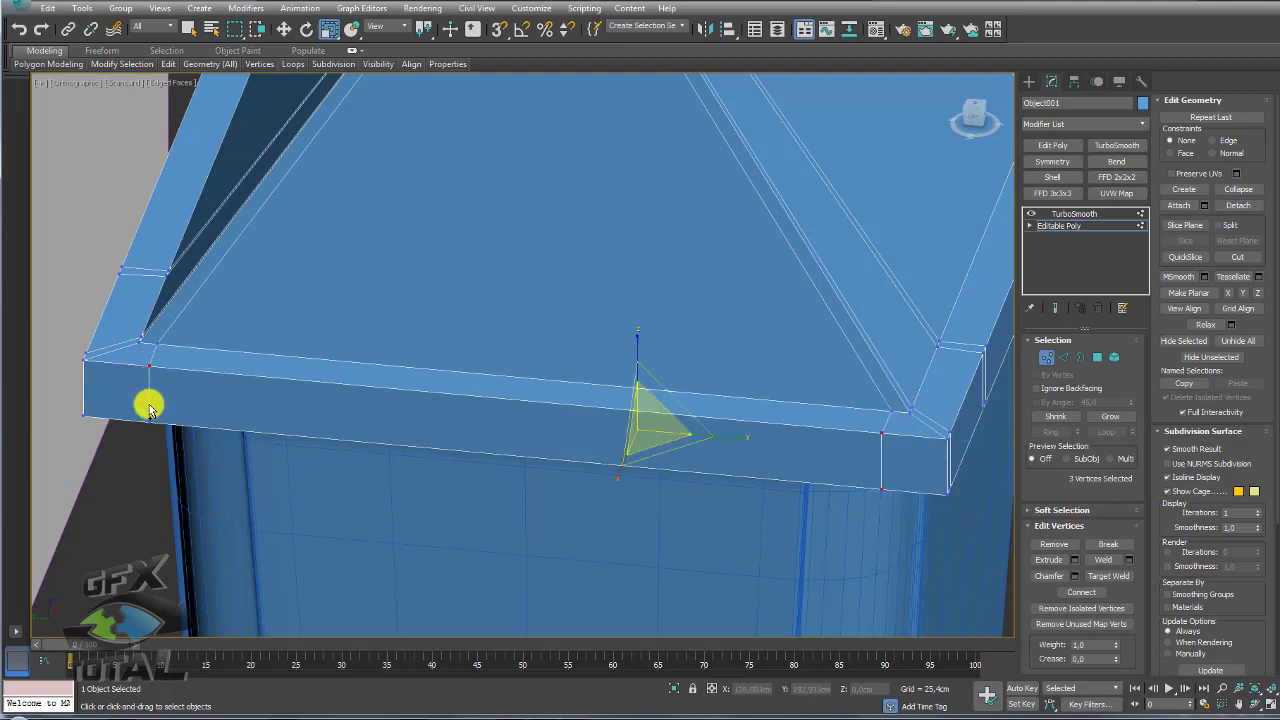
left_click(147, 421, "ctrl")
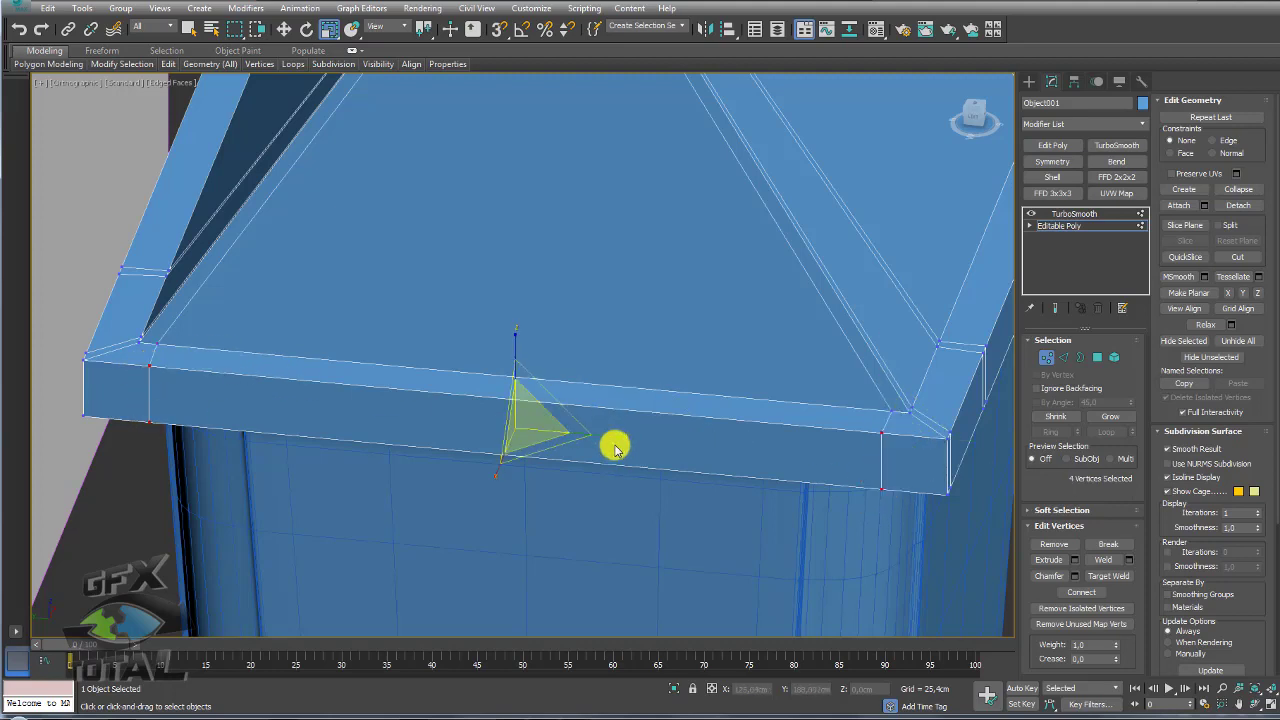
Step: Set TurboSmooth to 2 iterations with Isoline Display, then reopen the Editable Poly base
left_click(1066, 216)
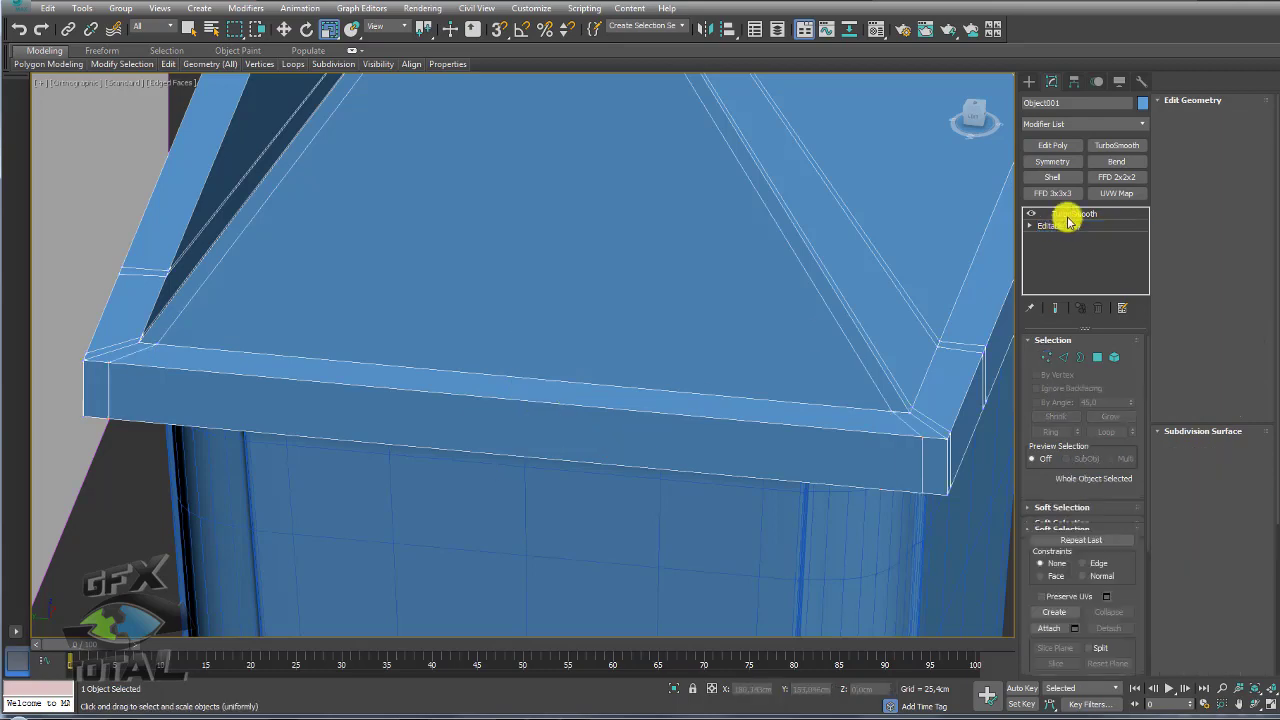
scroll(823, 263, "down", 5)
scroll(786, 294, "down", 5)
middle_click_drag(786, 294, 590, 358, "alt")
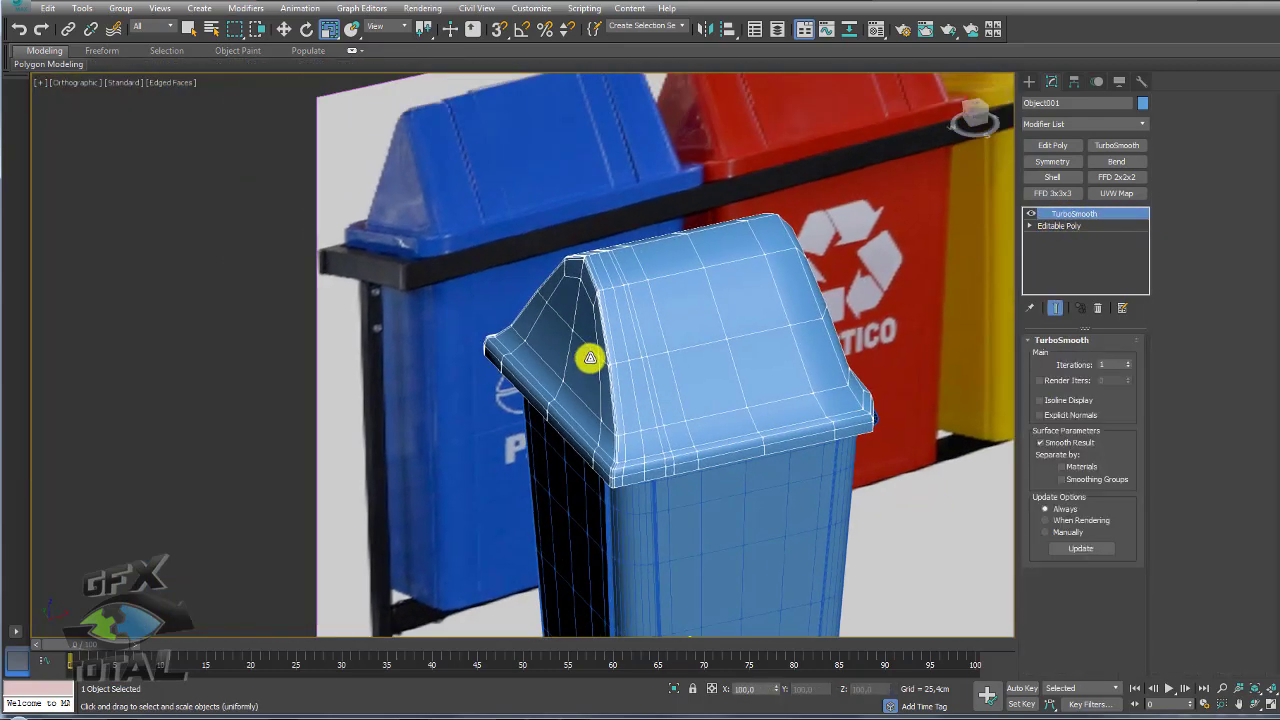
scroll(590, 358, "up", 2)
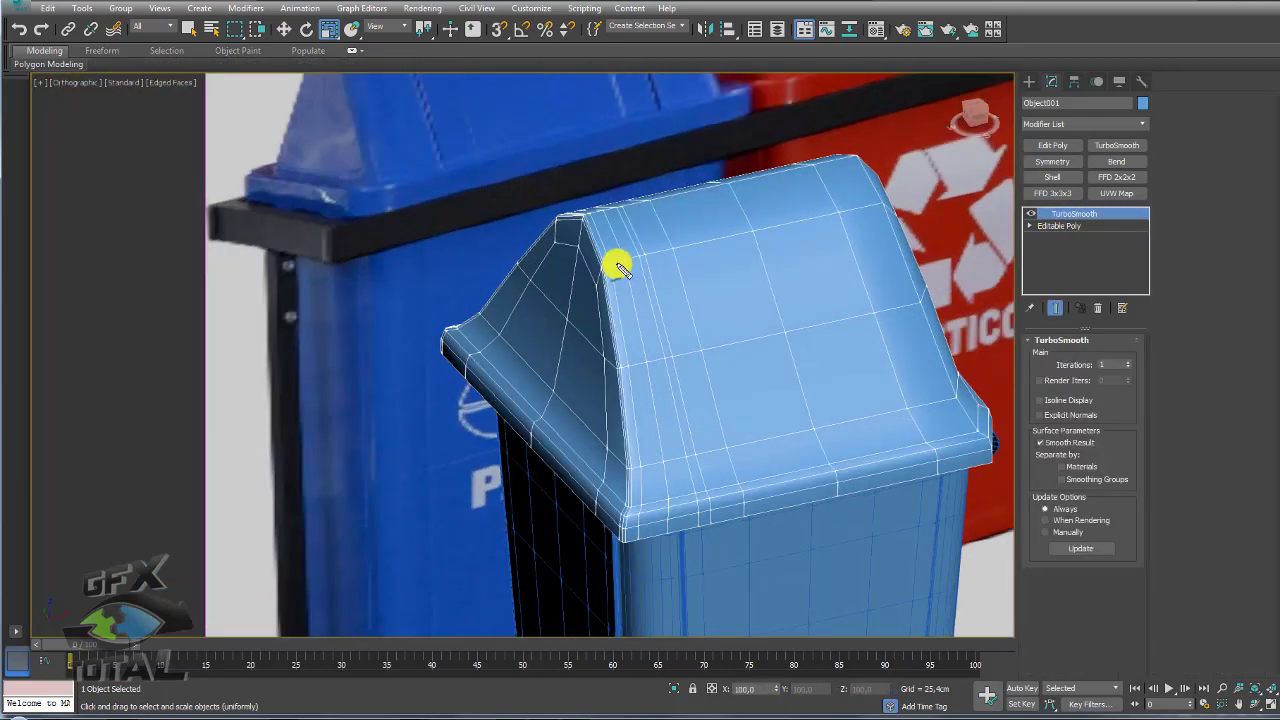
left_click(1128, 361)
middle_click_drag(734, 349, 697, 341, "alt")
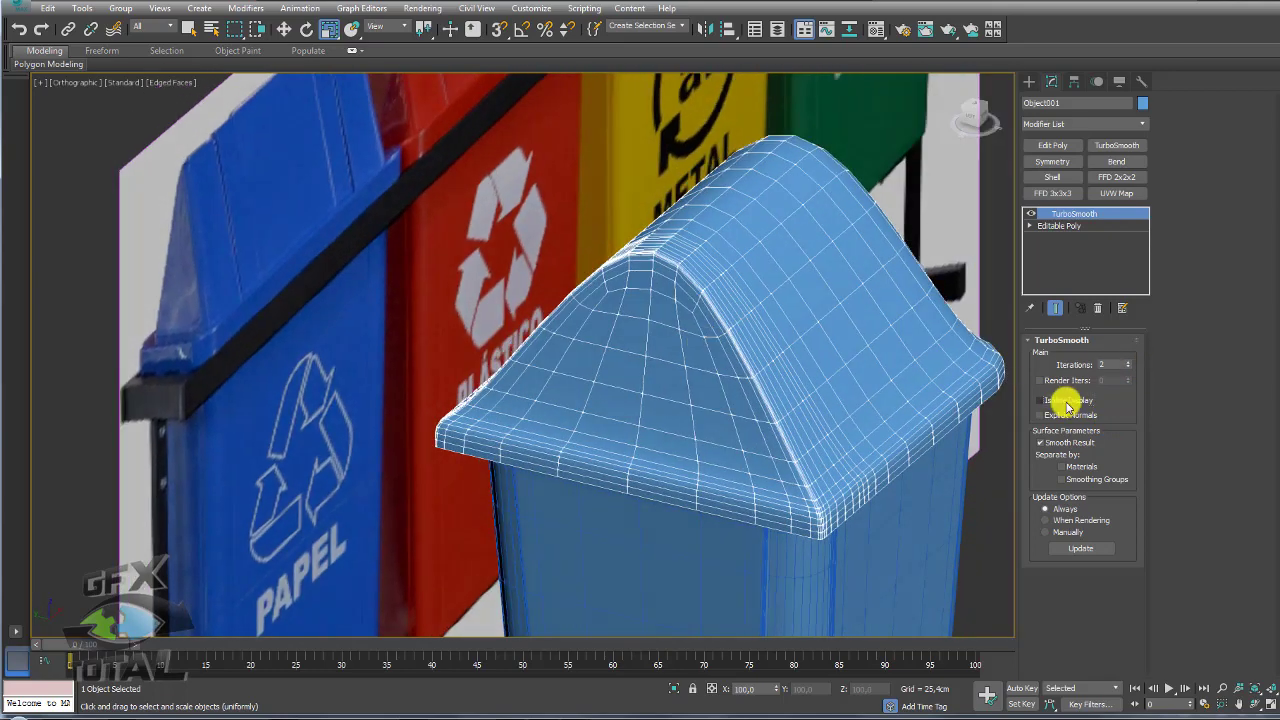
left_click(1066, 402)
mouse_move(880, 360)
middle_mouse_down("alt")
mouse_move(789, 374)
mouse_move(942, 275)
middle_mouse_up("alt")
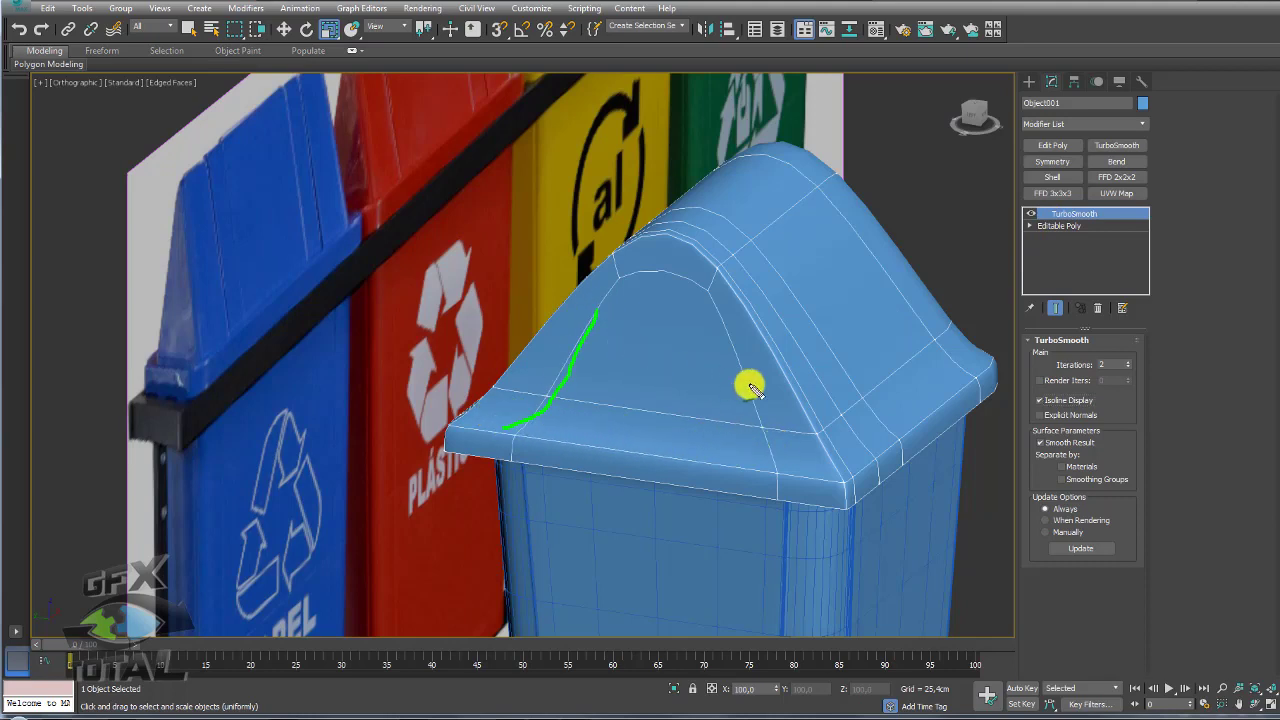
left_click(1059, 226)
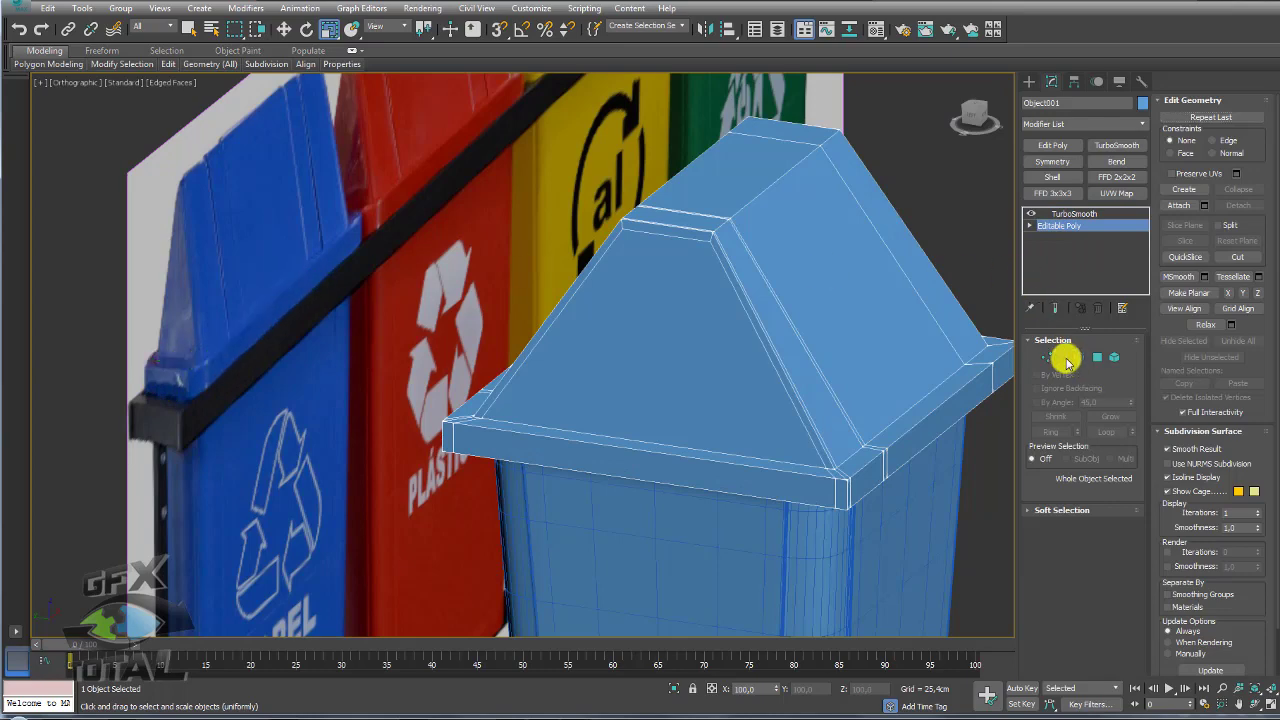
Step: Ring a roof-slope edge into 14 edges and connect a slid, unpinched loop
left_click(1063, 357)
left_click(817, 460)
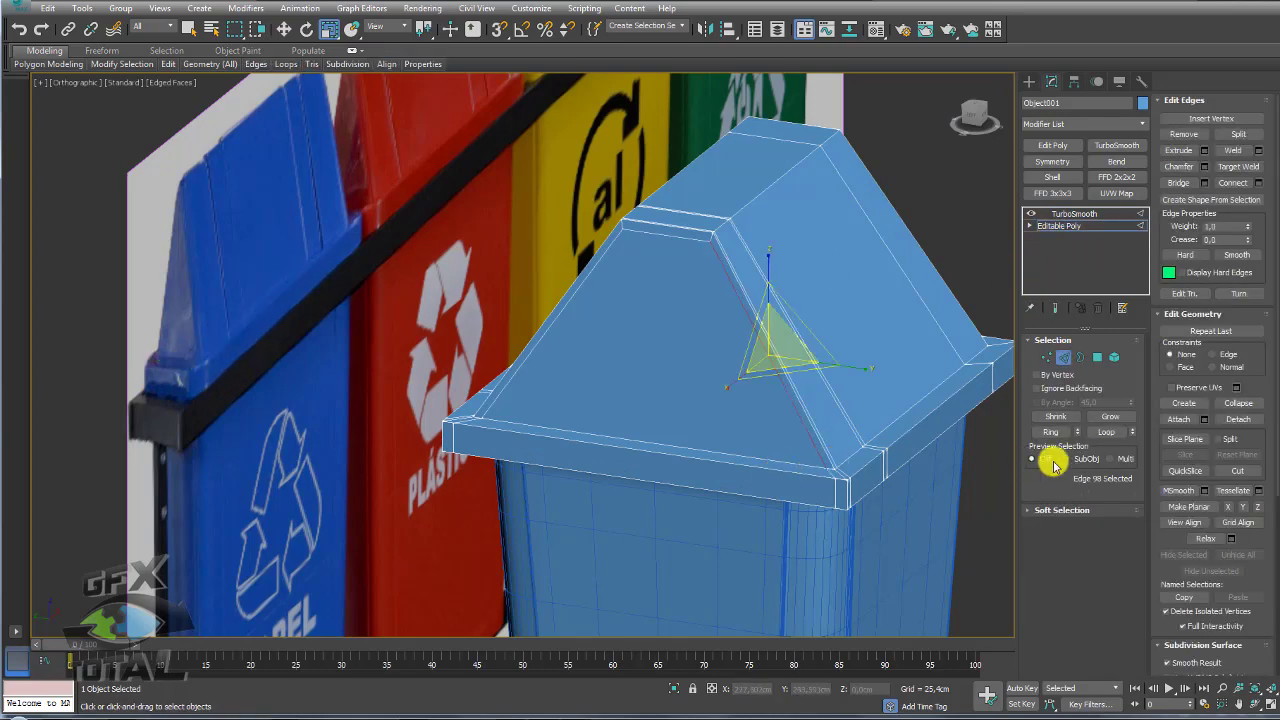
left_click(1051, 432)
left_click(1258, 184)
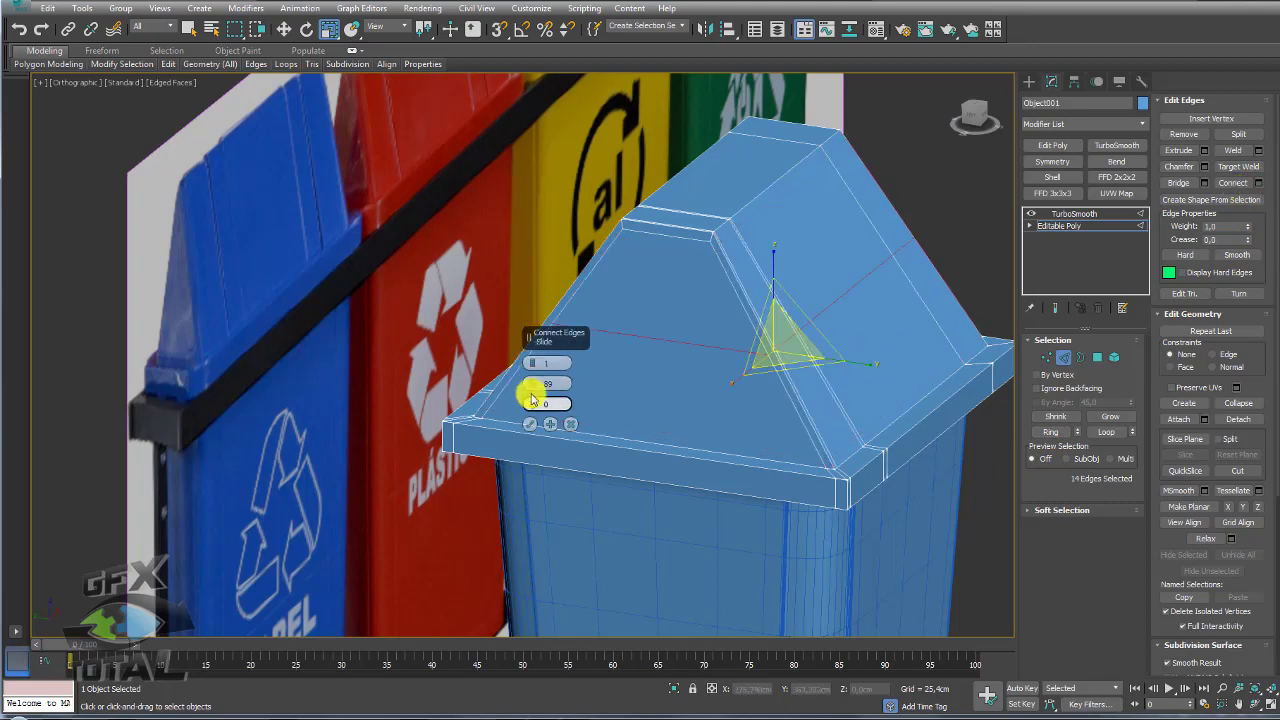
mouse_move(532, 403)
left_mouse_down()
mouse_move(545, 491)
mouse_move(548, 127)
left_mouse_up()
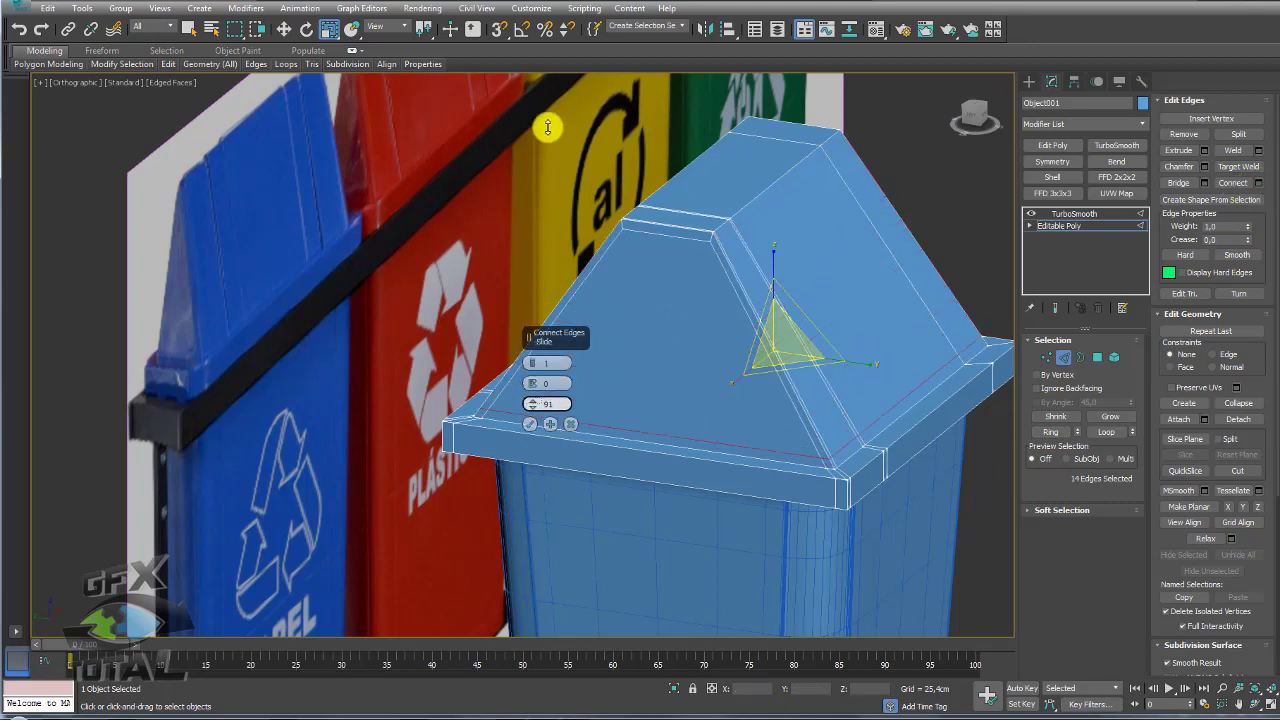
left_click(530, 424)
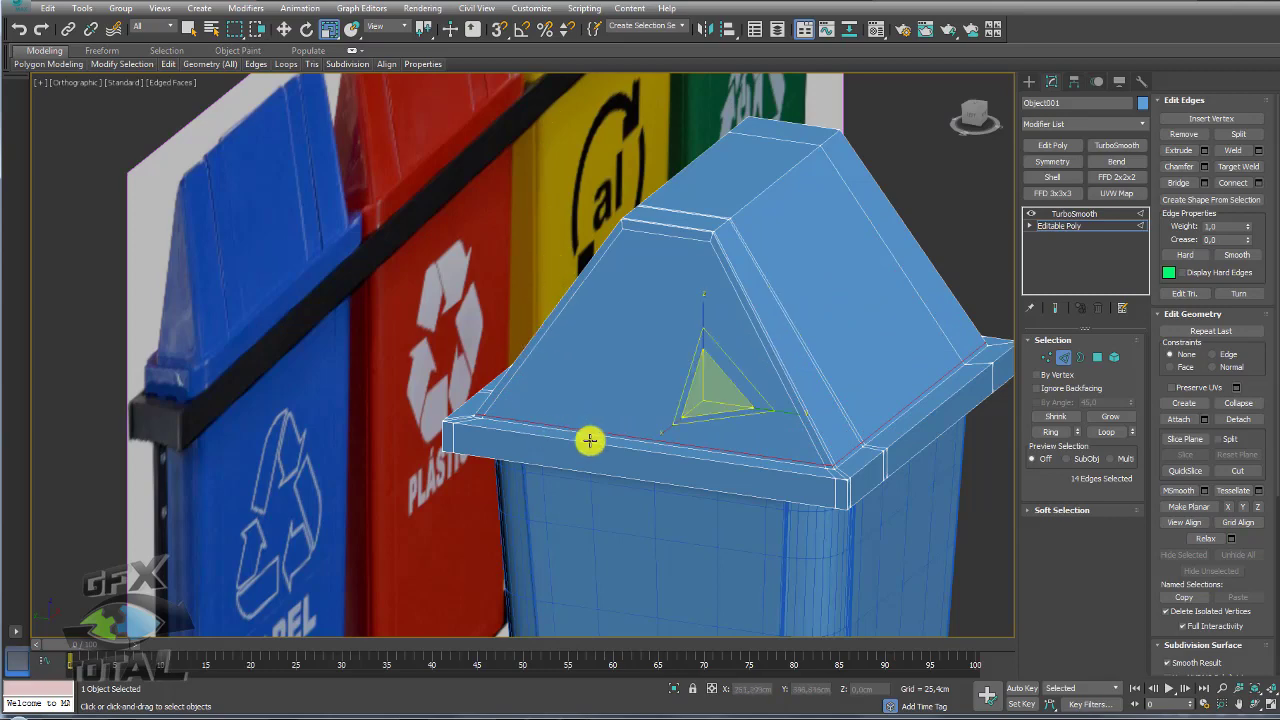
scroll(700, 430, "up", 2)
Step: Ring the vertical rim corner edge and connect 2 loops pinched to 45
left_click(886, 451)
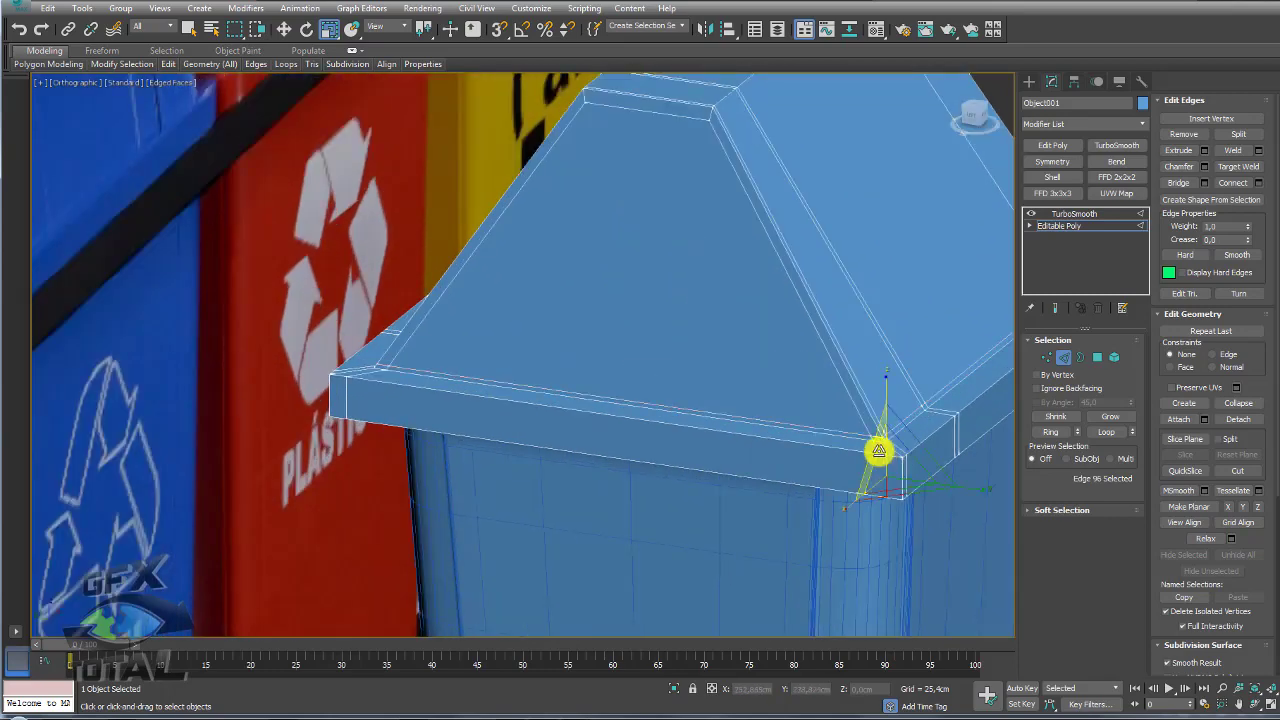
key("ctrl+z")
left_click(890, 450)
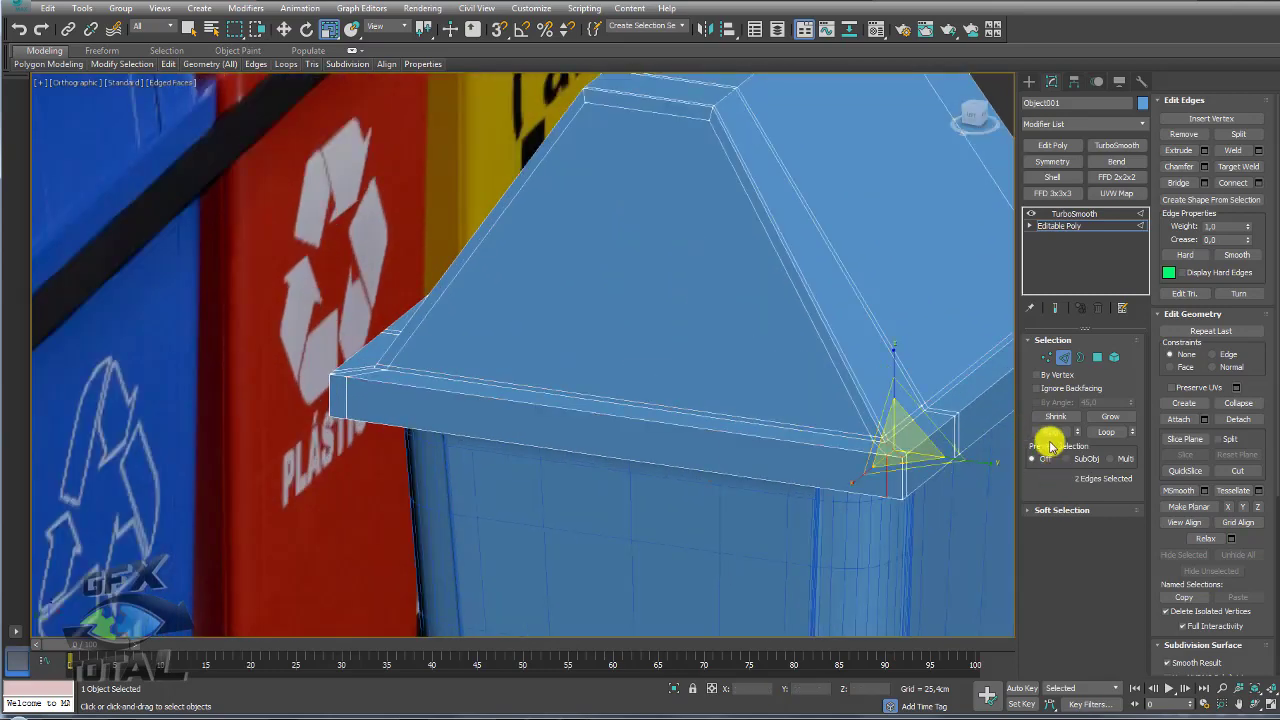
left_click(1050, 431)
left_click(1258, 183)
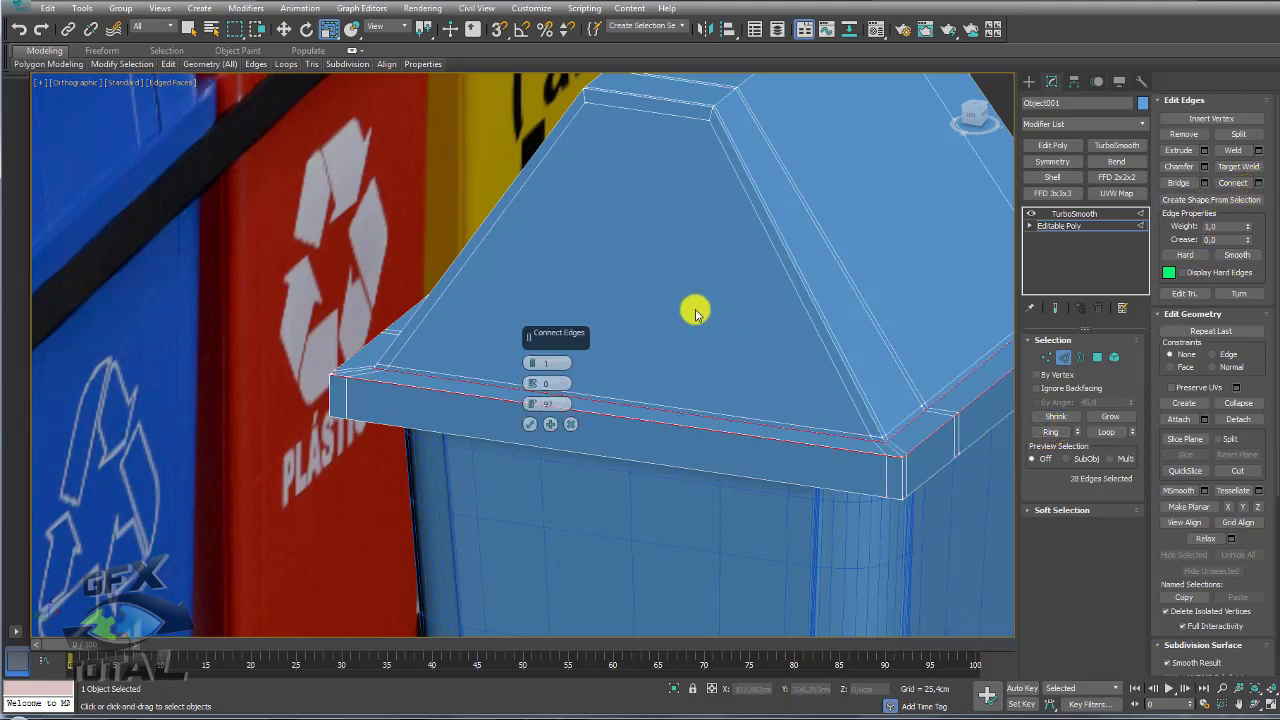
right_click(531, 403)
left_click_drag(531, 383, 535, 255)
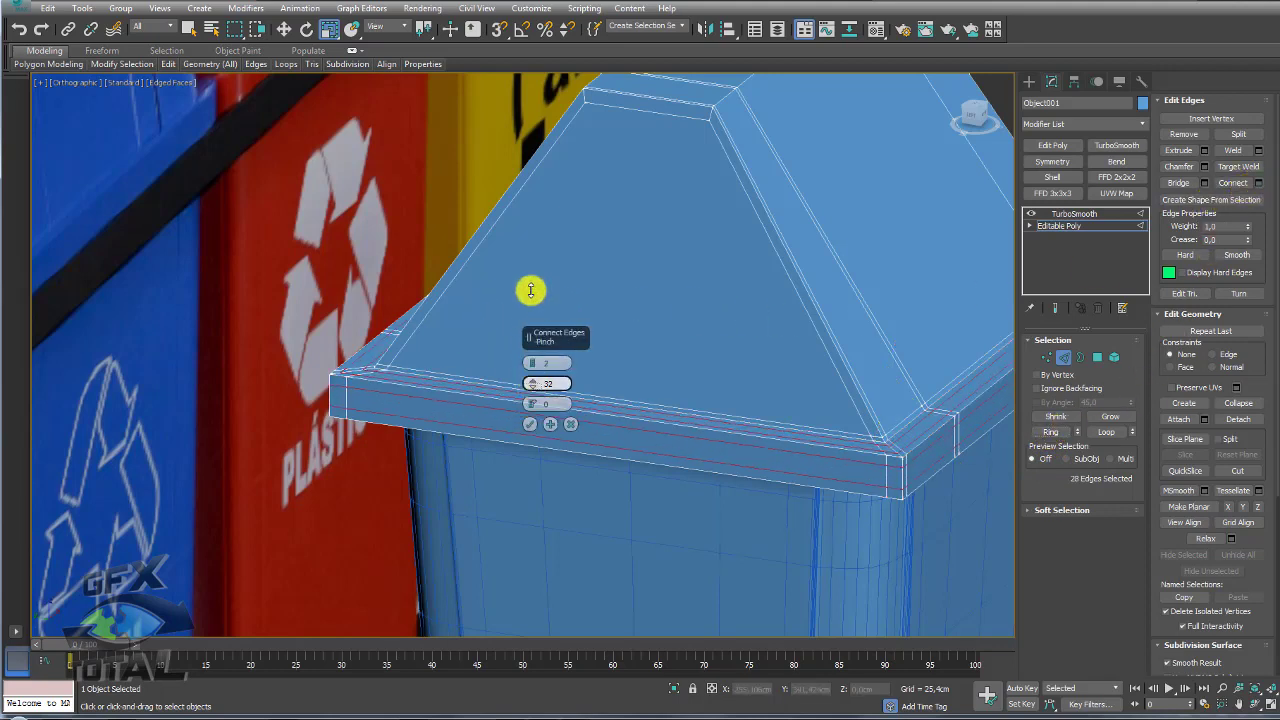
left_click(530, 424)
left_click(1070, 224)
Step: Add a Symmetry modifier with Flip above the Editable Poly, then enter its Edge level
left_click(1068, 214)
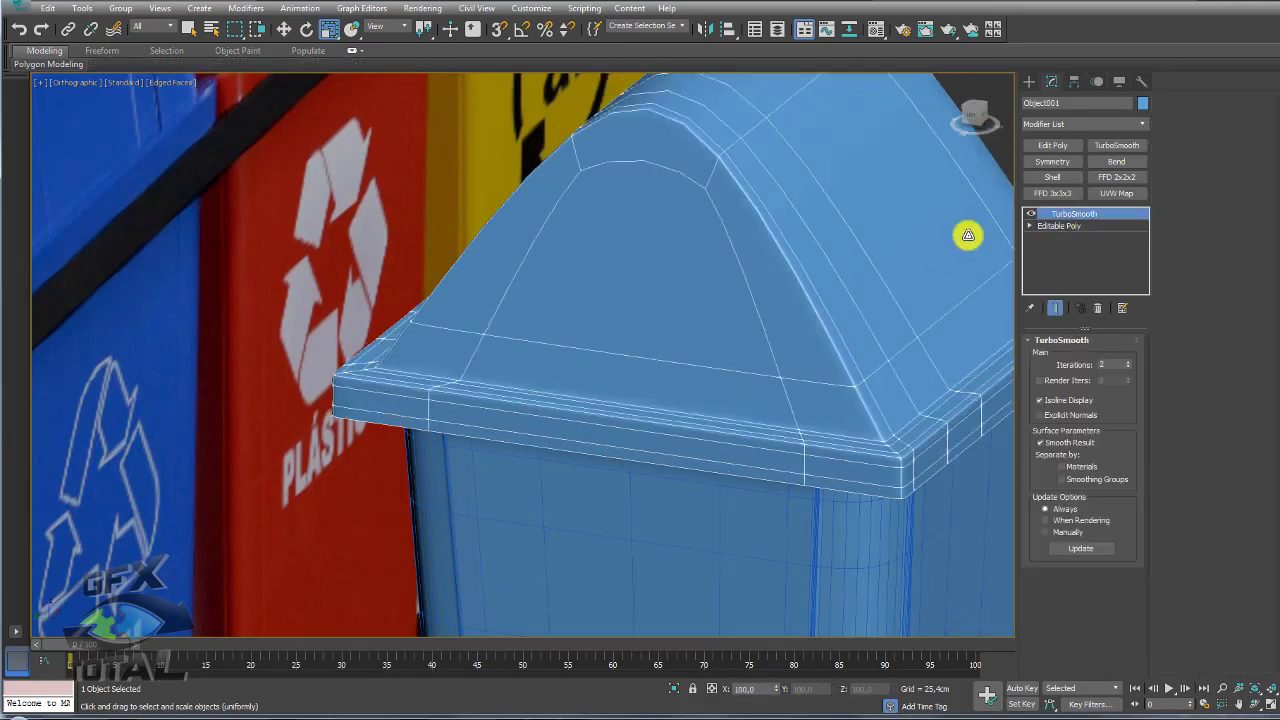
mouse_move(969, 234)
middle_mouse_down("alt")
mouse_move(634, 402)
mouse_move(694, 329)
mouse_move(761, 371)
mouse_move(737, 380)
mouse_move(757, 392)
middle_mouse_up("alt")
left_click(1060, 226)
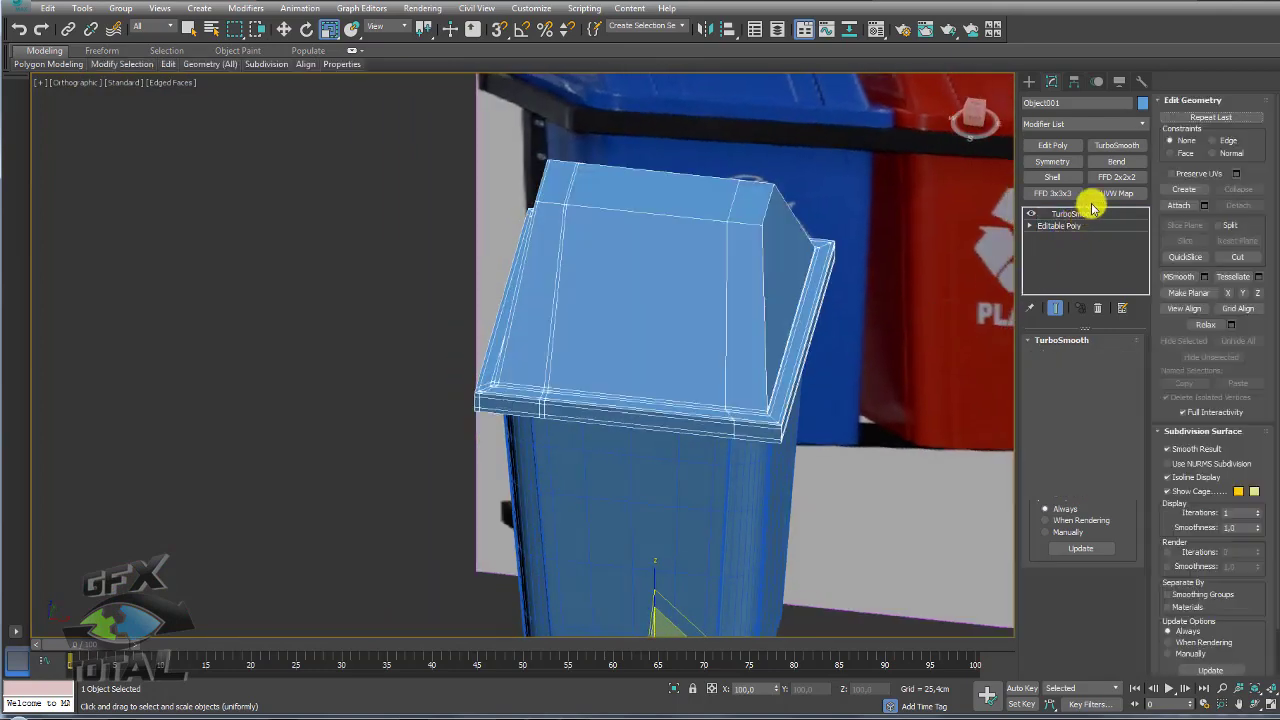
left_click(1052, 161)
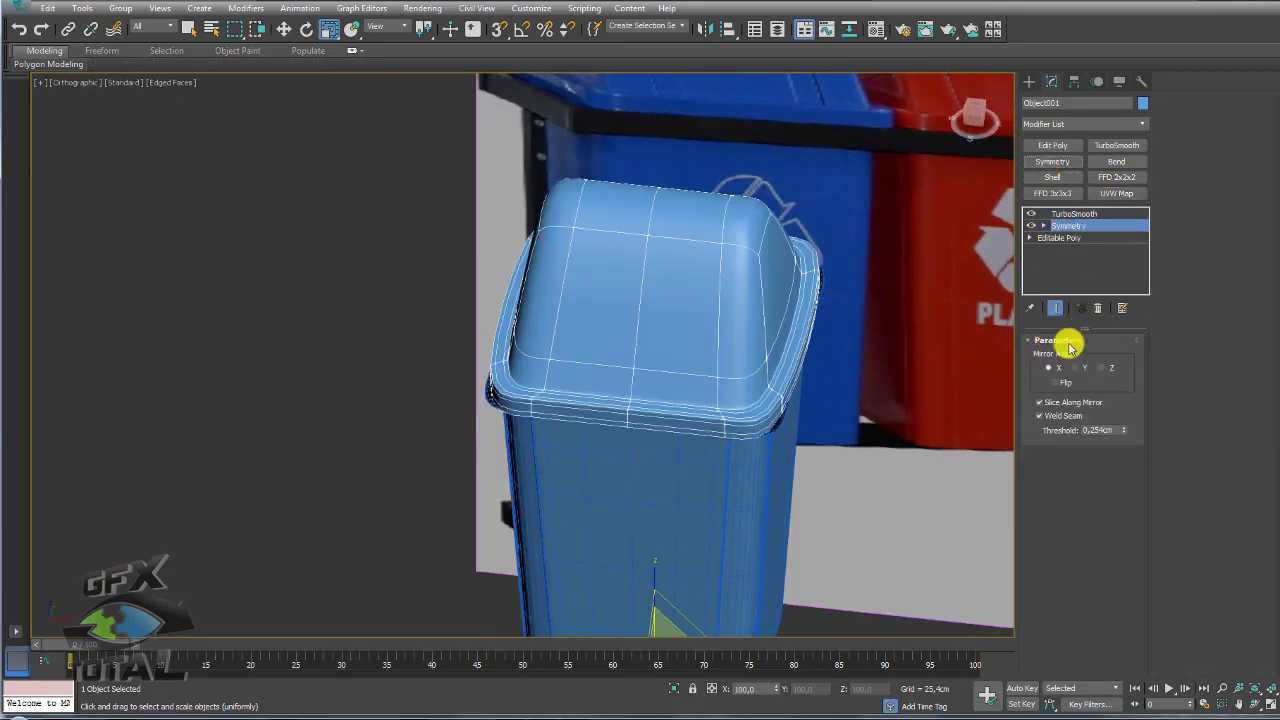
left_click(1053, 383)
mouse_move(737, 291)
middle_mouse_down("alt")
mouse_move(771, 294)
mouse_move(777, 309)
mouse_move(779, 266)
mouse_move(902, 233)
middle_mouse_up("alt")
middle_click_drag(551, 237, 529, 263)
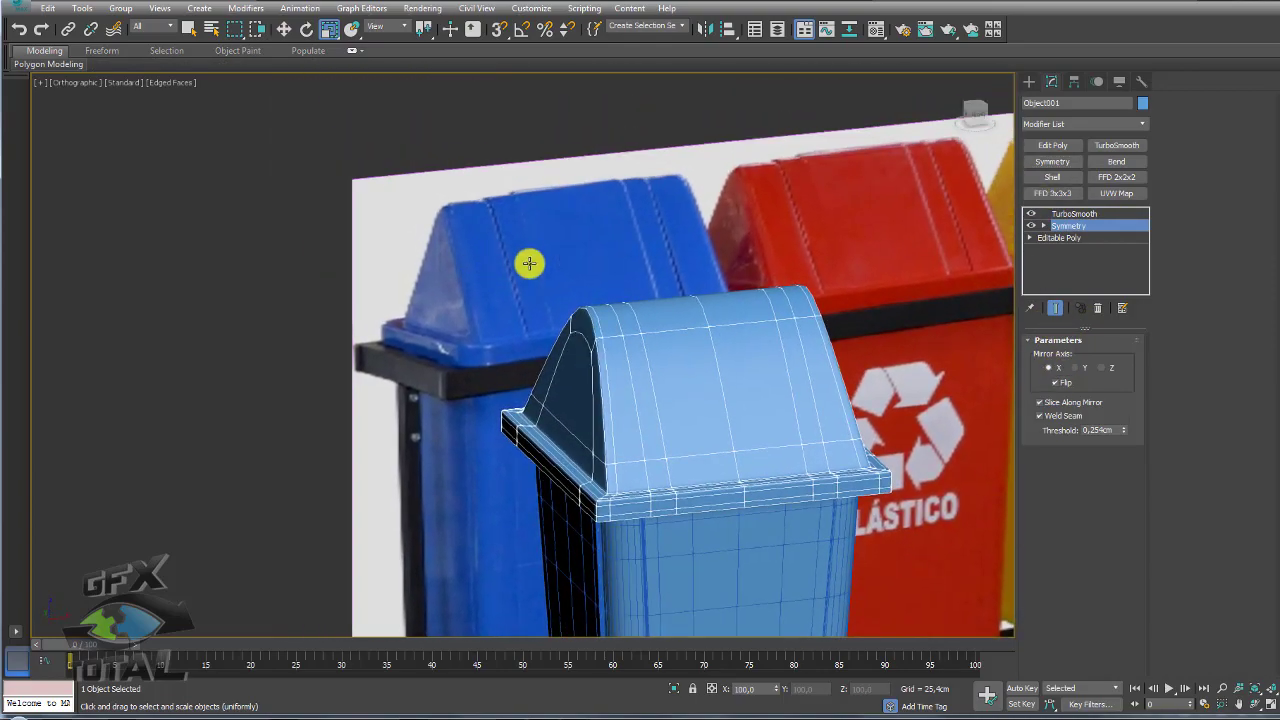
scroll(617, 350, "up", 2)
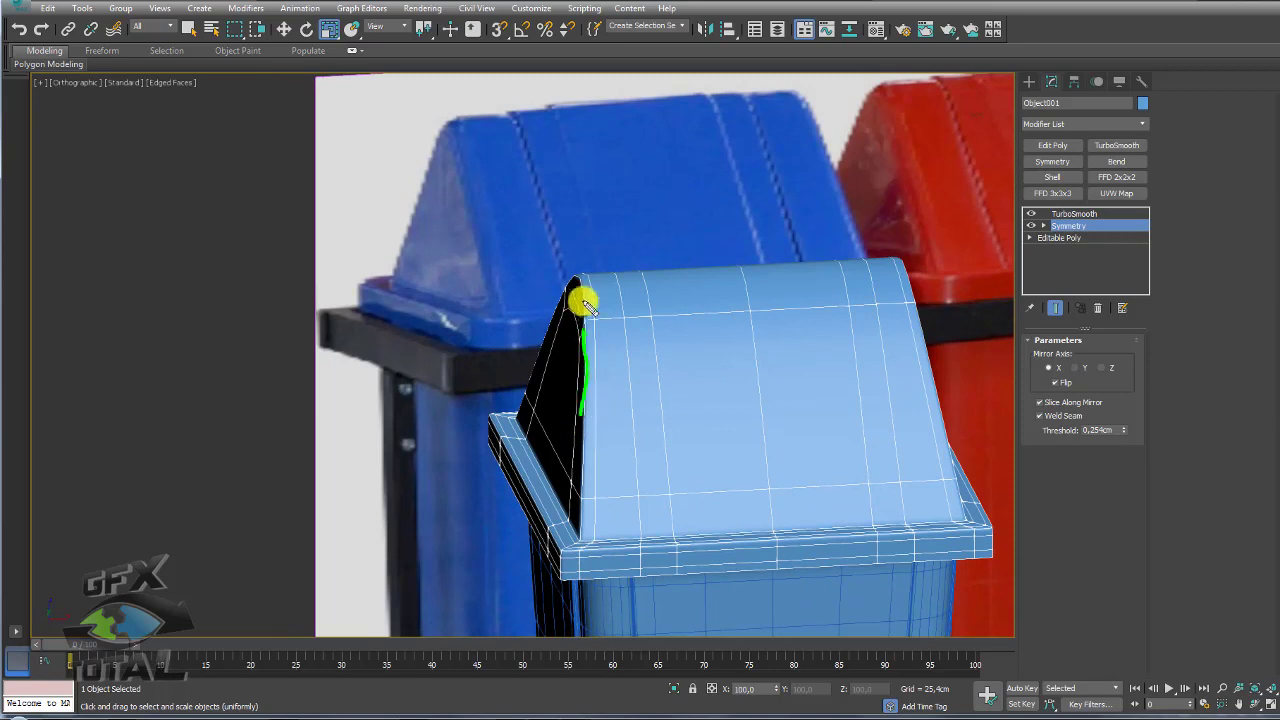
left_click(1031, 238)
left_click(1054, 262)
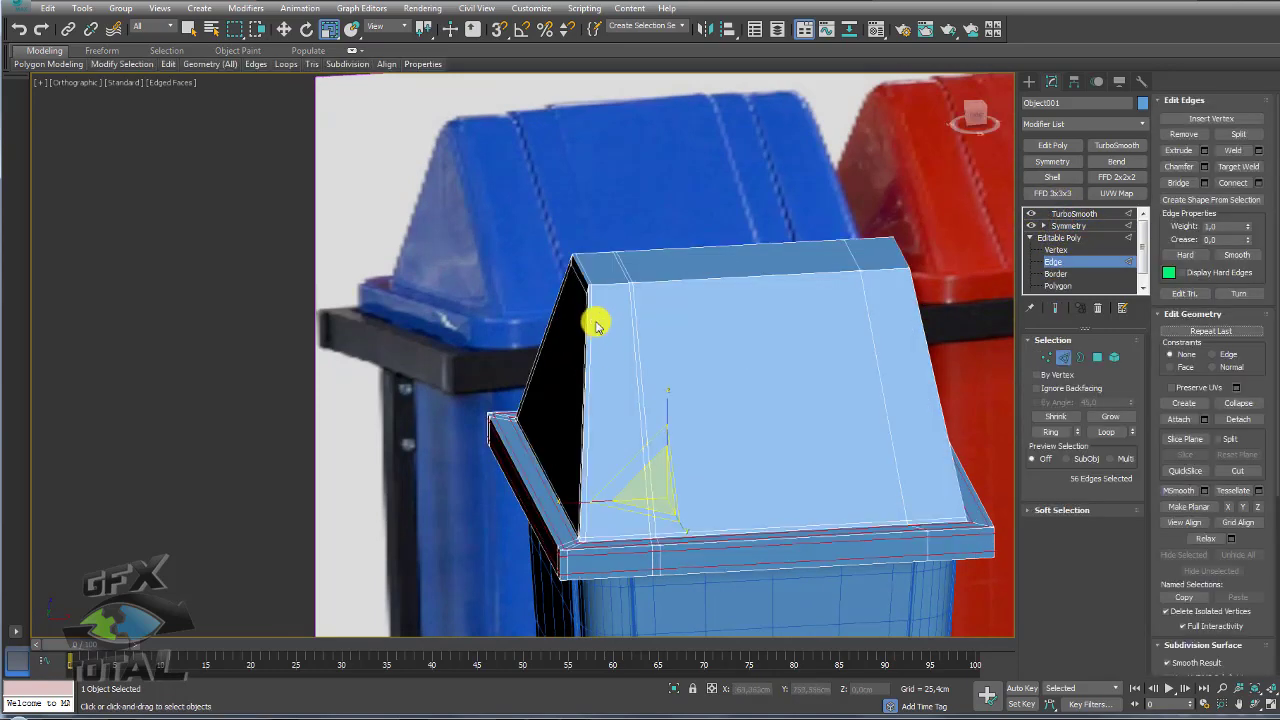
Step: Select three edges at the lid's gable end
left_click(592, 310)
scroll(590, 290, "up", 3)
left_click(587, 264)
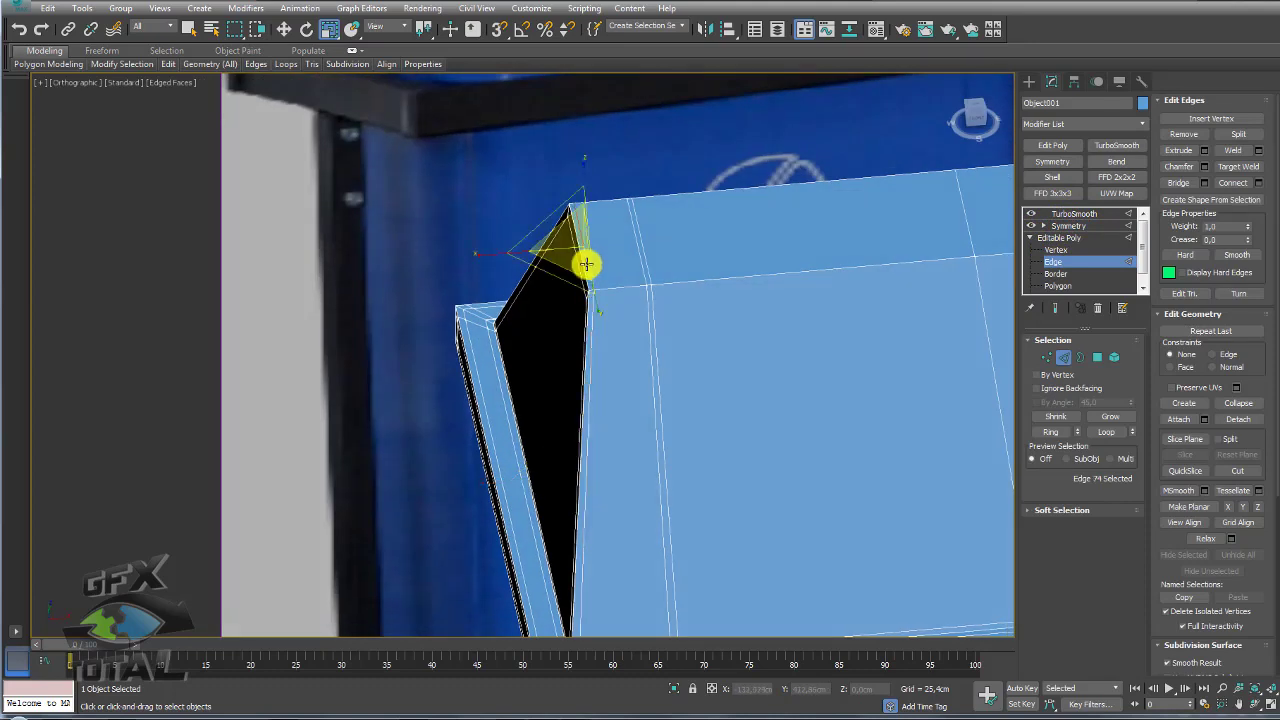
key("w")
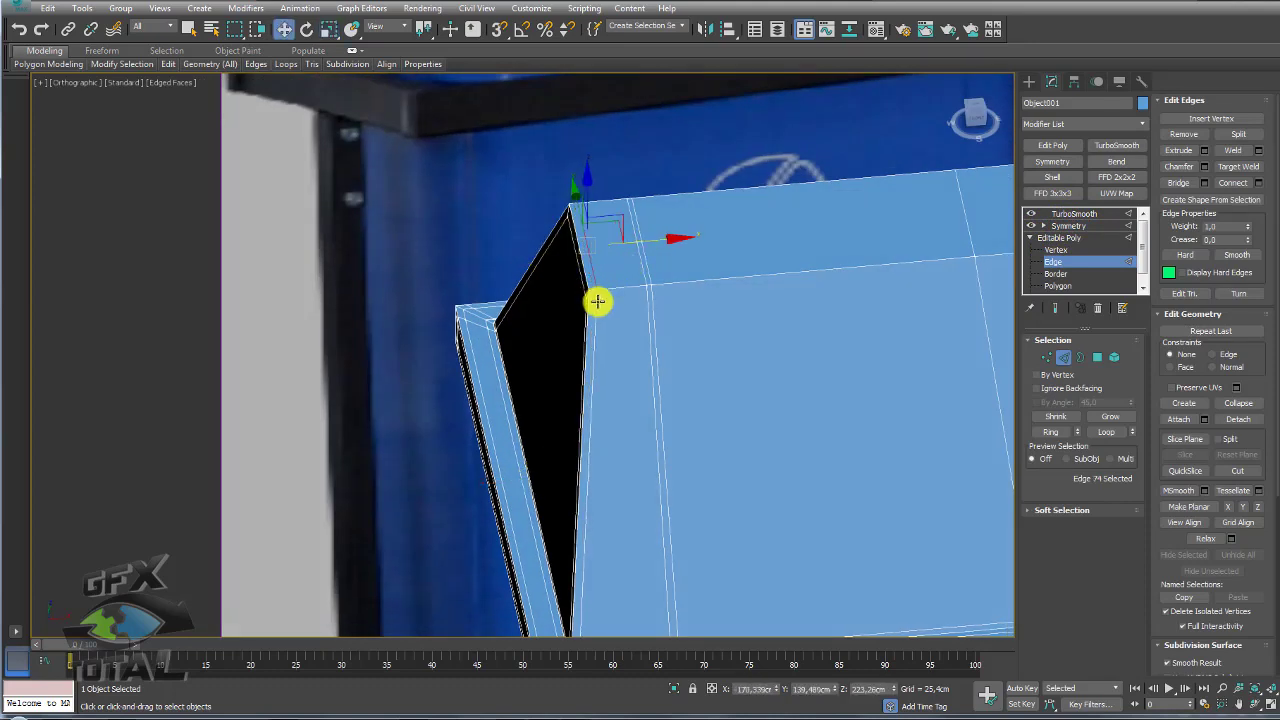
left_click(594, 306, "ctrl")
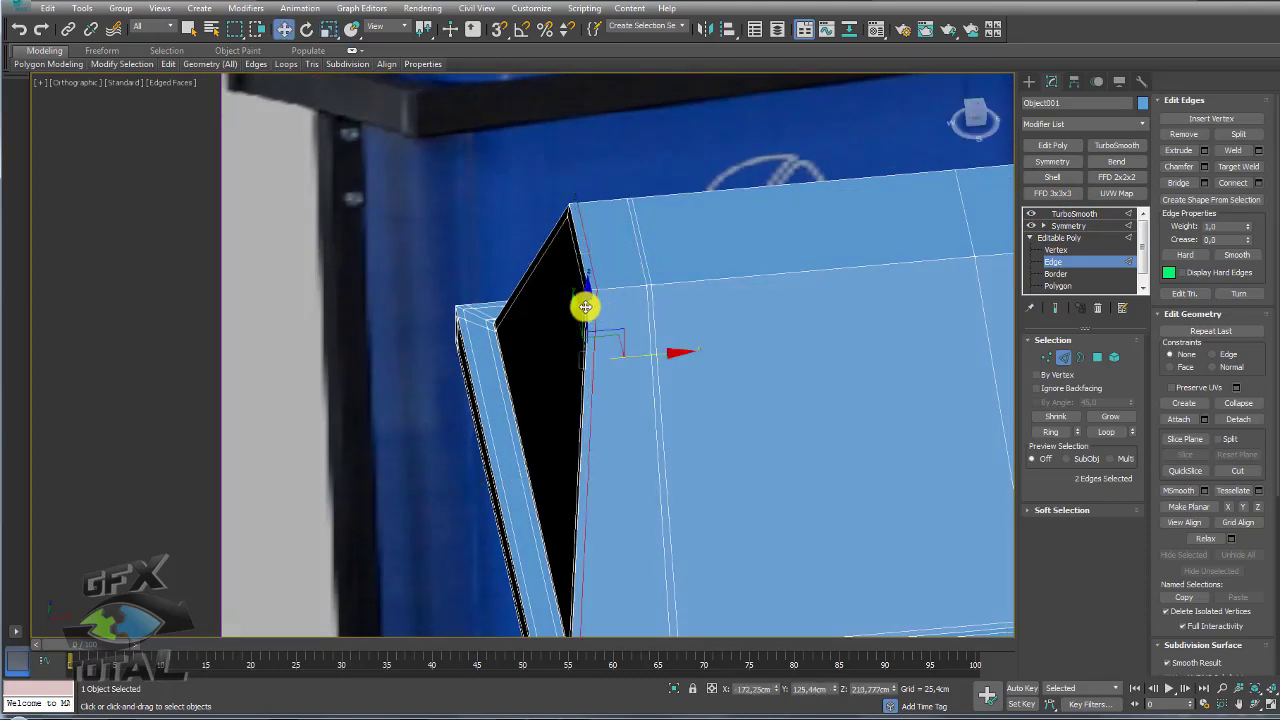
middle_click_drag(594, 306, 457, 391, "alt")
left_click(455, 390, "ctrl")
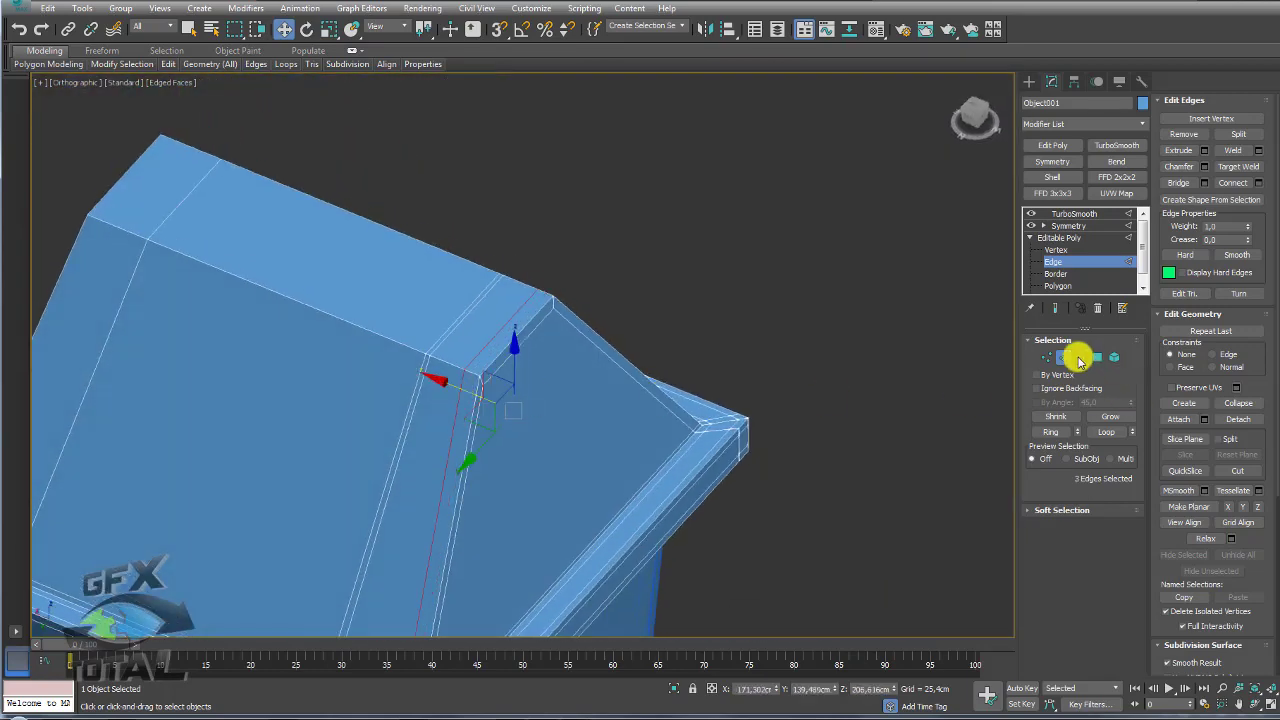
Step: With Show End Result on, move the edges about 4.4 cm along X, then select Symmetry
left_click(1055, 308)
middle_click_drag(560, 363, 474, 373, "alt")
left_click_drag(478, 360, 441, 342)
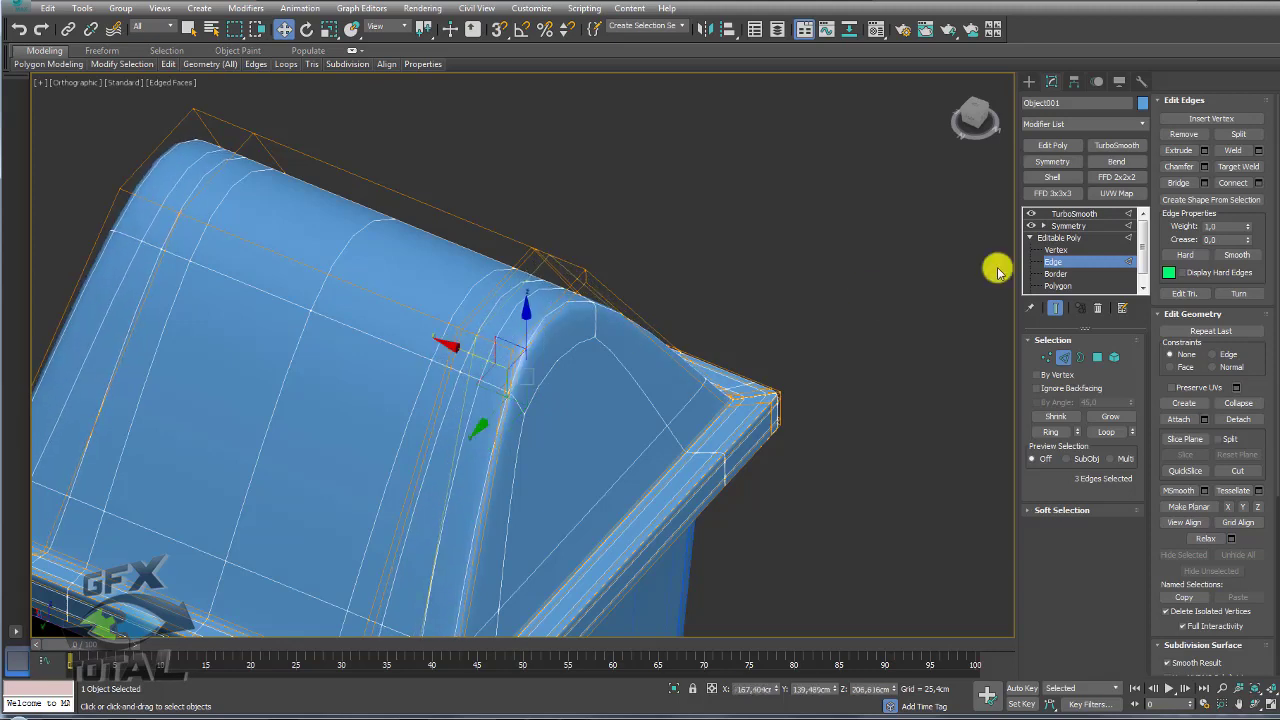
left_click(1058, 237)
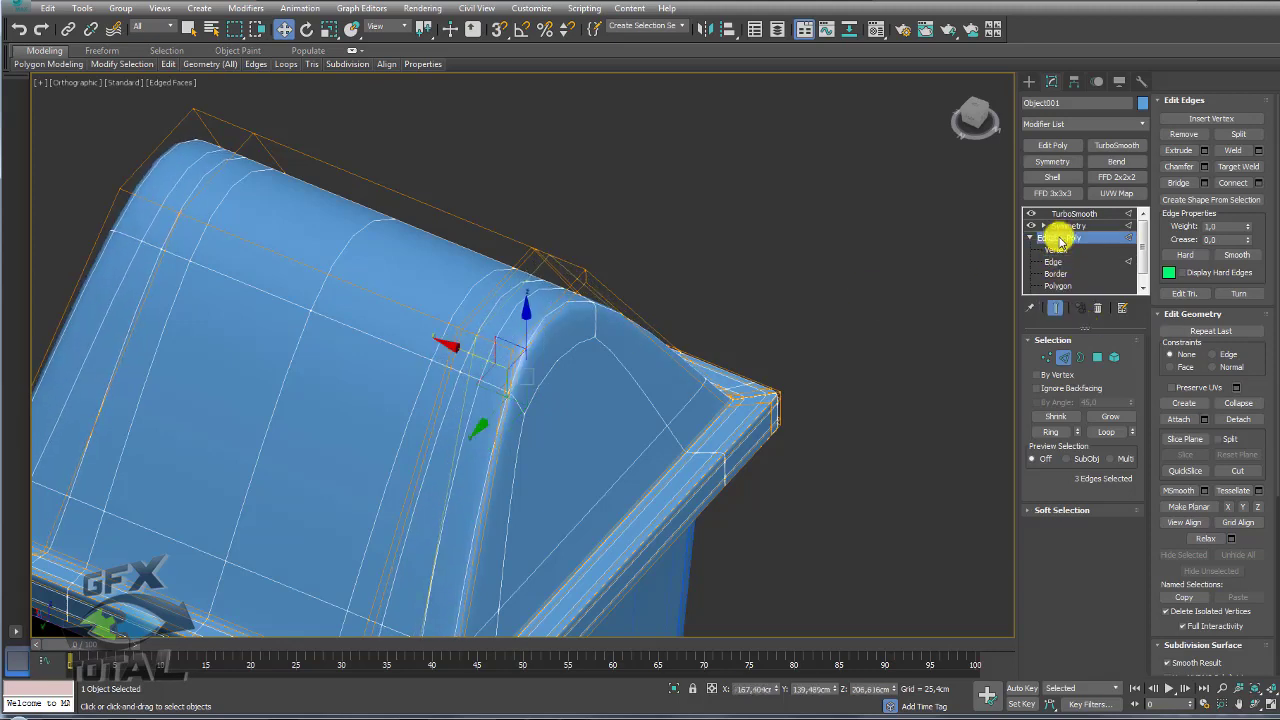
left_click(1062, 216)
left_click(1076, 226)
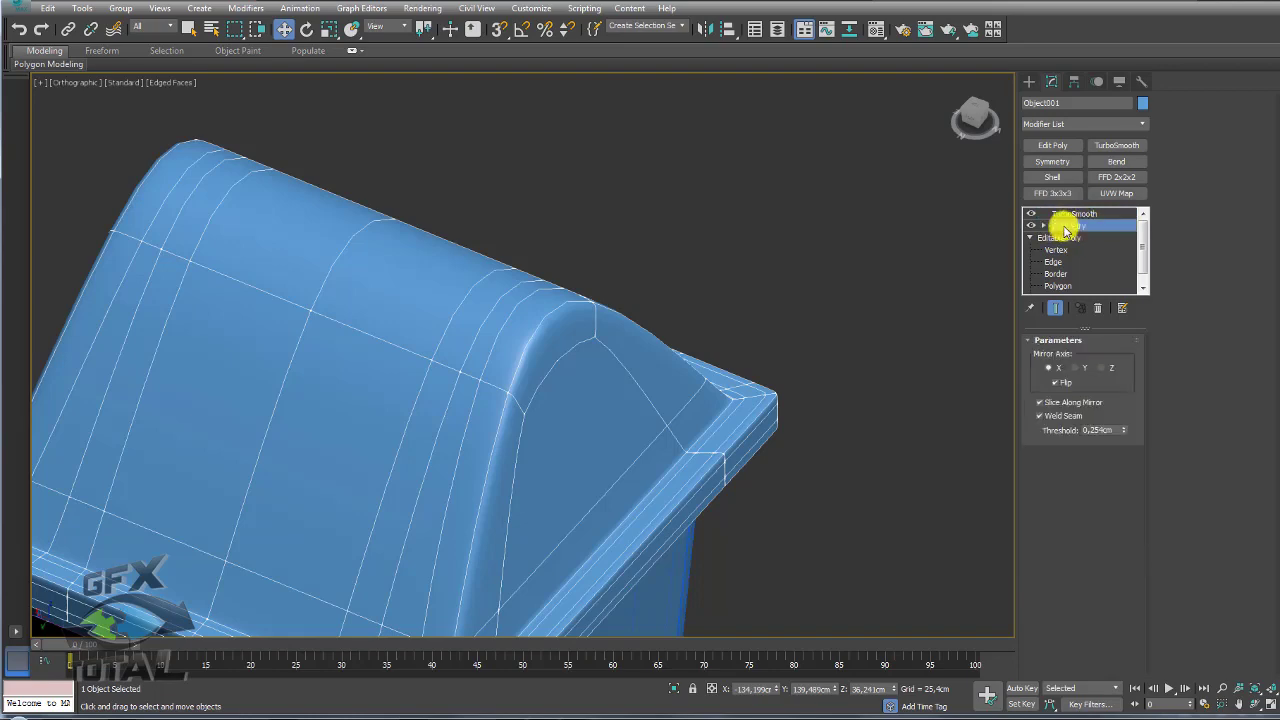
Step: Collapse the Symmetry modifier into the lid's Editable Poly
right_click(1066, 228)
left_click(1100, 354)
middle_click_drag(774, 369, 985, 268, "alt")
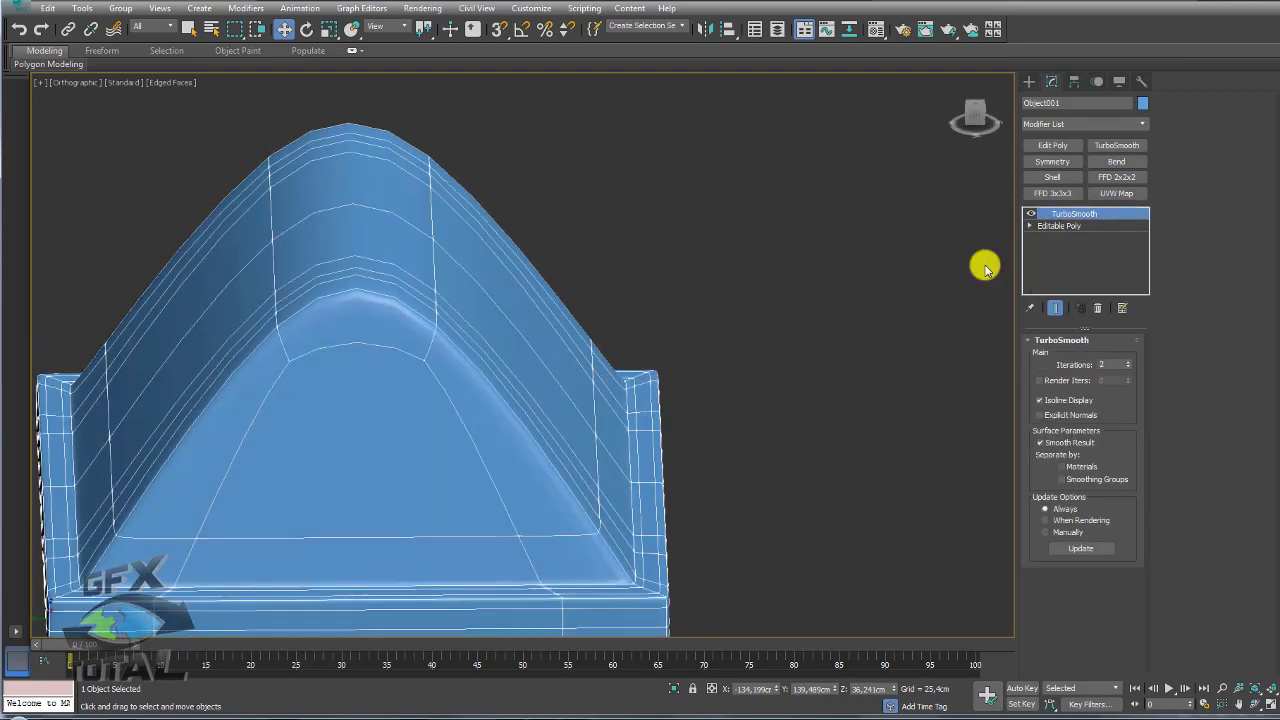
middle_click_drag(708, 286, 657, 306, "alt")
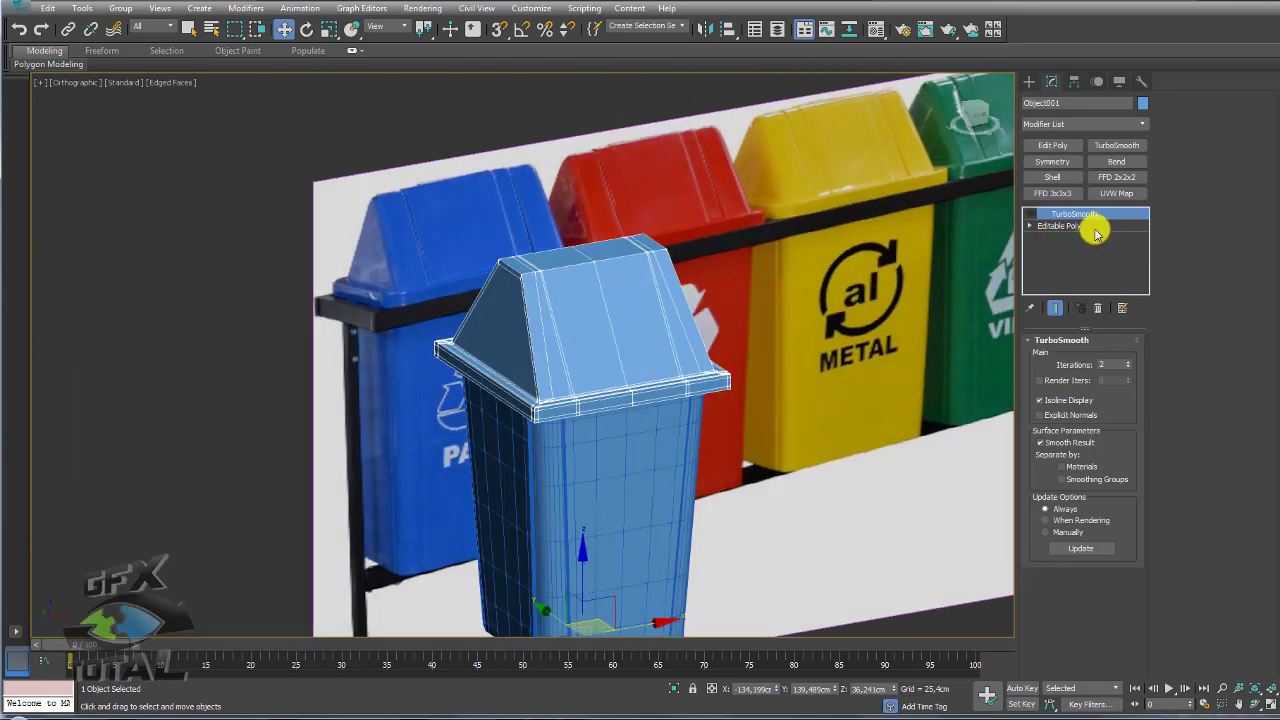
mouse_move(920, 263)
middle_mouse_down("alt")
mouse_move(751, 403)
mouse_move(606, 323)
middle_mouse_up("alt")
scroll(606, 323, "up", 2)
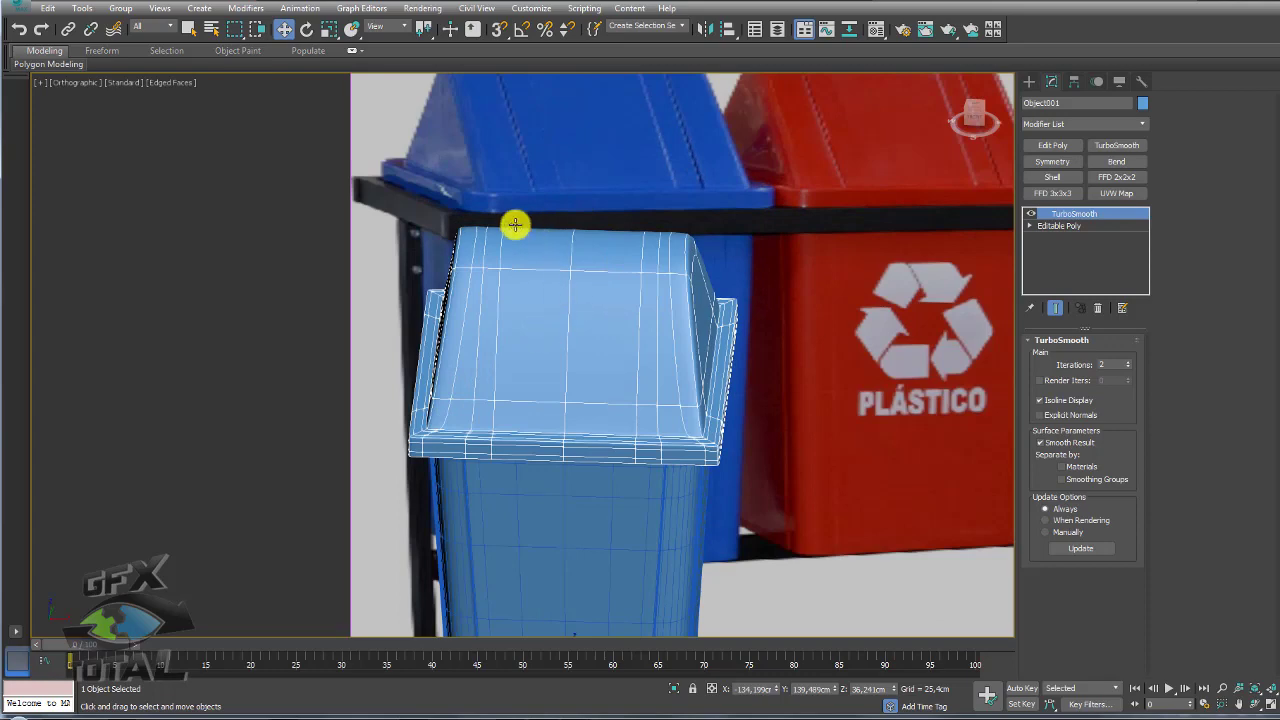
Step: Turn off TurboSmooth's display and enter the Editable Poly's Polygon level
middle_click_drag(514, 224, 461, 326)
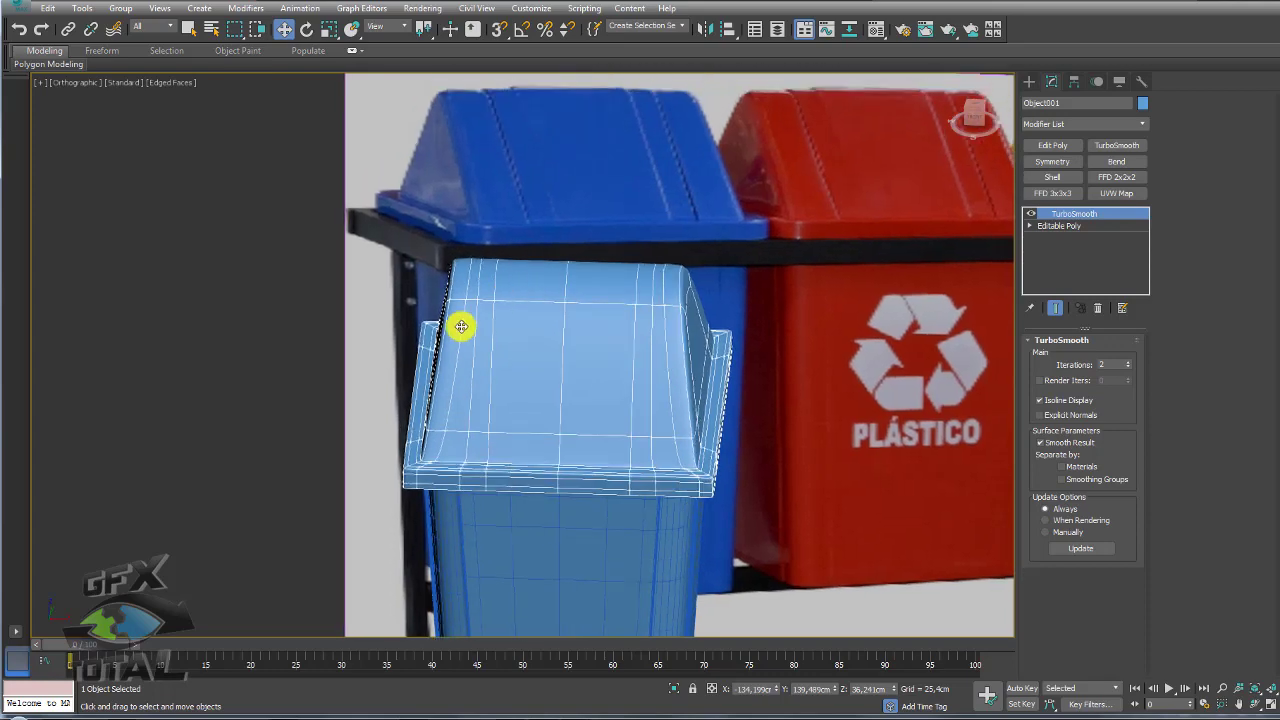
left_click(1031, 215)
left_click(1031, 225)
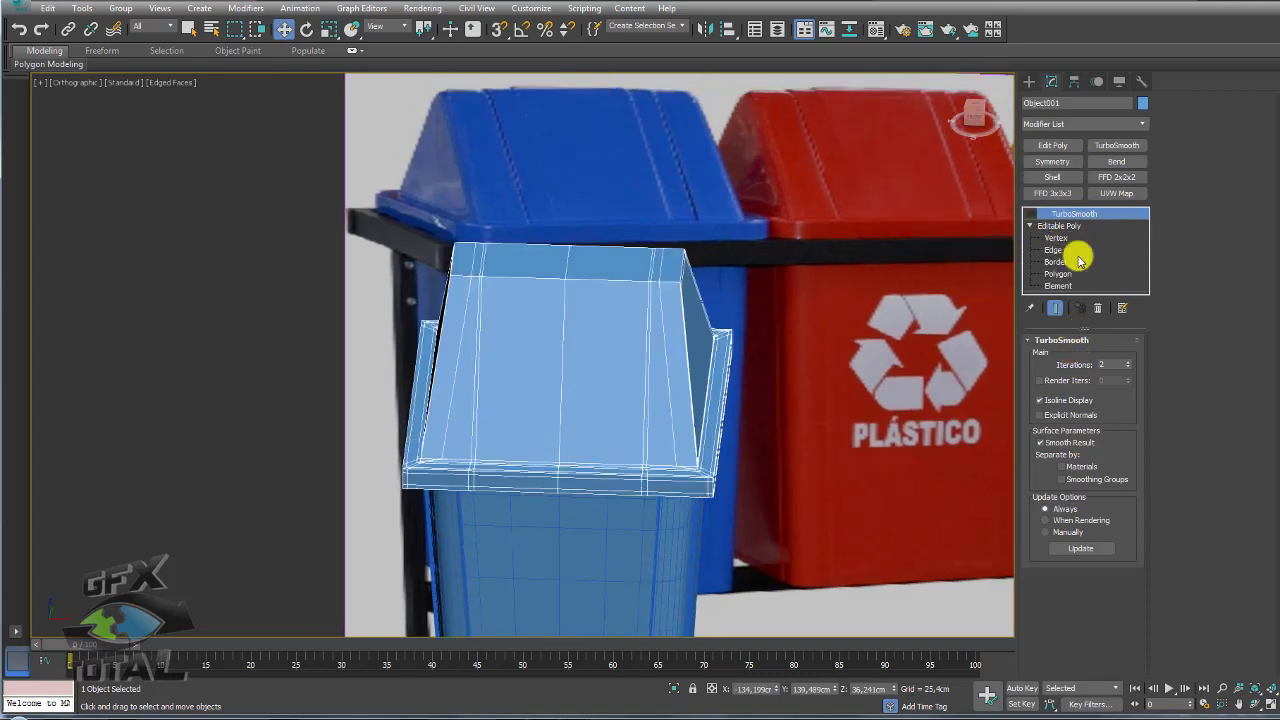
left_click(1057, 273)
Step: Detach the six front-top lid polygons as Object002 and select that new object
left_click(577, 306)
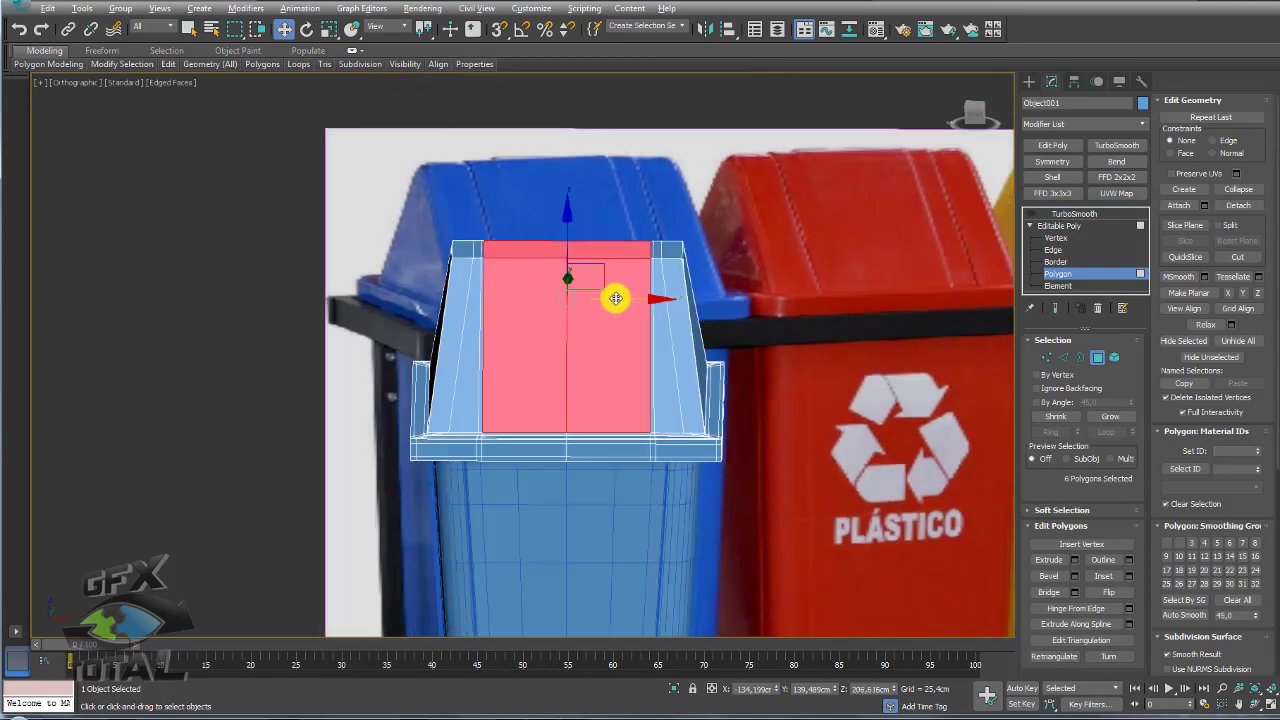
mouse_move(608, 286)
middle_mouse_down("alt")
mouse_move(509, 309)
mouse_move(623, 360)
mouse_move(615, 314)
middle_mouse_up("alt")
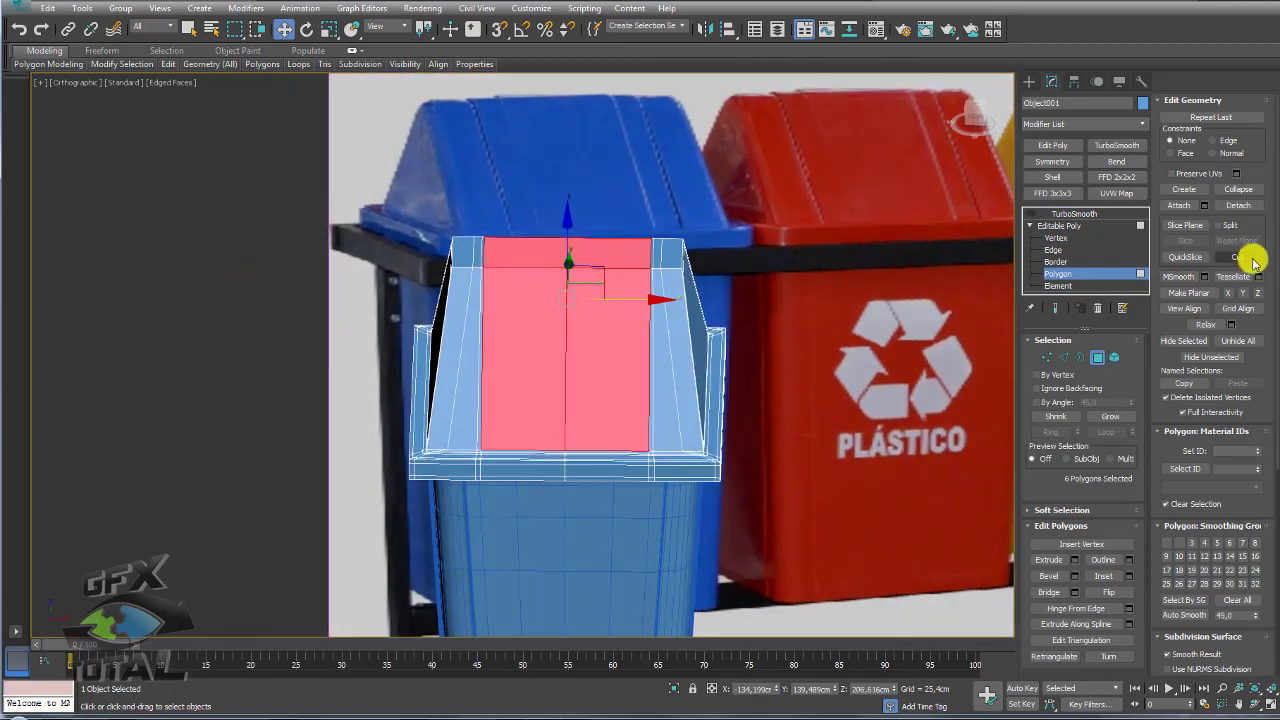
left_click(1238, 205)
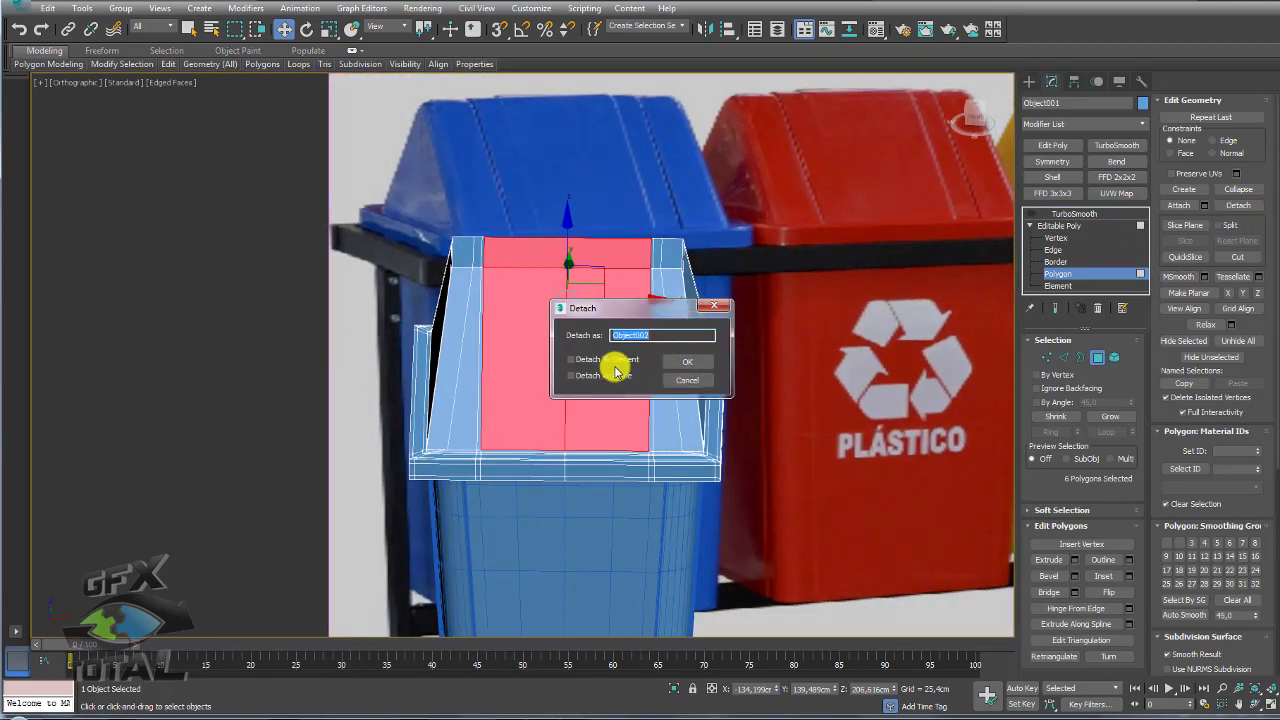
left_click(690, 362)
left_click(1060, 226)
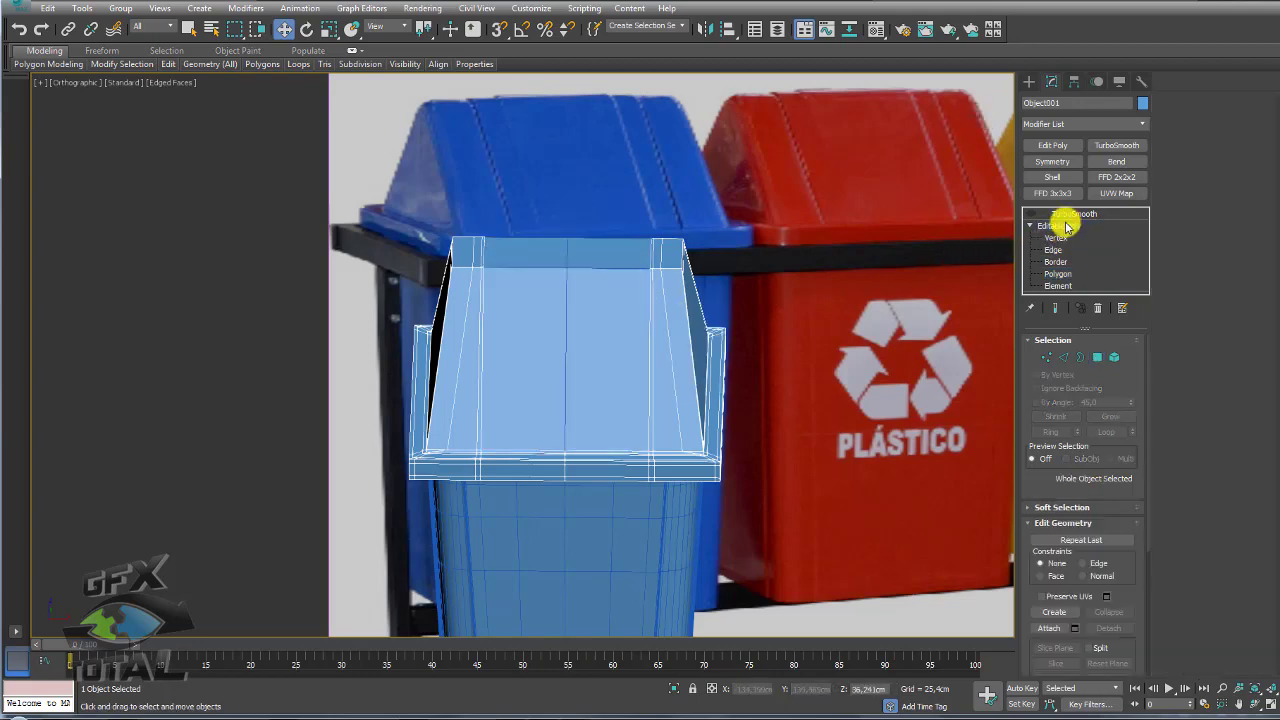
left_click(571, 250)
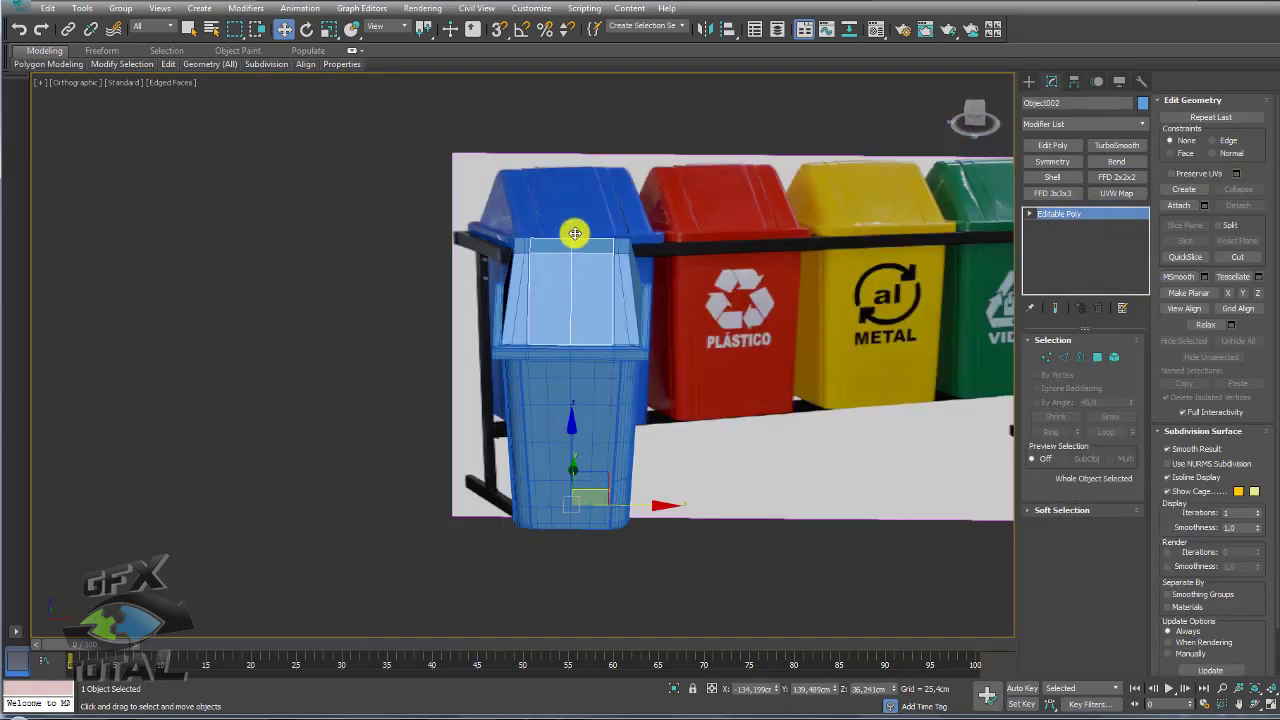
Step: Connect an edge ring across the flap top with 2 pinched segments, adding vertical loops down Object002
mouse_move(574, 231)
left_mouse_down()
mouse_move(606, 163)
mouse_move(594, 266)
left_mouse_up()
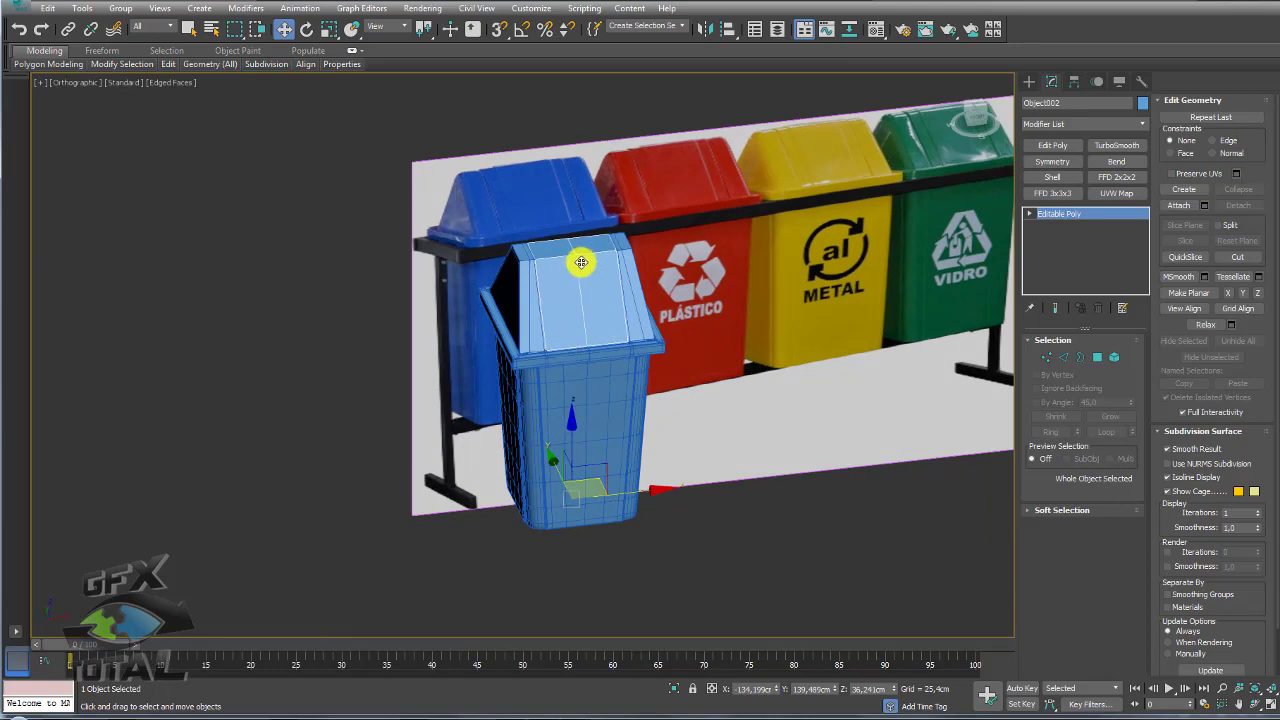
scroll(581, 262, "up", 3)
middle_click_drag(591, 344, 571, 420)
scroll(571, 420, "up", 2)
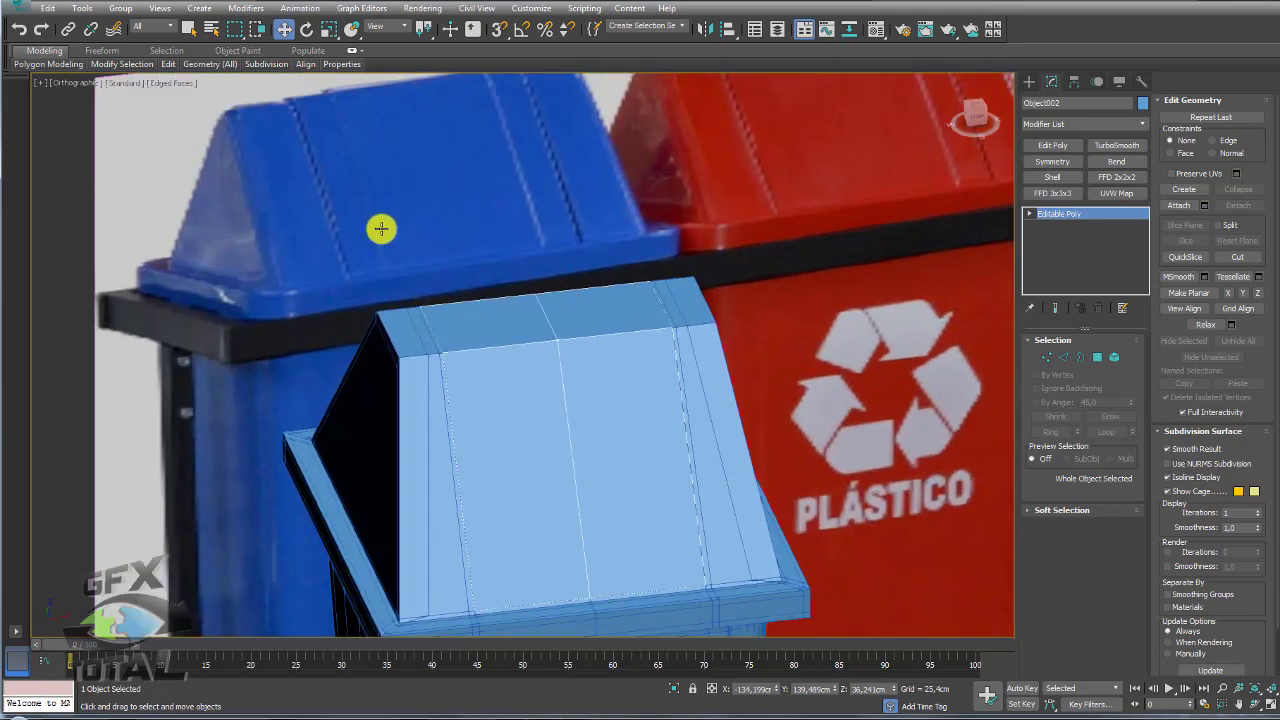
left_click_drag(390, 263, 346, 100)
left_click_drag(500, 82, 537, 246)
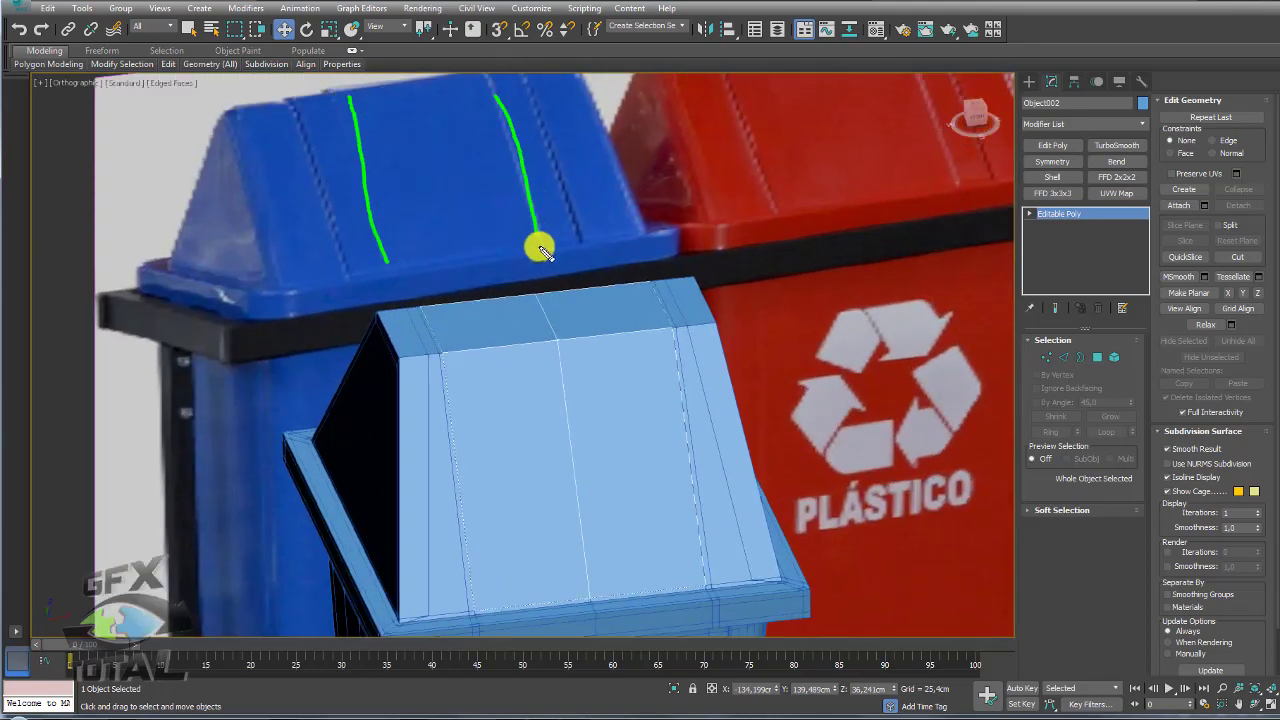
left_click(1063, 357)
left_click(508, 342)
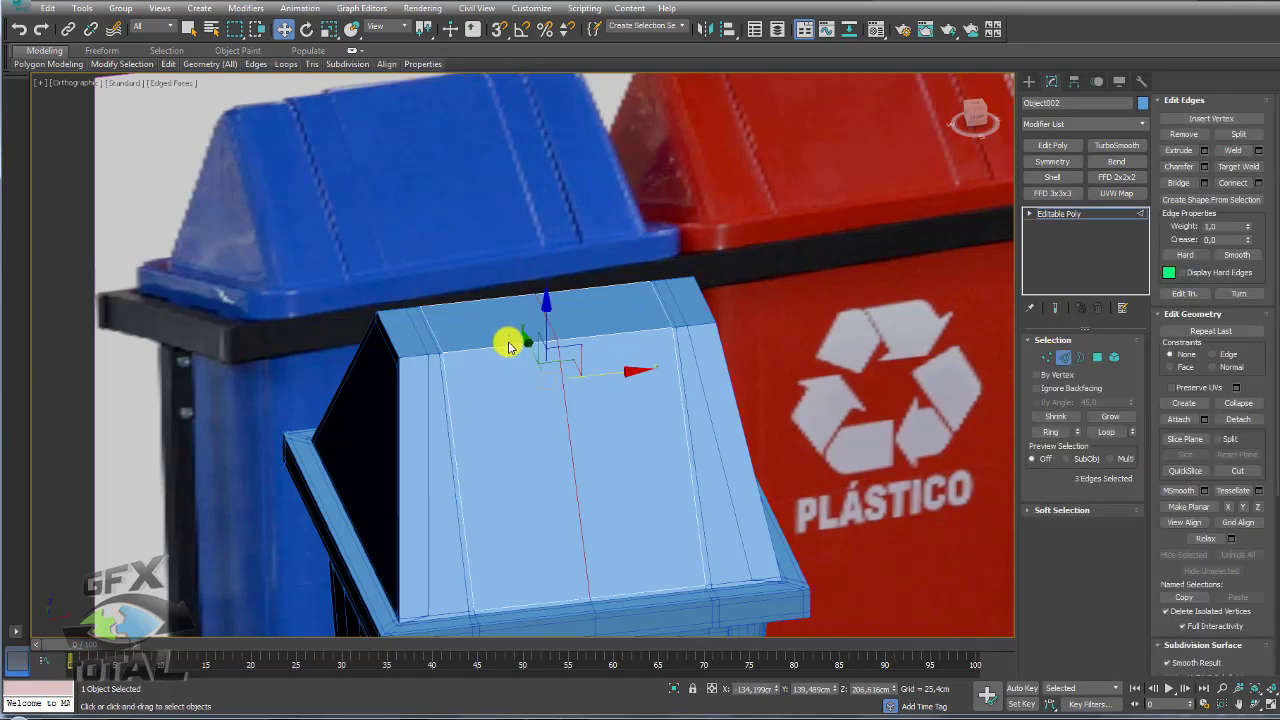
left_click(569, 339)
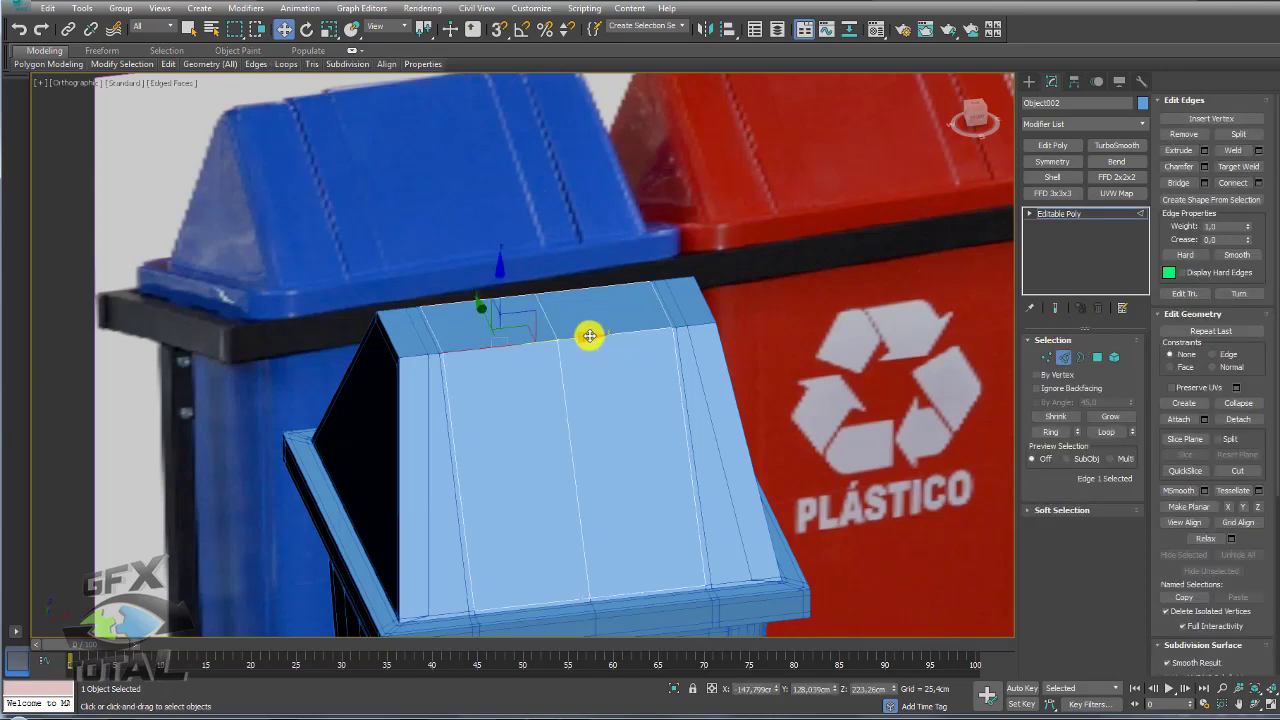
left_click(1050, 431)
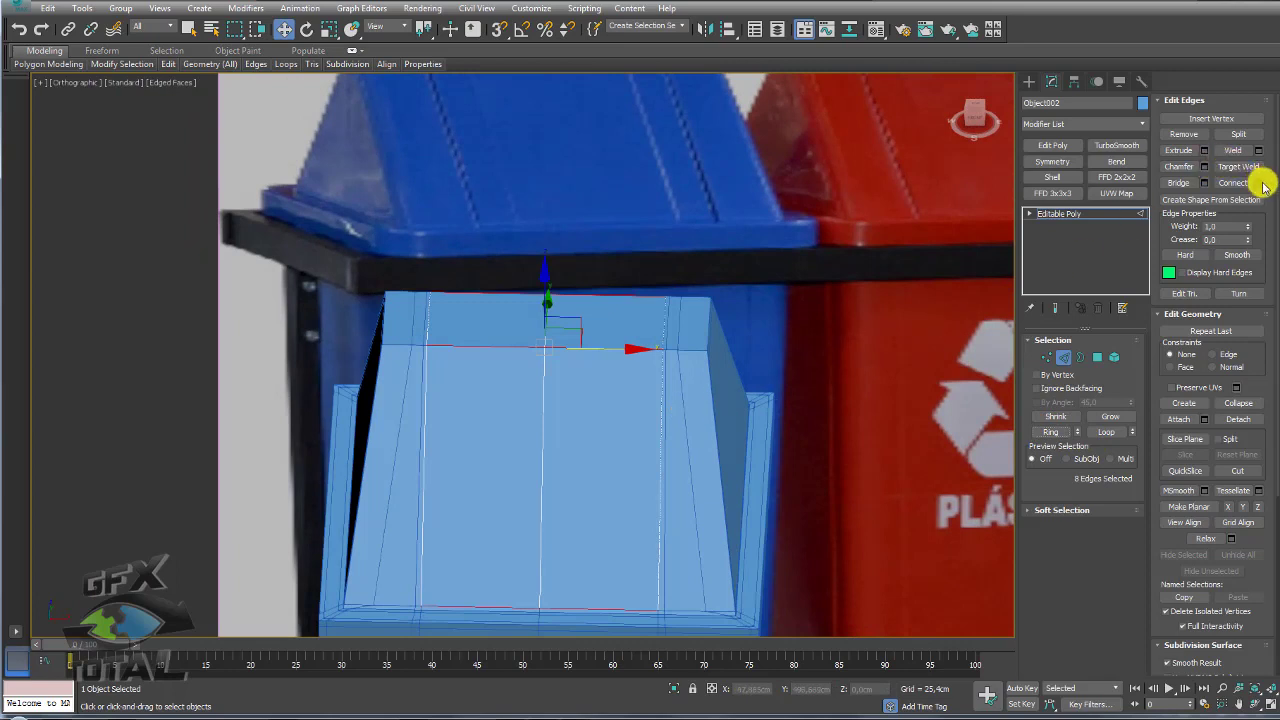
left_click(1258, 182)
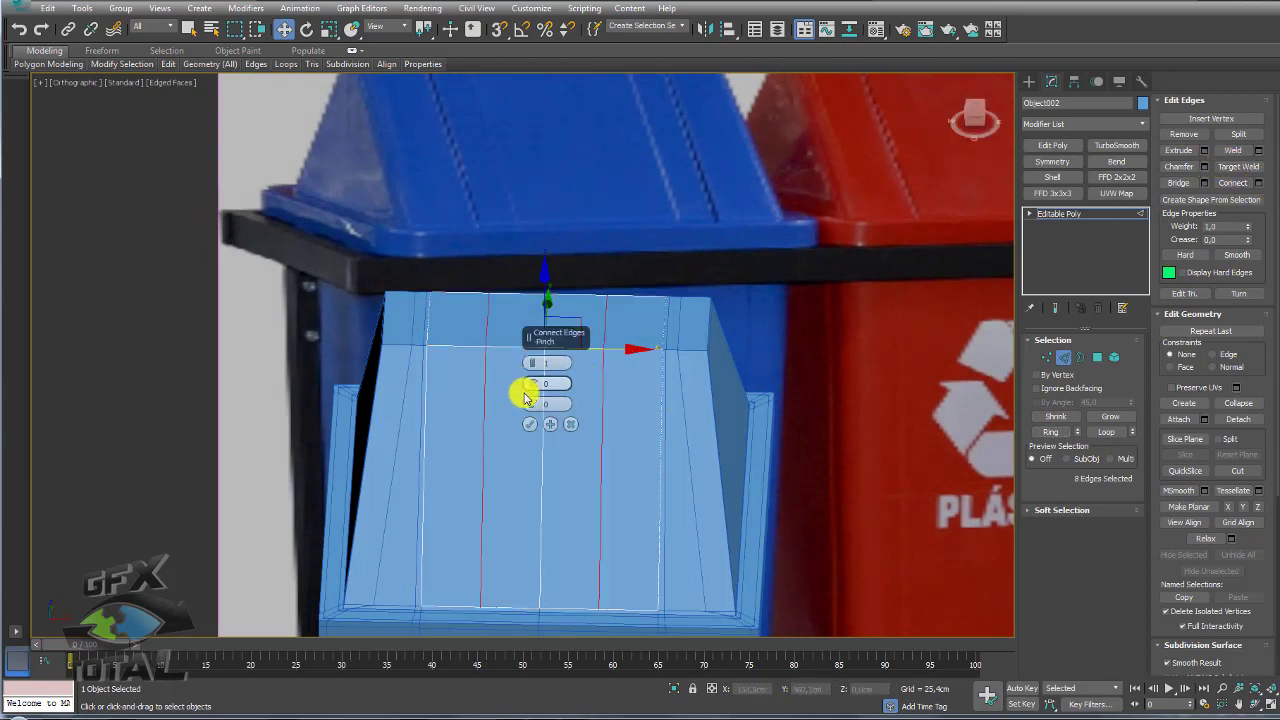
mouse_move(535, 396)
left_mouse_down()
mouse_move(532, 347)
mouse_move(528, 371)
left_mouse_up()
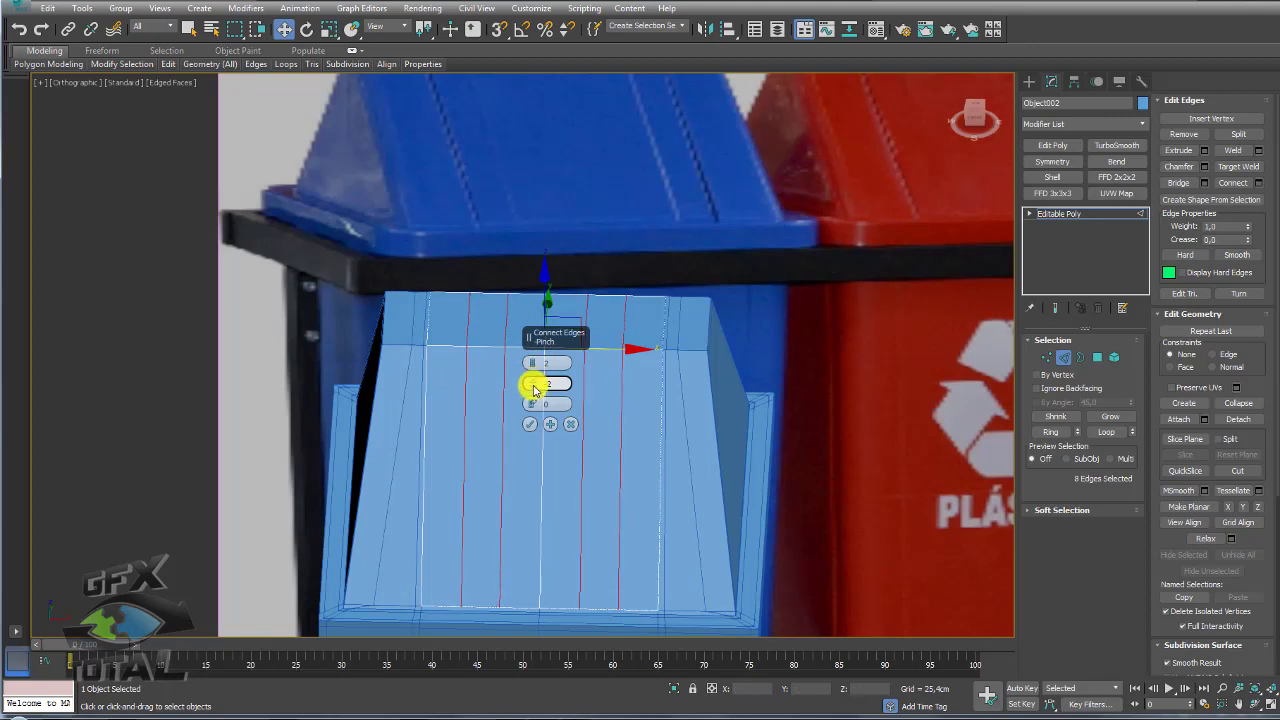
left_click(530, 424)
Step: Remove two of the vertical edge loops from the flap's front face
left_click(501, 401)
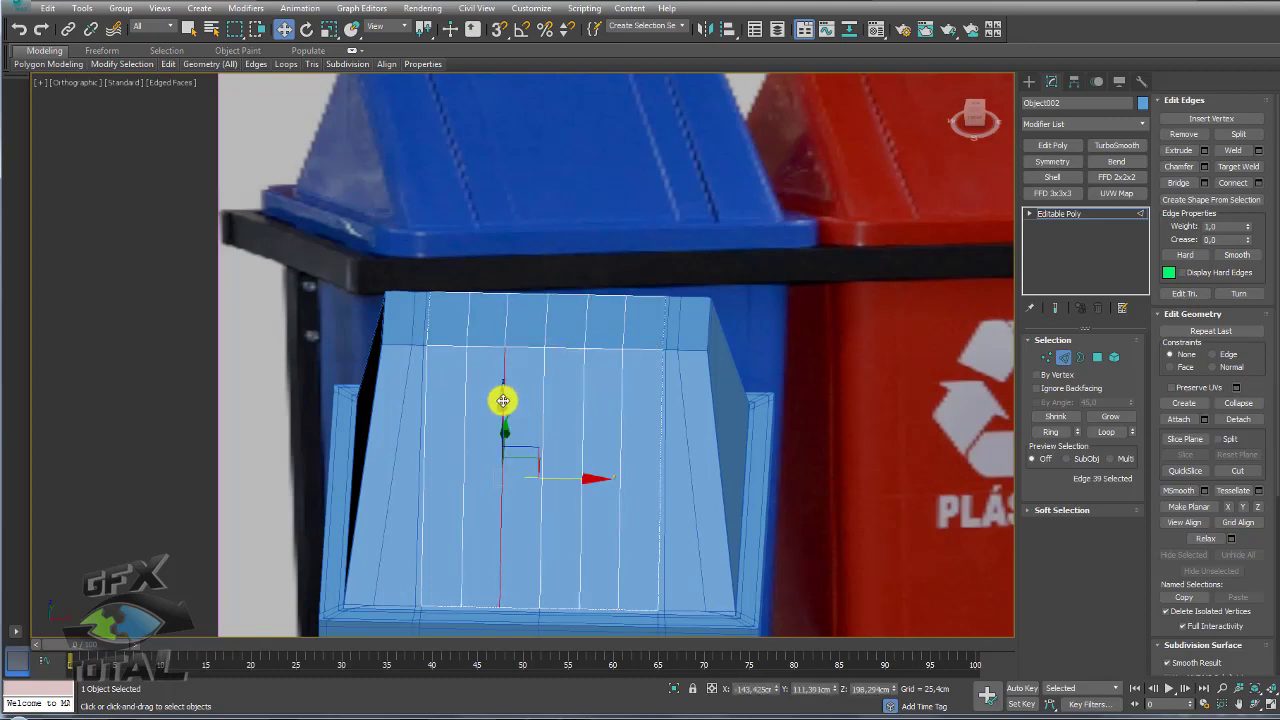
left_click(582, 412, "ctrl")
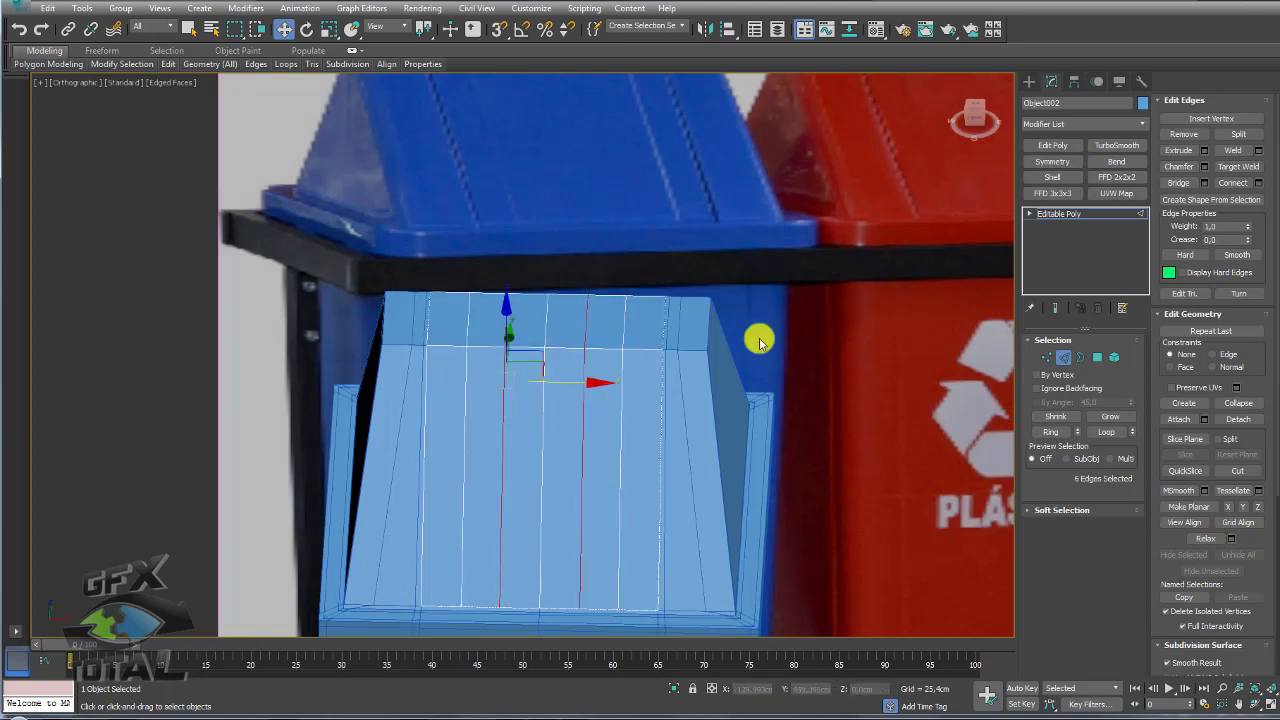
left_click(1183, 135)
left_click(449, 349)
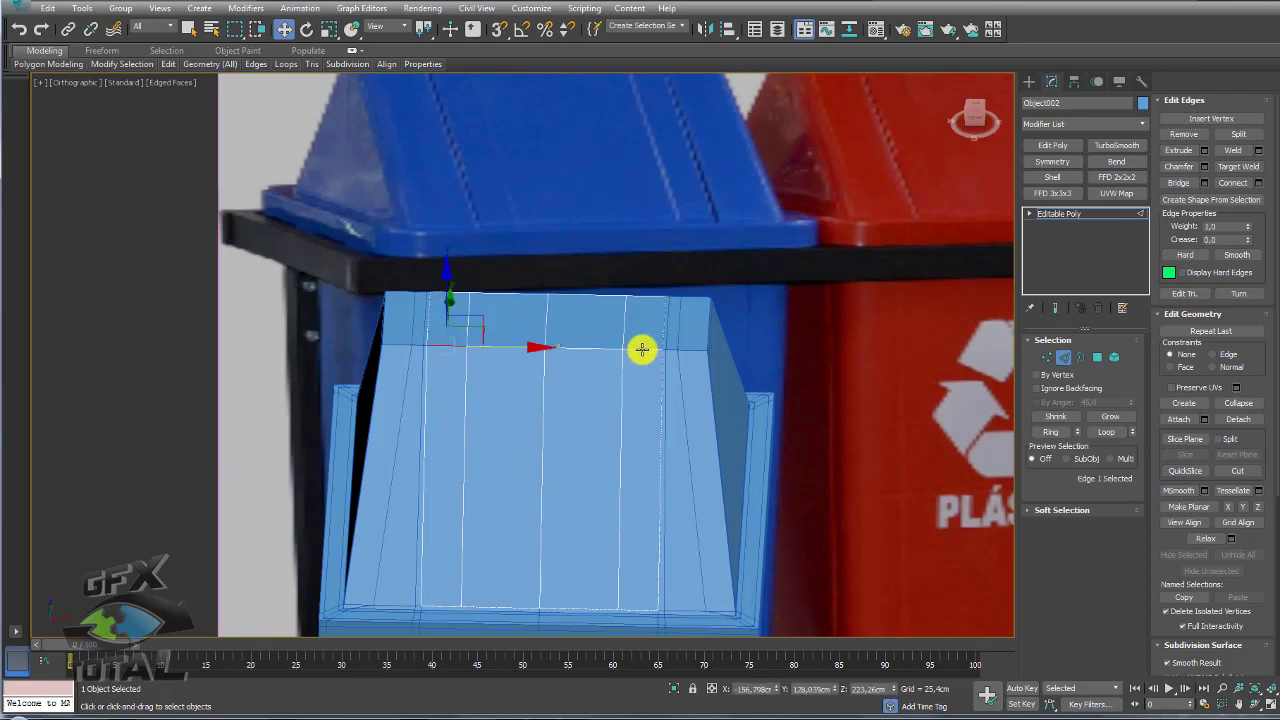
Step: Extrude the whole flap's polygons into a thin, almost flat shell
left_click(1114, 357)
left_click(457, 414)
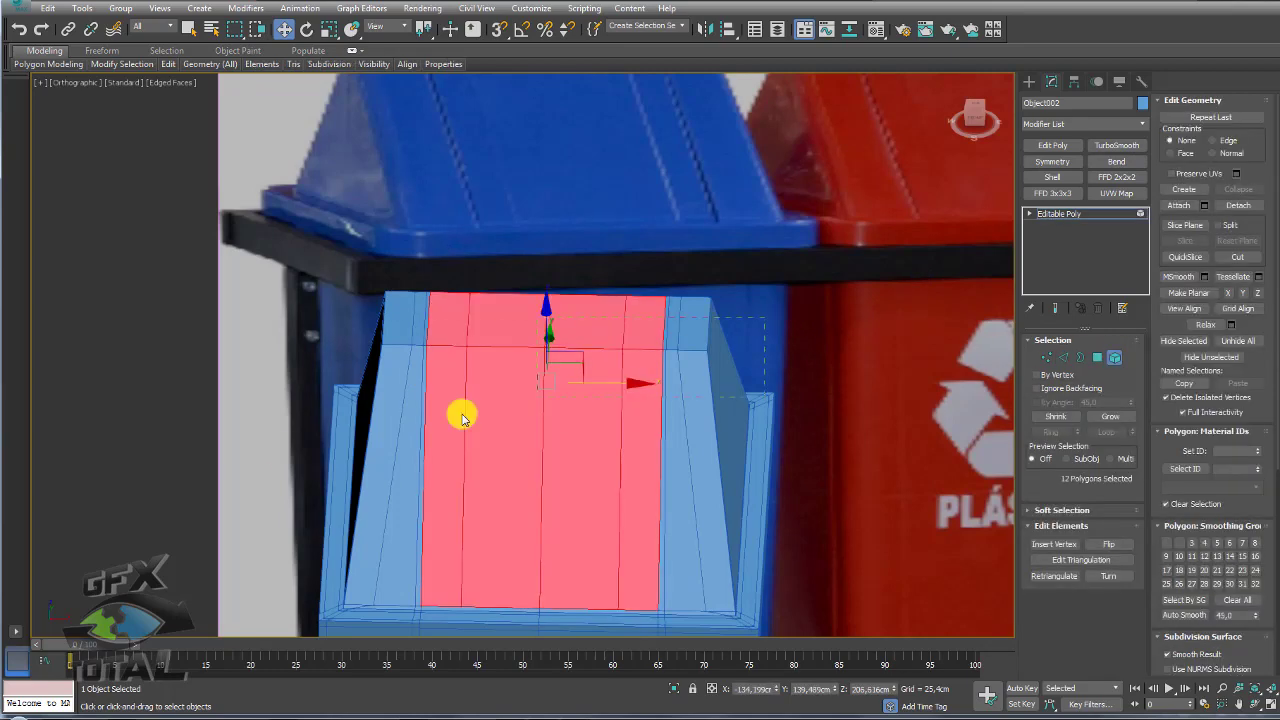
mouse_move(457, 414)
middle_mouse_down("alt")
mouse_move(651, 463)
mouse_move(643, 429)
middle_mouse_up("alt")
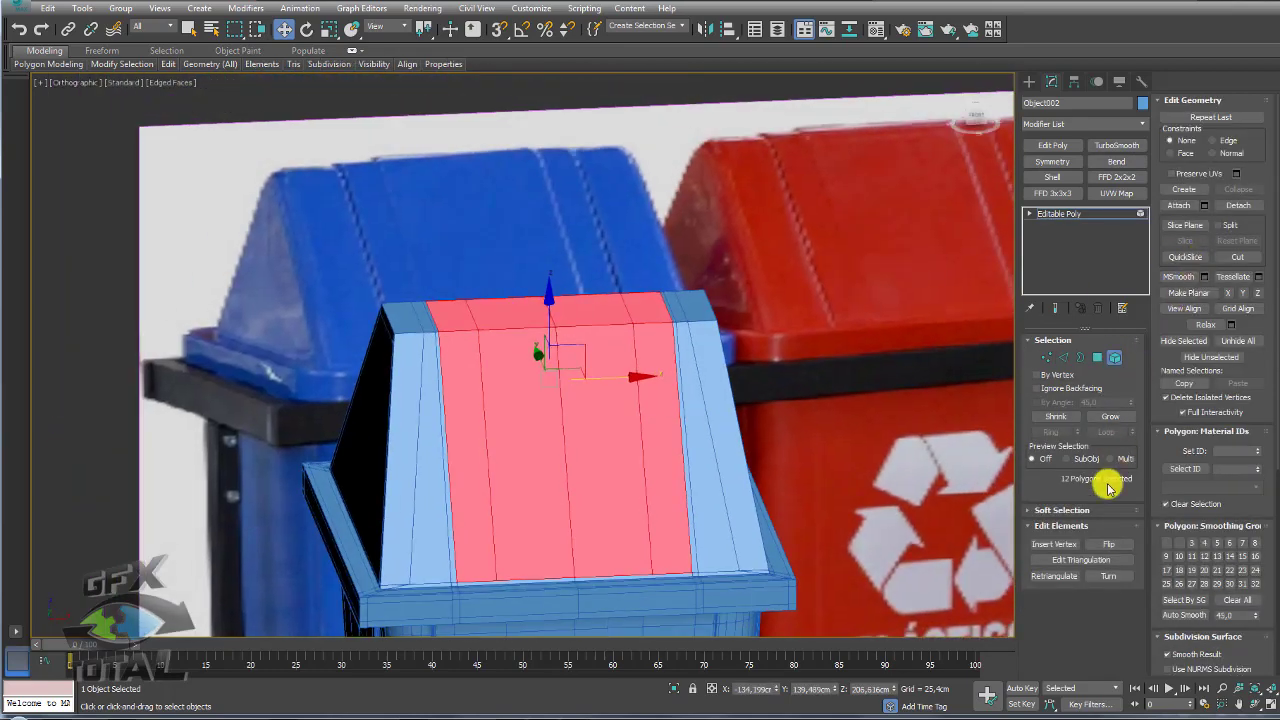
left_click(1100, 359)
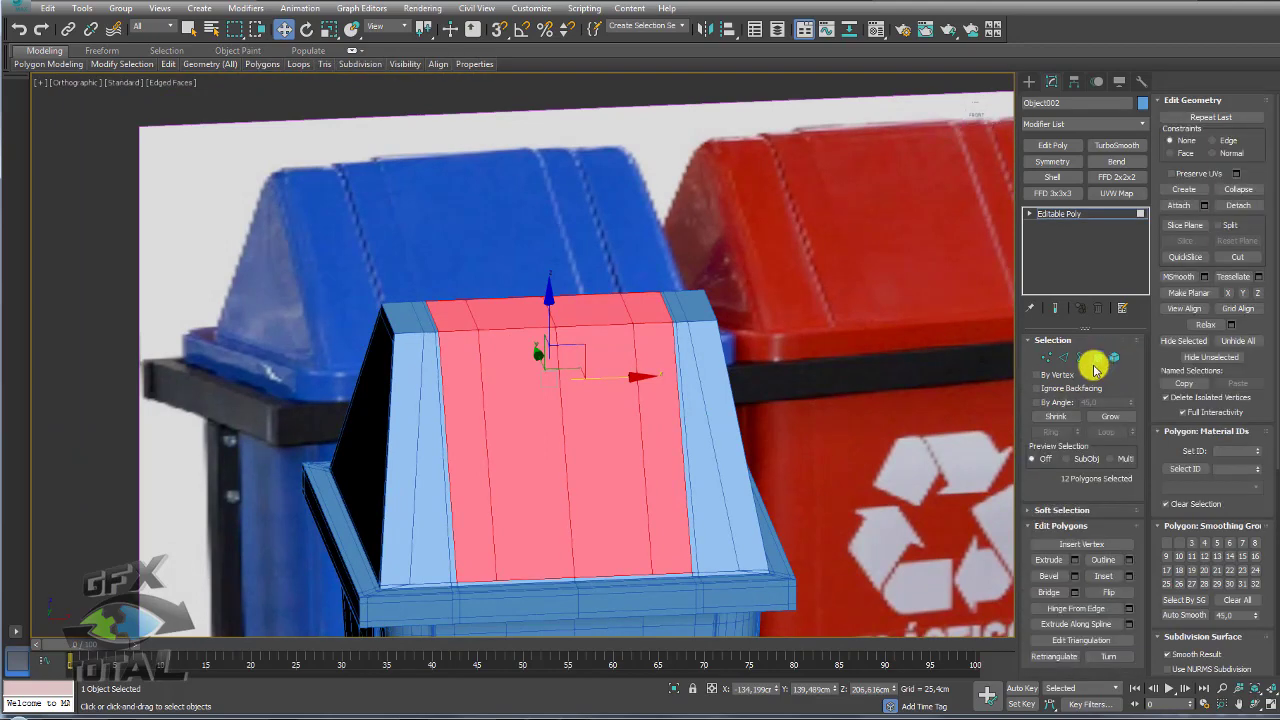
left_click(1074, 560)
left_click_drag(550, 384, 557, 386)
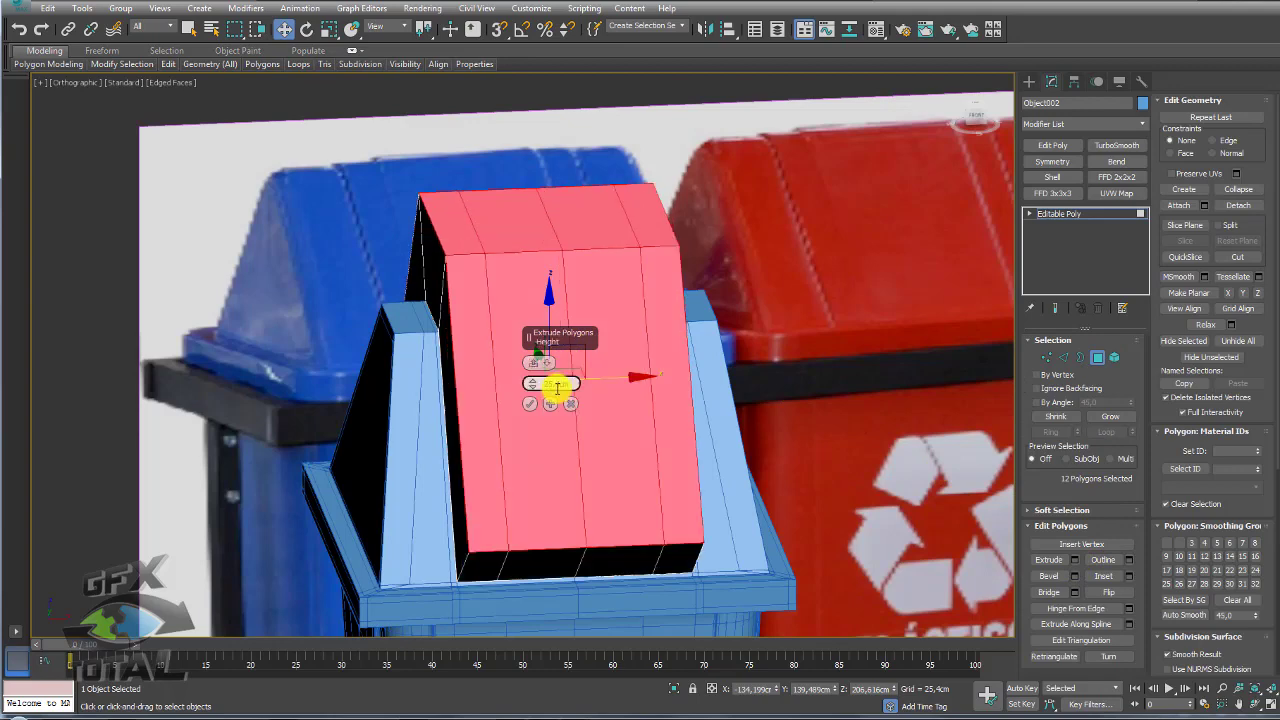
middle_click_drag(414, 351, 494, 374, "alt")
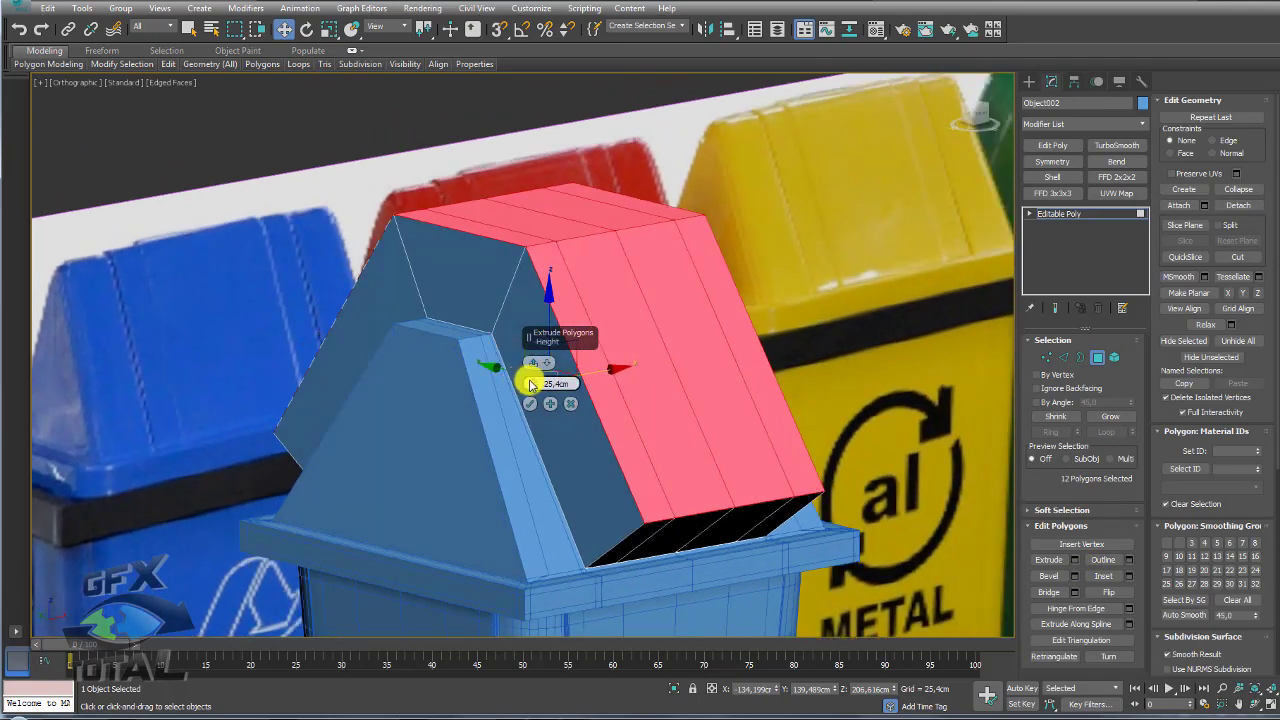
left_click_drag(531, 384, 526, 486)
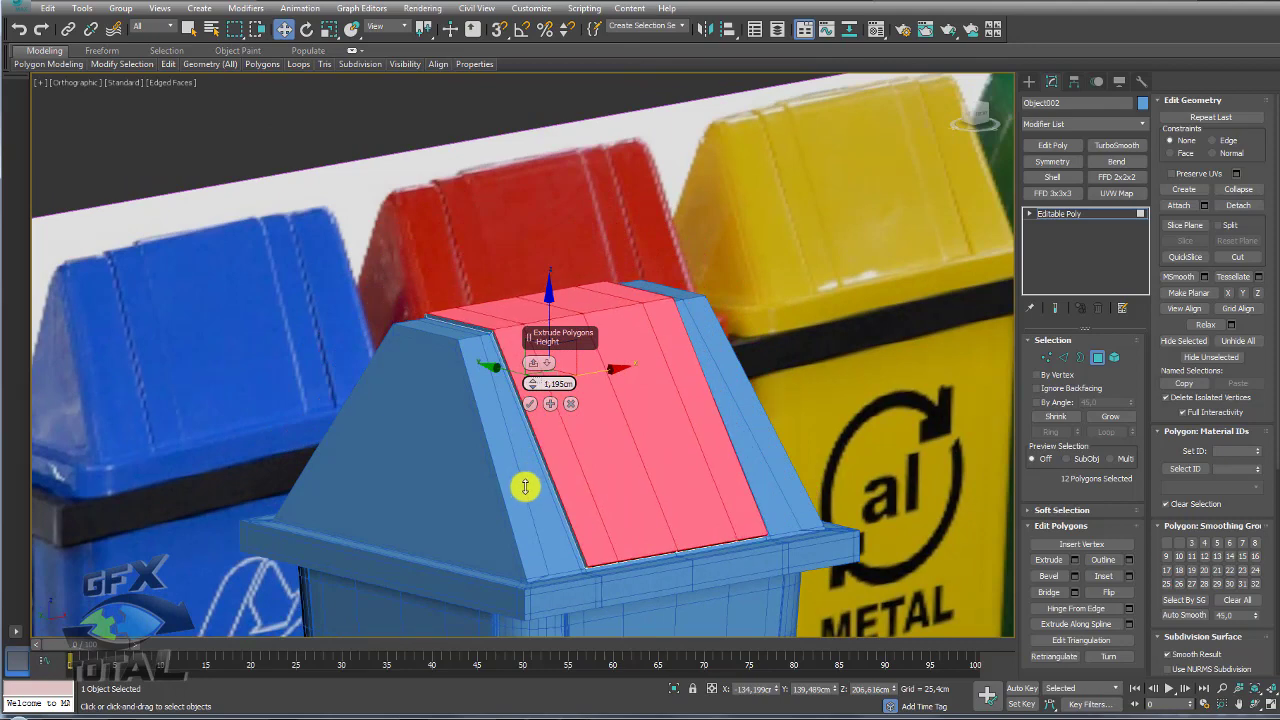
left_click(530, 403)
Step: Deselect the outer polygon columns and extrude the central strip 1.033 cm, then exit polygon level
mouse_move(534, 417)
middle_mouse_down("alt")
mouse_move(473, 416)
mouse_move(334, 280)
mouse_move(309, 236)
middle_mouse_up("alt")
left_click_drag(475, 598, 488, 605, "alt")
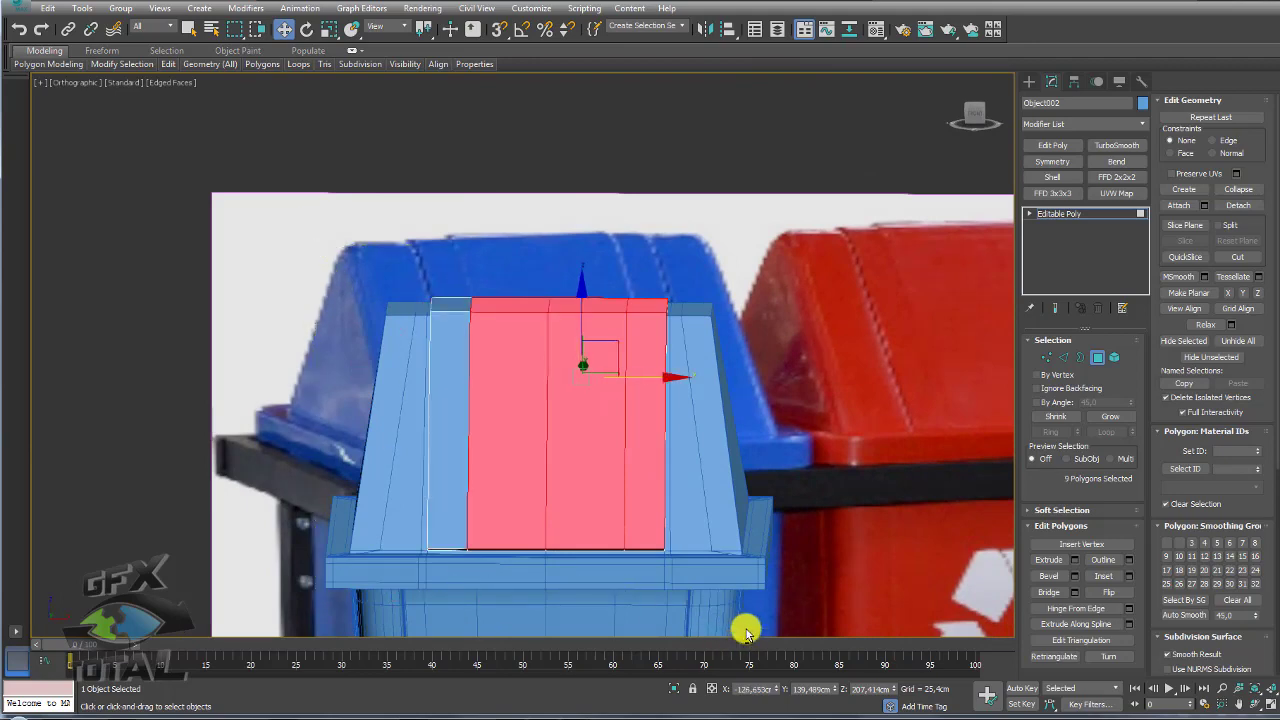
left_click_drag(639, 237, 663, 217, "alt")
mouse_move(663, 217)
middle_mouse_down("alt")
mouse_move(663, 457)
mouse_move(674, 257)
middle_mouse_up("alt")
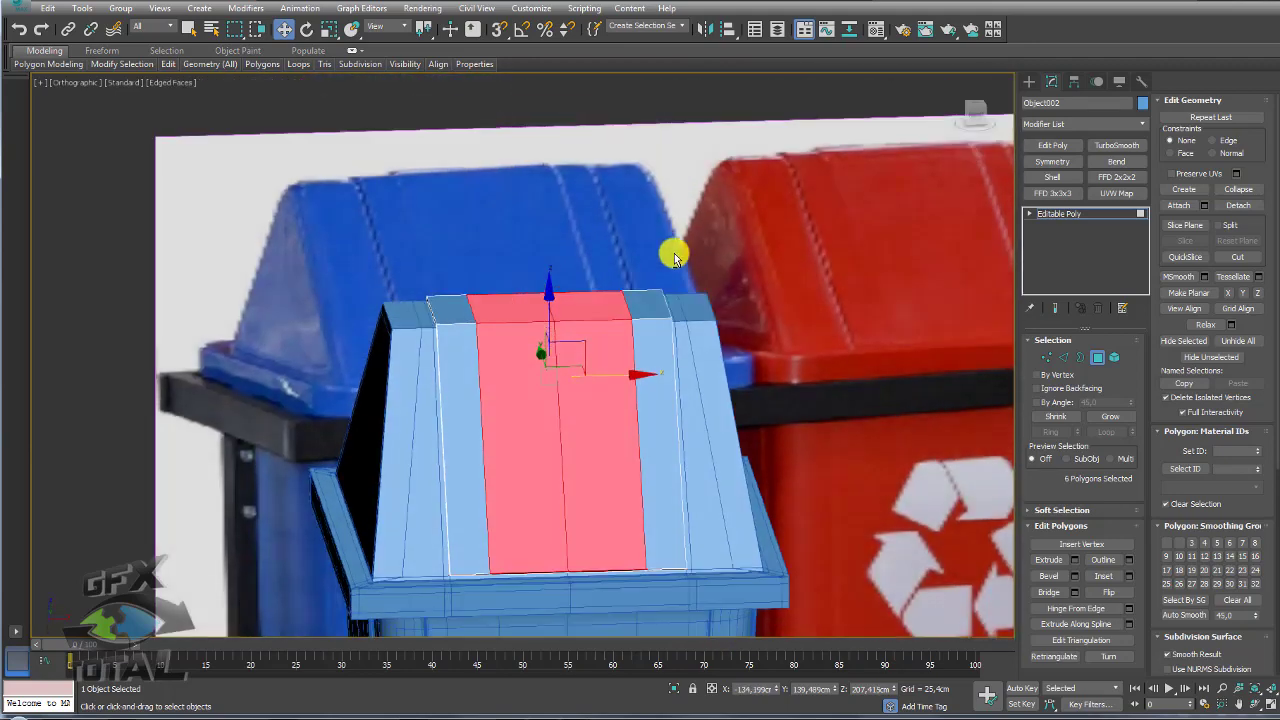
left_click(1077, 566)
mouse_move(646, 474)
middle_mouse_down("alt")
mouse_move(608, 409)
mouse_move(523, 389)
mouse_move(696, 358)
middle_mouse_up("alt")
left_click(530, 407)
left_click(1043, 220)
mouse_move(966, 257)
middle_mouse_down("alt")
mouse_move(809, 291)
mouse_move(631, 371)
middle_mouse_up("alt")
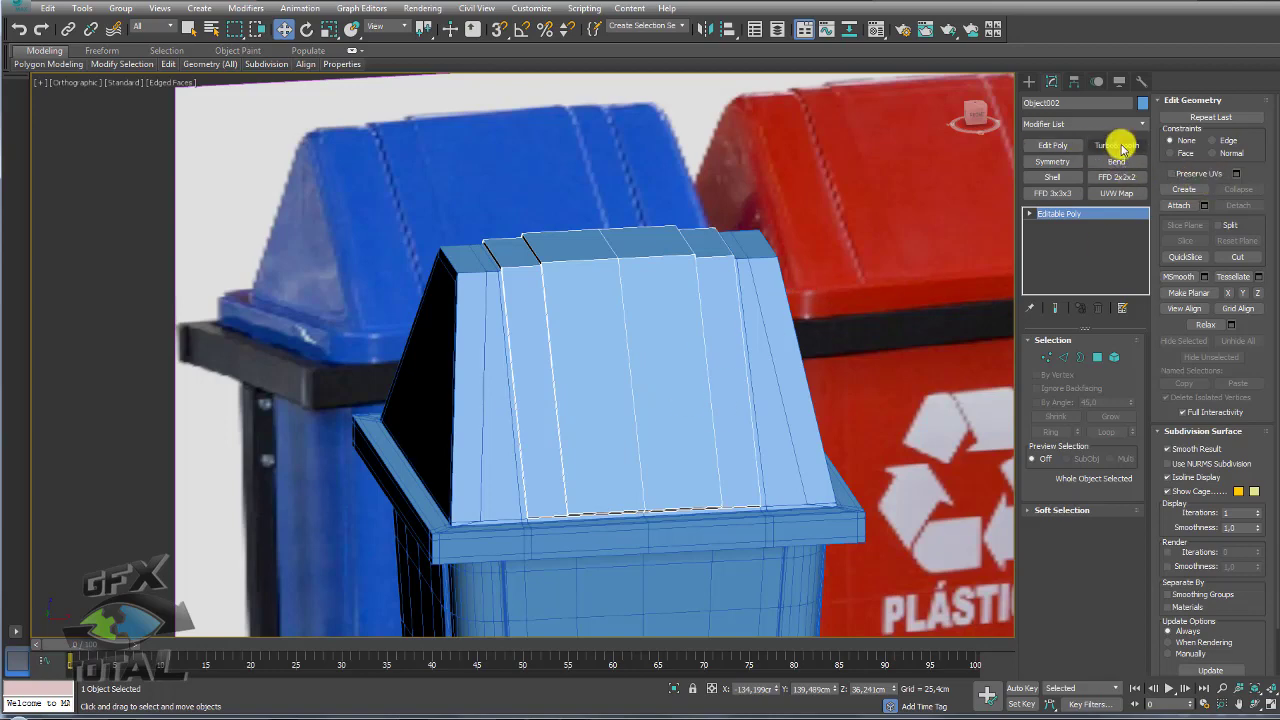
Step: Preview the flap with TurboSmooth, then return to edge editing on its base mesh
left_click(1127, 148)
mouse_move(586, 277)
middle_mouse_down("alt")
mouse_move(571, 346)
mouse_move(427, 337)
middle_mouse_up("alt")
left_click(1060, 226)
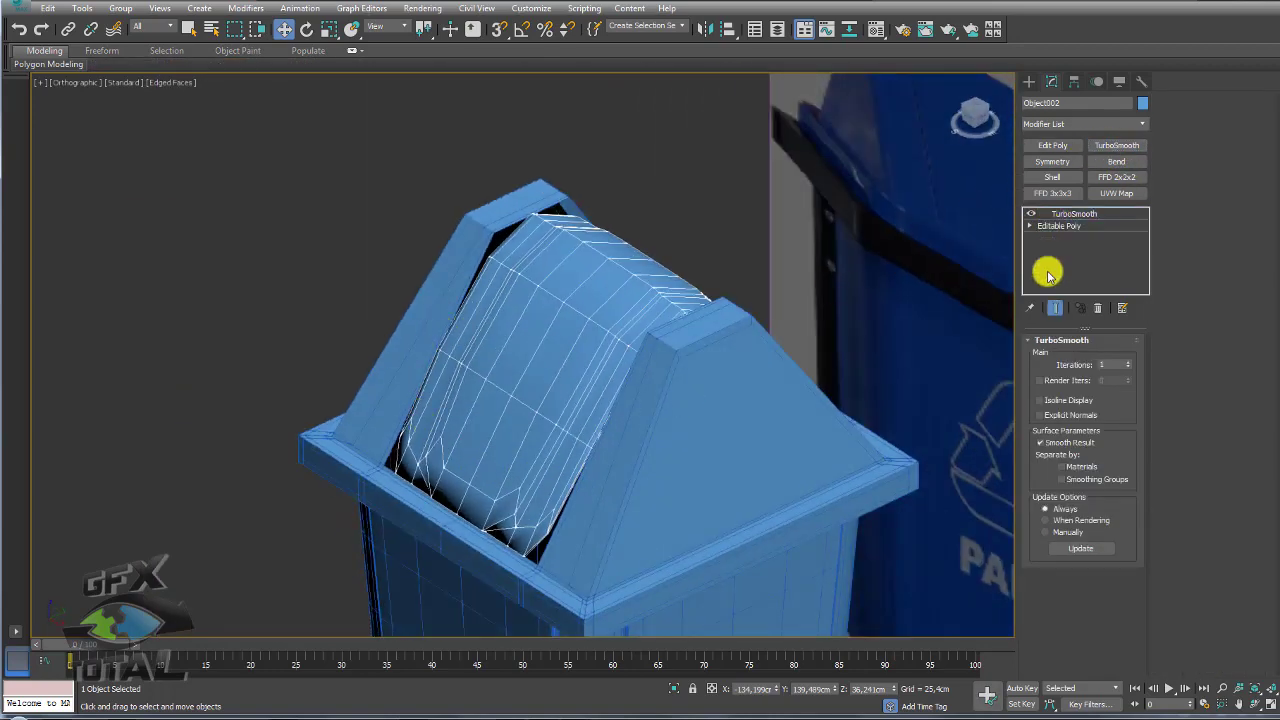
left_click(1063, 357)
mouse_move(690, 430)
middle_mouse_down("alt")
mouse_move(703, 386)
mouse_move(720, 543)
middle_mouse_up("alt")
mouse_move(674, 621)
middle_mouse_down("alt")
mouse_move(674, 529)
mouse_move(700, 494)
mouse_move(691, 469)
mouse_move(826, 427)
mouse_move(743, 371)
mouse_move(677, 400)
middle_mouse_up("alt")
scroll(612, 271, "up", 3)
left_click_drag(329, 29, 352, 50)
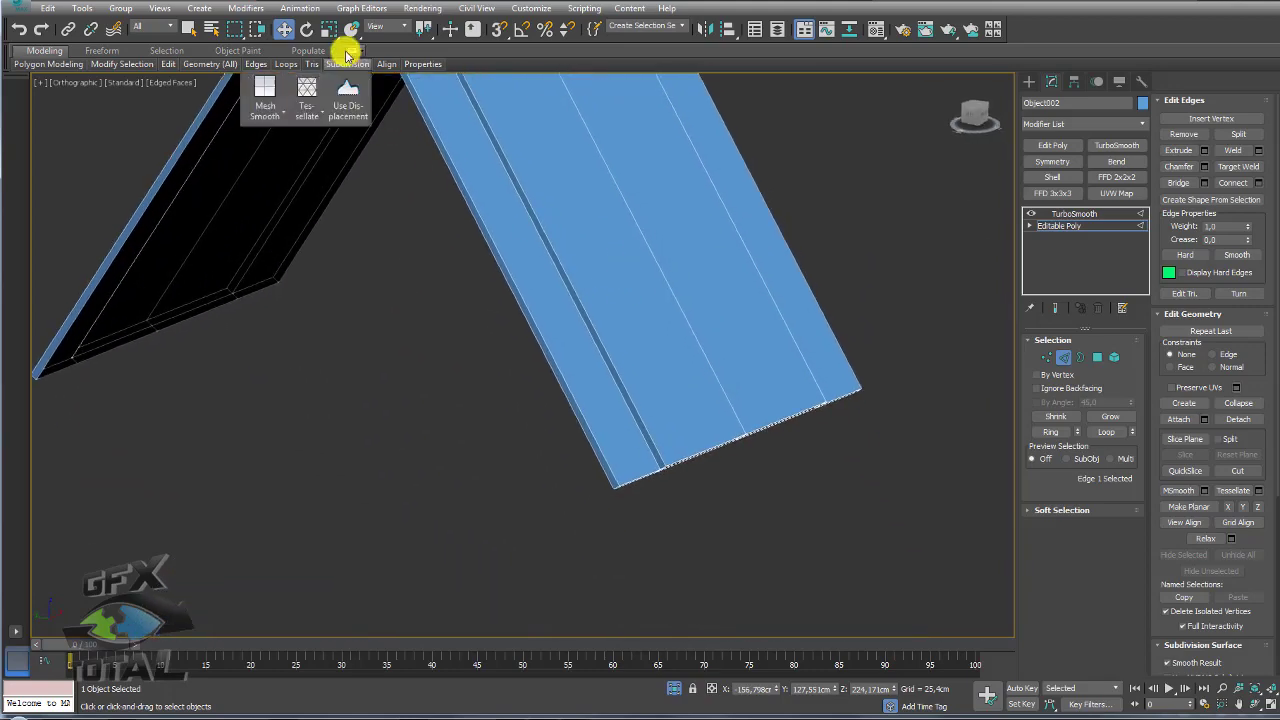
double_click(45, 53)
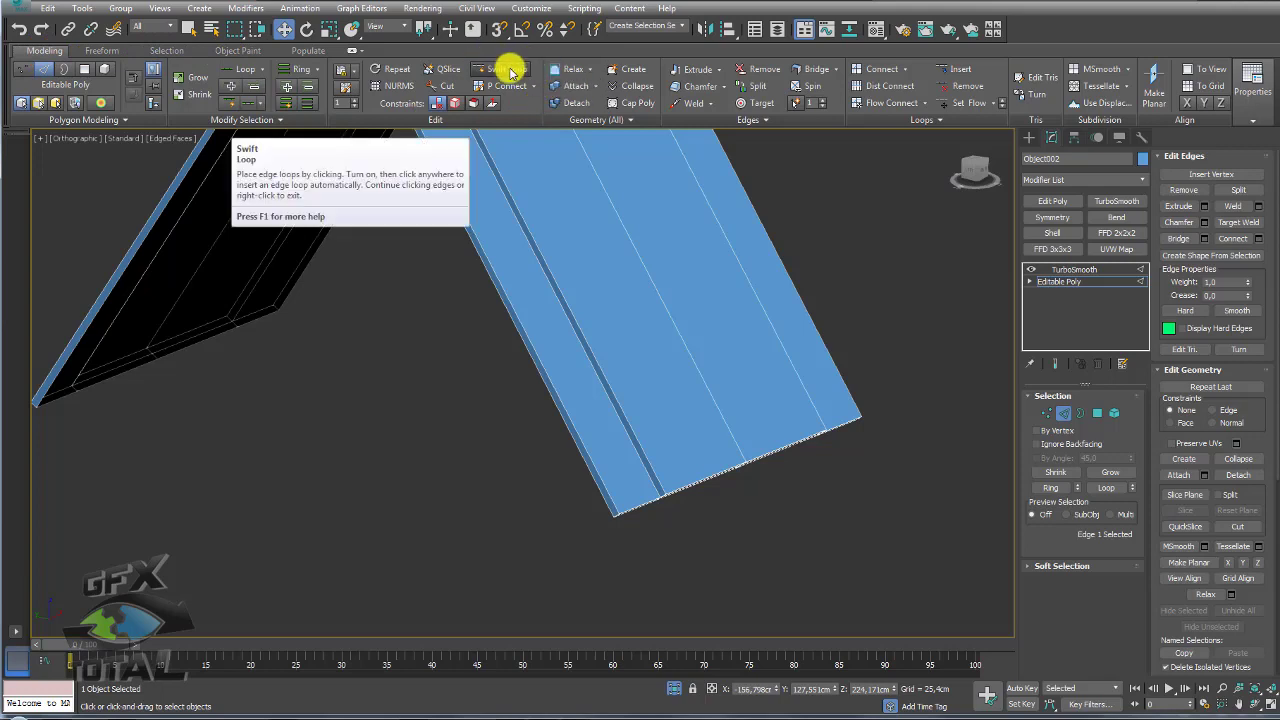
Step: Insert a Swift Loop edge loop along the lid's lower edge
left_click(510, 72)
scroll(735, 455, "up", 1)
scroll(728, 420, "up", 5)
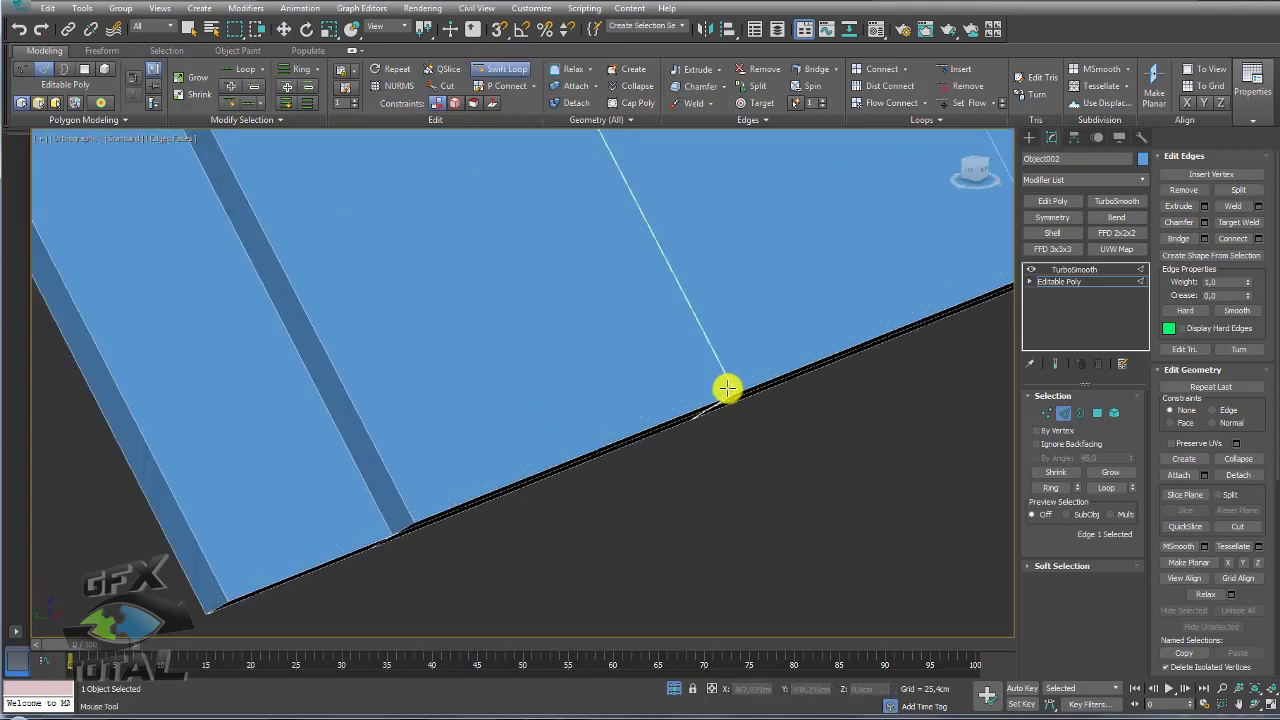
left_click(727, 387)
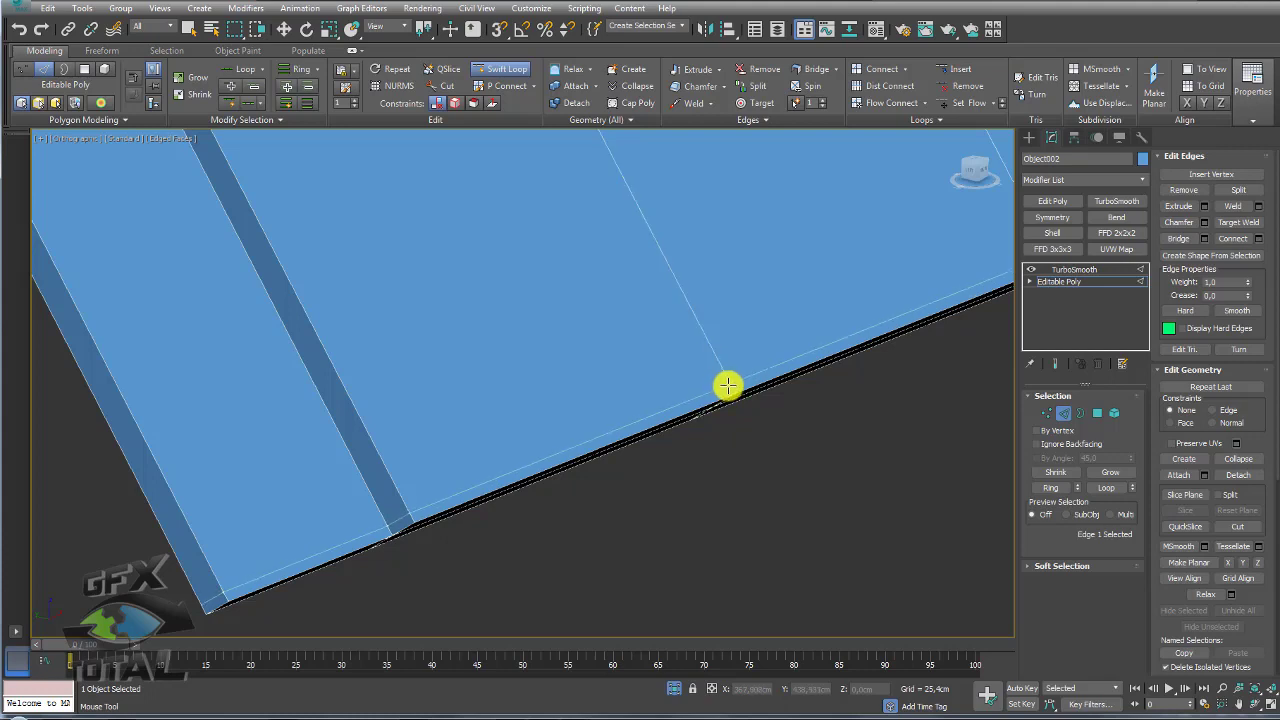
middle_click_drag(720, 380, 686, 406, "alt")
scroll(491, 349, "down", 3)
mouse_move(491, 349)
middle_mouse_down("alt")
mouse_move(640, 315)
mouse_move(626, 366)
mouse_move(543, 466)
mouse_move(517, 460)
mouse_move(609, 377)
mouse_move(563, 394)
mouse_move(388, 303)
mouse_move(409, 346)
middle_mouse_up("alt")
scroll(506, 291, "up", 3)
mouse_move(506, 291)
middle_mouse_down("alt")
mouse_move(517, 309)
mouse_move(548, 289)
mouse_move(520, 271)
middle_mouse_up("alt")
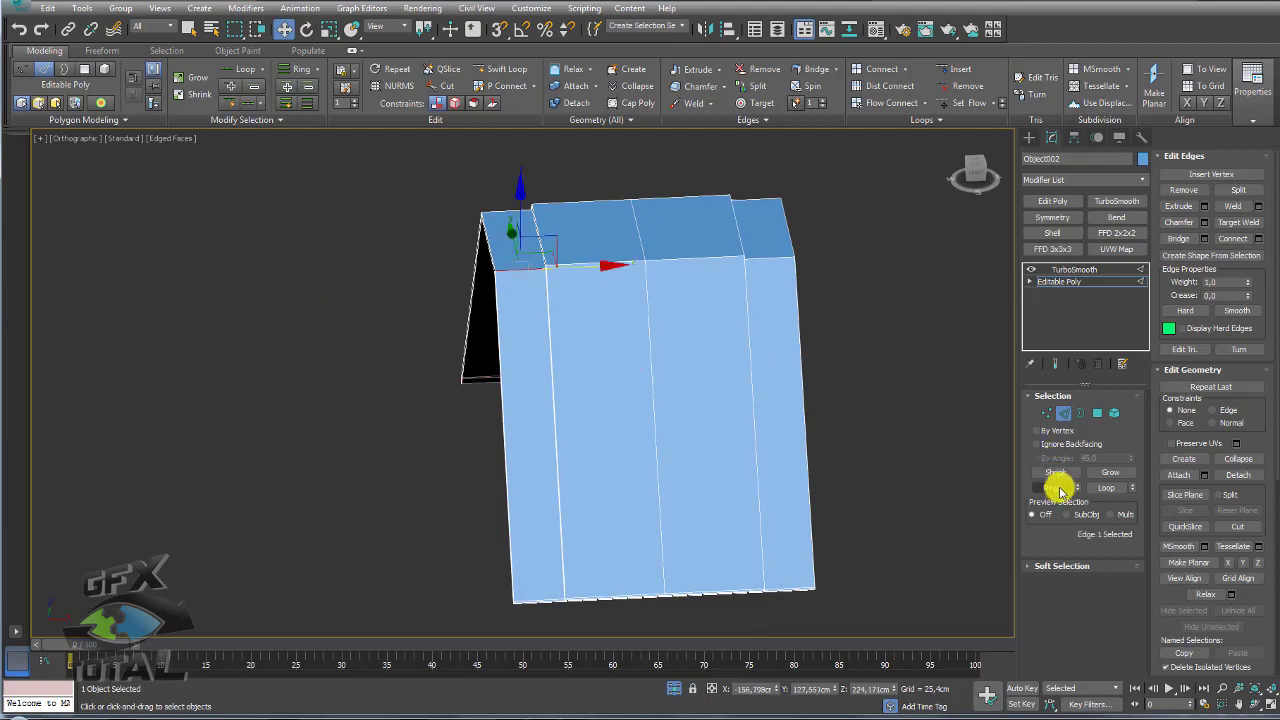
Step: Connect the side edges with pinched loops and add connecting edges across the top ring
left_click(1256, 239)
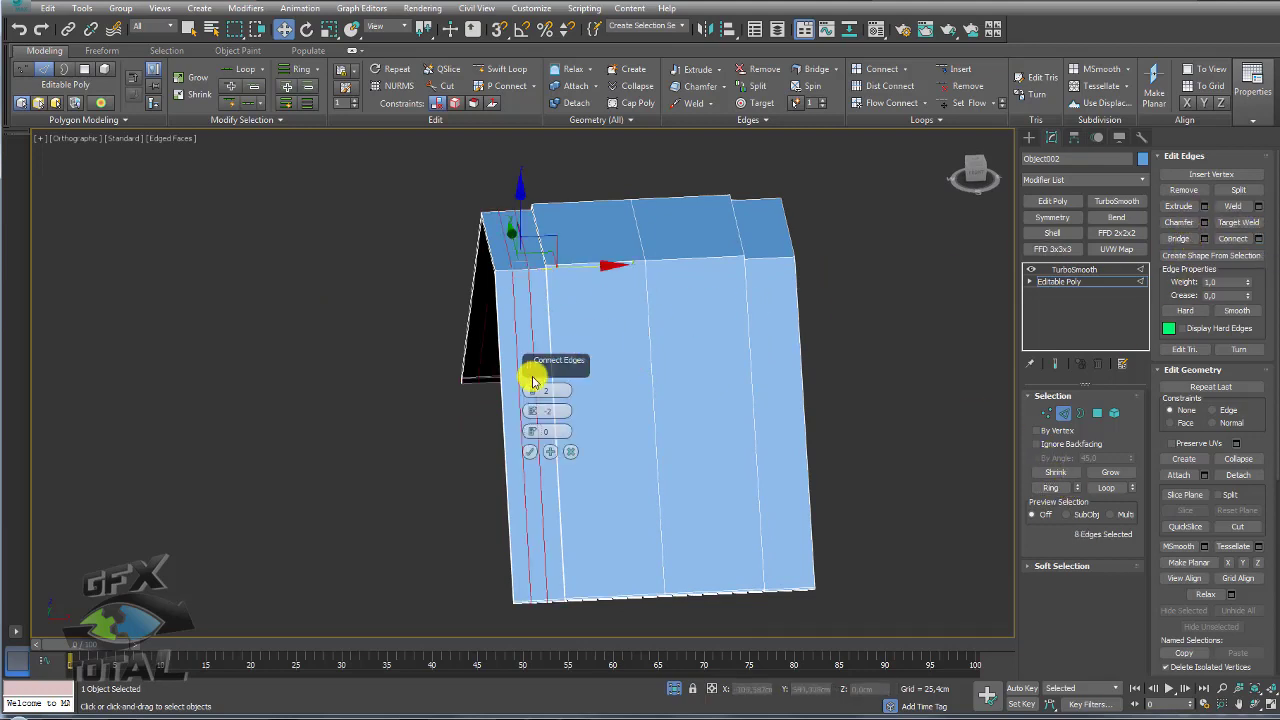
left_click_drag(533, 413, 527, 168)
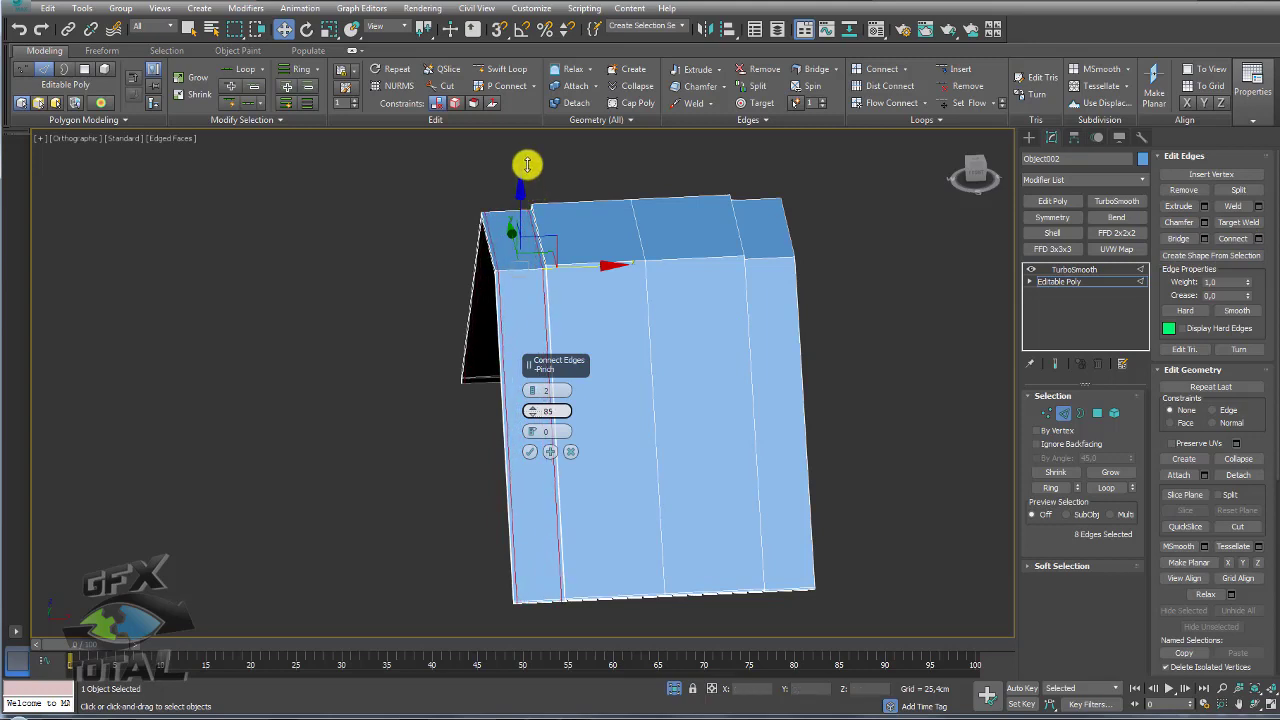
left_click(529, 454)
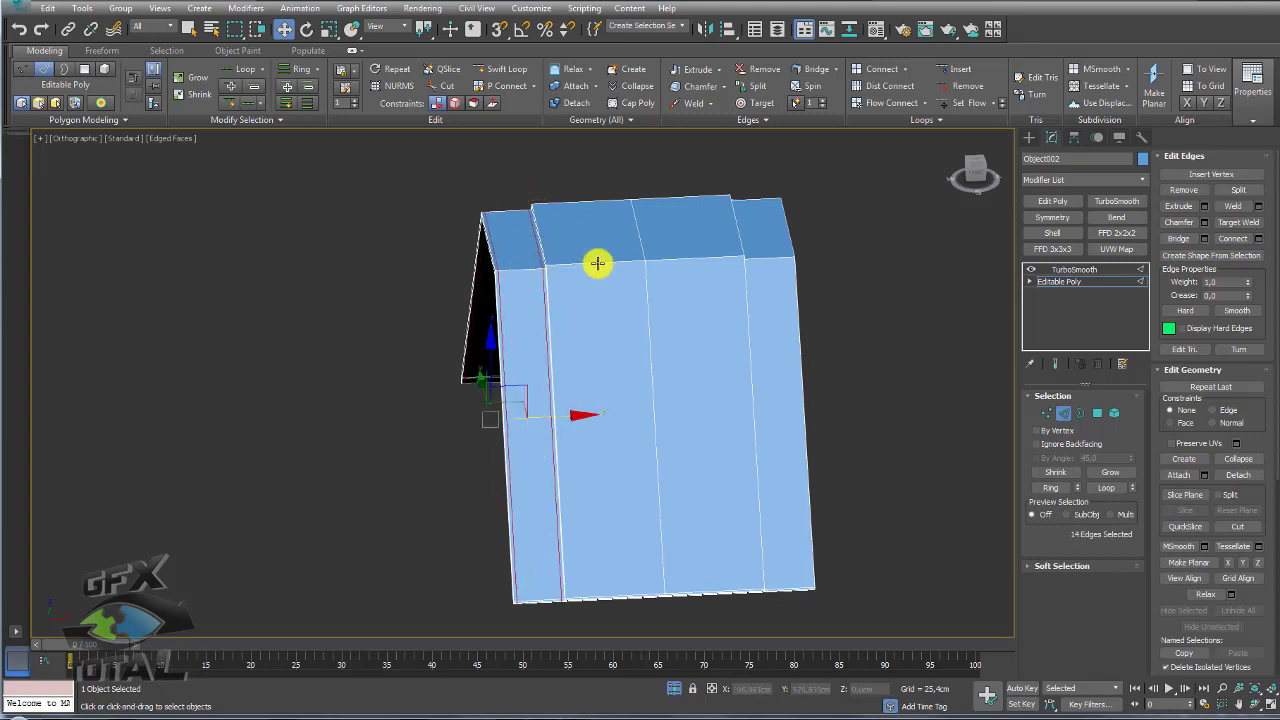
left_click(597, 263)
left_click(1258, 238)
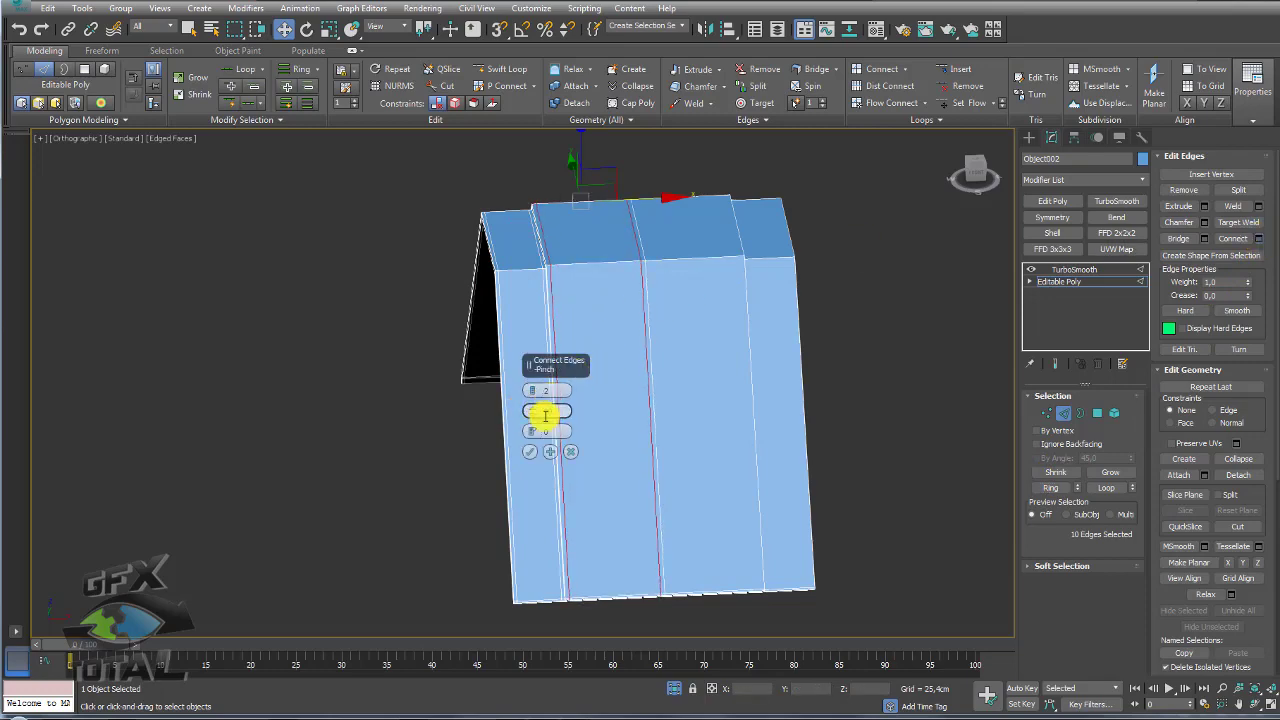
type("90")
left_click(529, 451)
Step: Test TurboSmooth on the lid at 2 iterations with isoline display
left_click(1074, 269)
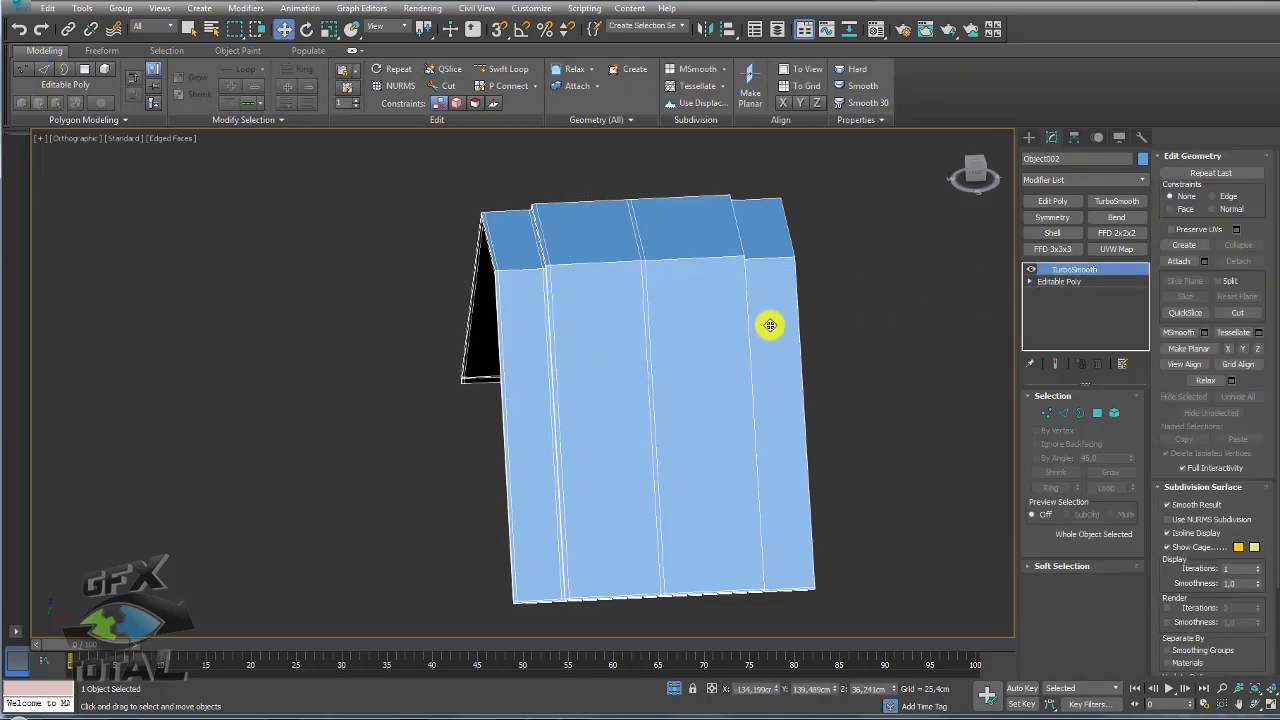
mouse_move(770, 325)
middle_mouse_down("alt")
mouse_move(918, 291)
mouse_move(883, 357)
mouse_move(1000, 330)
middle_mouse_up("alt")
left_click(1060, 272)
left_click(1128, 422)
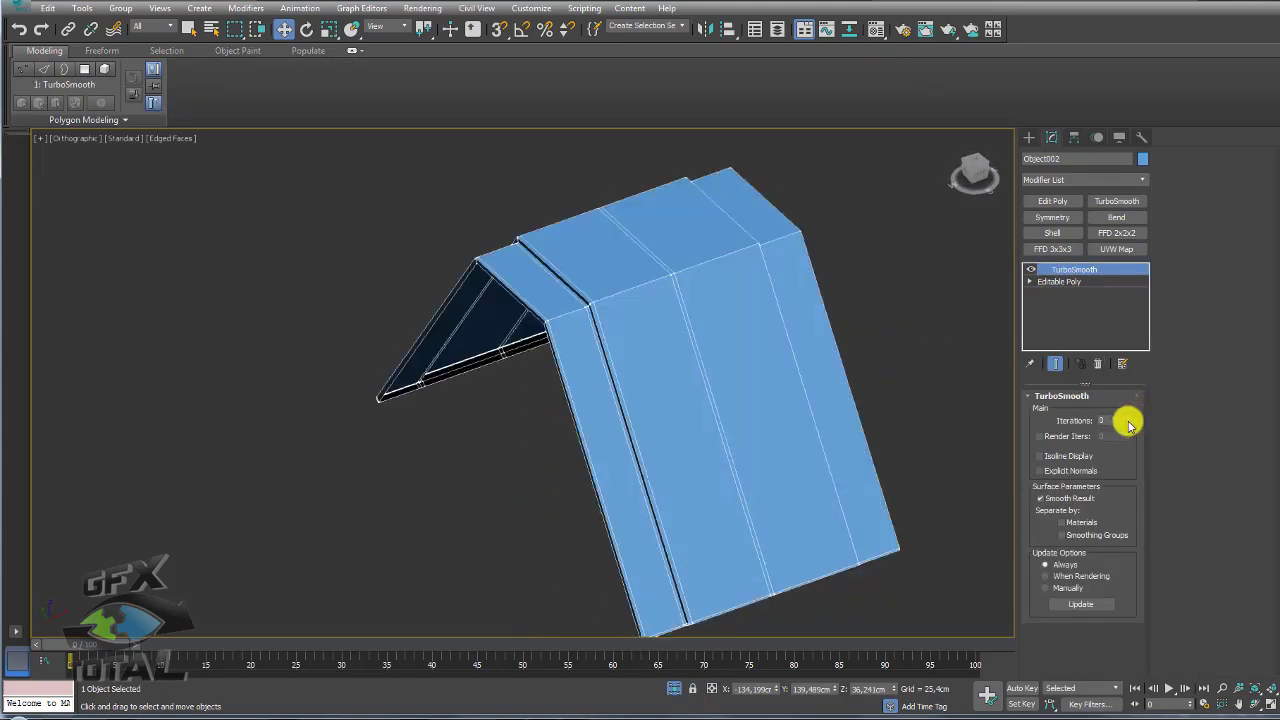
left_click(1128, 419)
left_click(1128, 419)
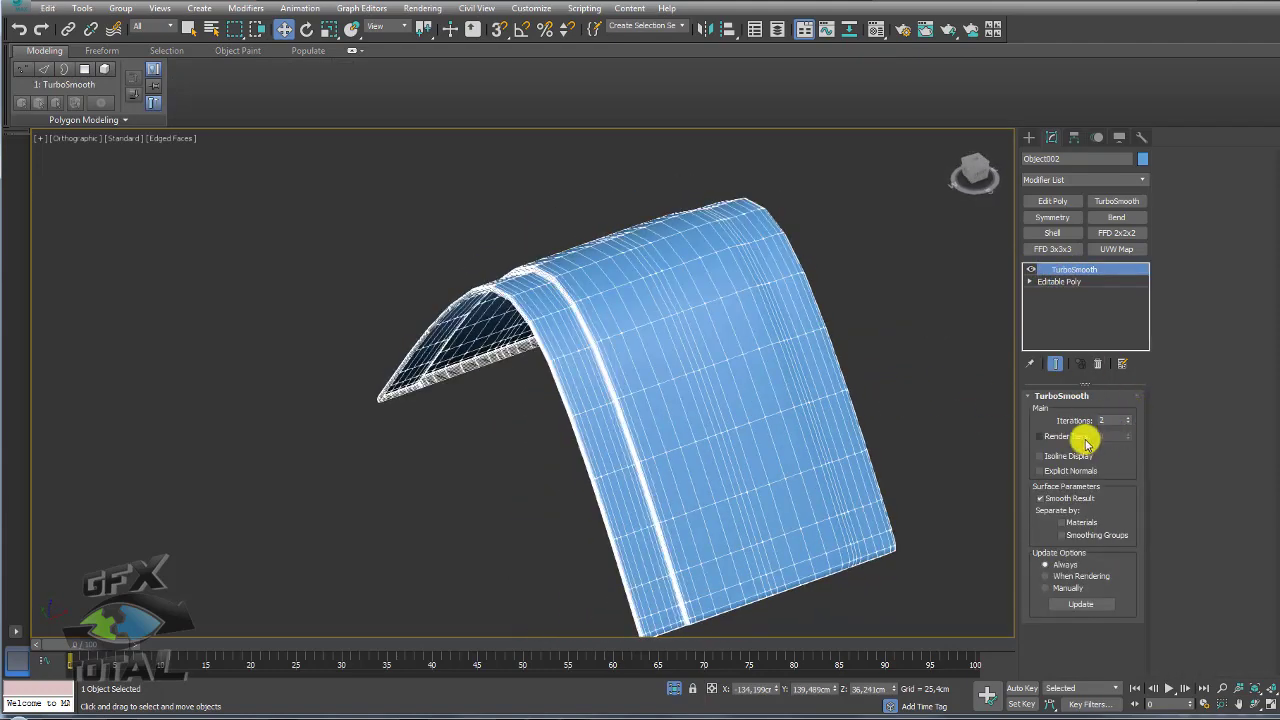
left_click(1047, 456)
mouse_move(1047, 456)
middle_mouse_down("alt")
mouse_move(731, 386)
mouse_move(837, 363)
middle_mouse_up("alt")
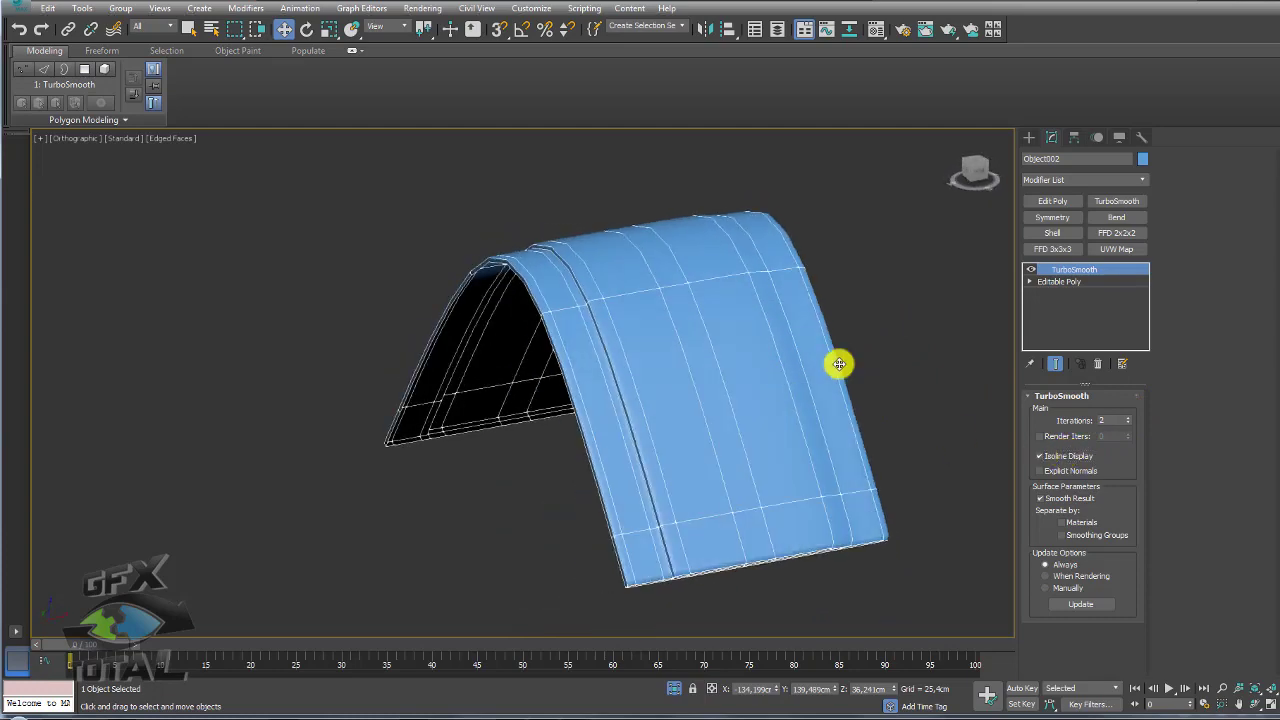
left_click(1057, 281)
Step: Add a Symmetry modifier with Flip checked and delete the TurboSmooth modifier
left_click(1052, 217)
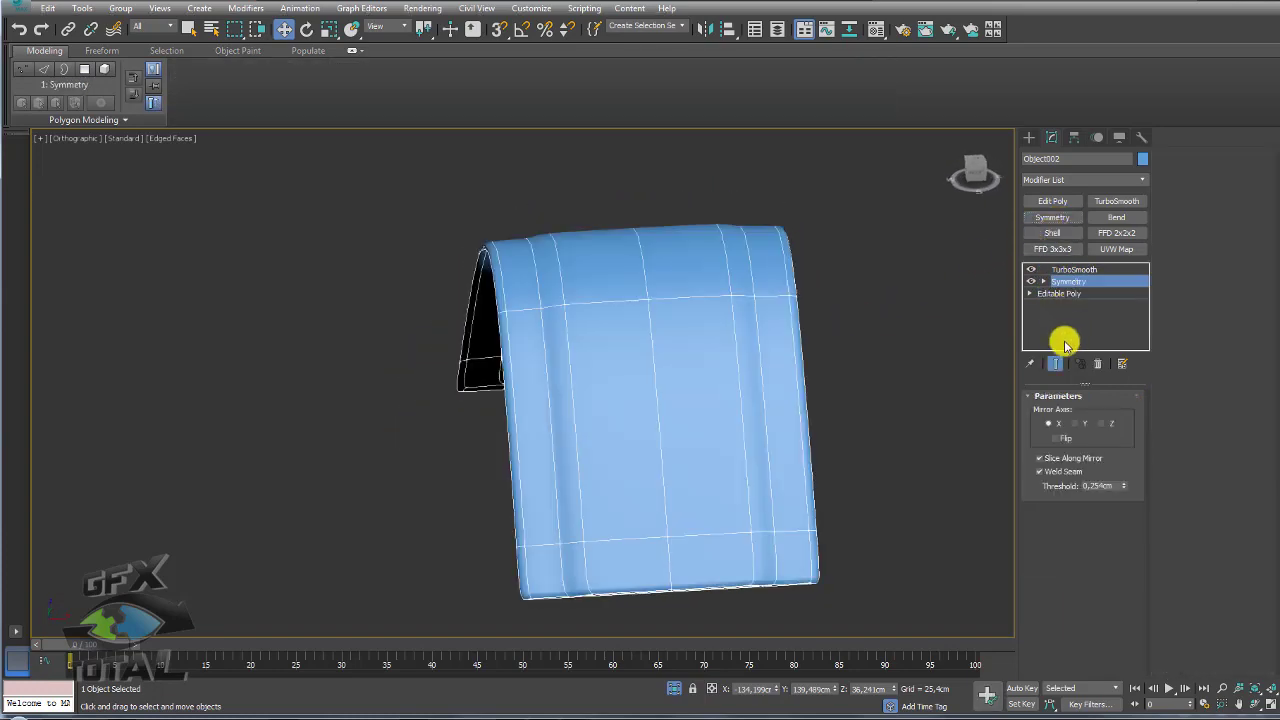
left_click(1055, 438)
mouse_move(726, 364)
middle_mouse_down("alt")
mouse_move(766, 374)
mouse_move(993, 265)
middle_mouse_up("alt")
left_click(1068, 270)
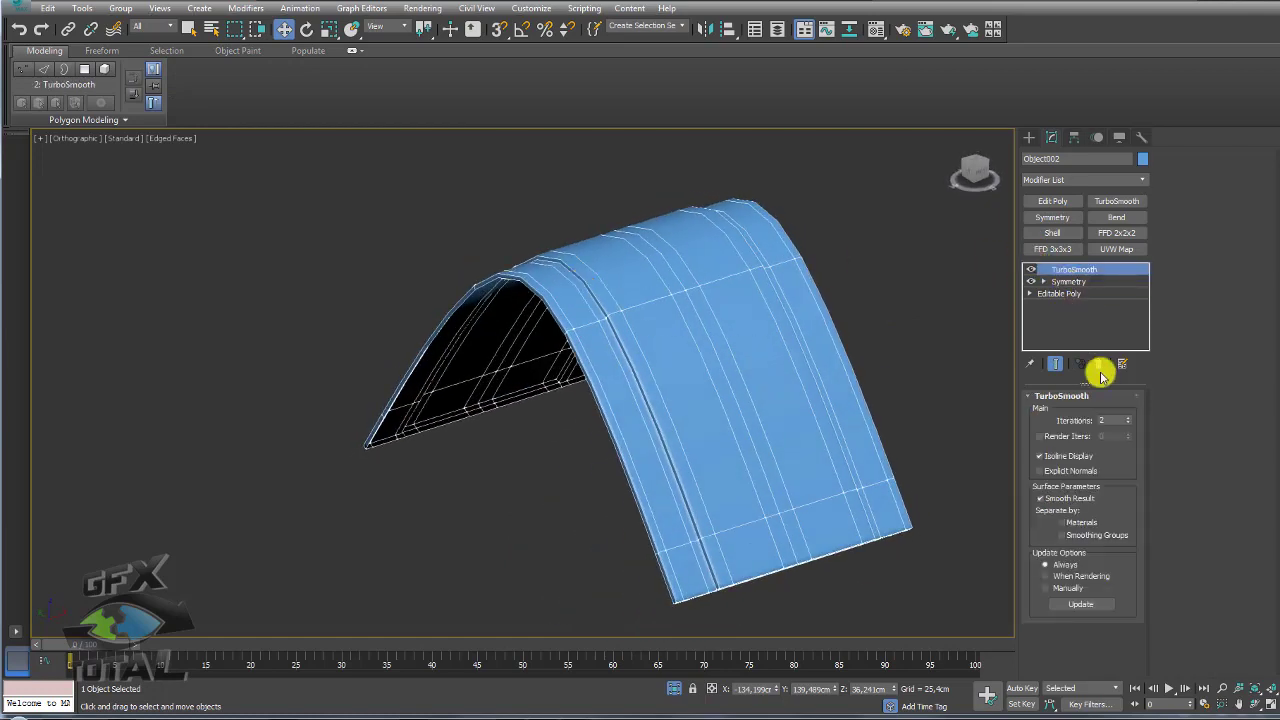
left_click(1097, 363)
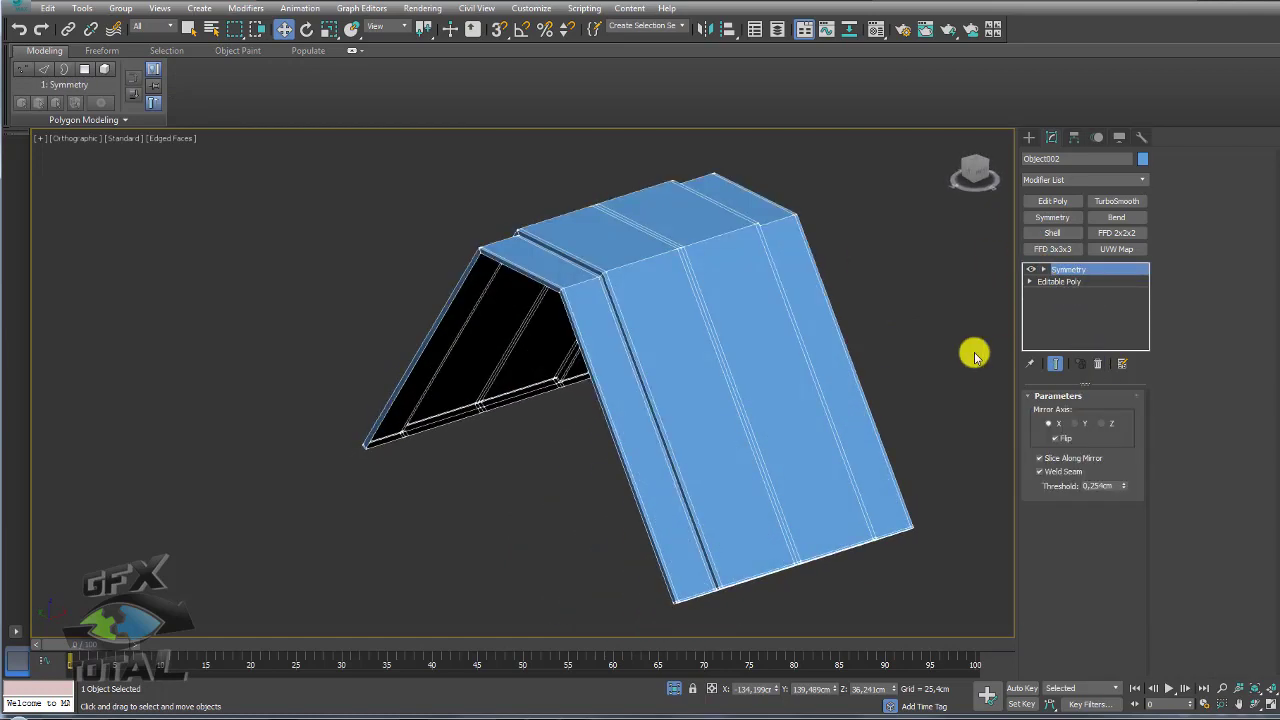
left_click(1030, 282)
Step: Nudge the edge loops along the roof sides slightly to reposition them
left_click(1055, 305)
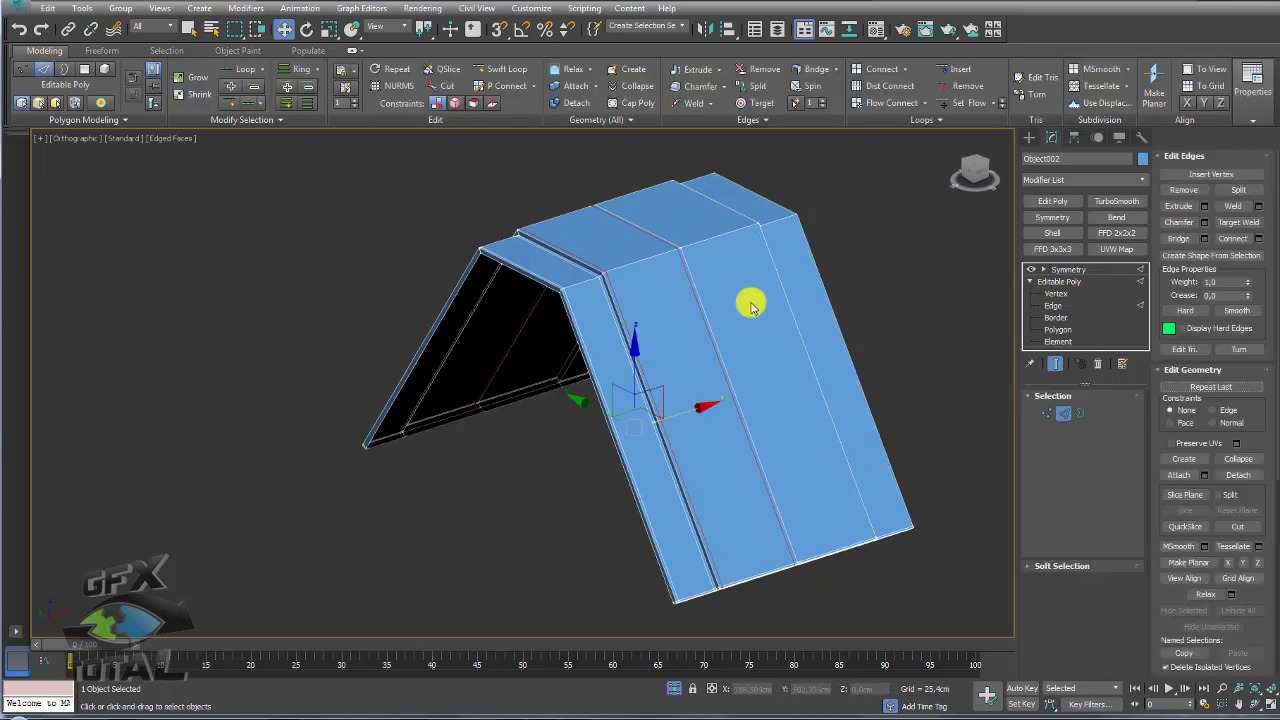
scroll(651, 311, "up", 2)
scroll(563, 280, "up", 3)
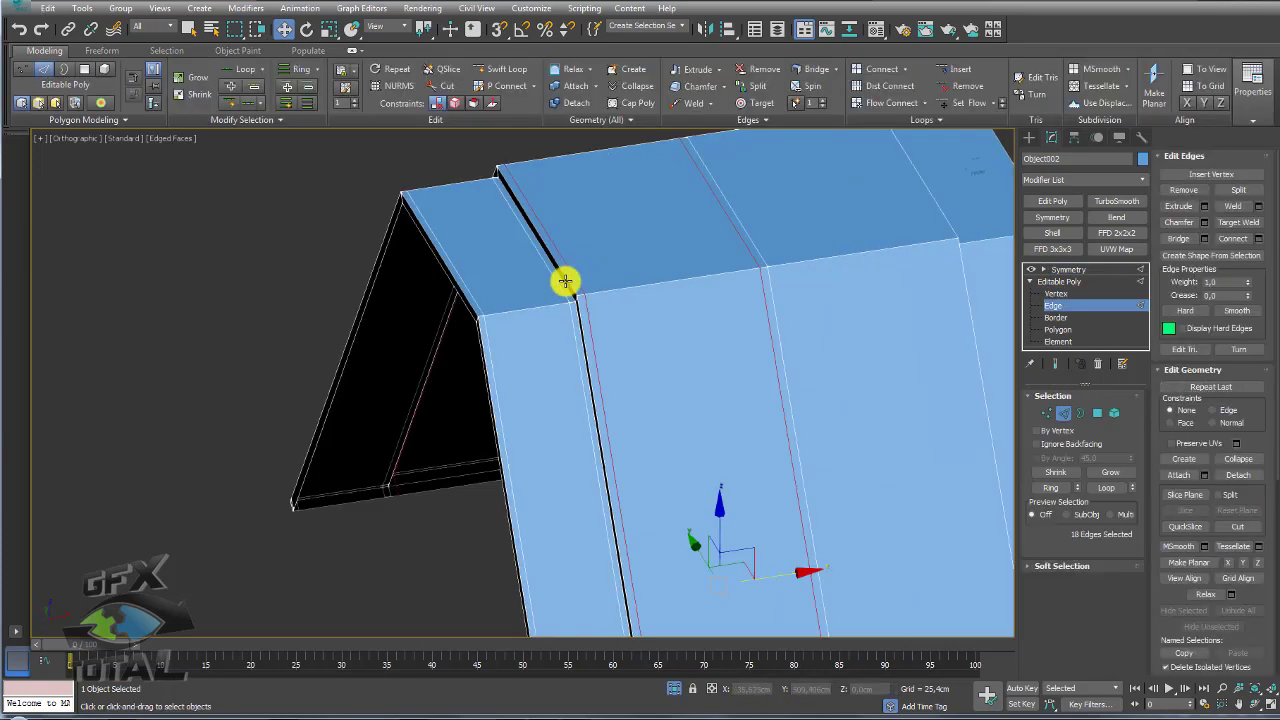
double_click(478, 303)
mouse_move(491, 283)
middle_mouse_down("alt")
mouse_move(540, 457)
mouse_move(477, 331)
mouse_move(483, 456)
middle_mouse_up("alt")
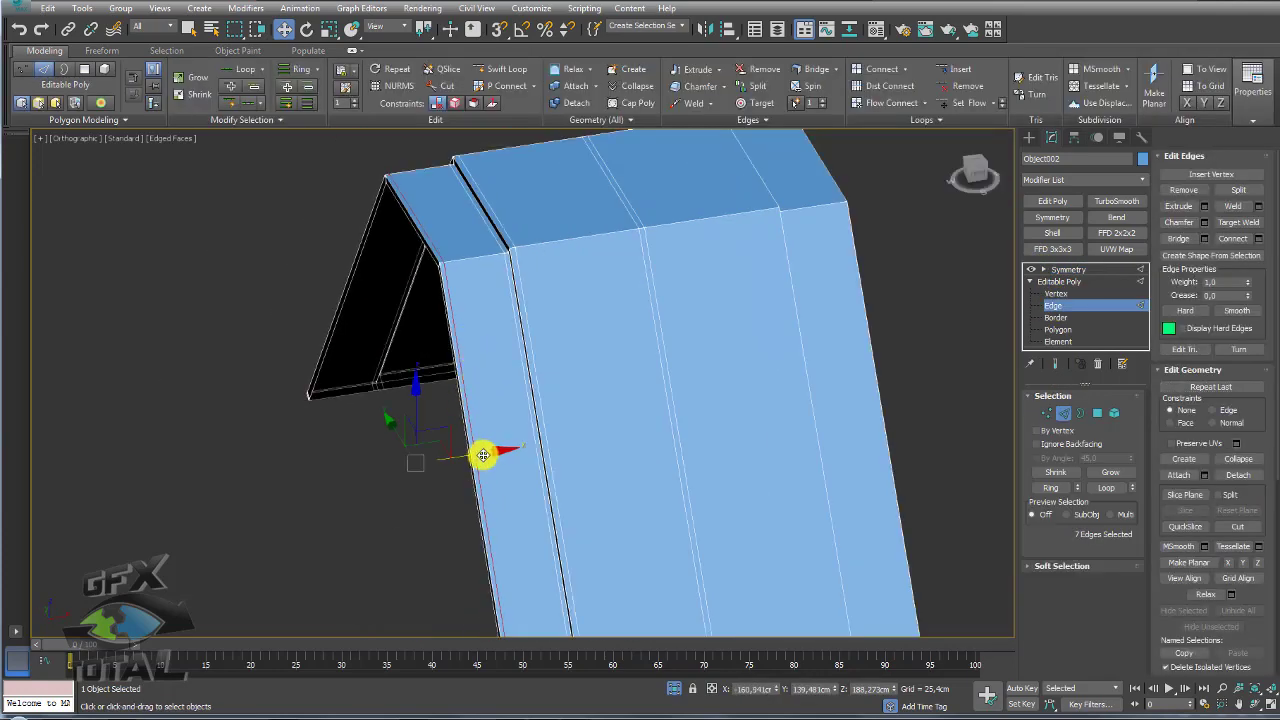
left_click_drag(483, 456, 480, 455)
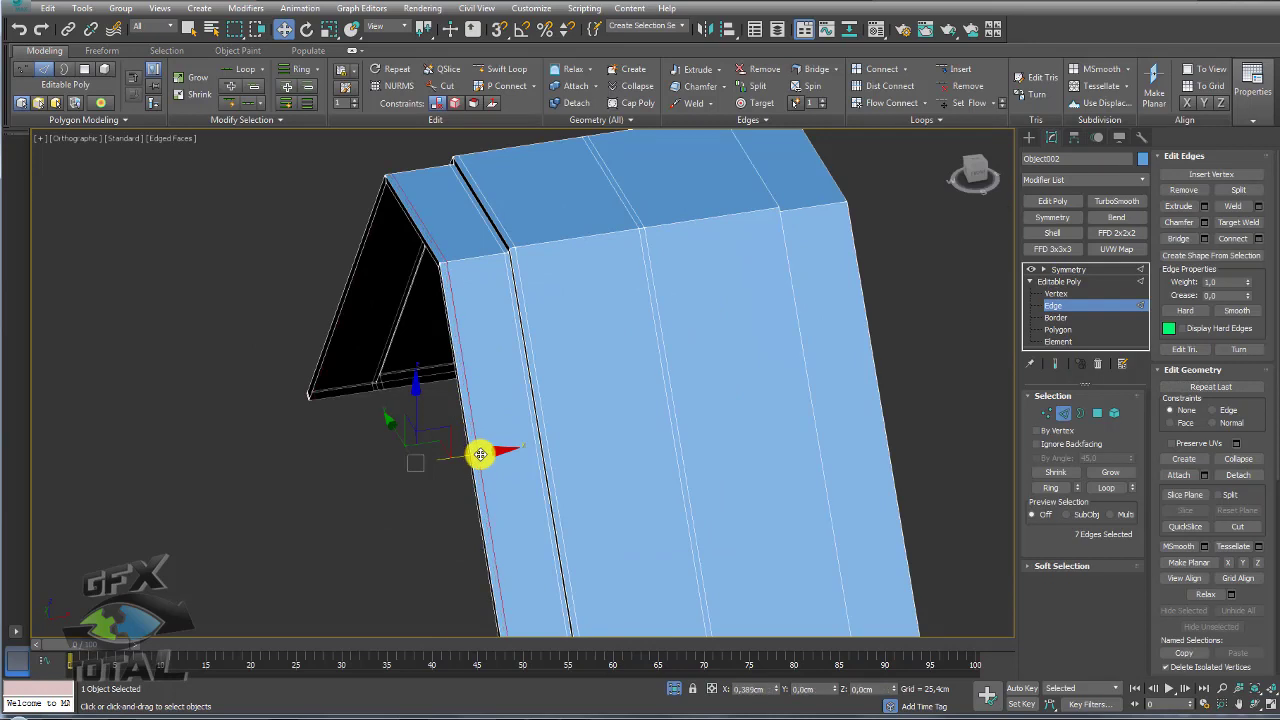
double_click(510, 242)
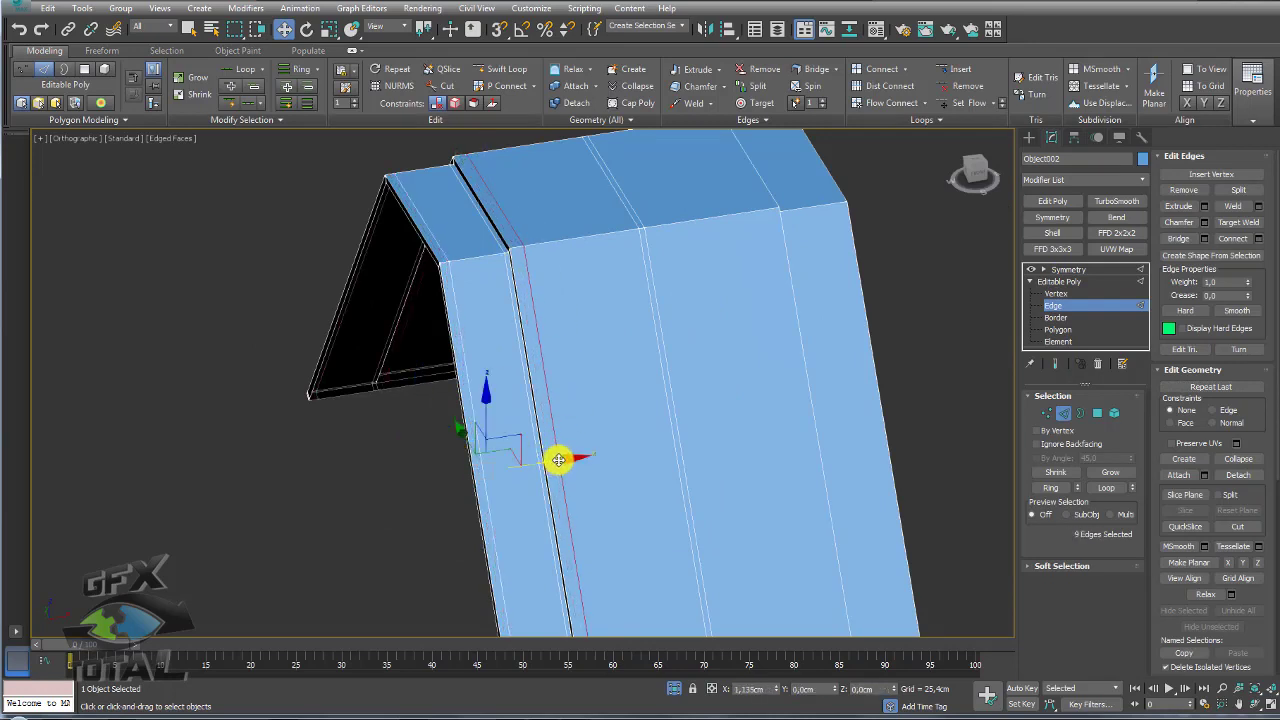
left_click_drag(557, 457, 543, 437)
double_click(510, 240)
Step: Add TurboSmooth above Symmetry with 3 iterations and Isoline Display
left_click(1055, 271)
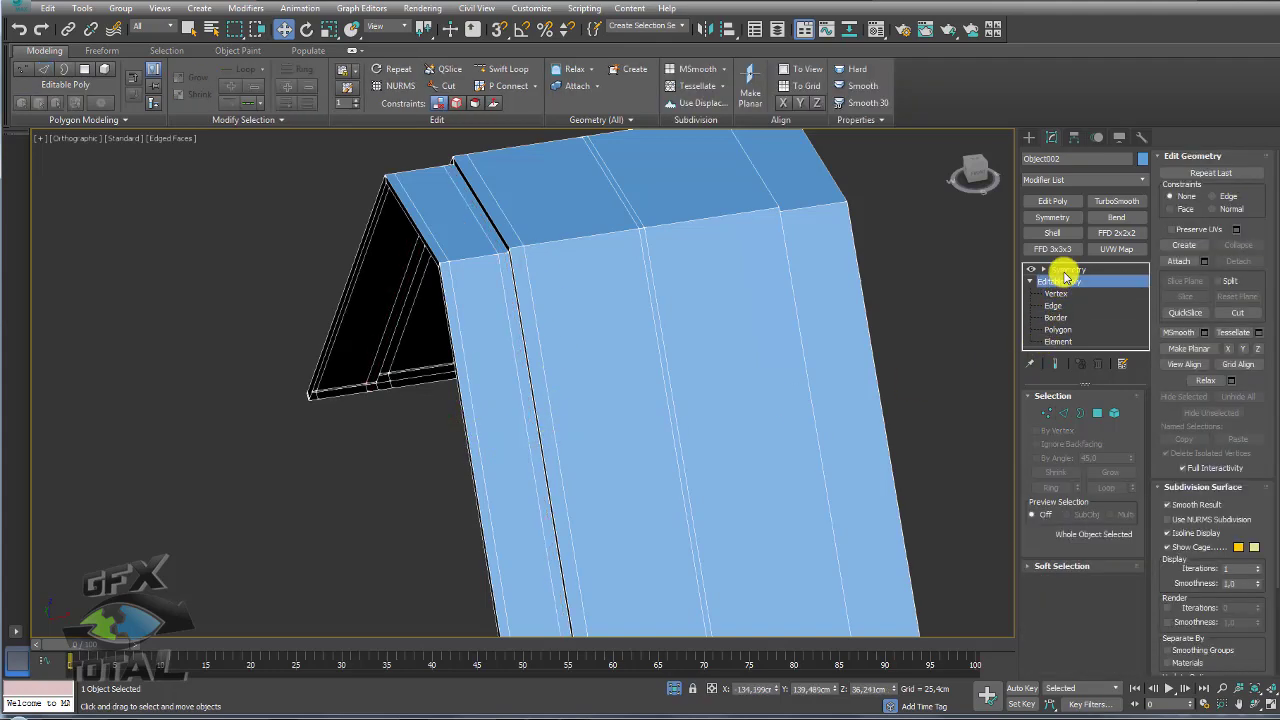
left_click(1116, 201)
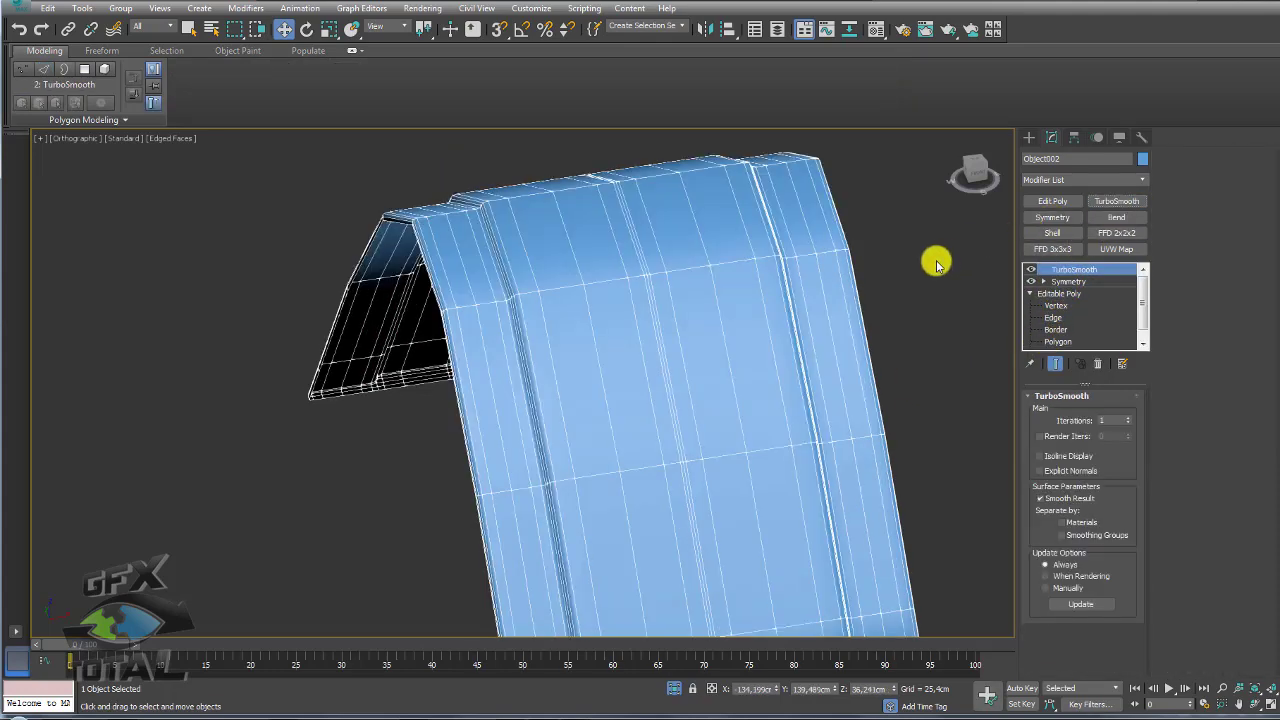
left_click(1127, 417)
left_click(1127, 417)
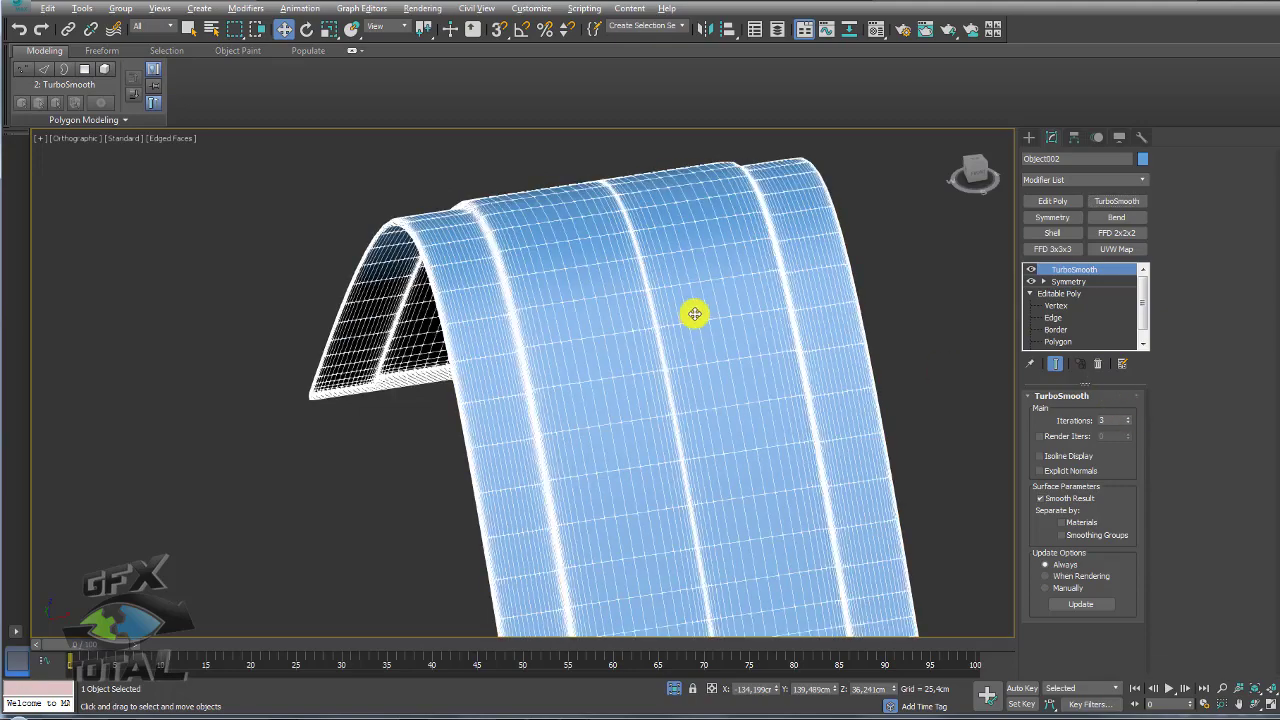
middle_click_drag(691, 309, 731, 319, "alt")
left_click(1040, 455)
mouse_move(1000, 439)
middle_mouse_down("alt")
mouse_move(857, 429)
mouse_move(710, 376)
mouse_move(826, 331)
mouse_move(872, 372)
middle_mouse_up("alt")
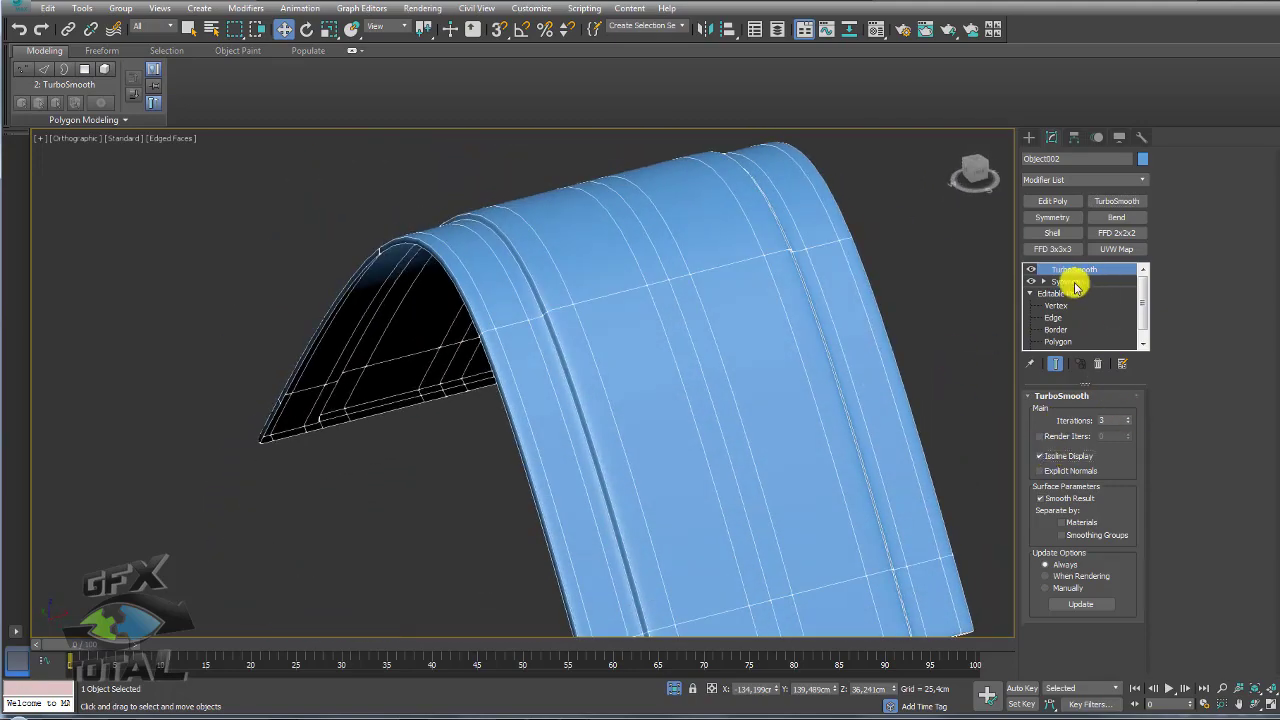
mouse_move(1000, 288)
middle_mouse_down("alt")
mouse_move(829, 291)
mouse_move(786, 269)
mouse_move(823, 249)
mouse_move(890, 252)
middle_mouse_up("alt")
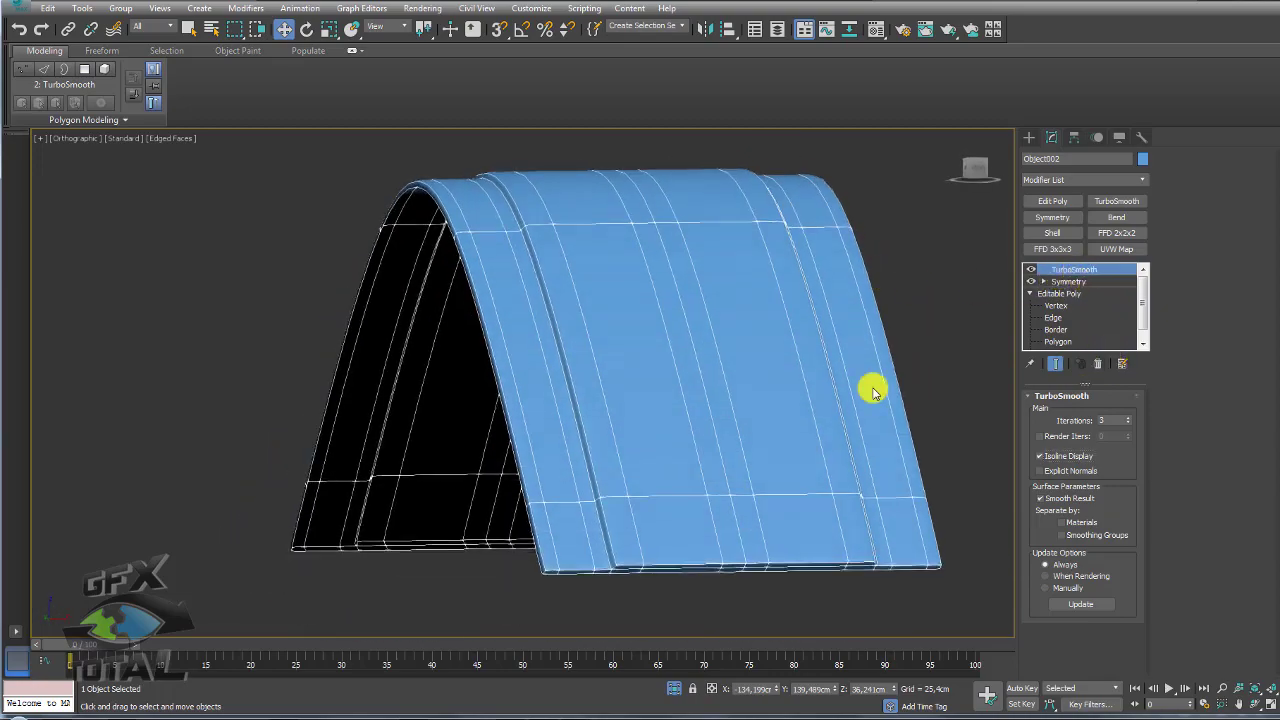
middle_click_drag(872, 392, 957, 253, "alt")
Step: Collapse Object002's Symmetry modifier into the mesh
right_click(1065, 280)
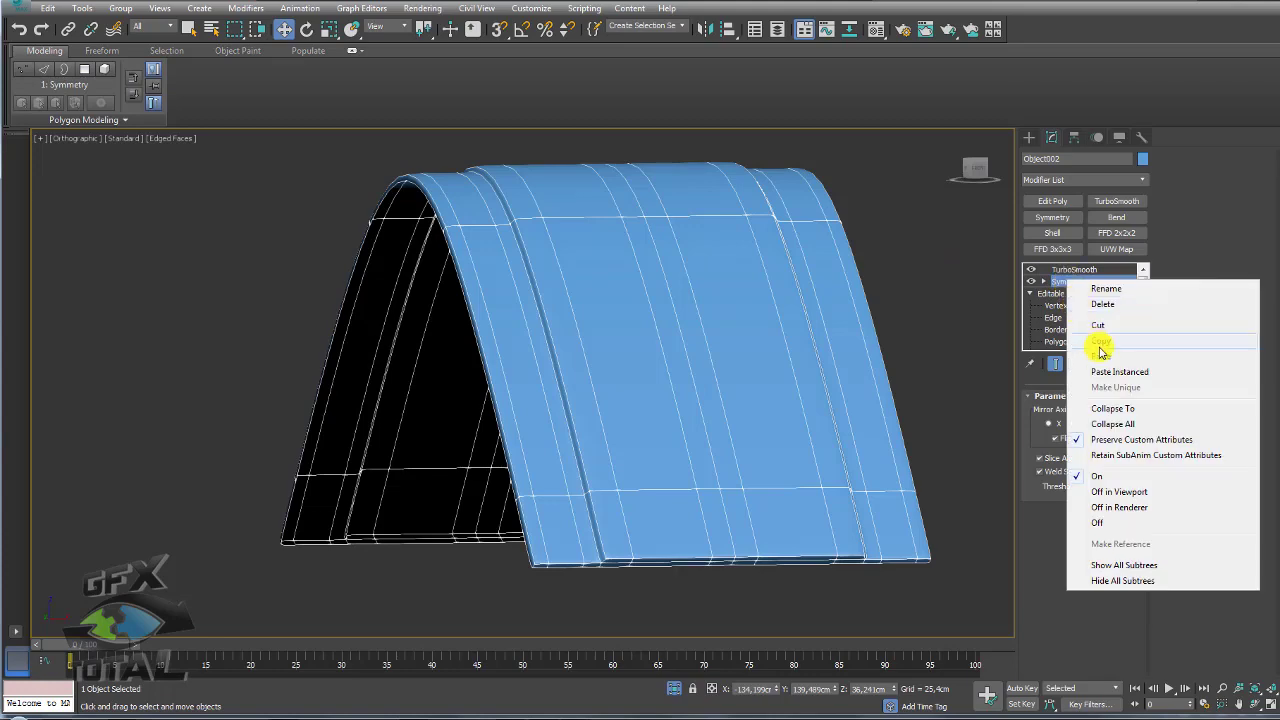
left_click(1110, 405)
mouse_move(903, 331)
middle_mouse_down("alt")
mouse_move(823, 306)
mouse_move(849, 400)
mouse_move(357, 640)
middle_mouse_up("alt")
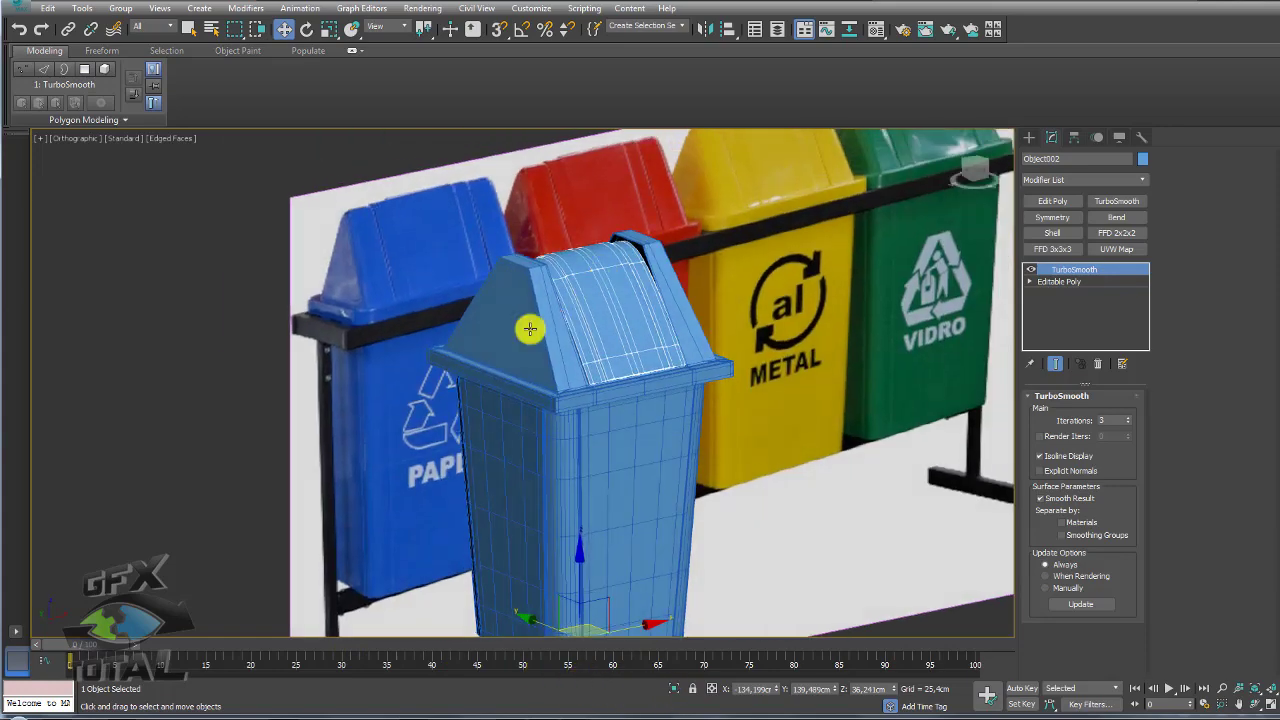
Step: Isolate the lid body Object001 in the viewport and switch to its Edge level
left_click(543, 333)
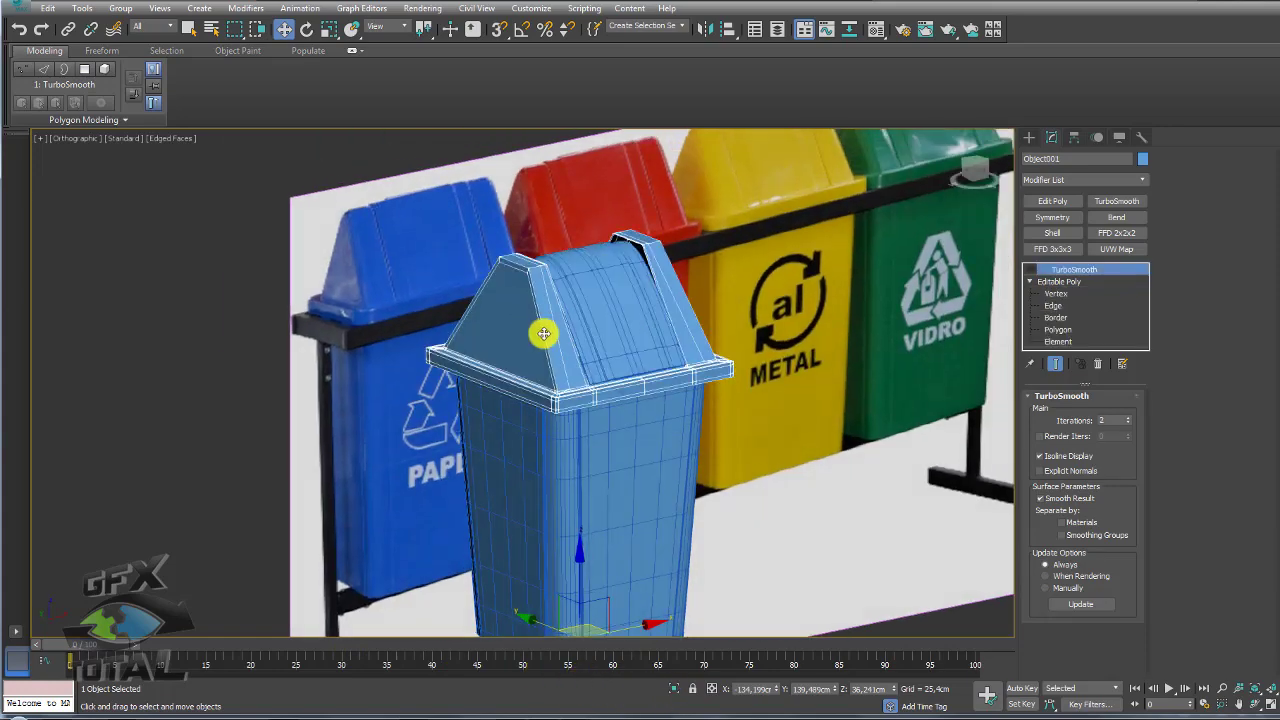
scroll(569, 371, "up", 3)
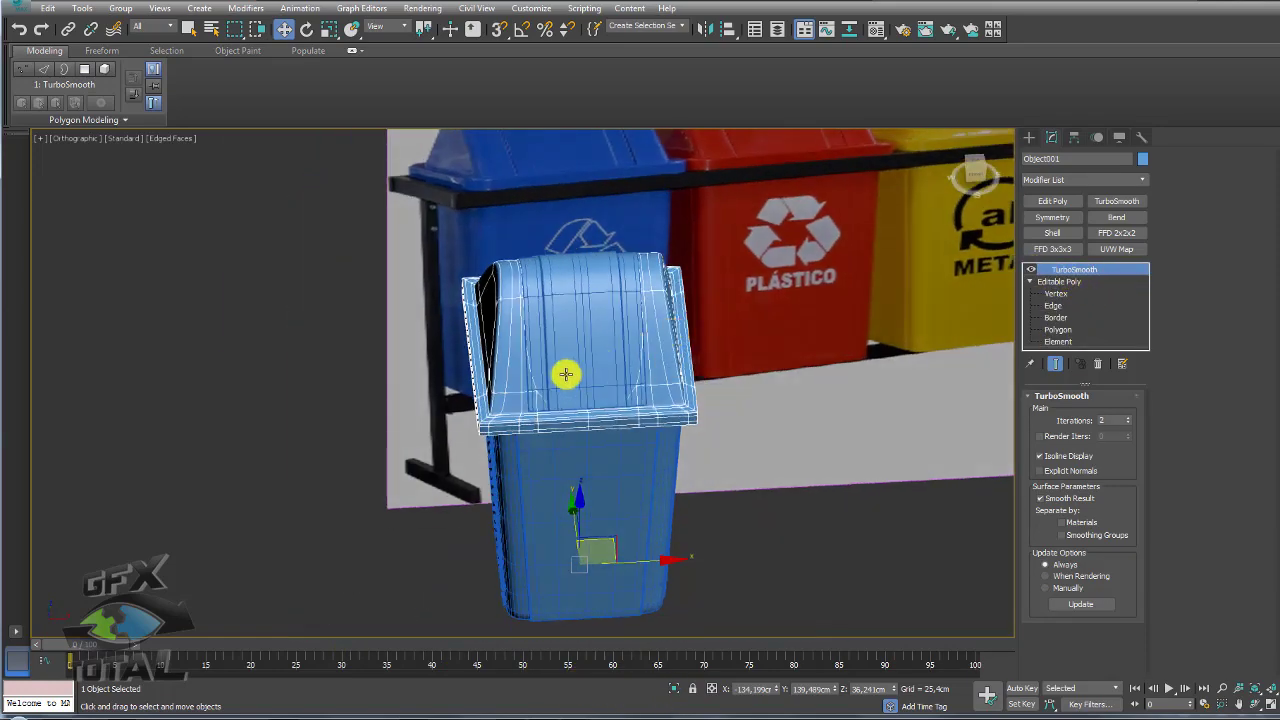
scroll(529, 323, "up", 2)
scroll(382, 257, "up", 3)
scroll(382, 257, "down", 7)
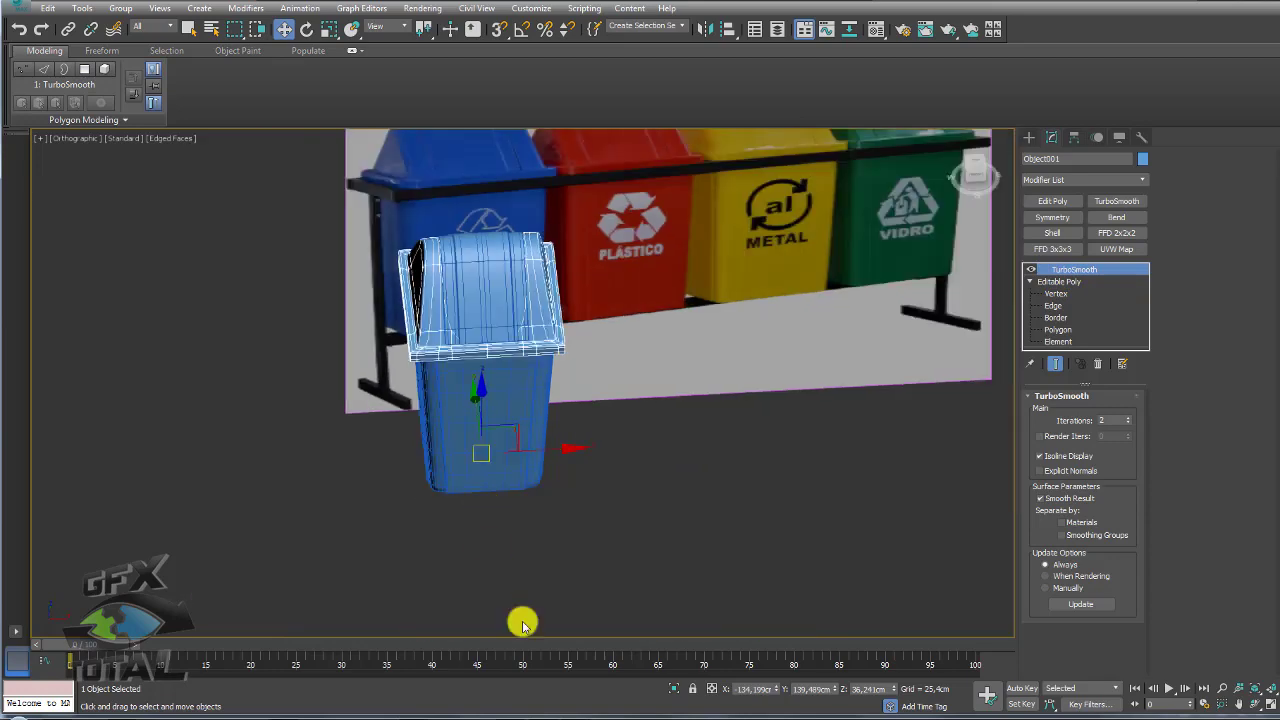
left_click(672, 689)
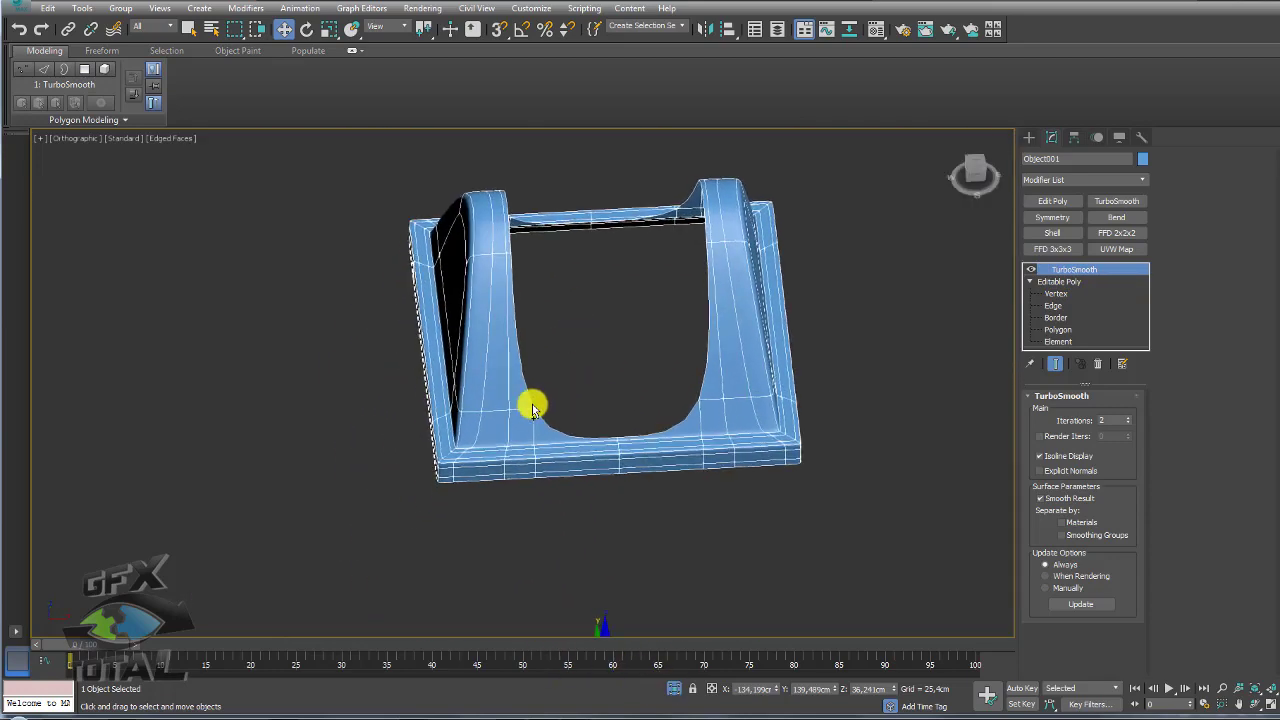
mouse_move(526, 364)
left_mouse_down()
mouse_move(543, 428)
mouse_move(691, 371)
mouse_move(693, 357)
left_mouse_up()
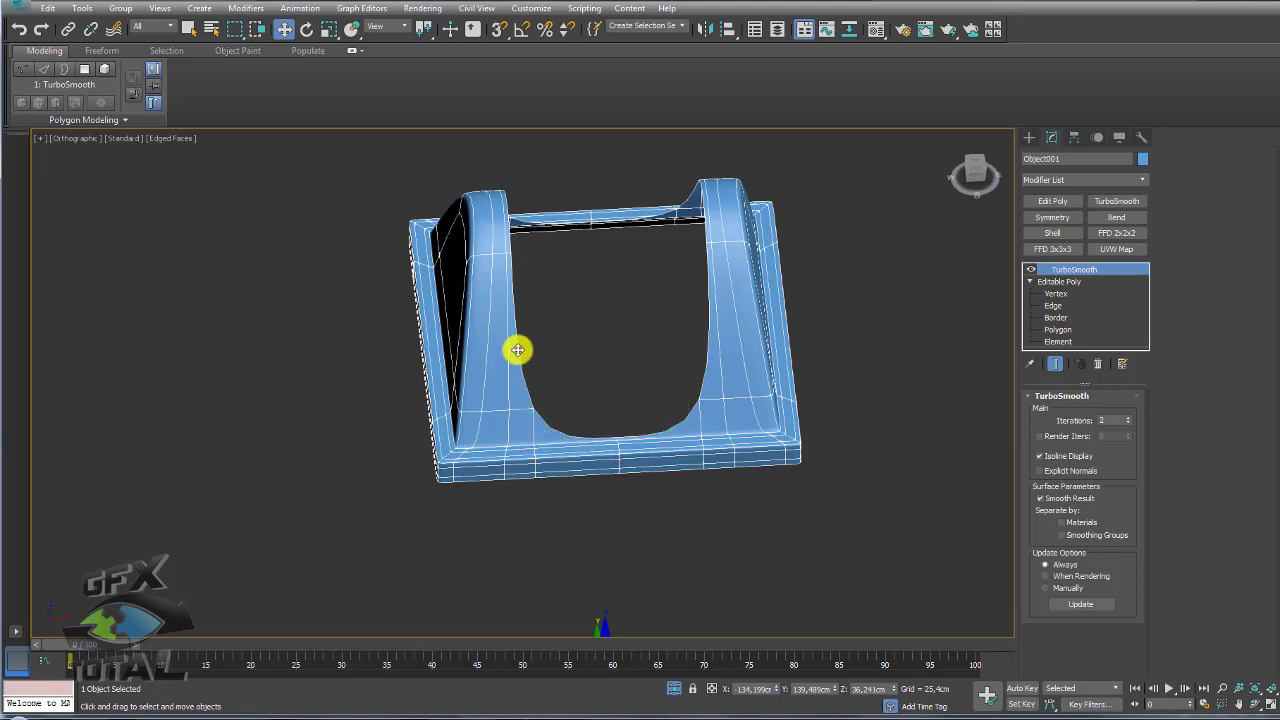
mouse_move(518, 349)
left_mouse_down()
mouse_move(512, 420)
mouse_move(543, 428)
left_mouse_up()
left_click(1062, 306)
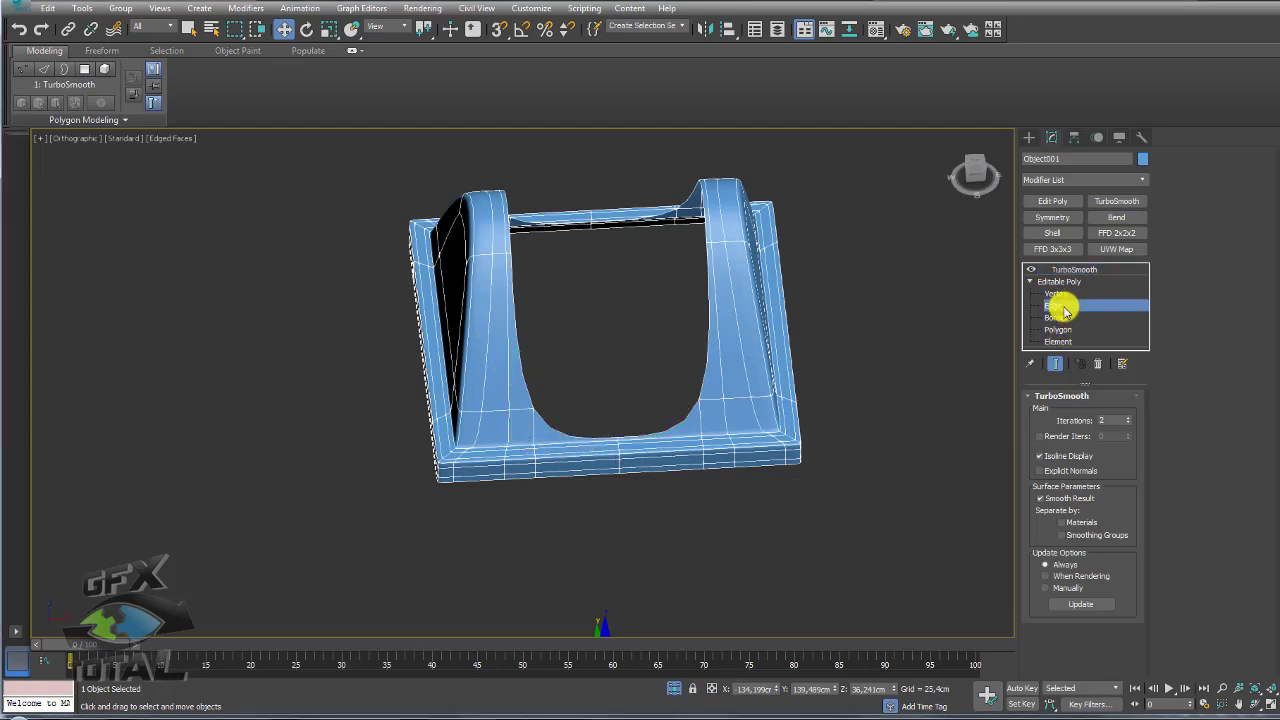
Step: Connect the edge ring around the left peak's slope with a new loop slid toward the edge
mouse_move(640, 408)
middle_mouse_down("alt")
mouse_move(563, 369)
mouse_move(589, 363)
mouse_move(605, 378)
middle_mouse_up("alt")
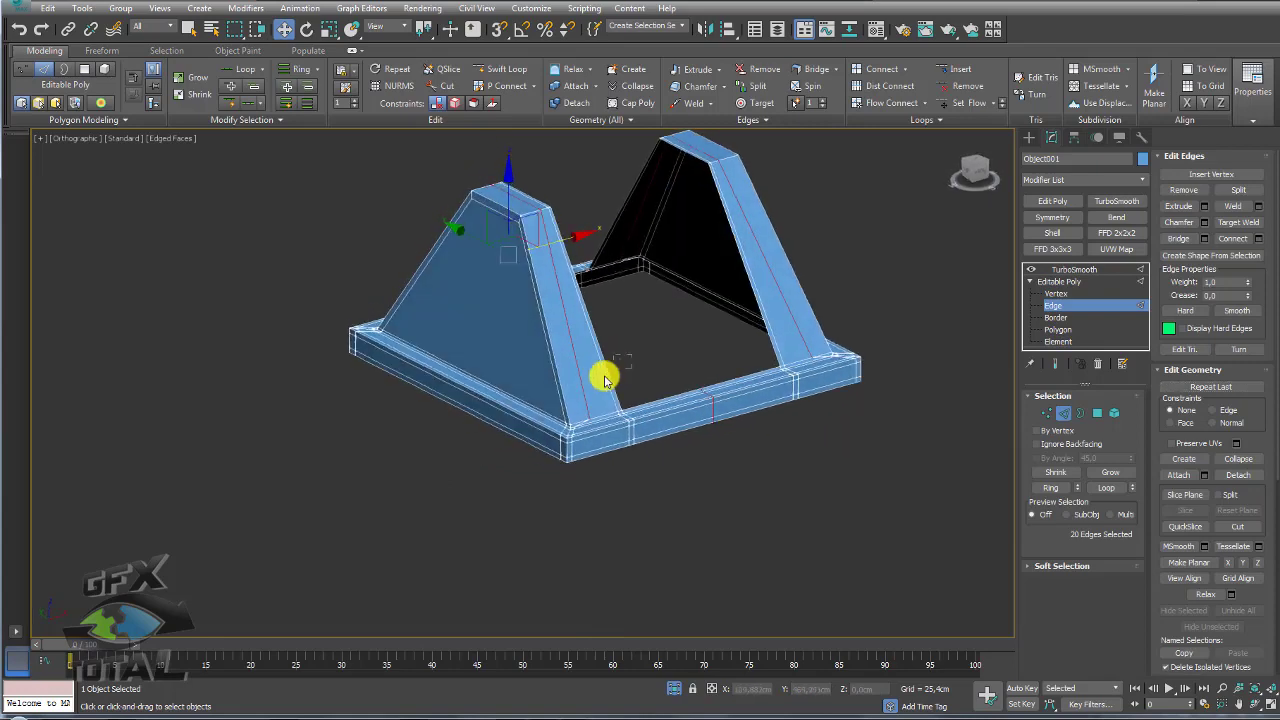
left_click(605, 378)
left_click(1052, 487)
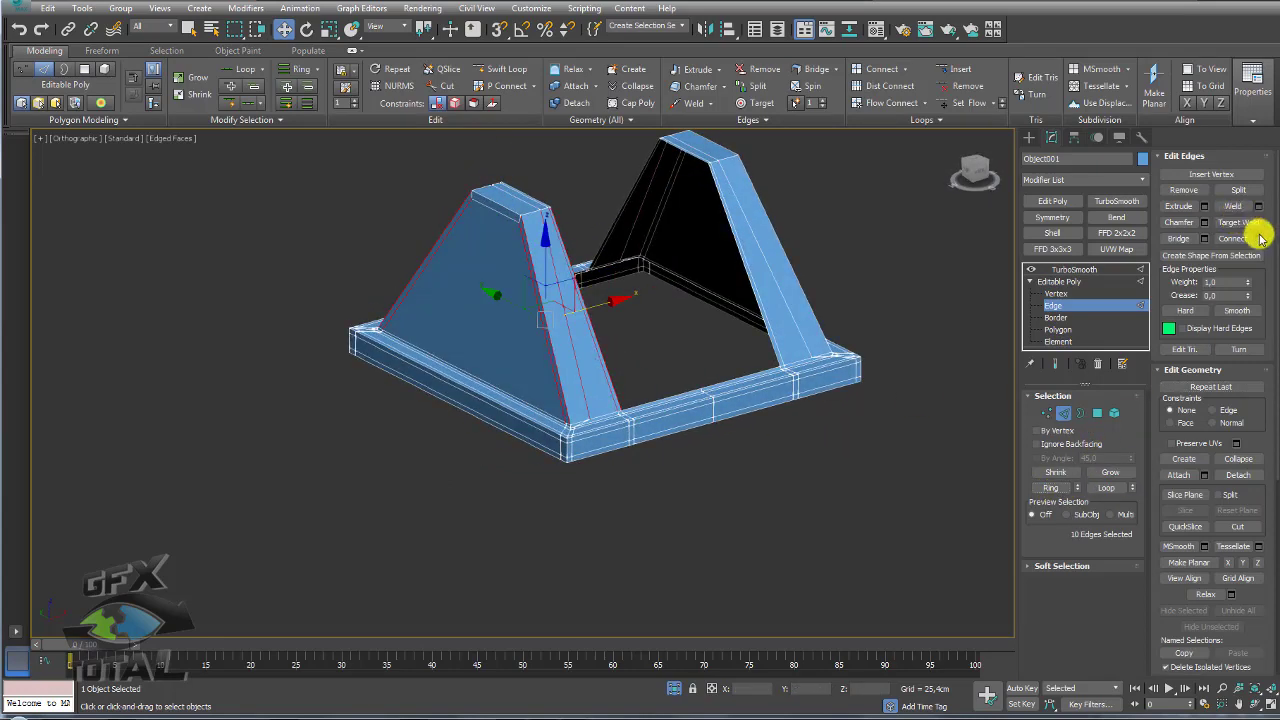
left_click(1258, 238)
mouse_move(531, 452)
left_mouse_down()
mouse_move(548, 305)
mouse_move(538, 163)
left_mouse_up()
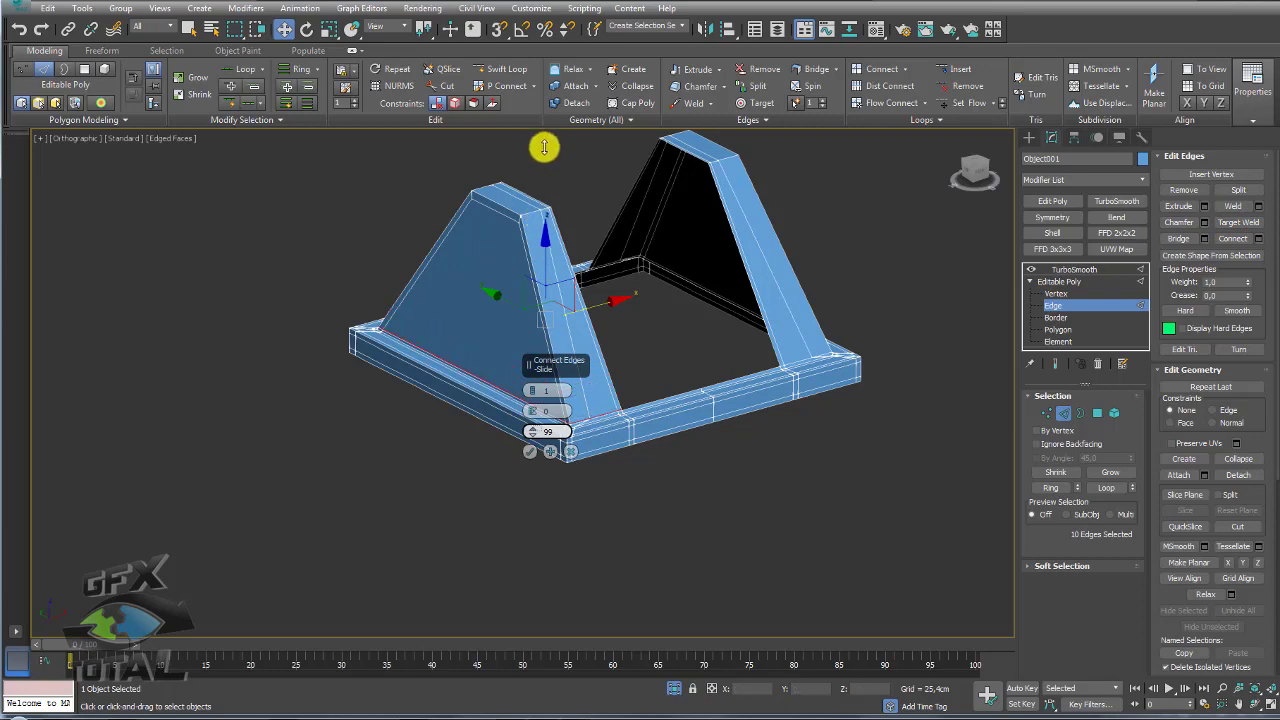
left_click(570, 452)
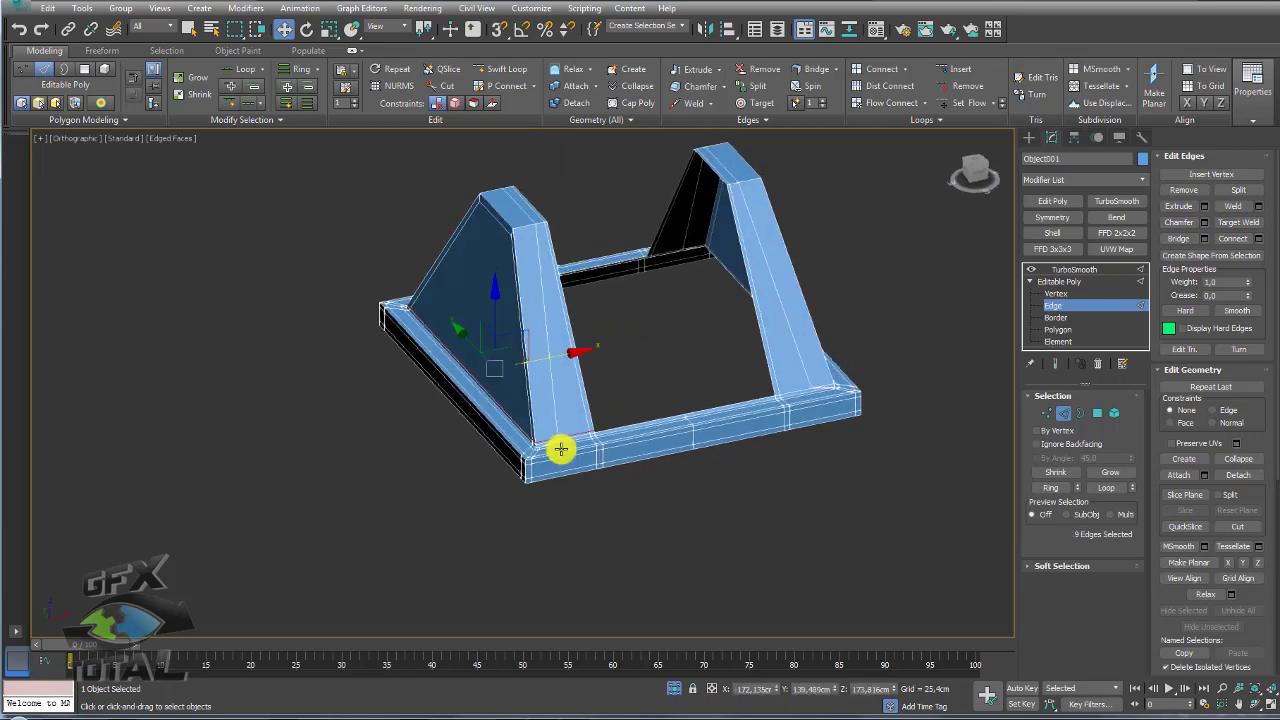
Step: Preview the smoothed lid around the base frame's corner before editing edges again
middle_click_drag(563, 449, 569, 380, "alt")
scroll(575, 390, "up", 3)
middle_click_drag(830, 320, 846, 354)
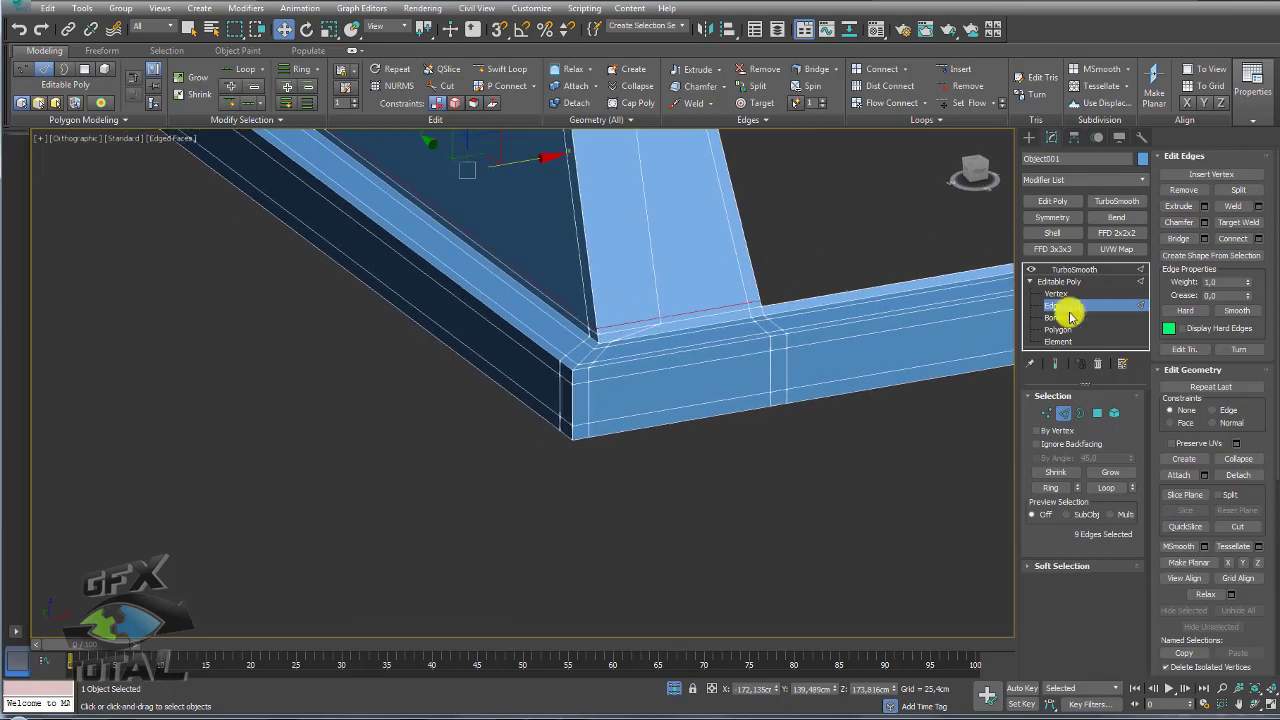
left_click(1072, 270)
scroll(828, 308, "down", 2)
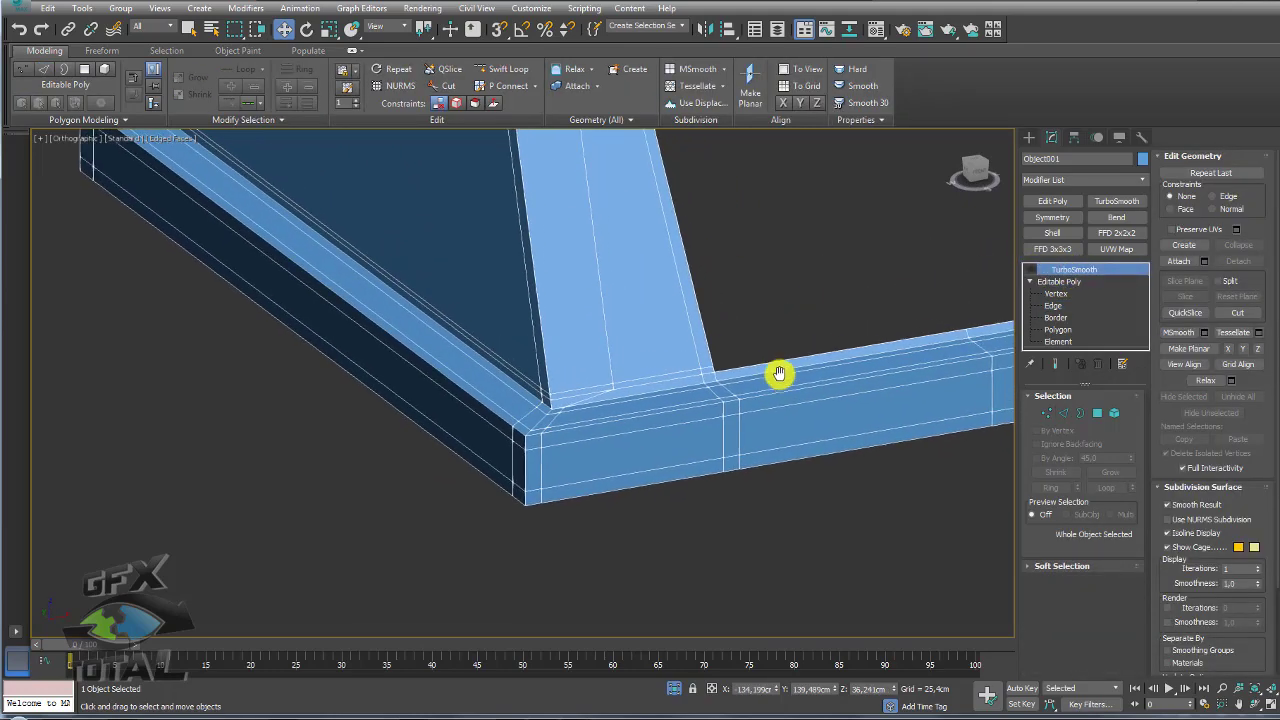
scroll(777, 371, "down", 4)
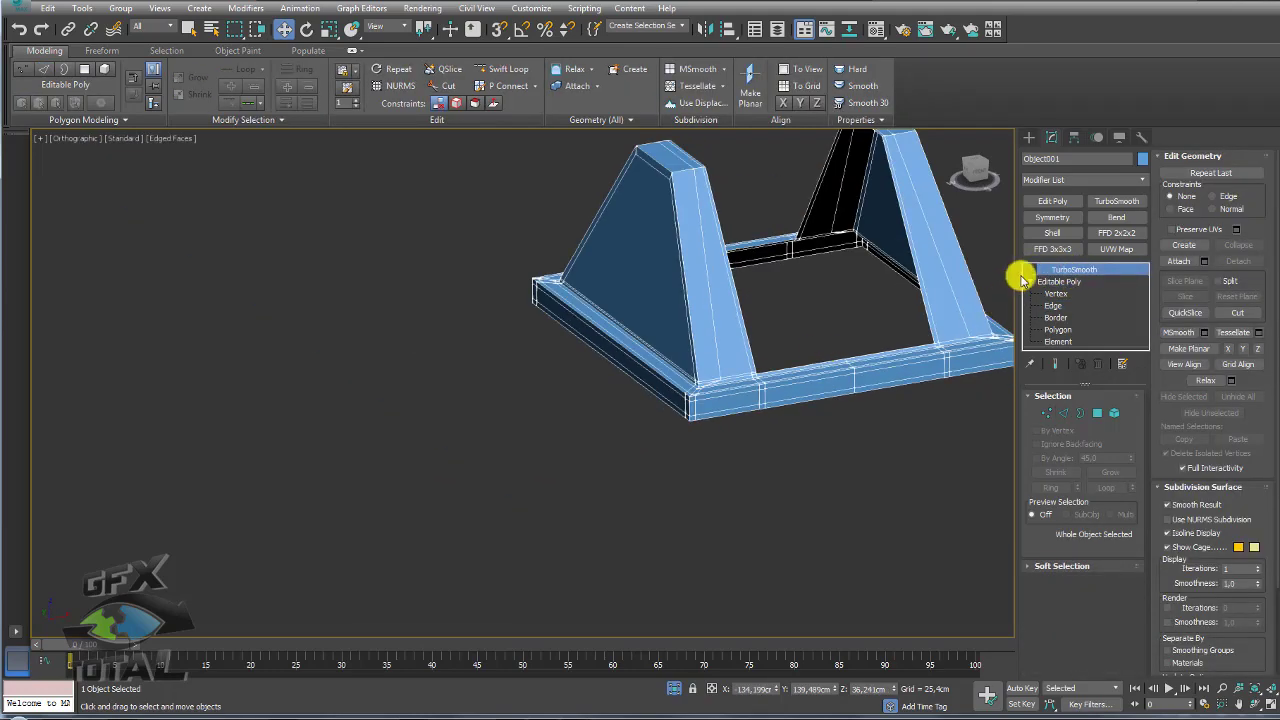
left_click(1072, 270)
middle_click_drag(937, 309, 729, 343, "alt")
scroll(668, 383, "up", 4)
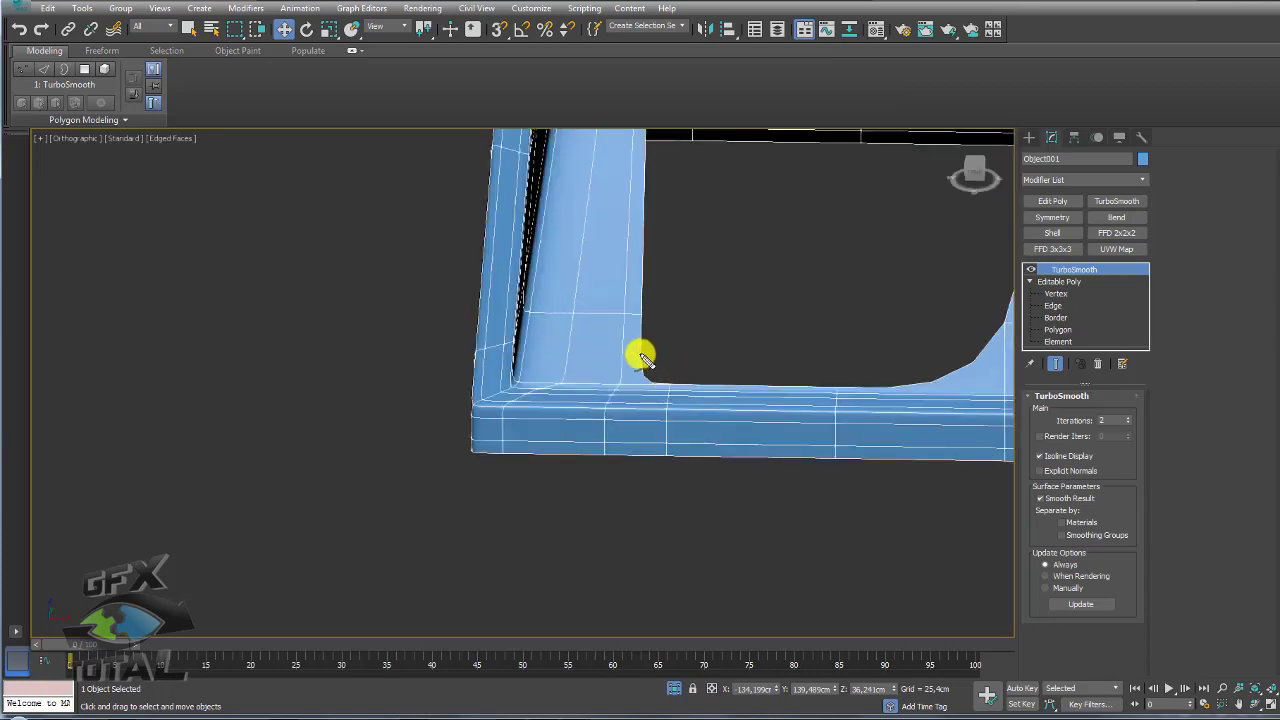
left_click(1052, 305)
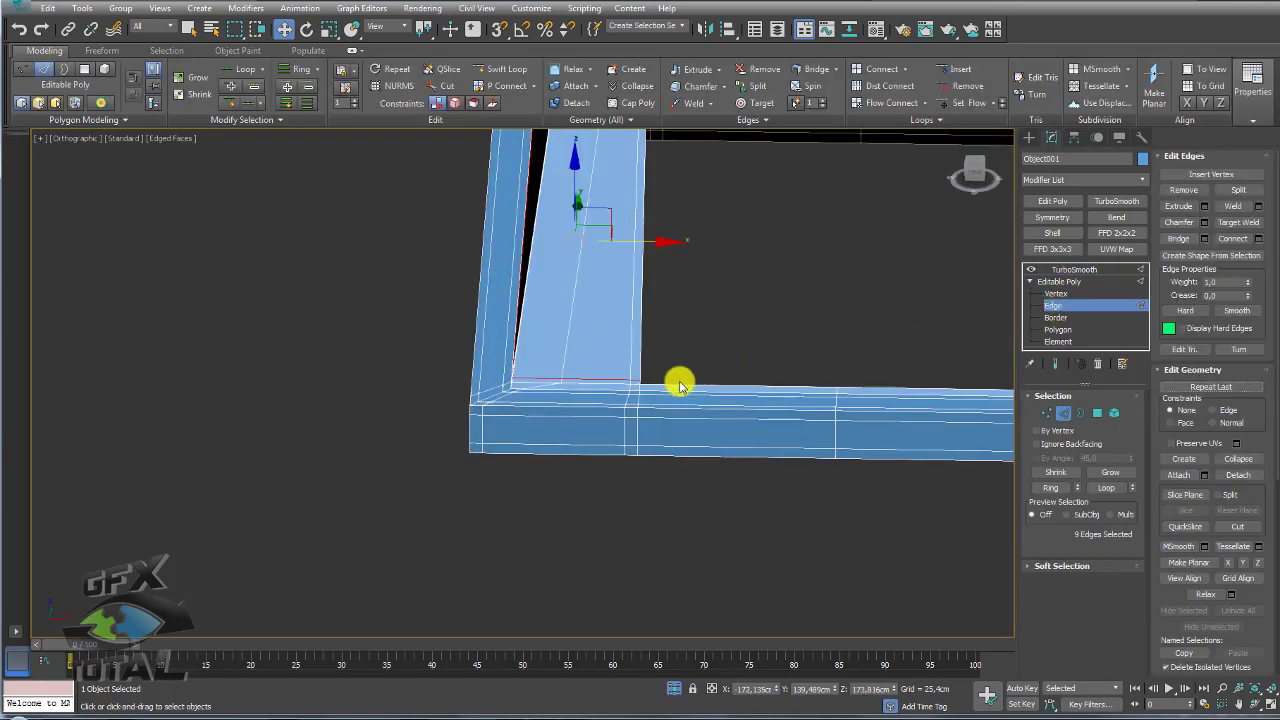
Step: Connect a base-frame edge ring with a new loop slid -56 toward the opening's corner
middle_click_drag(679, 385, 697, 414, "alt")
scroll(700, 410, "up", 2)
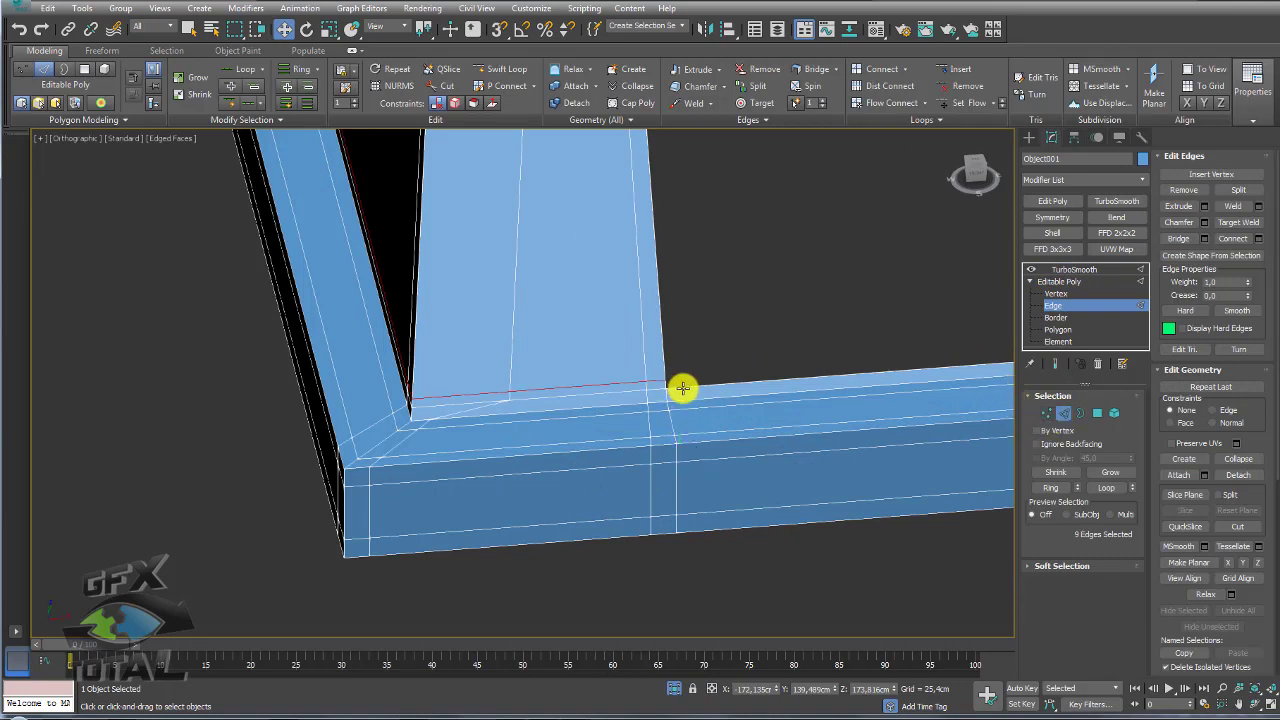
left_click(682, 388)
left_click(1052, 486)
left_click(1258, 238)
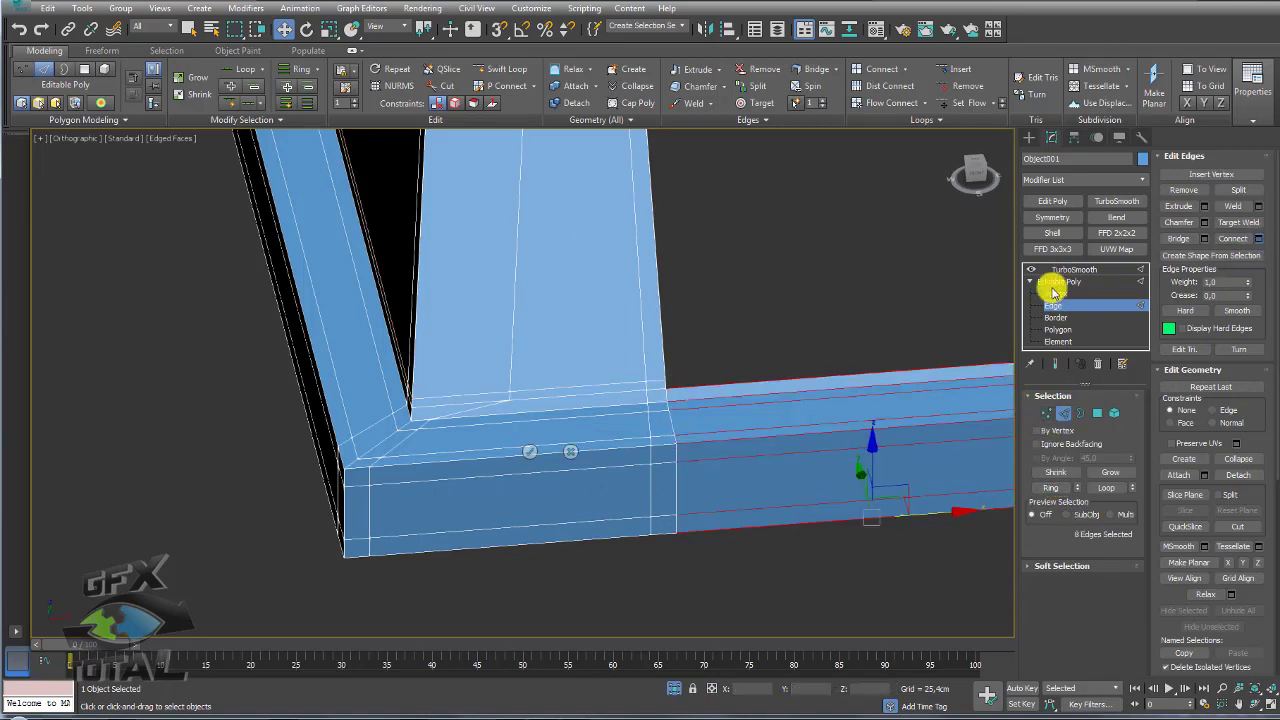
left_click_drag(537, 432, 551, 680)
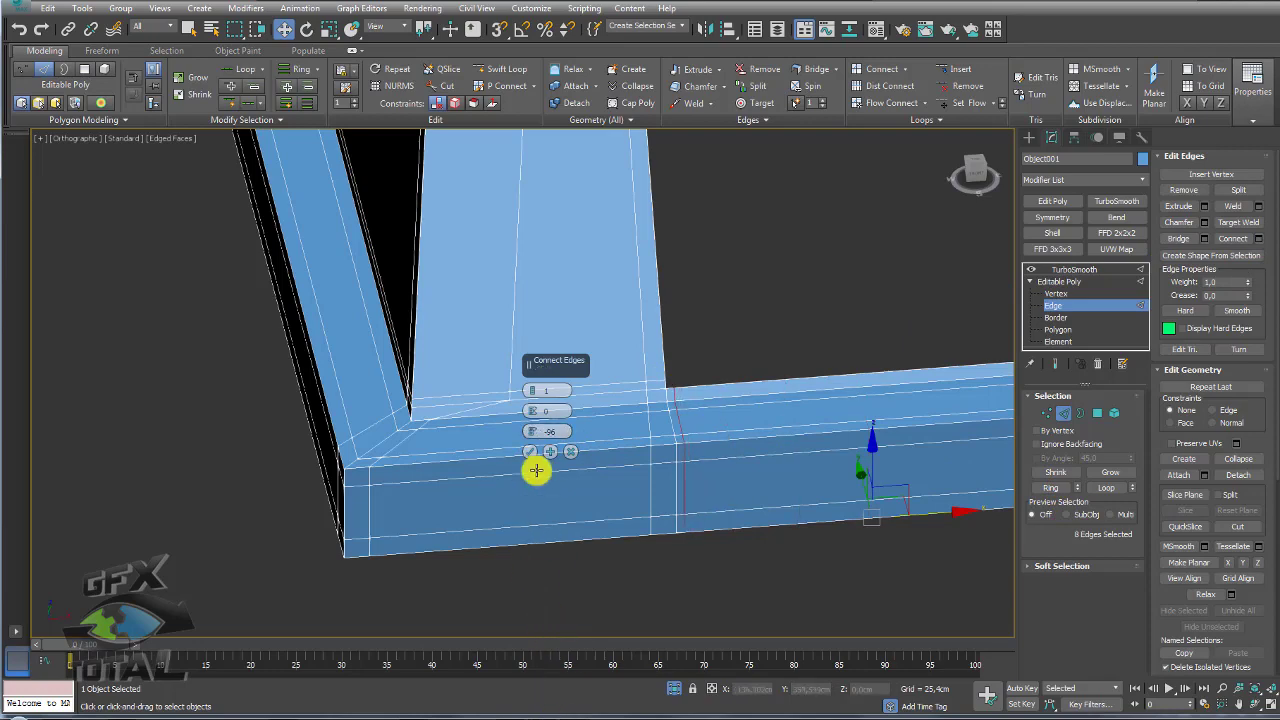
left_click(530, 451)
left_click(1066, 269)
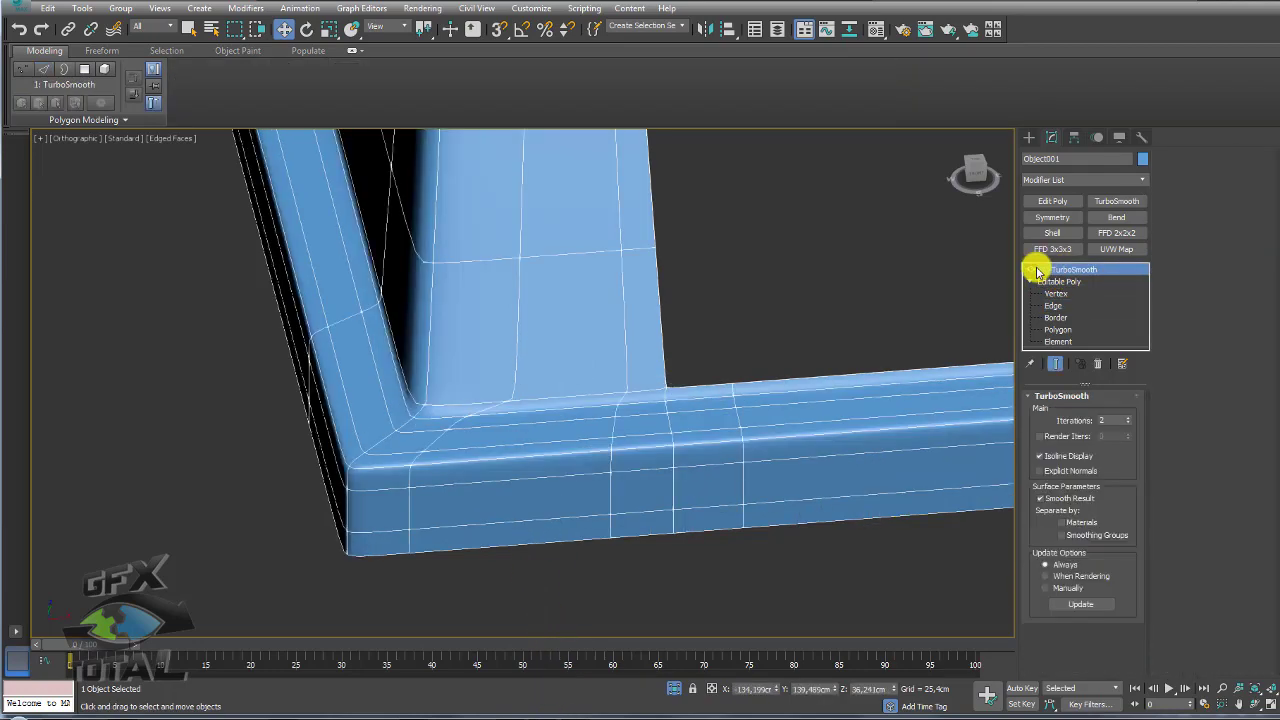
mouse_move(800, 357)
middle_mouse_down("alt")
mouse_move(718, 395)
mouse_move(603, 489)
mouse_move(551, 483)
mouse_move(571, 494)
mouse_move(541, 404)
mouse_move(771, 429)
mouse_move(870, 281)
middle_mouse_up("alt")
Step: Add an edge loop across the bottom bar's ring and view the smoothed result
left_click(1058, 305)
left_click_drag(791, 380, 749, 514)
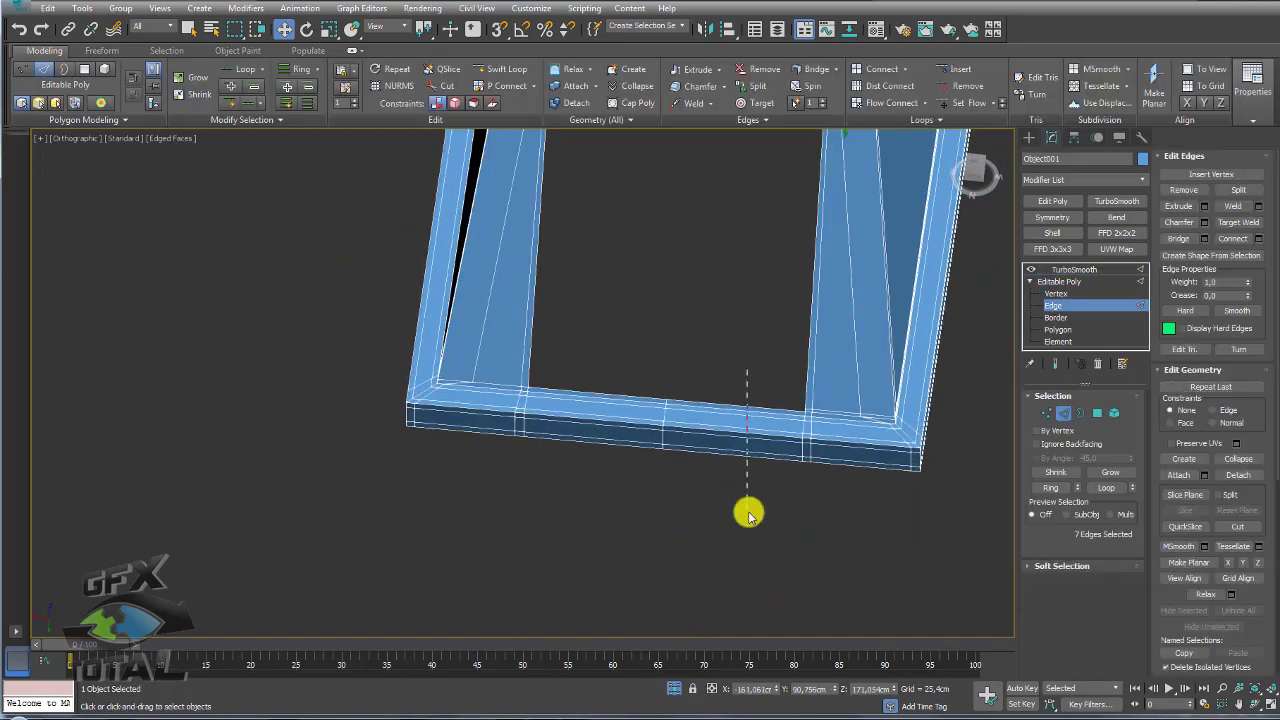
left_click(1259, 240)
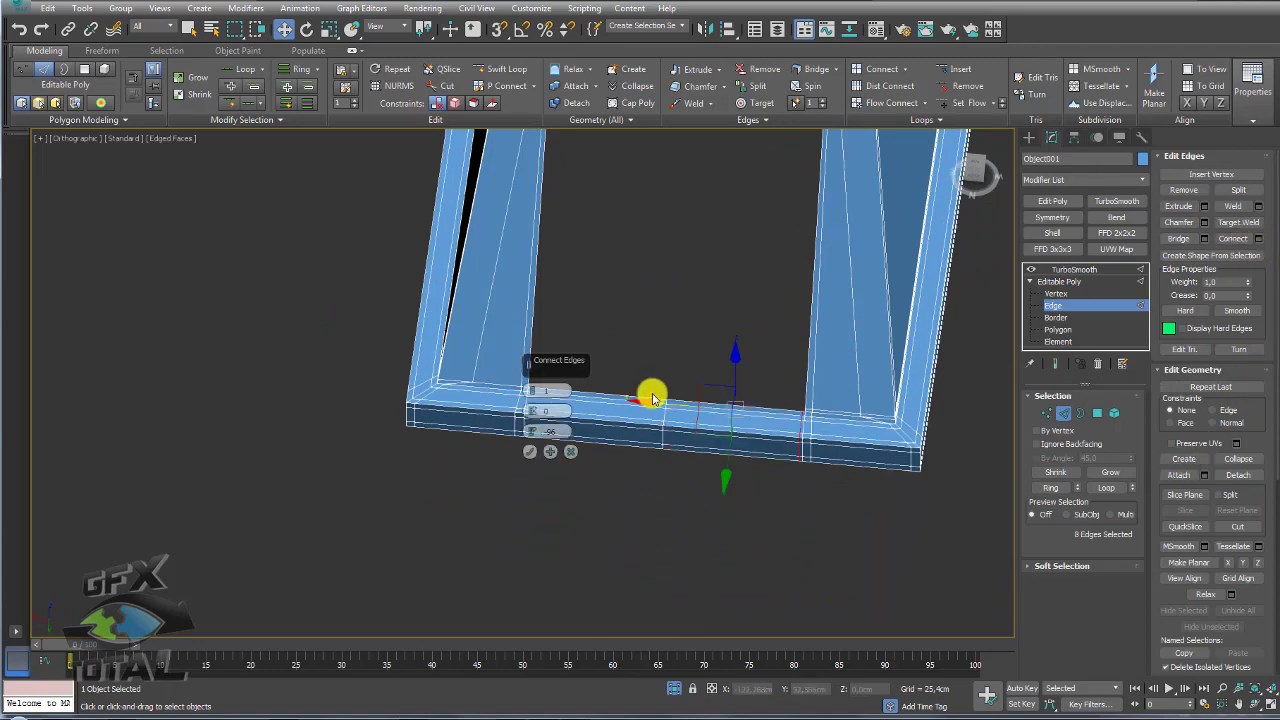
left_click(529, 457)
left_click(1097, 283)
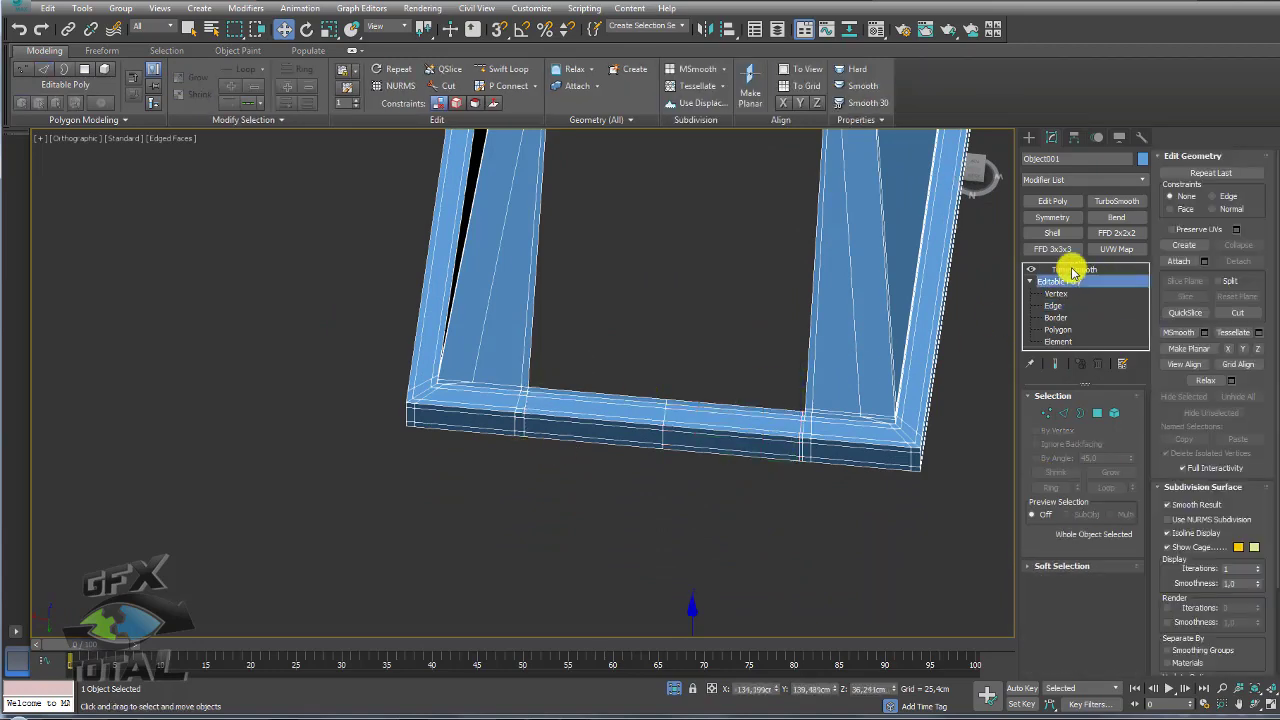
left_click(1072, 269)
scroll(847, 365, "up", 2)
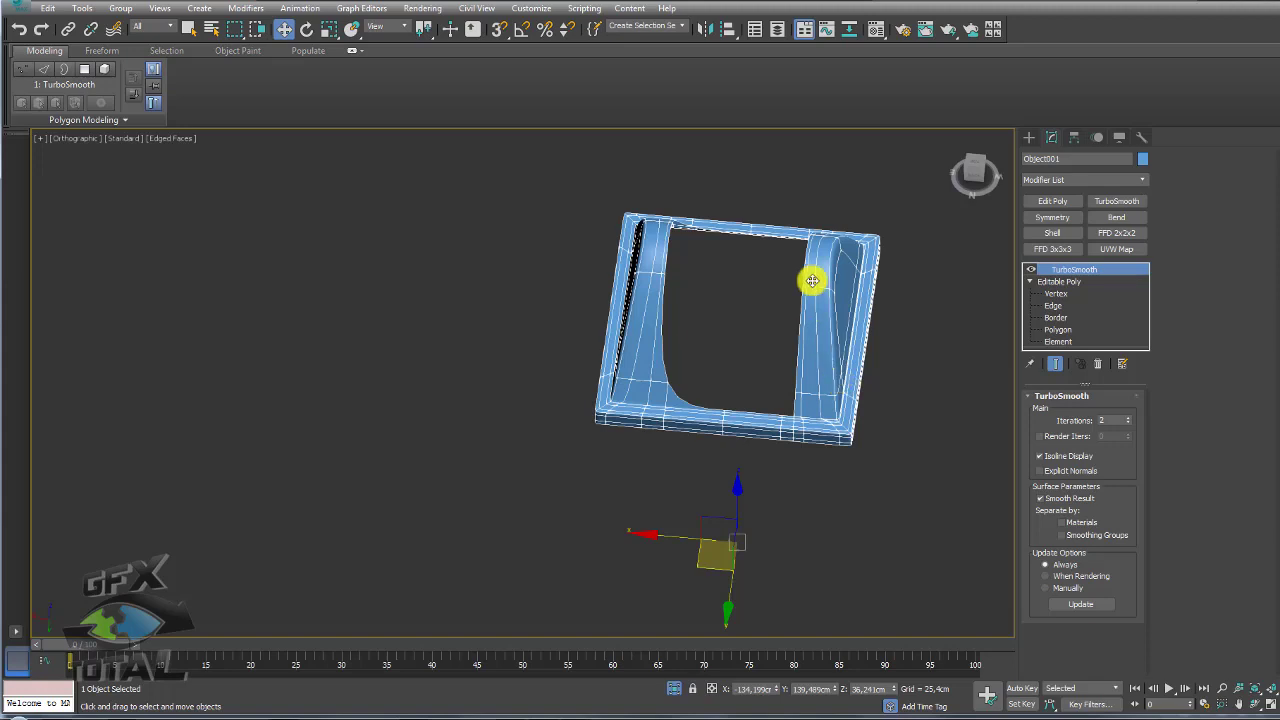
Step: Add a Symmetry modifier to the lid's Editable Poly, mirroring across X with Flip
left_click_drag(832, 254, 731, 208)
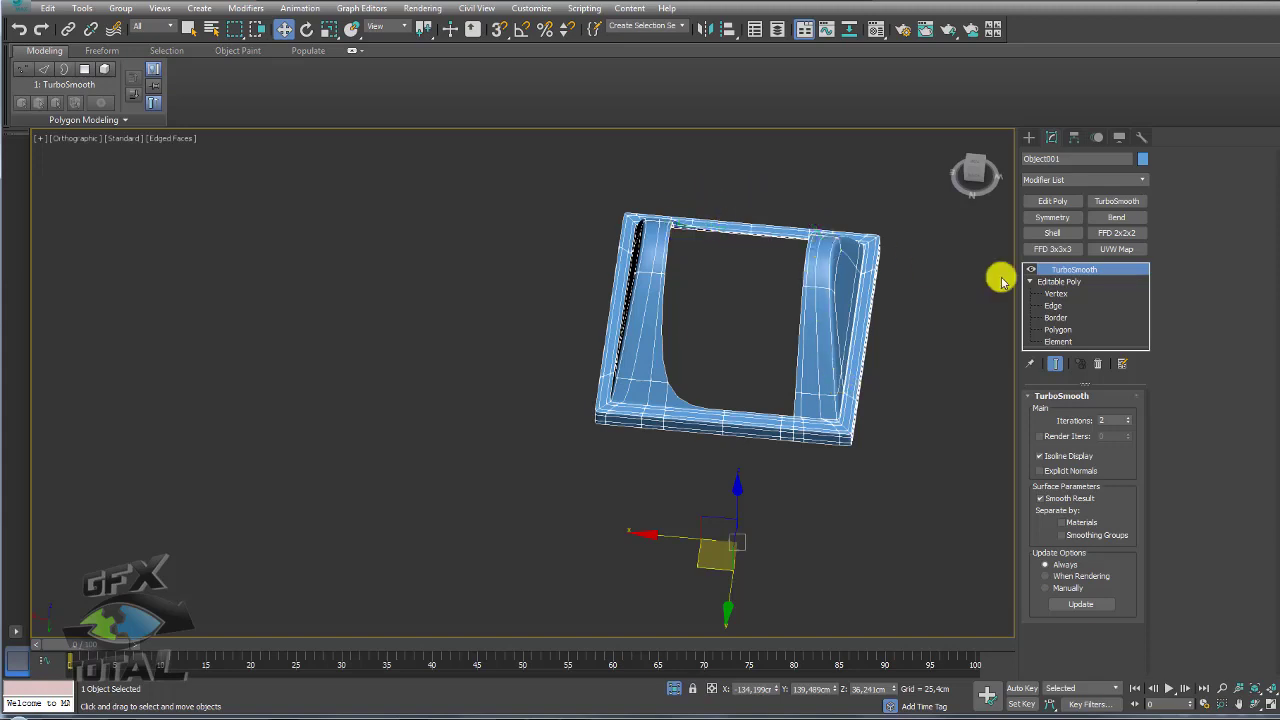
left_click(1056, 282)
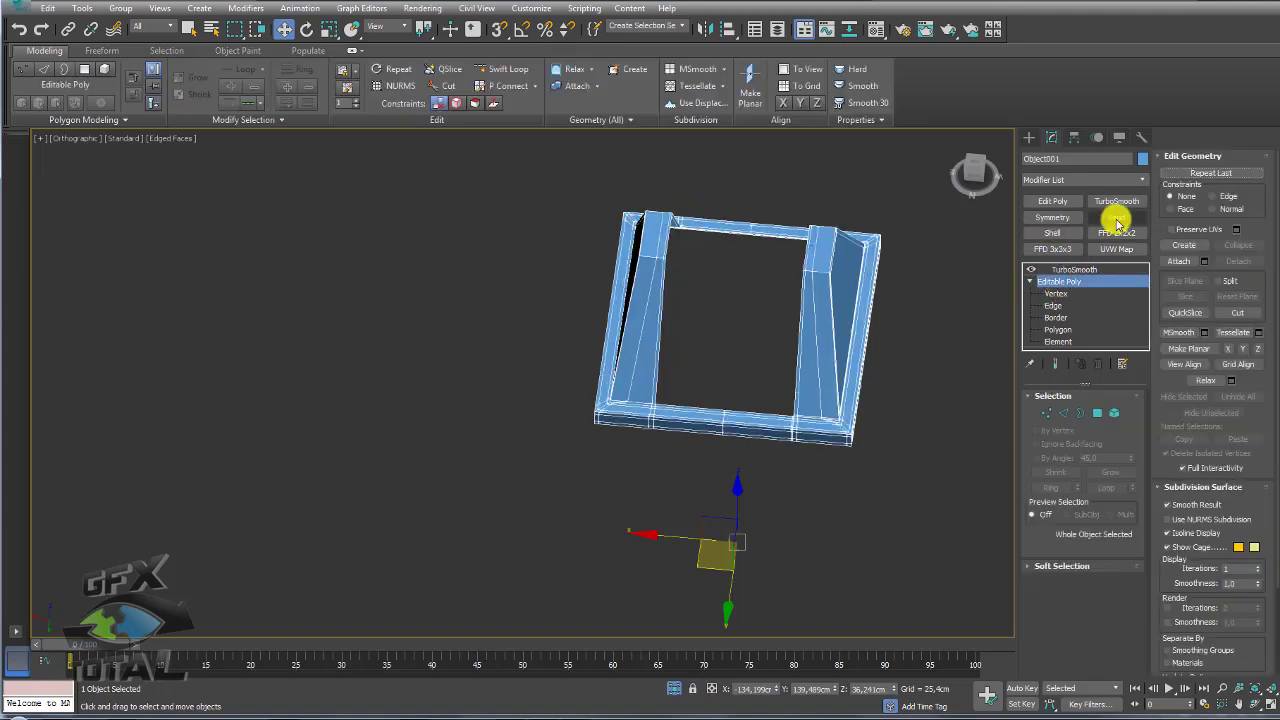
left_click(1052, 218)
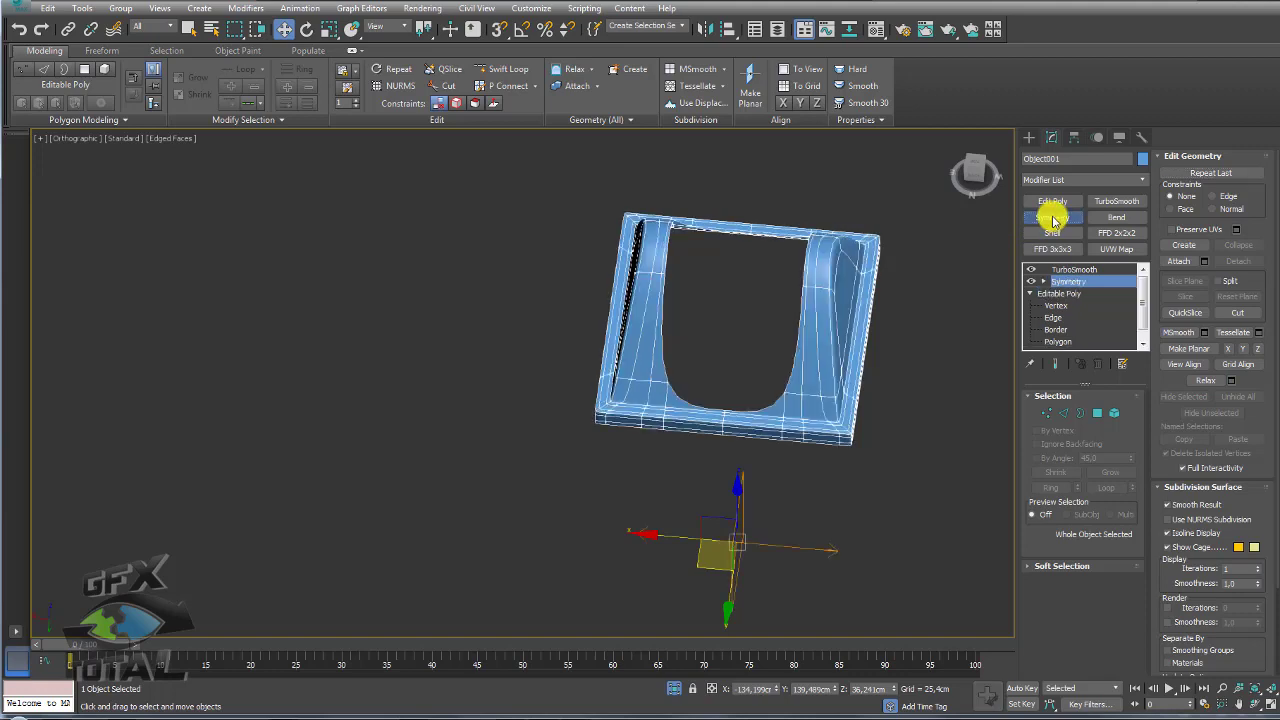
left_click(1049, 424)
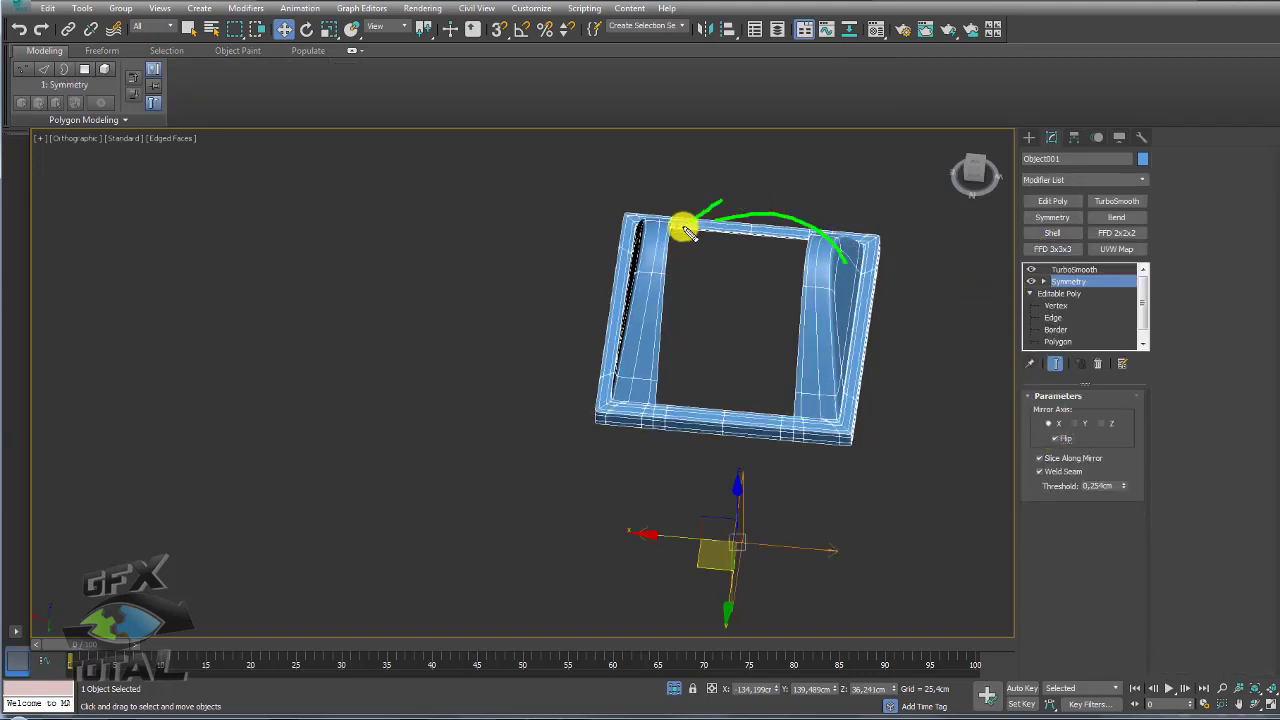
mouse_move(868, 290)
middle_mouse_down("alt")
mouse_move(589, 286)
mouse_move(641, 268)
middle_mouse_up("alt")
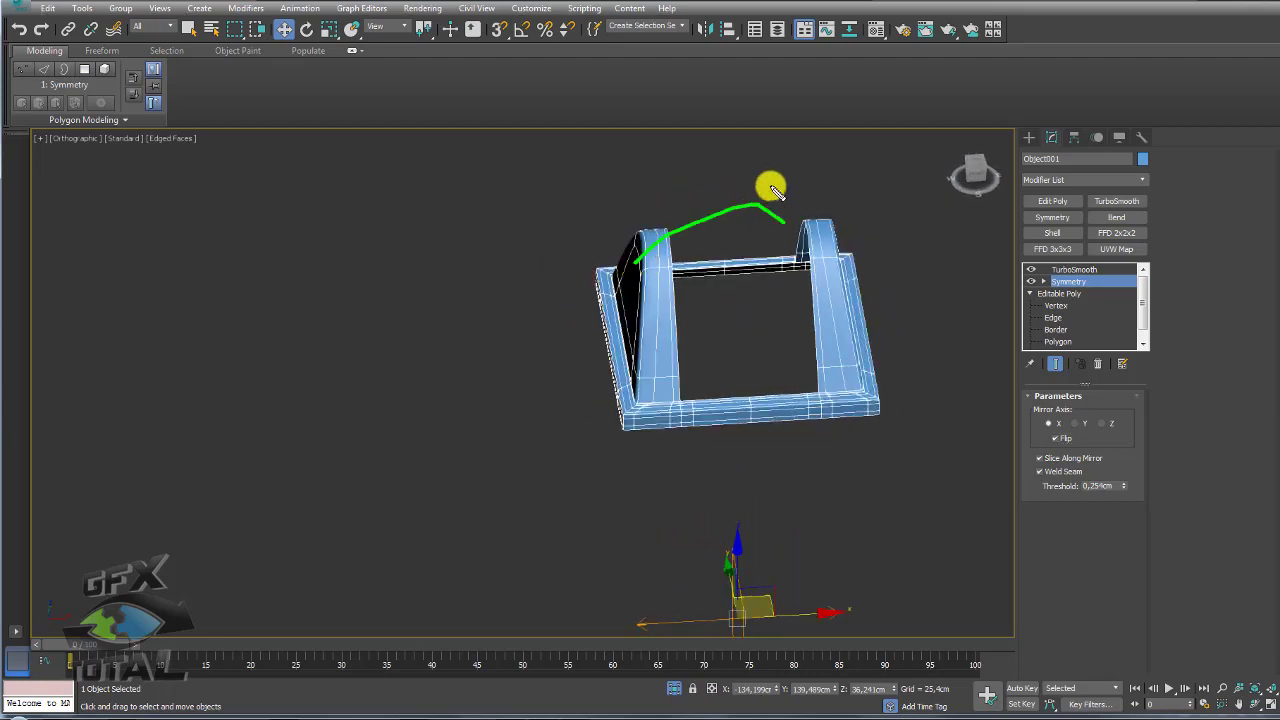
Step: Collapse the Symmetry modifier into the Editable Poly beneath TurboSmooth
left_click(1049, 270)
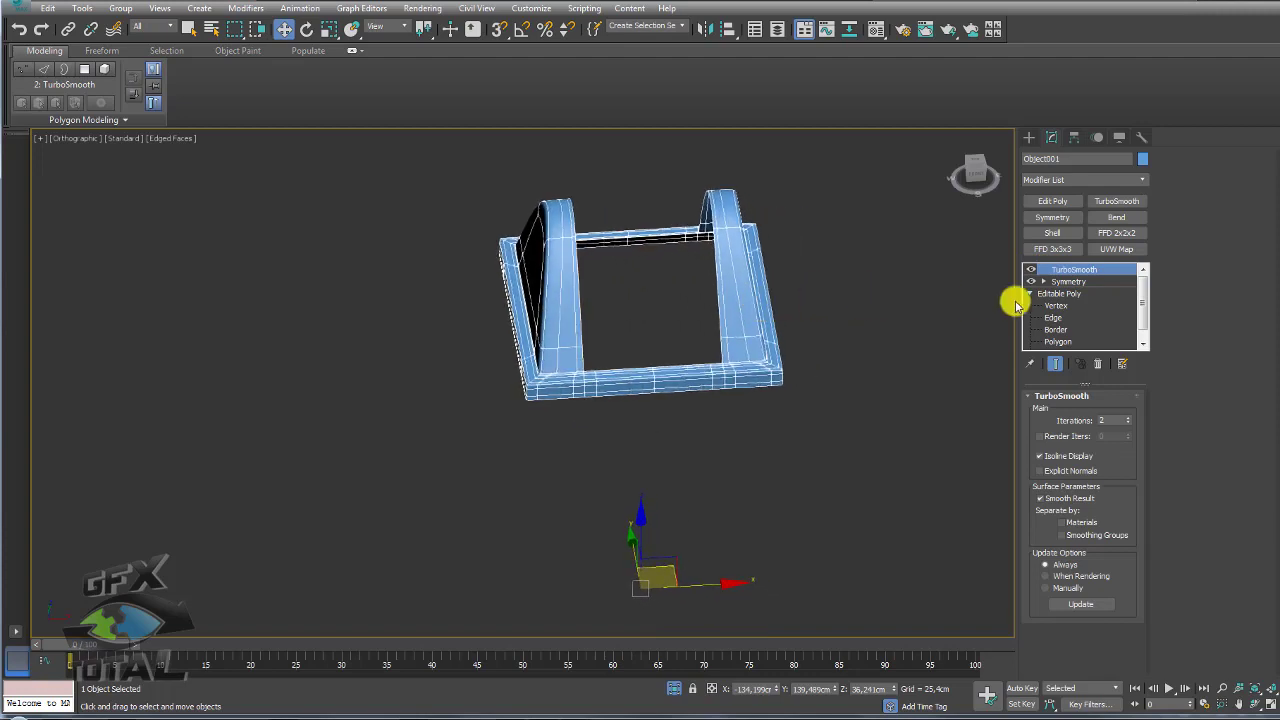
right_click(1069, 283)
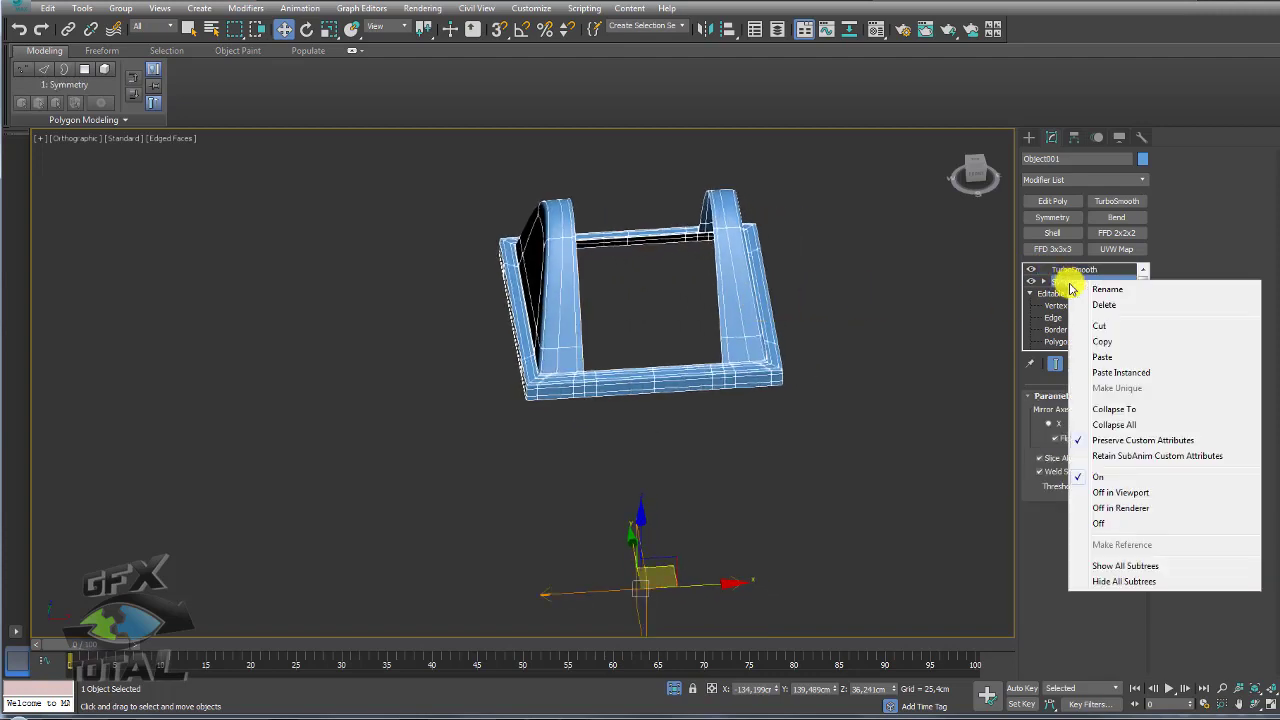
left_click(1133, 413)
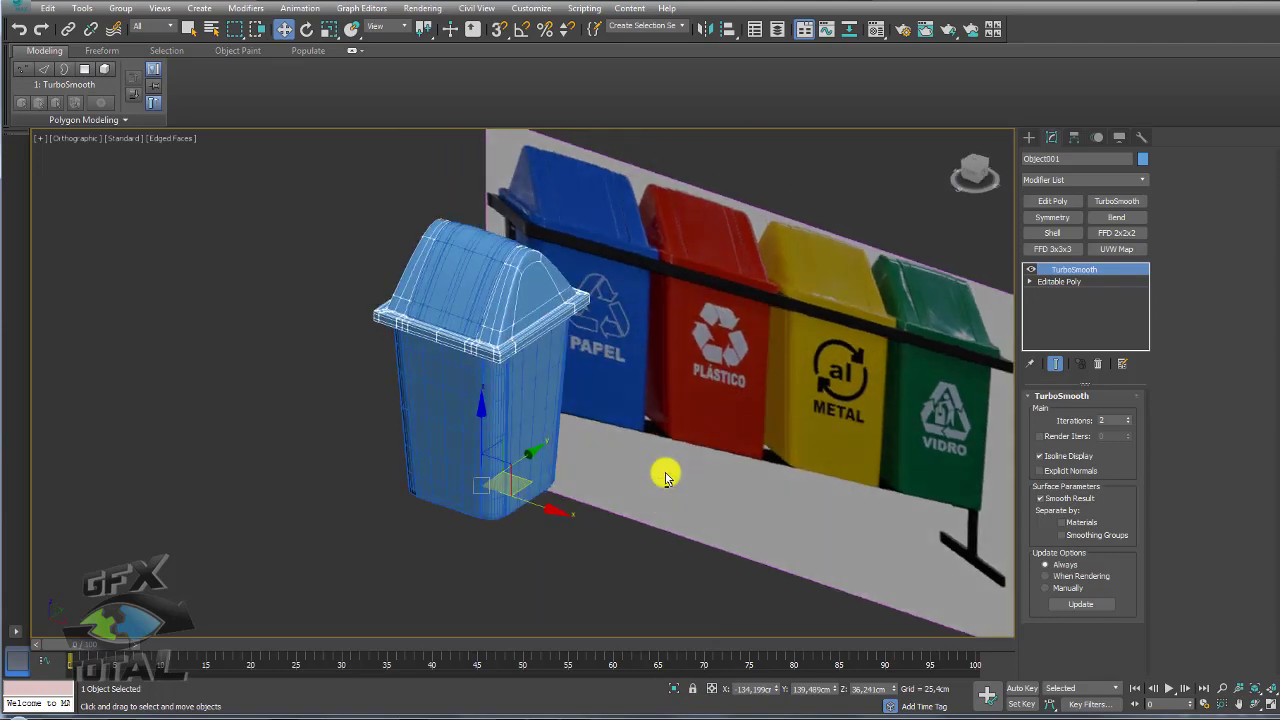
Step: Open the Hierarchy panel's Pivot adjustment settings for the flap, Object002
scroll(531, 351, "up", 2)
scroll(471, 286, "up", 4)
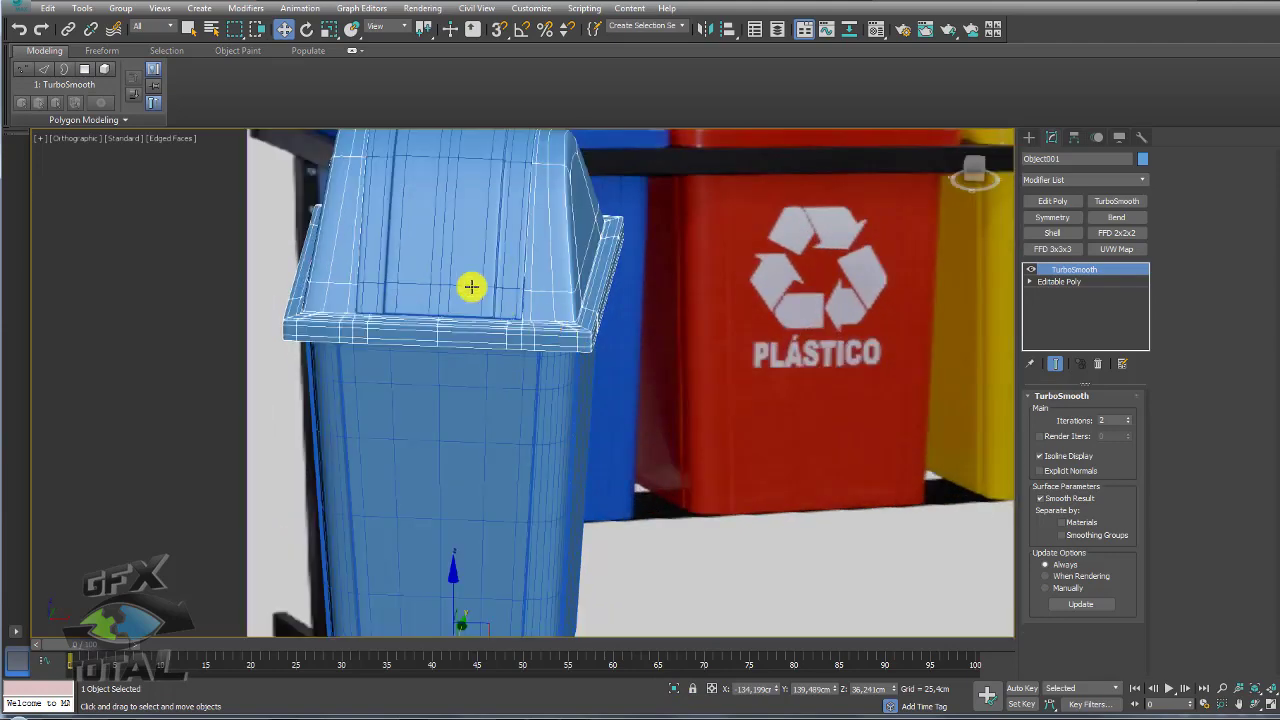
scroll(437, 273, "down", 2)
mouse_move(480, 300)
middle_mouse_down("alt")
mouse_move(794, 429)
mouse_move(786, 367)
middle_mouse_up("alt")
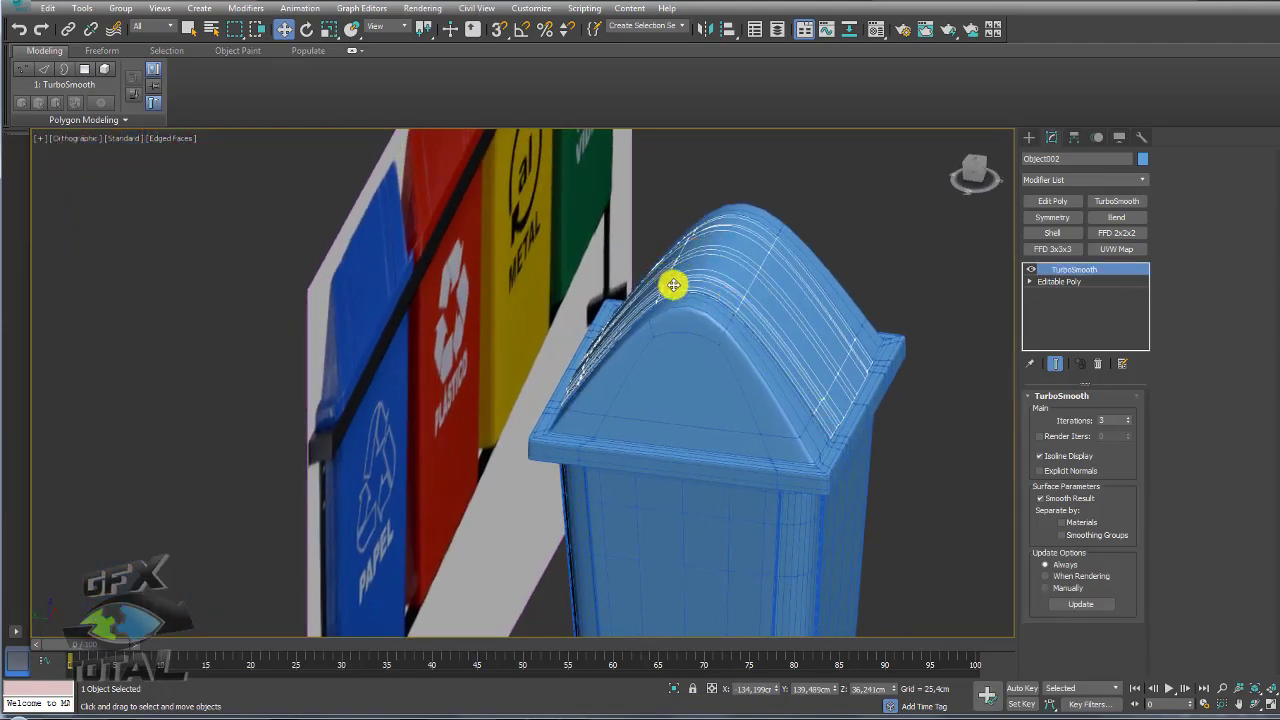
mouse_move(707, 242)
left_mouse_down()
mouse_move(640, 317)
mouse_move(749, 240)
left_mouse_up()
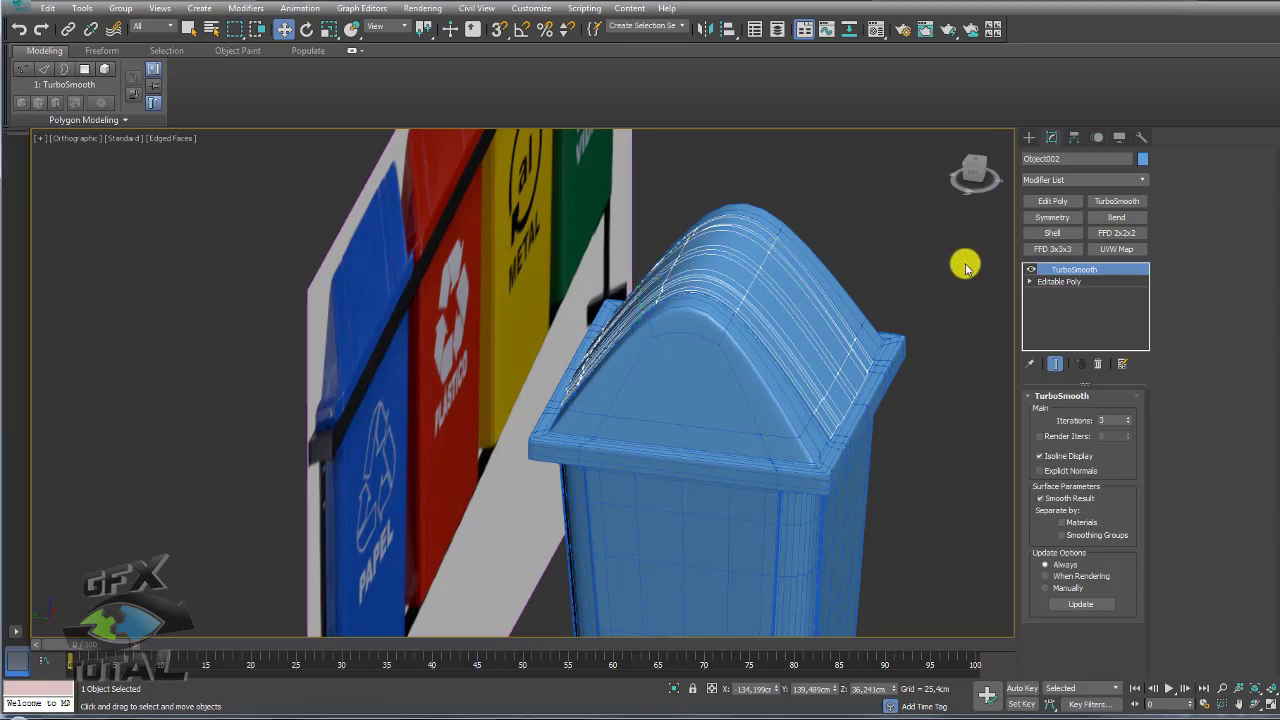
left_click(1075, 137)
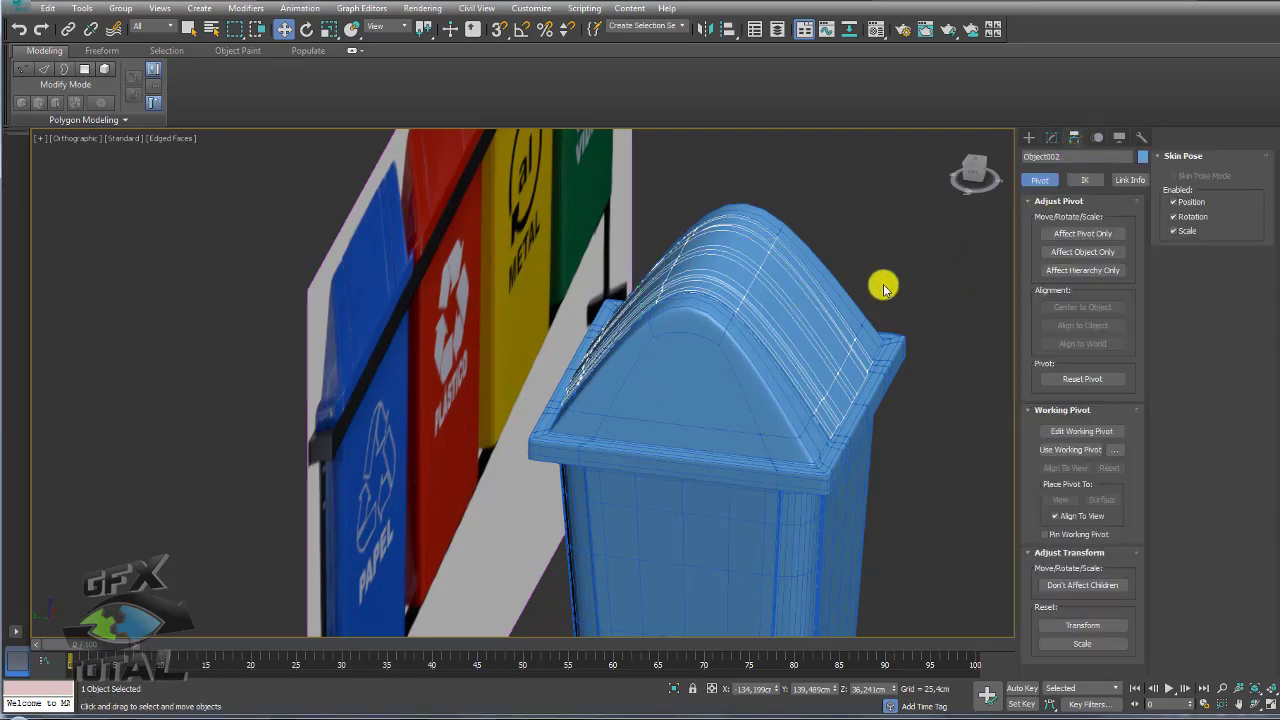
Step: Switch the viewport to Left view in wireframe and centre the bin
key("l")
key("F3")
middle_click_drag(383, 240, 529, 426)
scroll(529, 426, "up", 5)
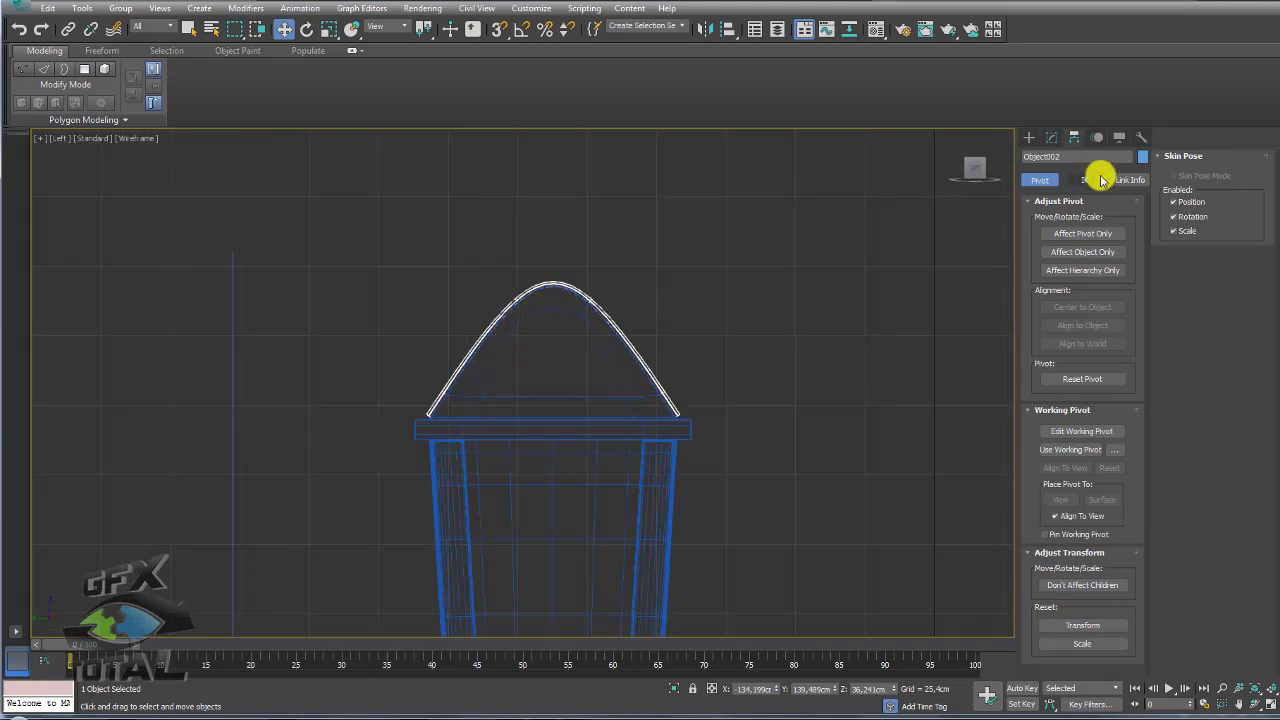
Step: With Affect Pivot Only, centre Object002's pivot, then raise it to the arch's peak
left_click(1082, 236)
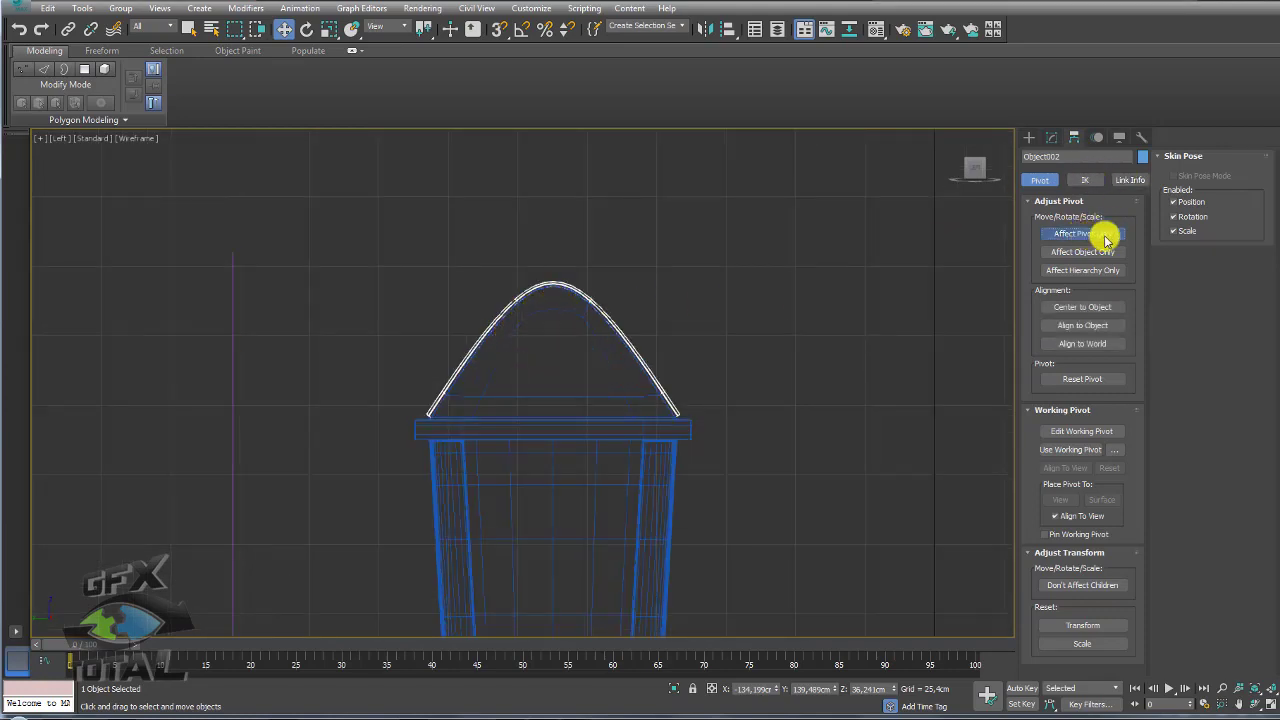
left_click(1082, 308)
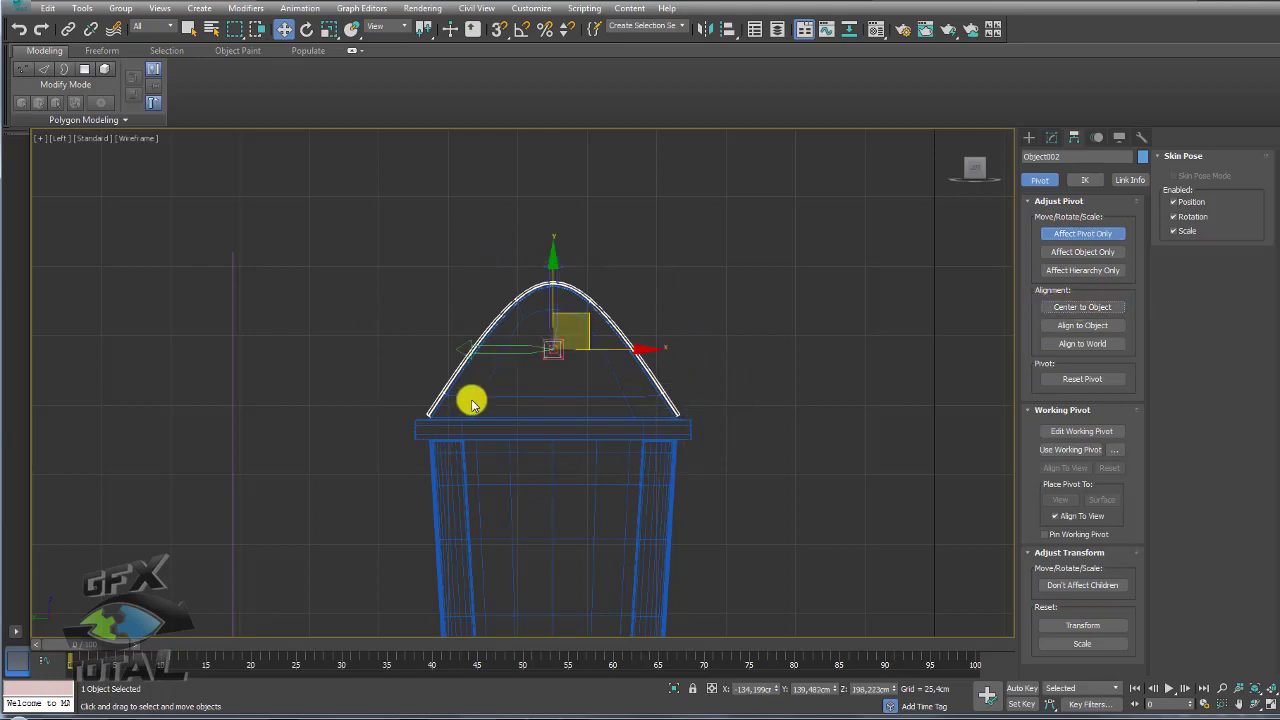
left_click_drag(548, 288, 558, 232)
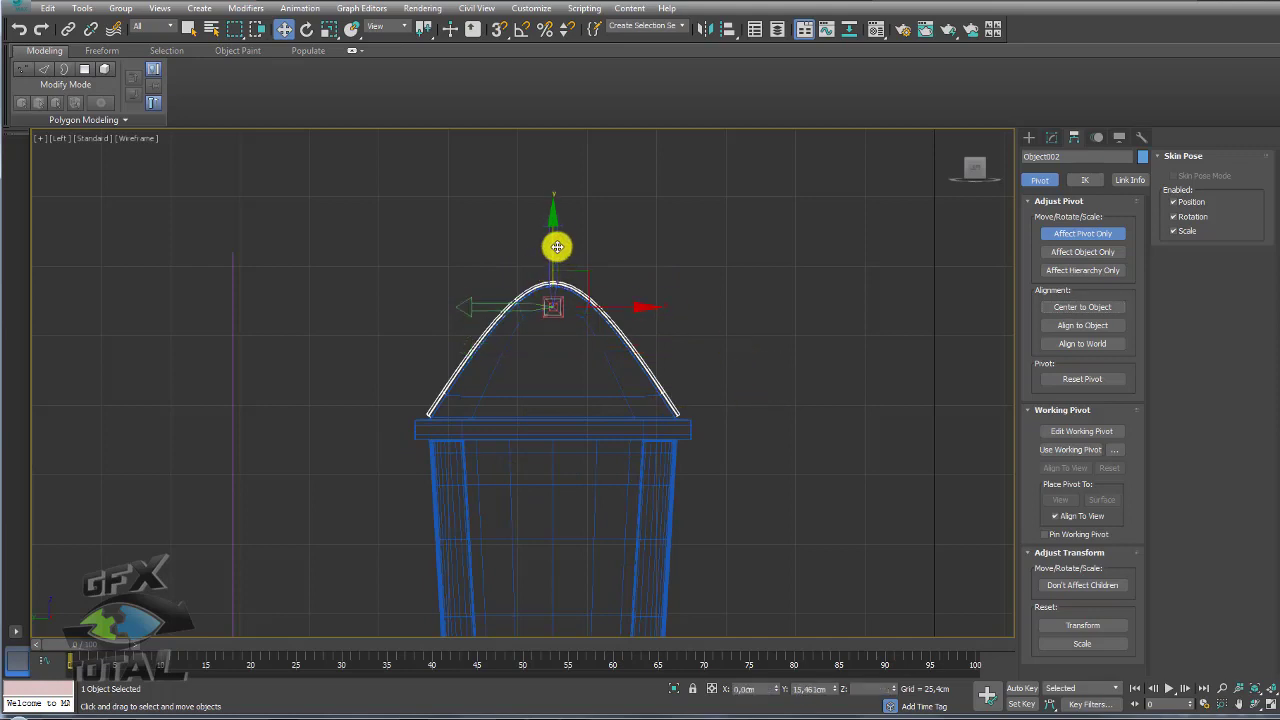
scroll(542, 307, "up", 3)
scroll(542, 307, "up", 4)
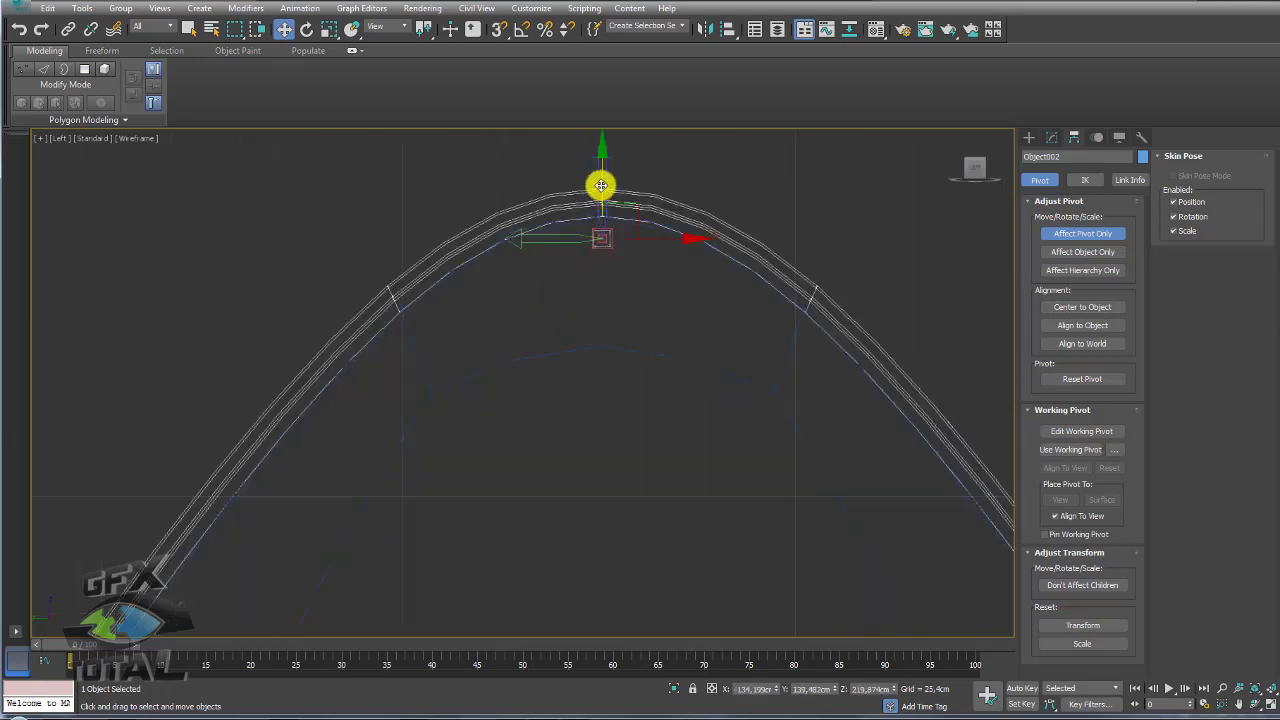
left_click_drag(601, 185, 604, 188)
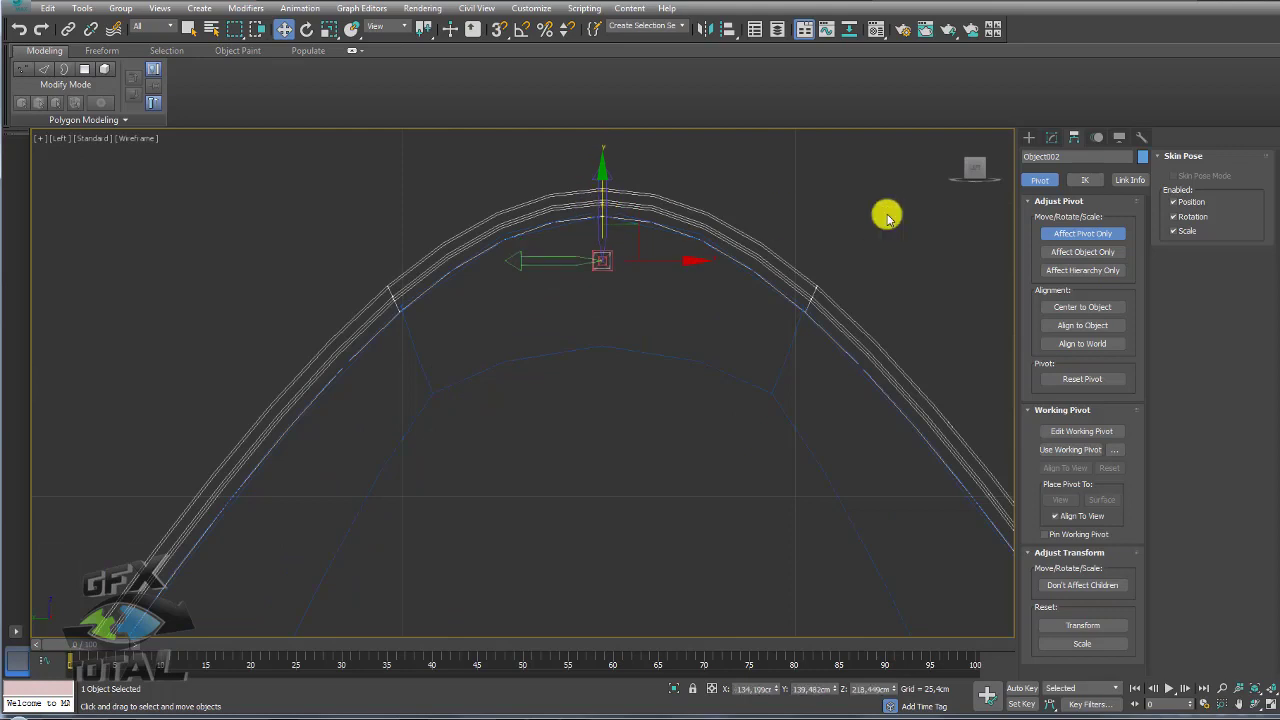
left_click(1082, 233)
scroll(625, 290, "down", 2)
key("p")
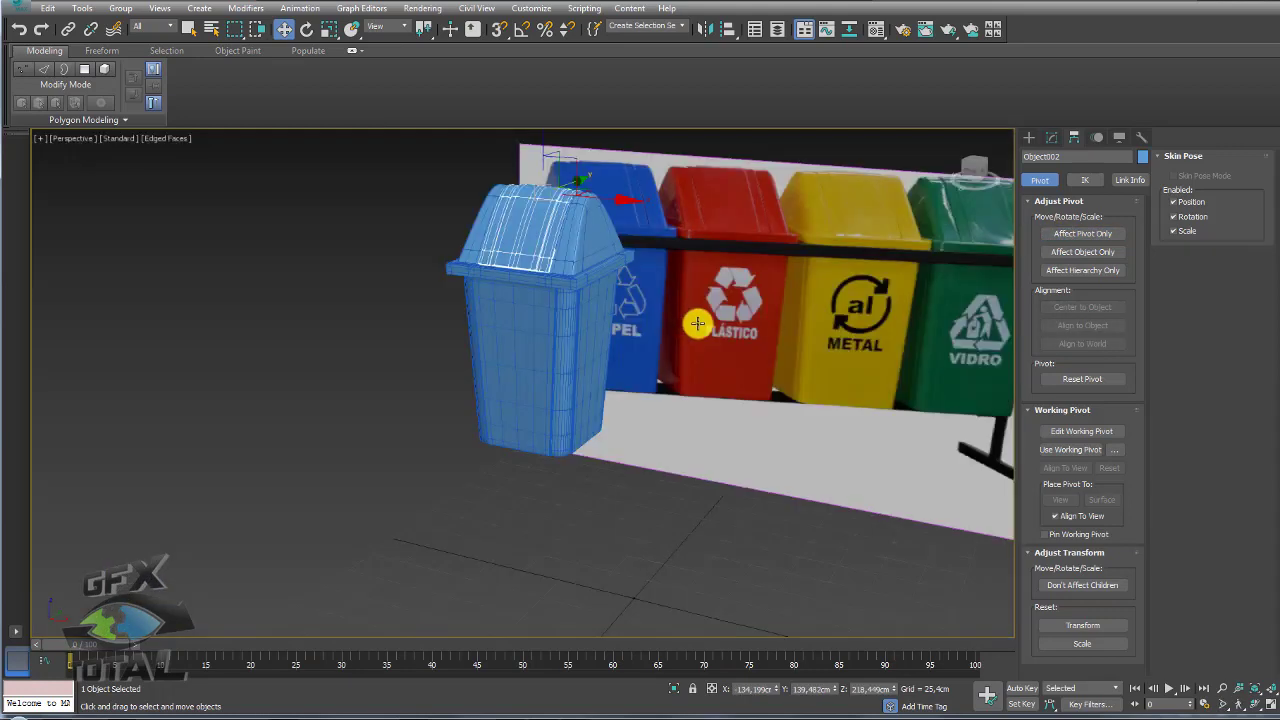
scroll(694, 320, "down", 3)
mouse_move(580, 277)
middle_mouse_down("alt")
mouse_move(563, 277)
mouse_move(574, 328)
middle_mouse_up("alt")
scroll(574, 265, "up", 5)
key("e")
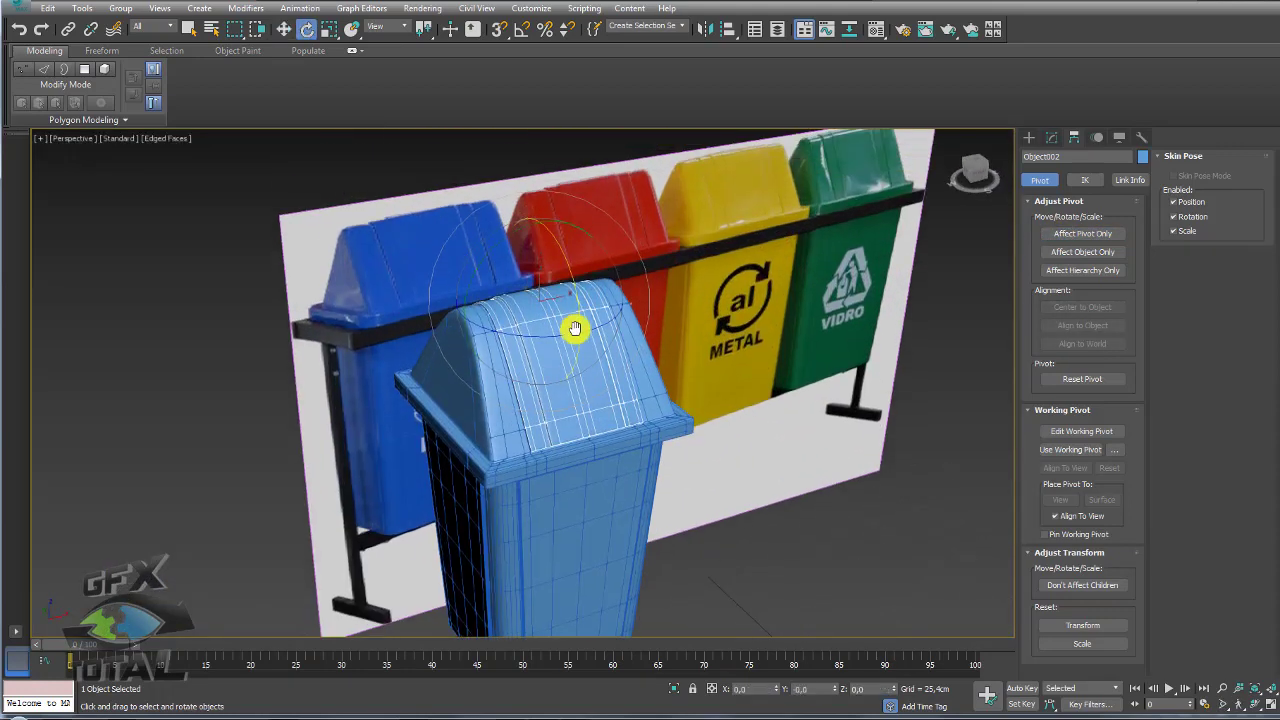
mouse_move(574, 289)
left_mouse_down()
mouse_move(567, 260)
mouse_move(584, 337)
left_mouse_up()
right_click(567, 259)
key("F4")
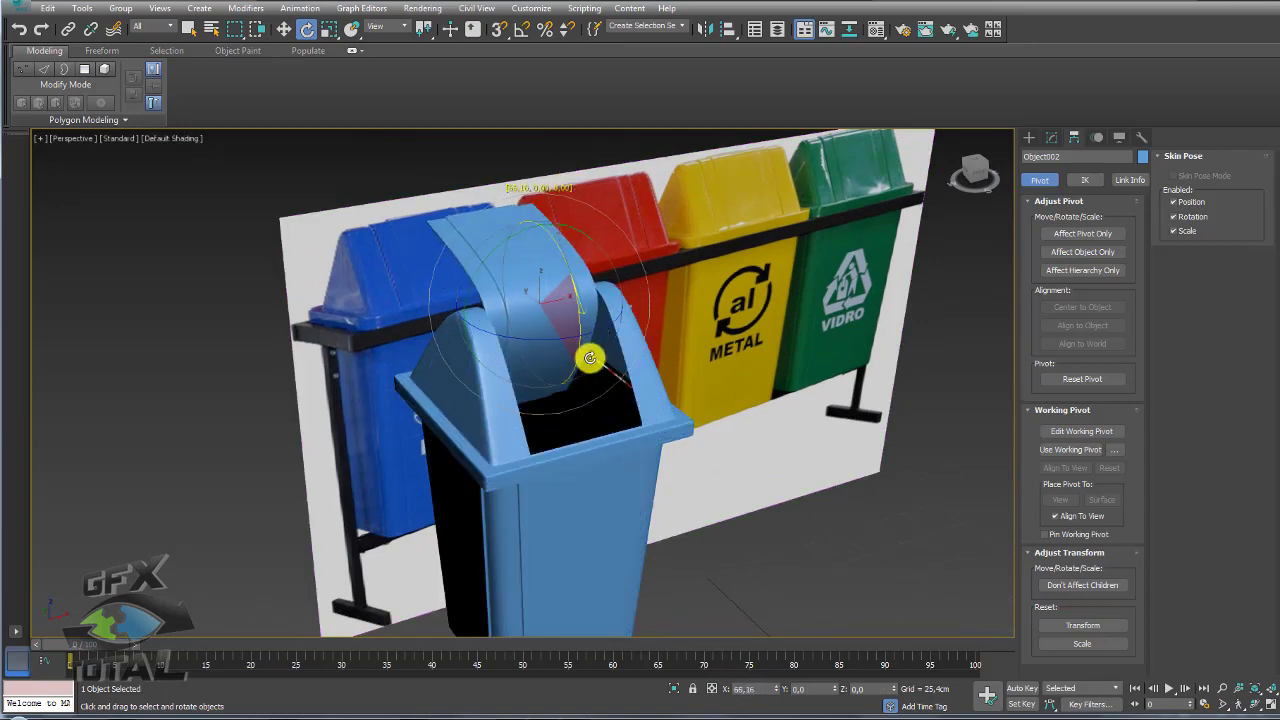
left_click_drag(584, 337, 623, 366)
mouse_move(623, 366)
middle_mouse_down()
mouse_move(666, 314)
mouse_move(643, 343)
middle_mouse_up()
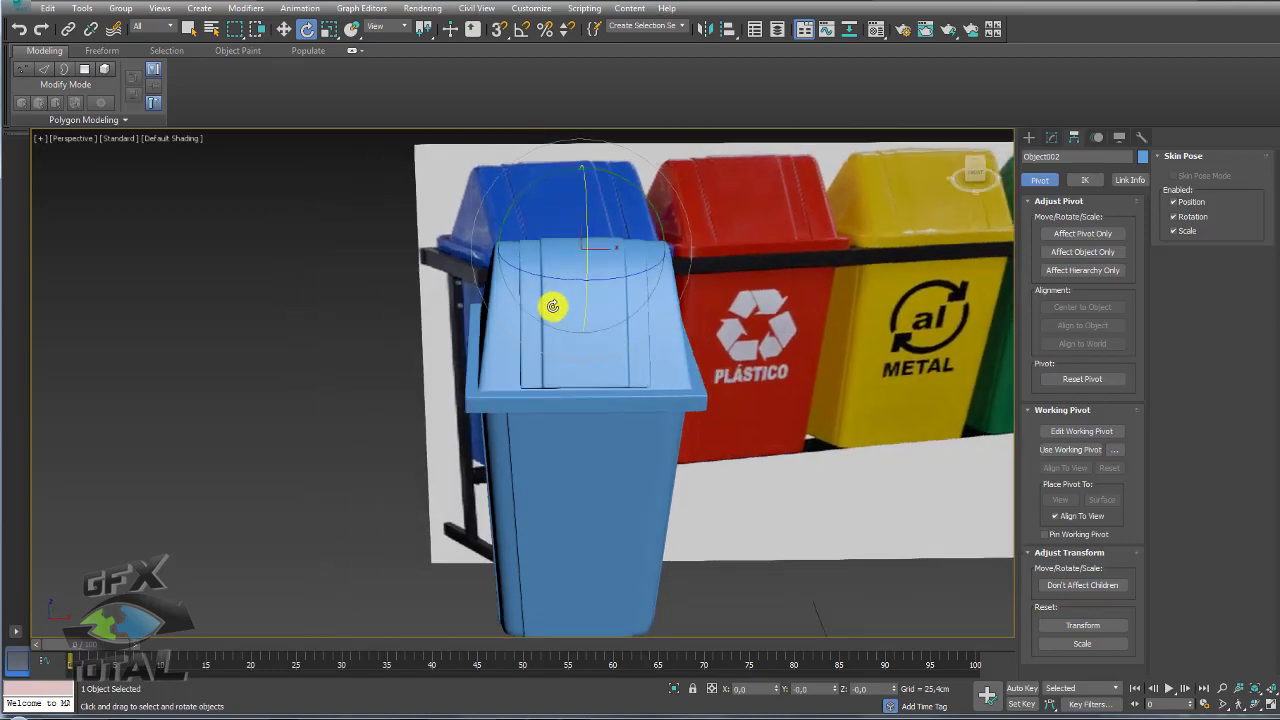
middle_click_drag(551, 306, 557, 294, "alt")
scroll(559, 287, "up", 3)
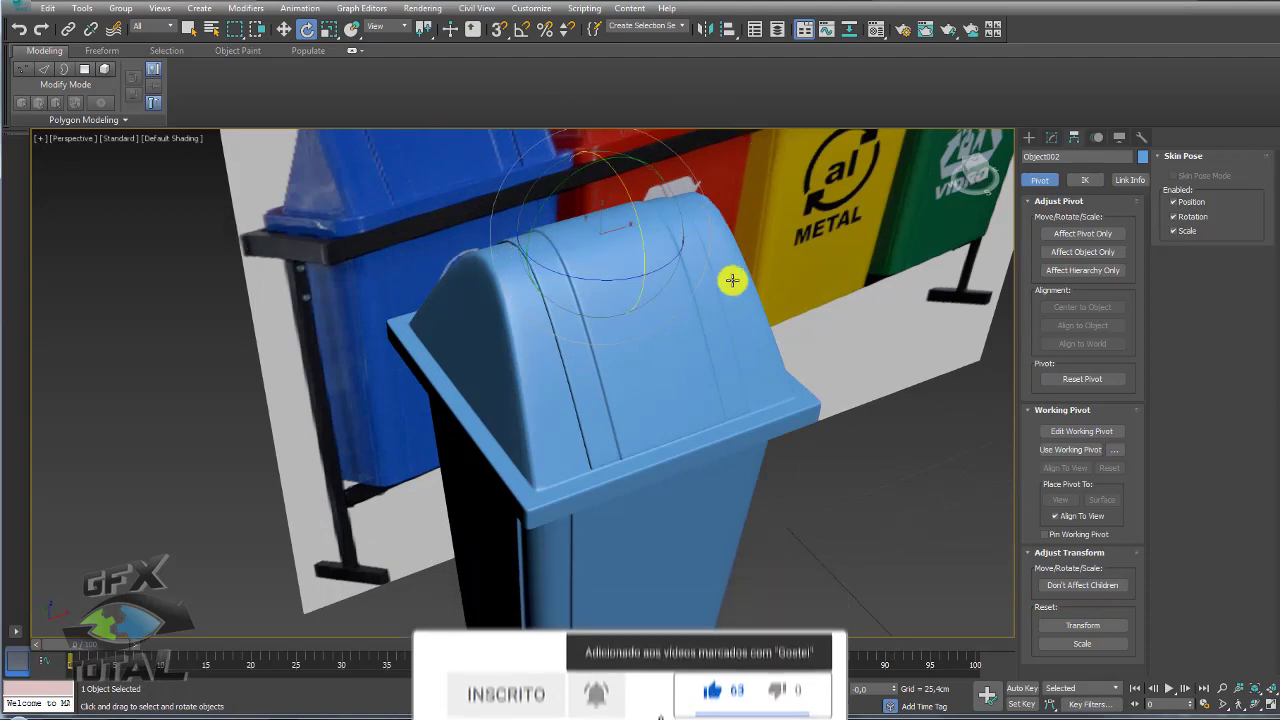
middle_click_drag(732, 280, 651, 300, "alt")
scroll(504, 385, "up", 3)
scroll(474, 170, "down", 5)
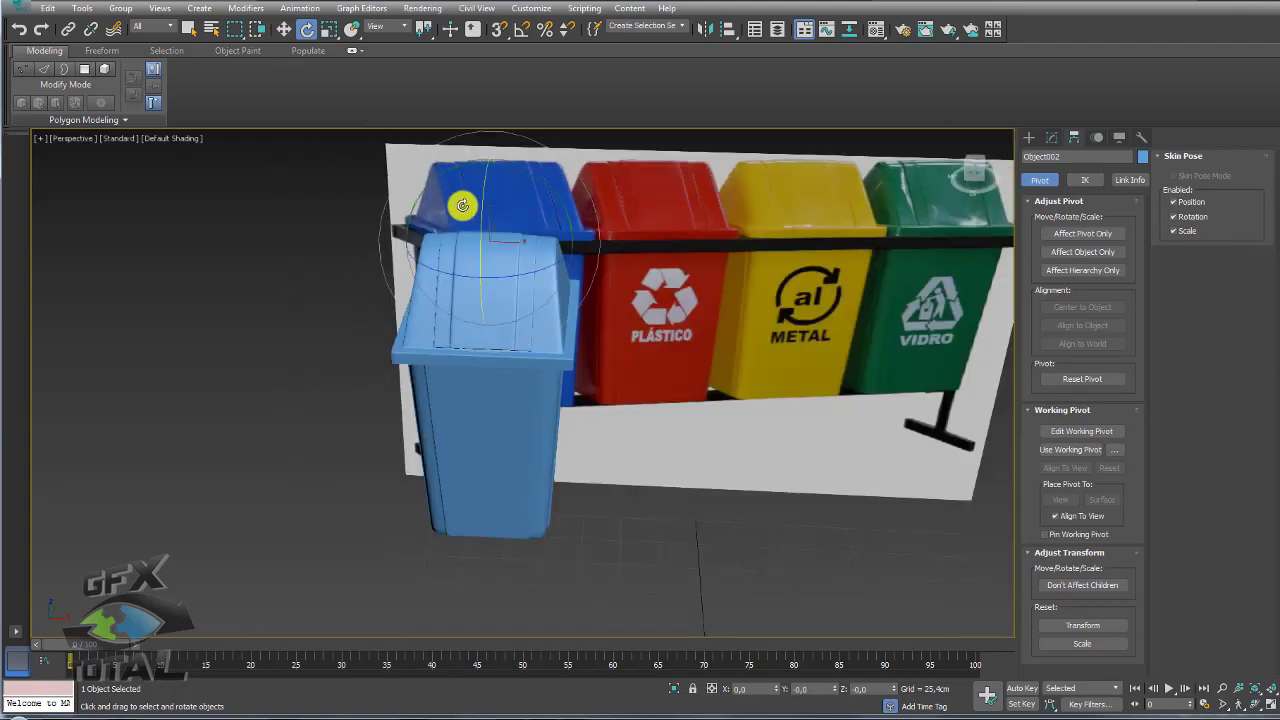
mouse_move(460, 203)
middle_mouse_down("alt")
mouse_move(508, 277)
mouse_move(526, 266)
mouse_move(509, 259)
middle_mouse_up("alt")
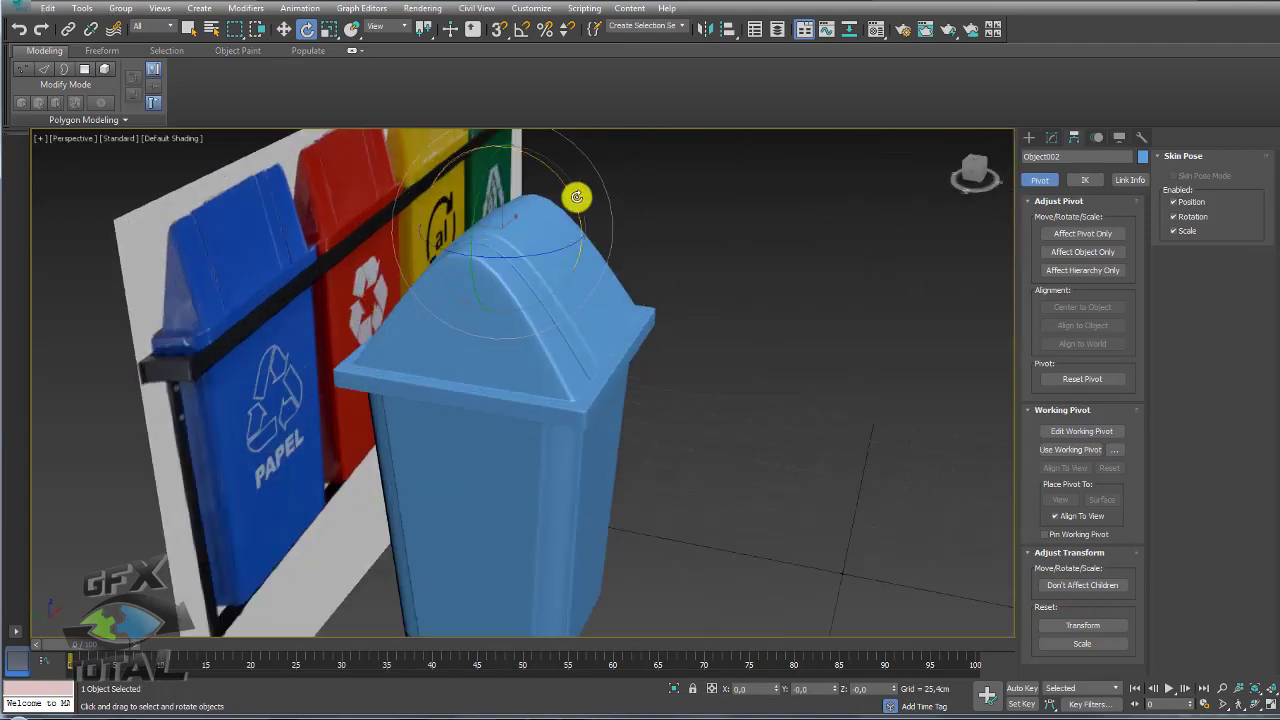
mouse_move(574, 194)
left_mouse_down()
mouse_move(531, 157)
mouse_move(502, 273)
left_mouse_up()
Step: Isolate the lid with edged faces shown and bring back its modifier stack
mouse_move(502, 273)
middle_mouse_down("alt")
mouse_move(609, 306)
mouse_move(614, 523)
mouse_move(689, 680)
middle_mouse_up("alt")
left_click(673, 688)
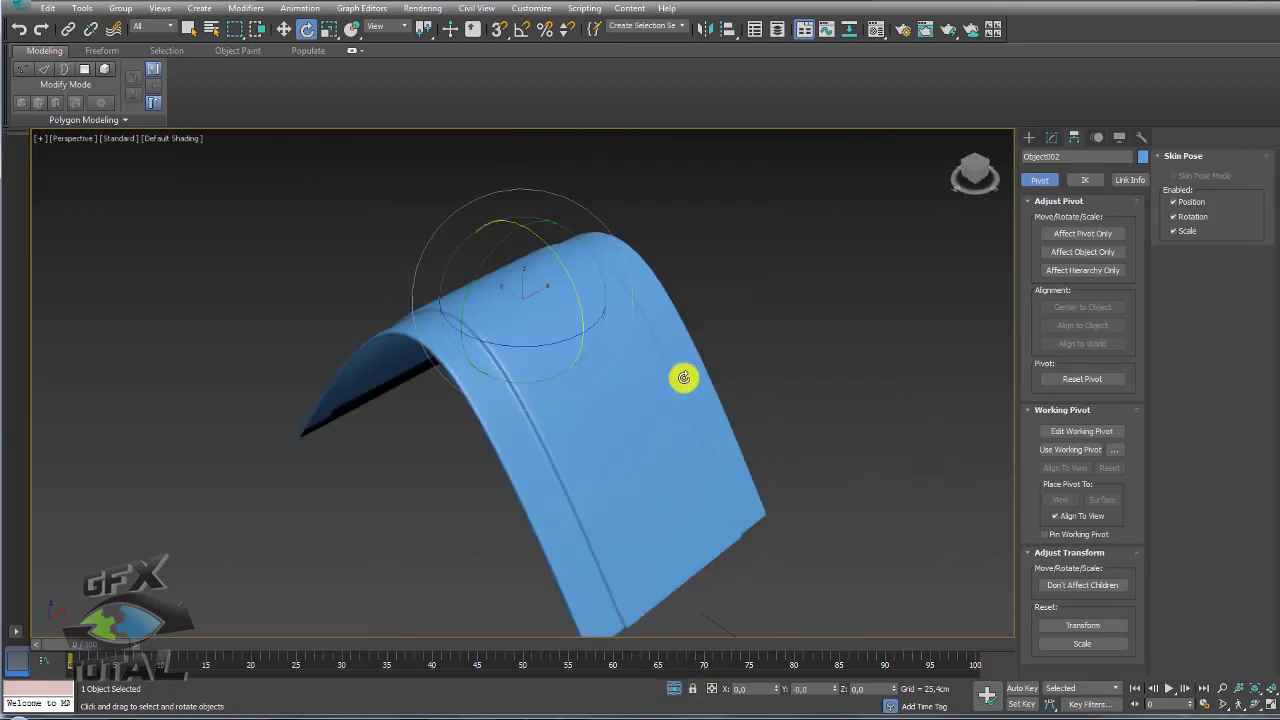
key("F4")
left_click(1051, 137)
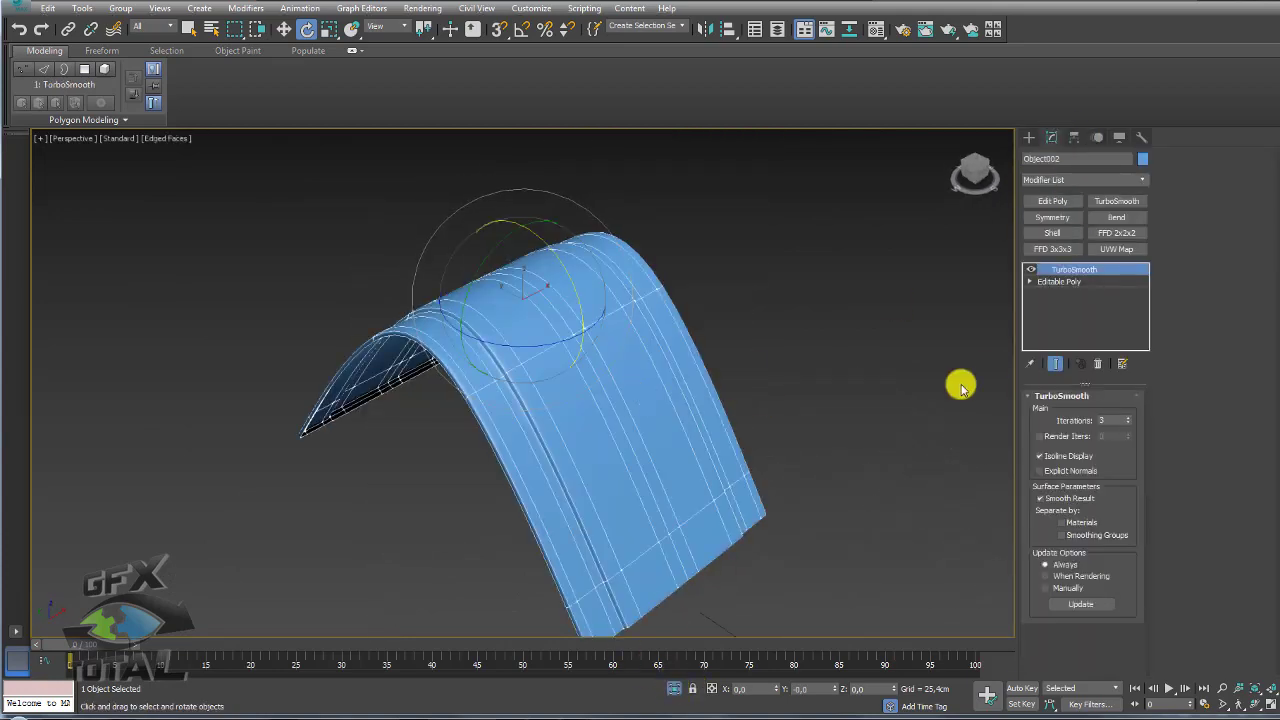
middle_click_drag(960, 380, 953, 315, "alt")
Step: On the base Editable Poly, connect the edge ring with two pinched-apart edge loops
left_click(1058, 281)
left_click(1063, 412)
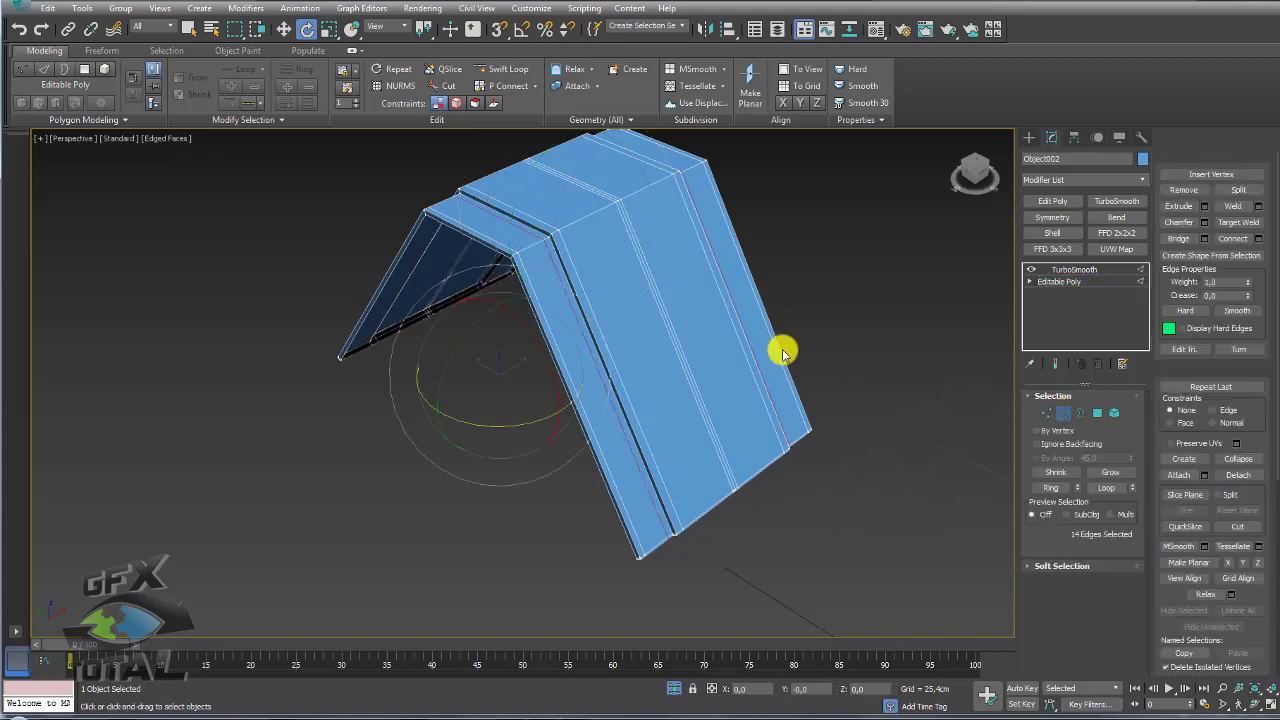
middle_click_drag(854, 277, 686, 274, "alt")
left_click(686, 274, "ctrl")
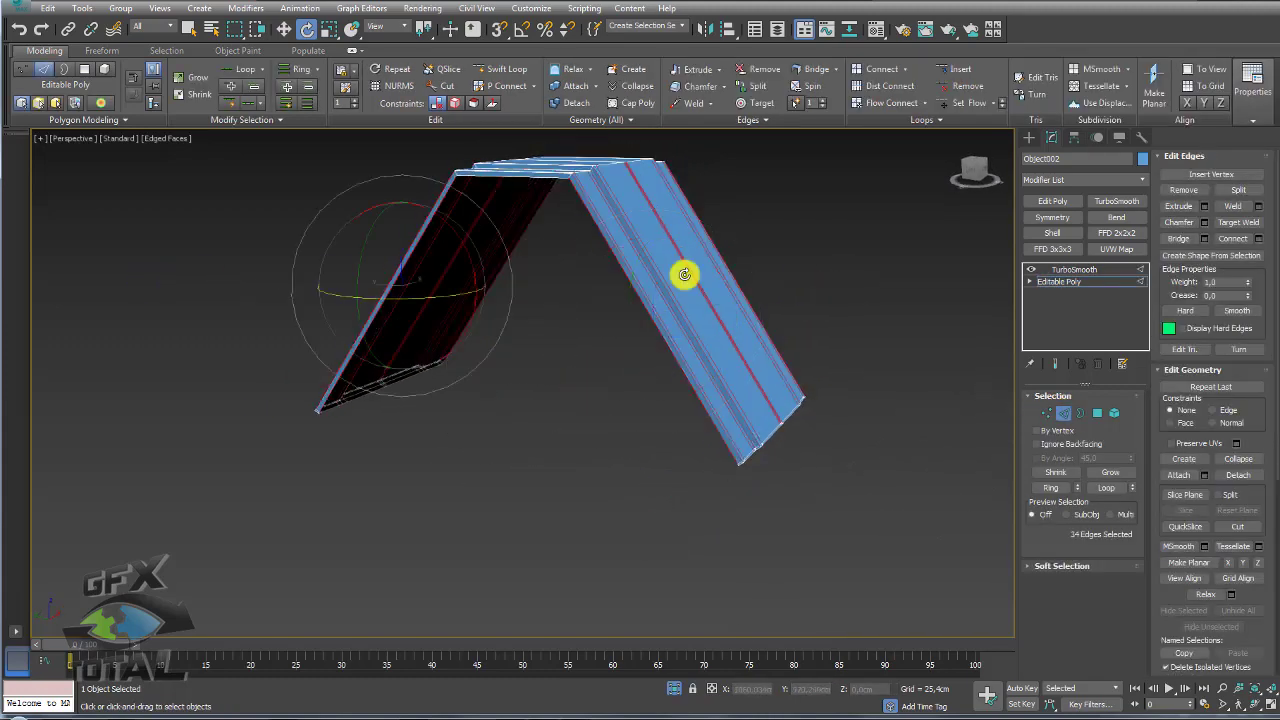
left_click(1259, 239)
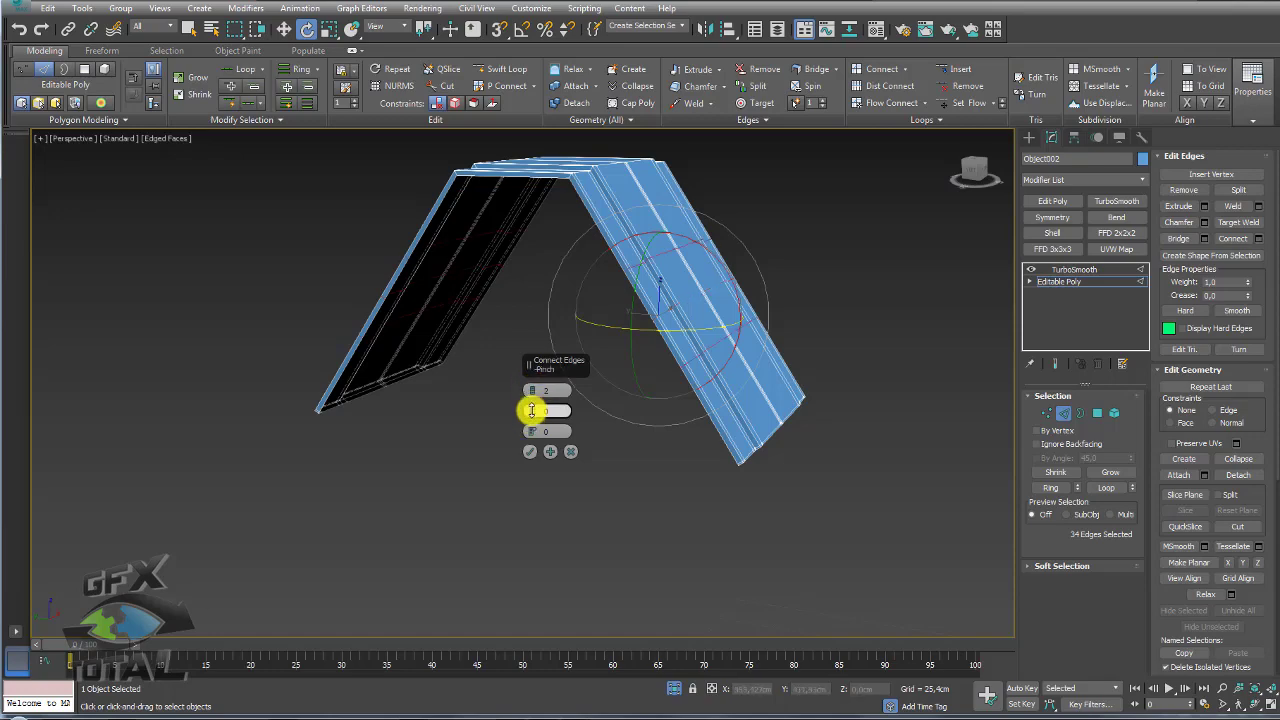
left_click_drag(532, 410, 528, 318)
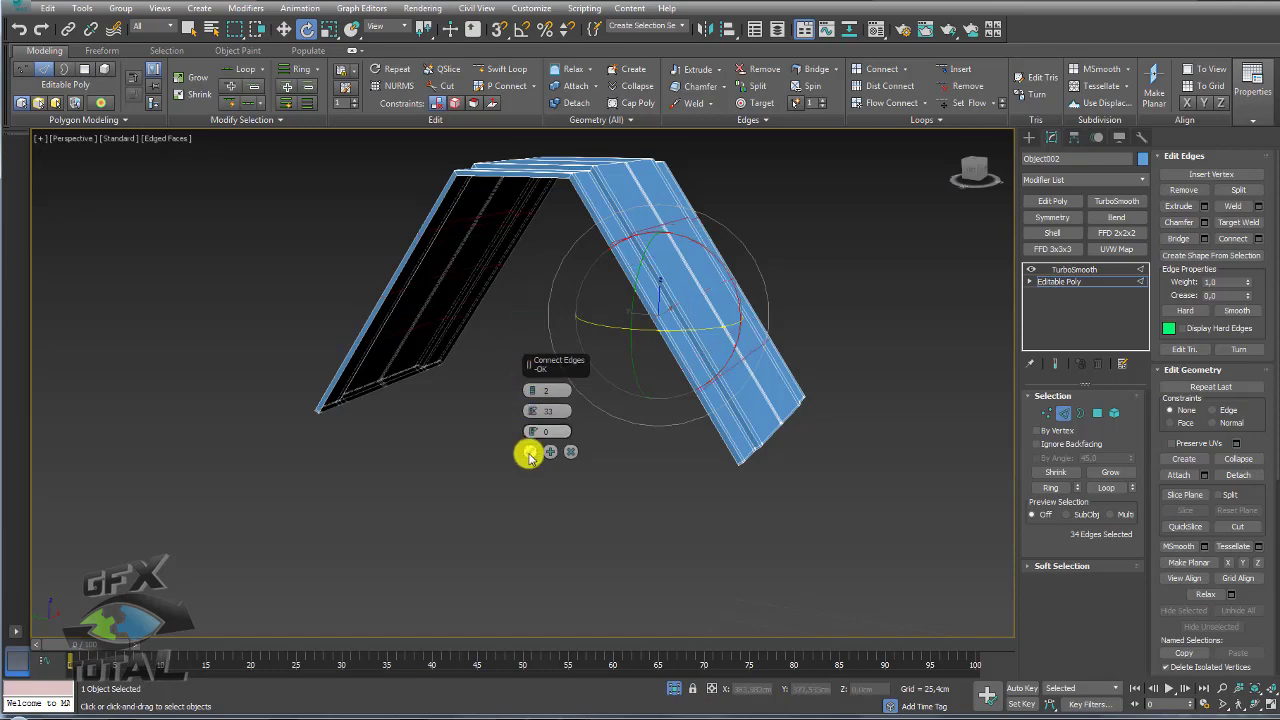
left_click(529, 455)
scroll(609, 266, "up", 3)
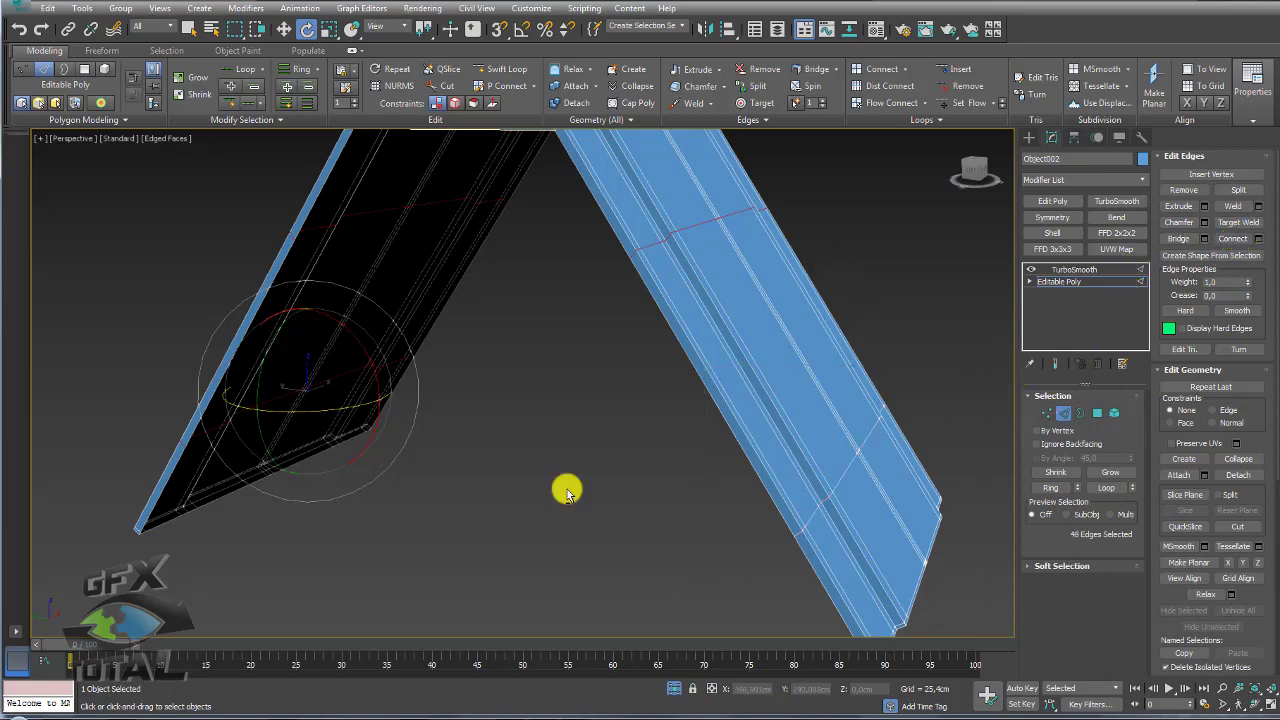
Step: Trim the edge selection to one side and chamfer those edges
mouse_move(478, 414)
middle_mouse_down("alt")
mouse_move(506, 406)
mouse_move(542, 472)
middle_mouse_up("alt")
left_click_drag(542, 460, 134, 307, "alt")
mouse_move(679, 263)
middle_mouse_down("alt")
mouse_move(680, 391)
mouse_move(851, 497)
mouse_move(897, 443)
middle_mouse_up("alt")
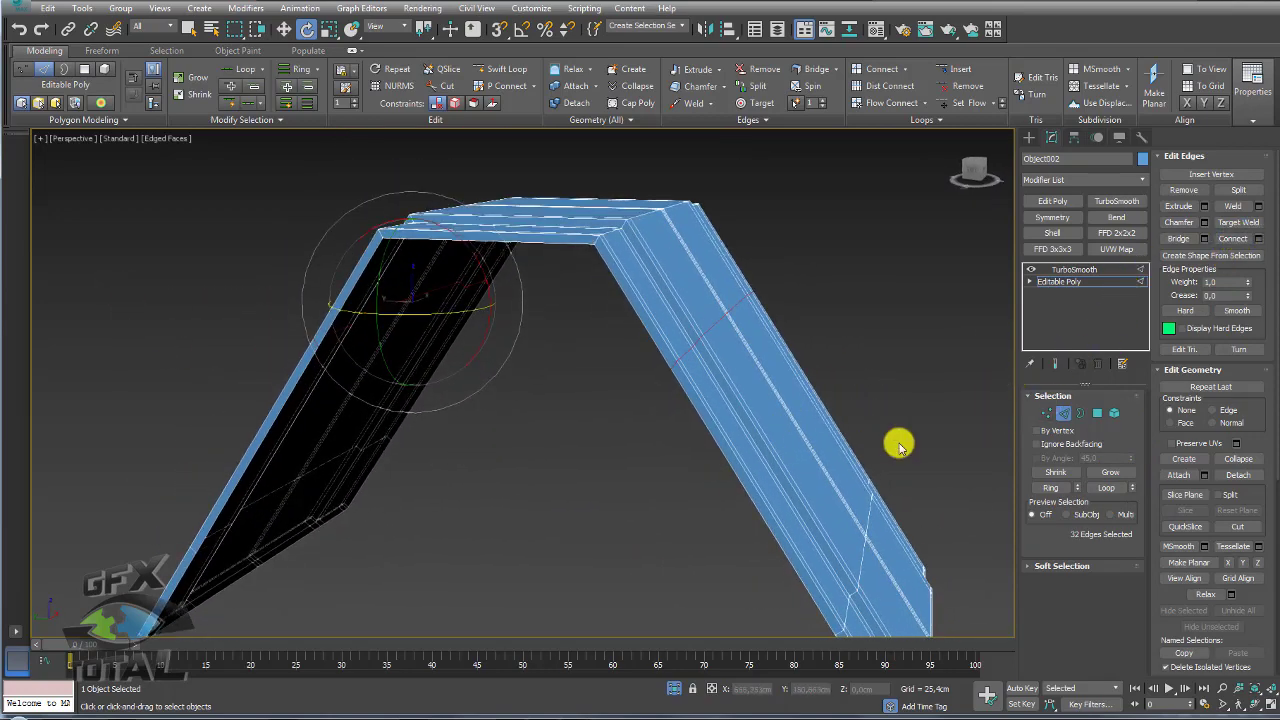
left_click(1205, 222)
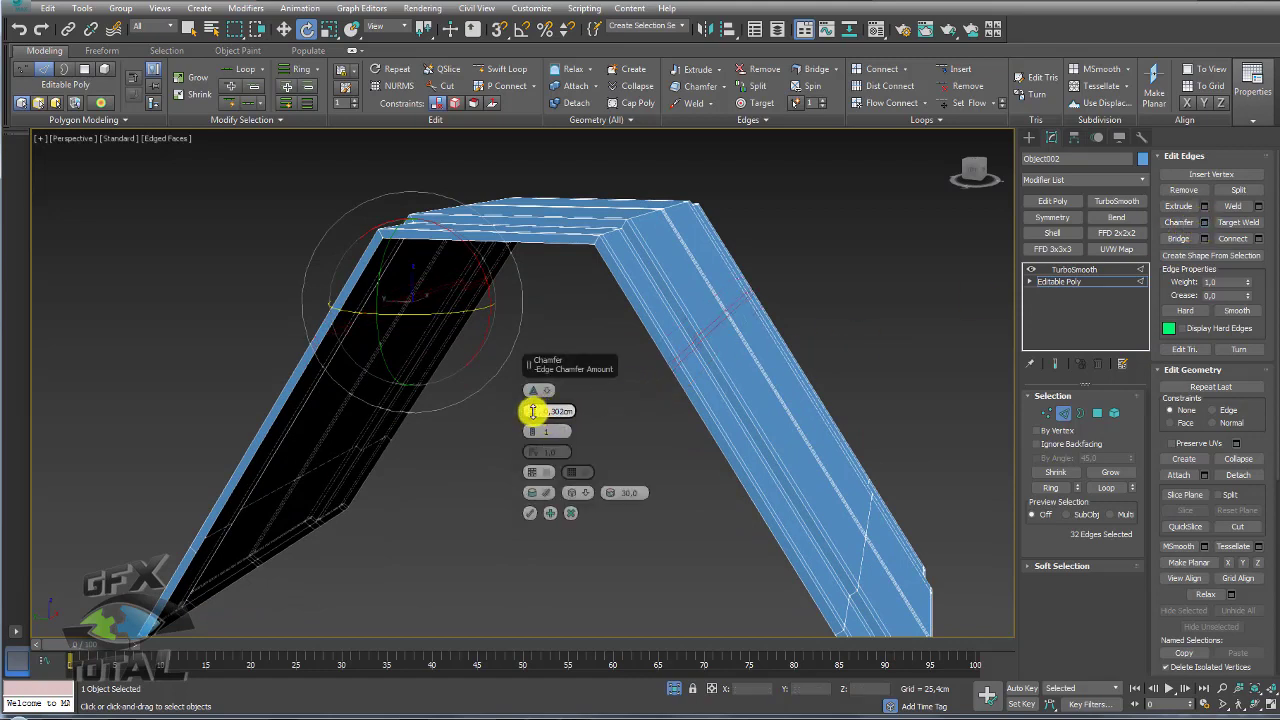
left_click(530, 512)
Step: Bridge a face across the lid's top from a selected edge
left_click(660, 354)
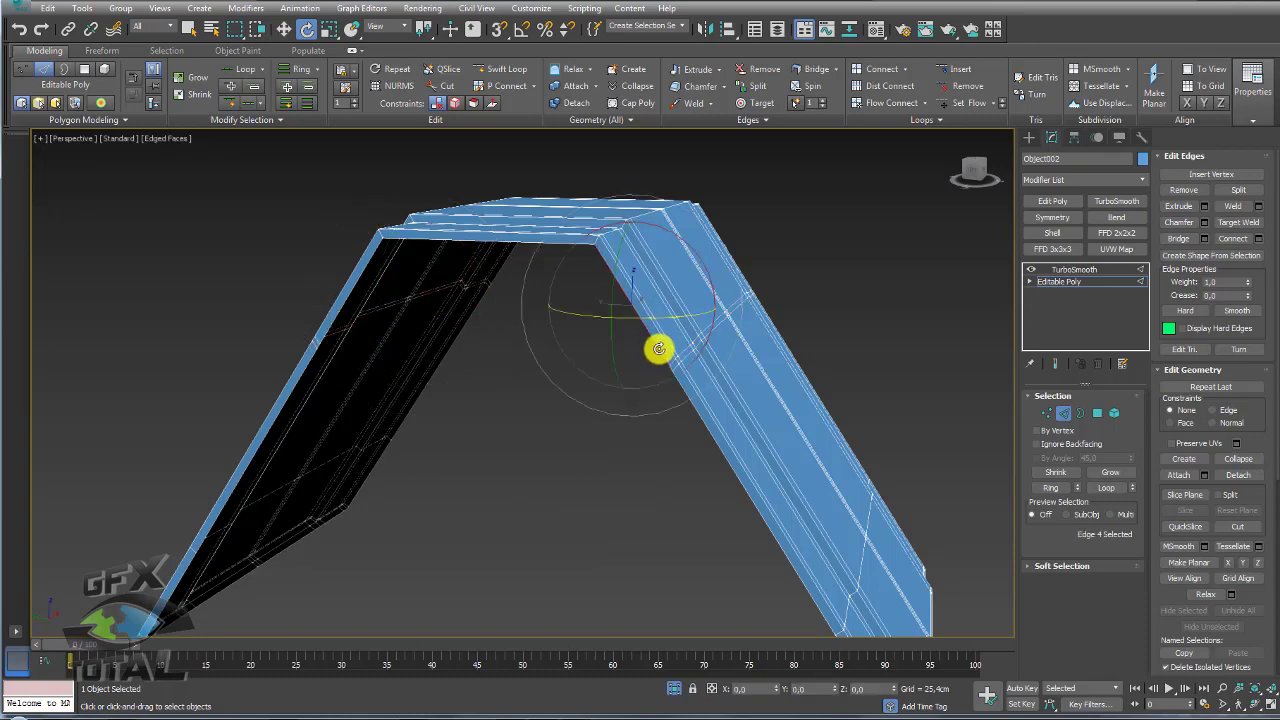
middle_click_drag(346, 318, 583, 323, "alt")
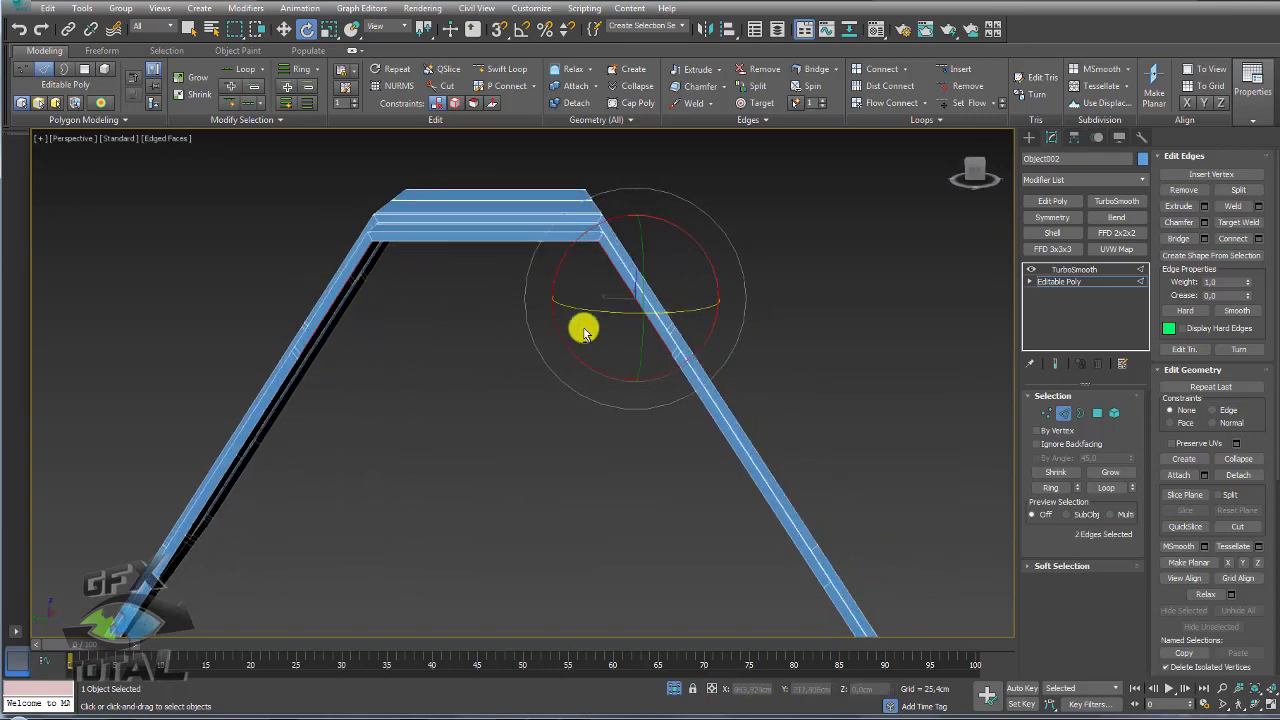
left_click(1178, 238)
middle_click_drag(822, 339, 666, 369, "alt")
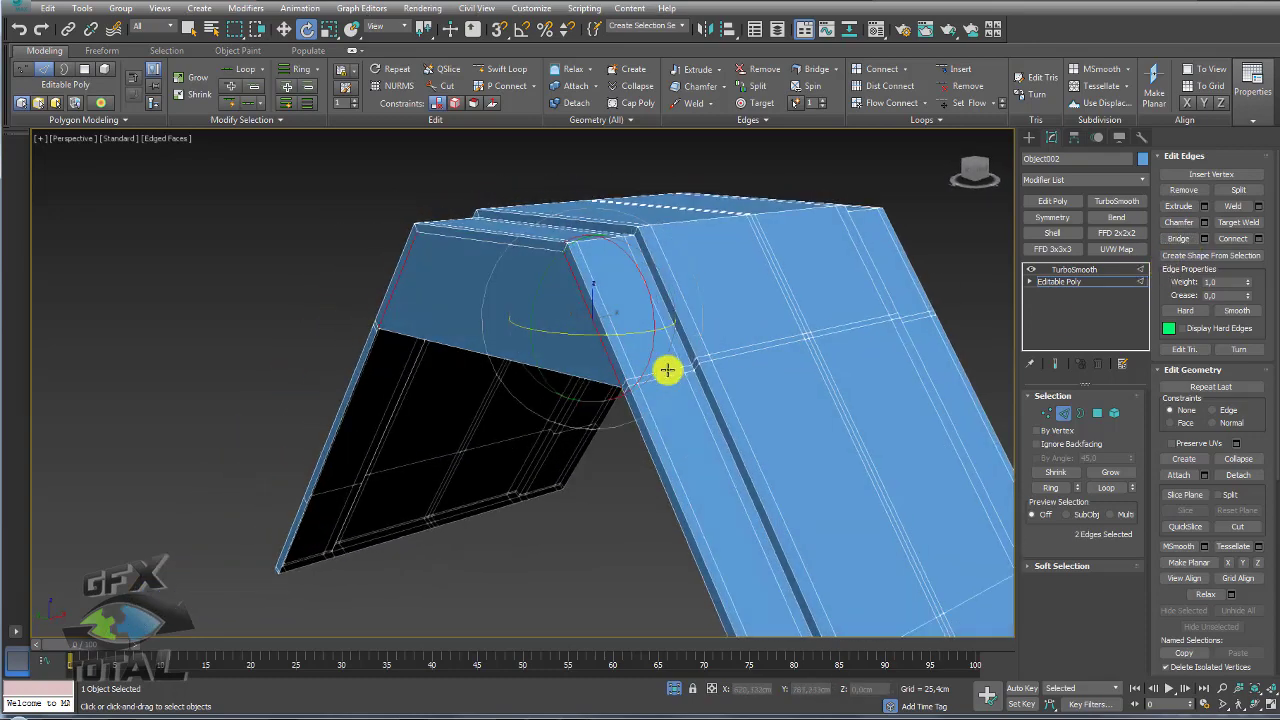
scroll(640, 367, "up", 3)
Step: Connect a ring of top edges with a loop slid to 70, then view TurboSmooth
left_click(611, 365)
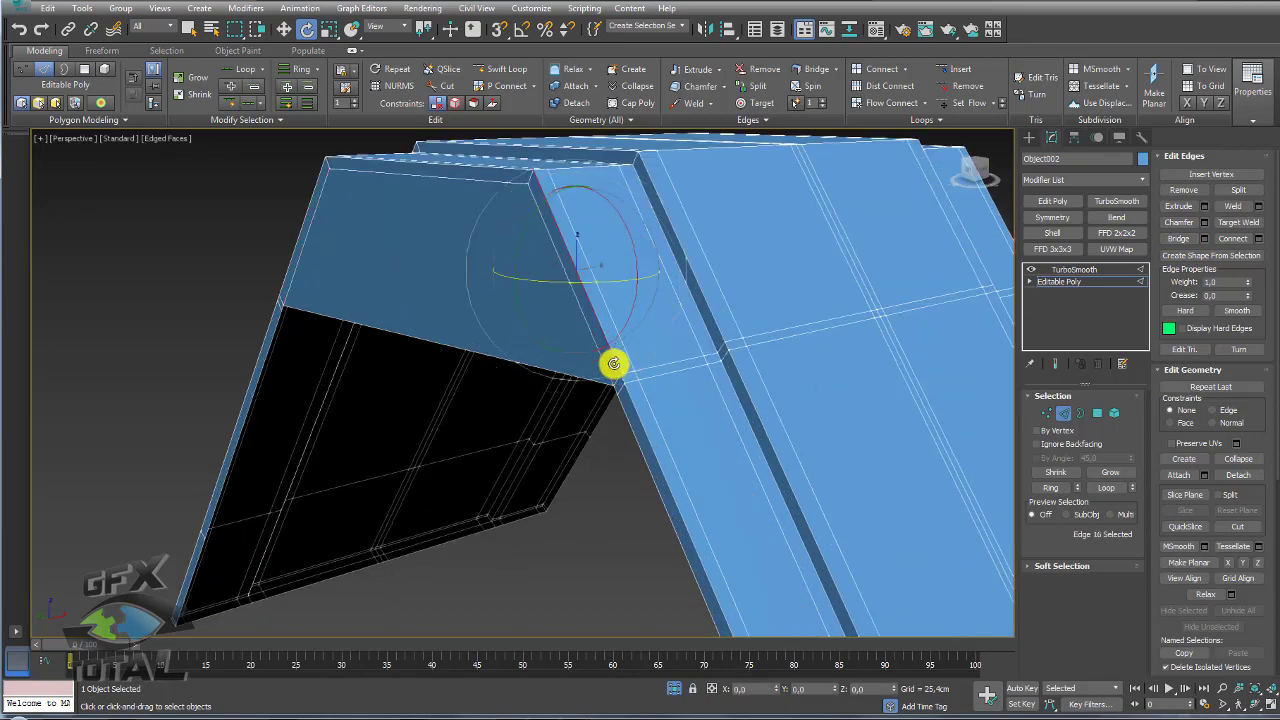
left_click(1055, 488)
left_click(1260, 239)
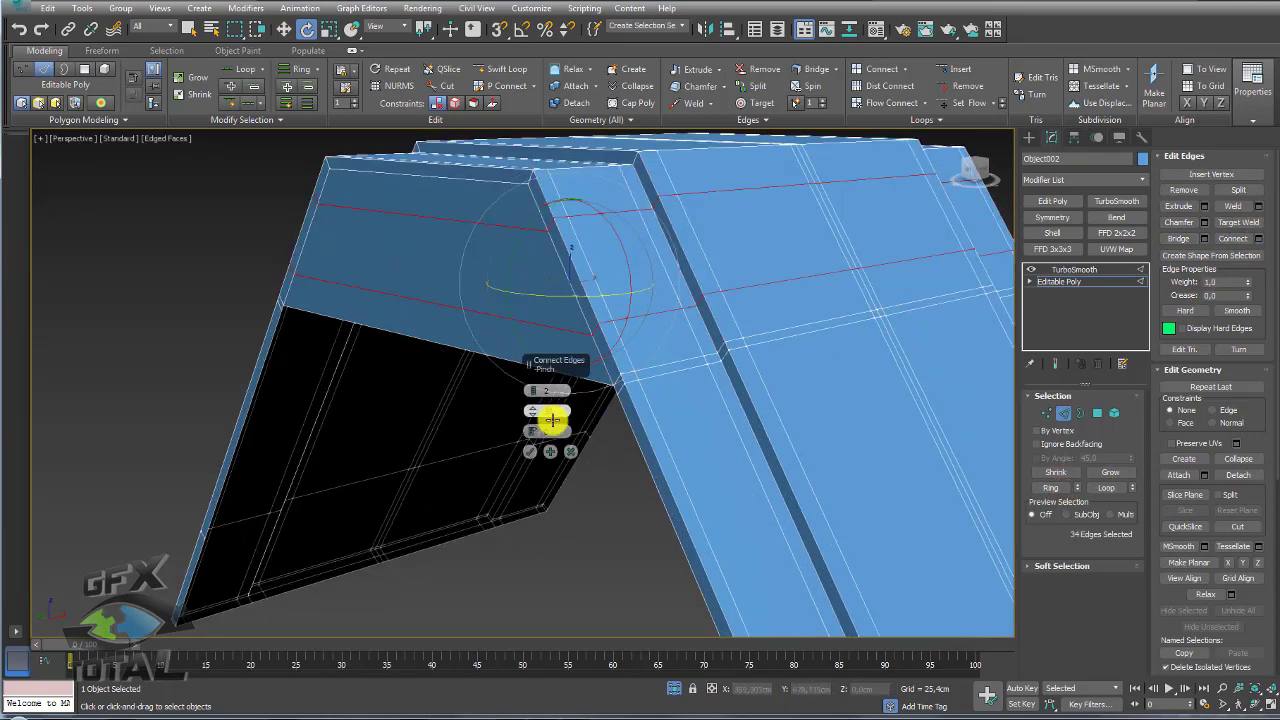
left_click_drag(533, 431, 528, 165)
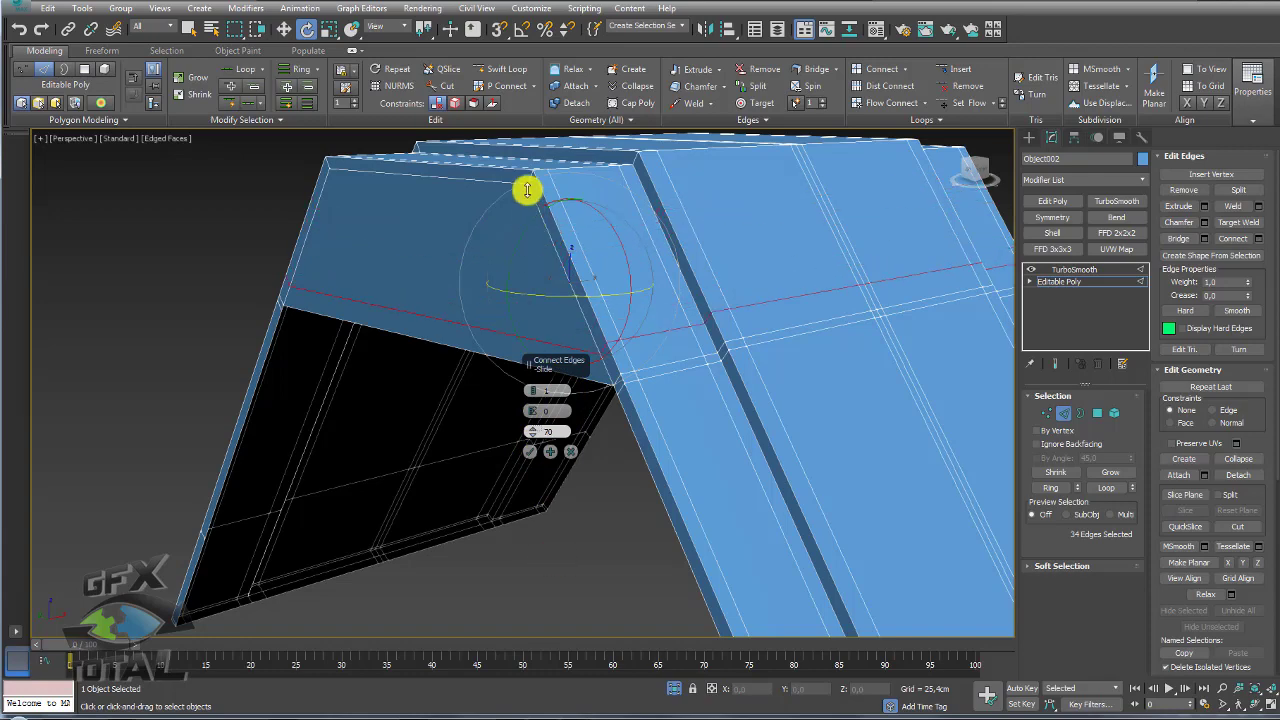
left_click(530, 451)
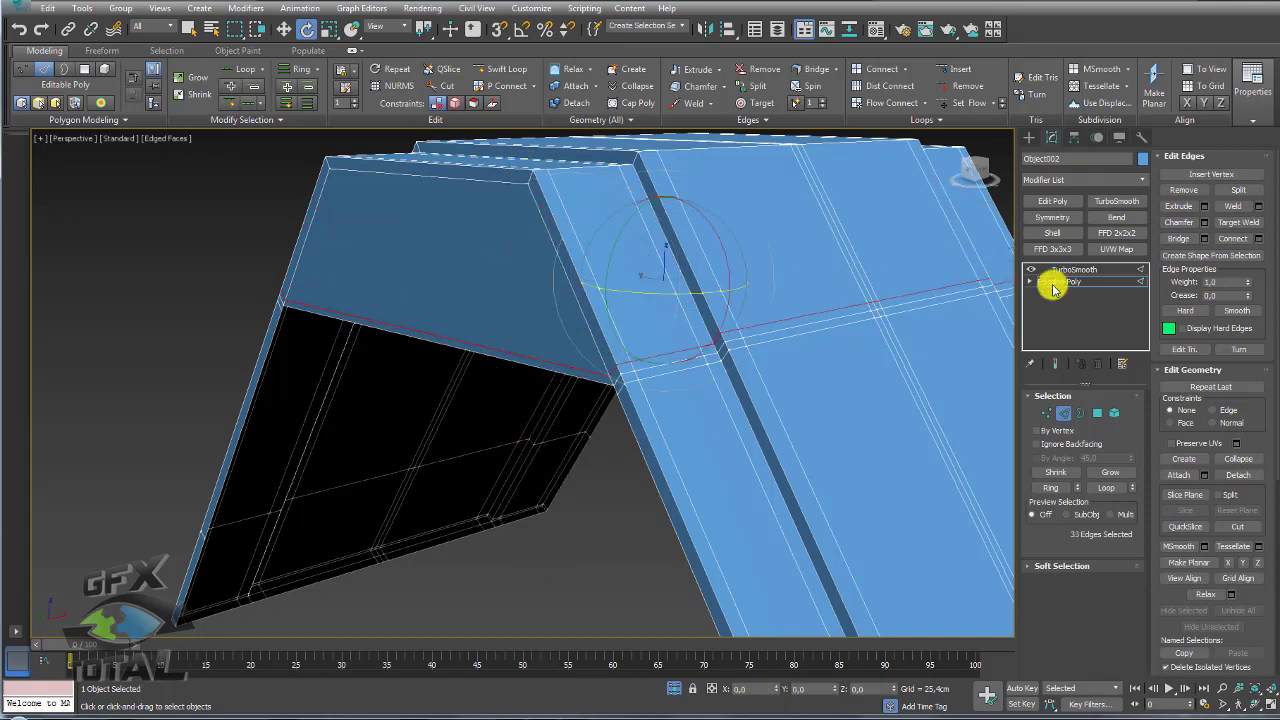
left_click(1060, 271)
scroll(670, 330, "down", 5)
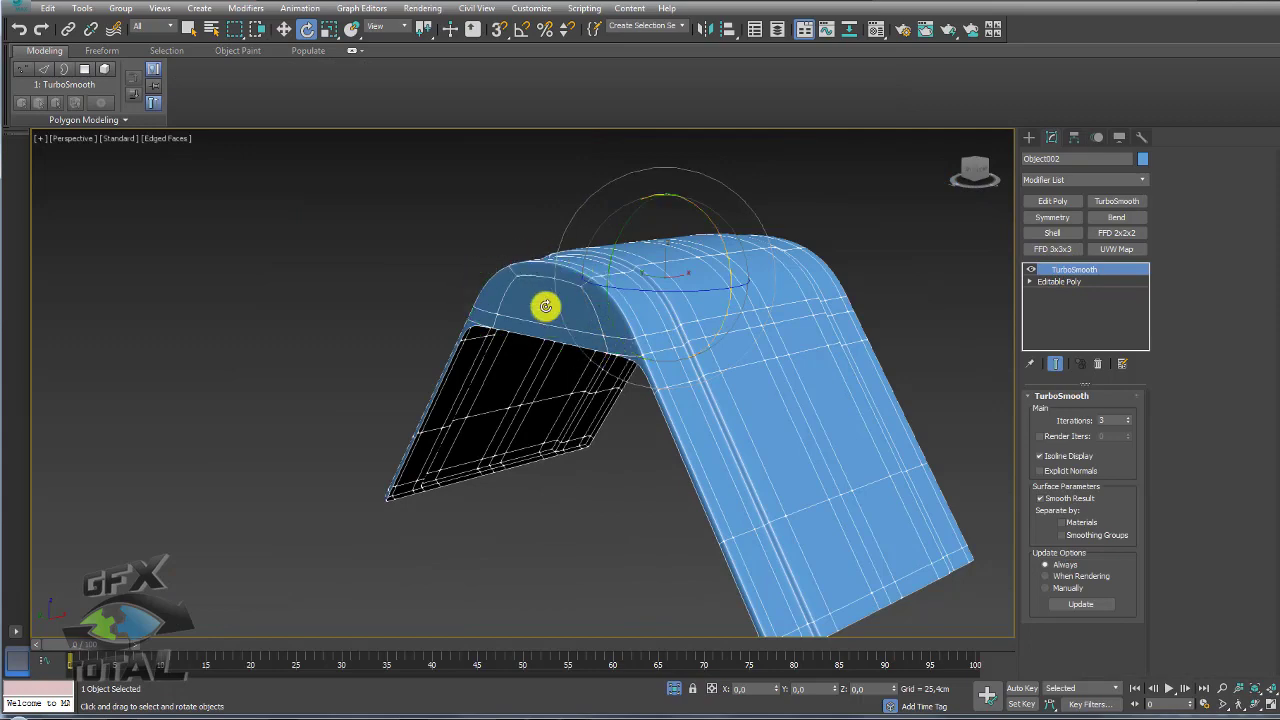
Step: On Object002's Editable Poly, ring a top edge and connect it with a new loop
left_click(1060, 281)
middle_click_drag(497, 329, 710, 343, "alt")
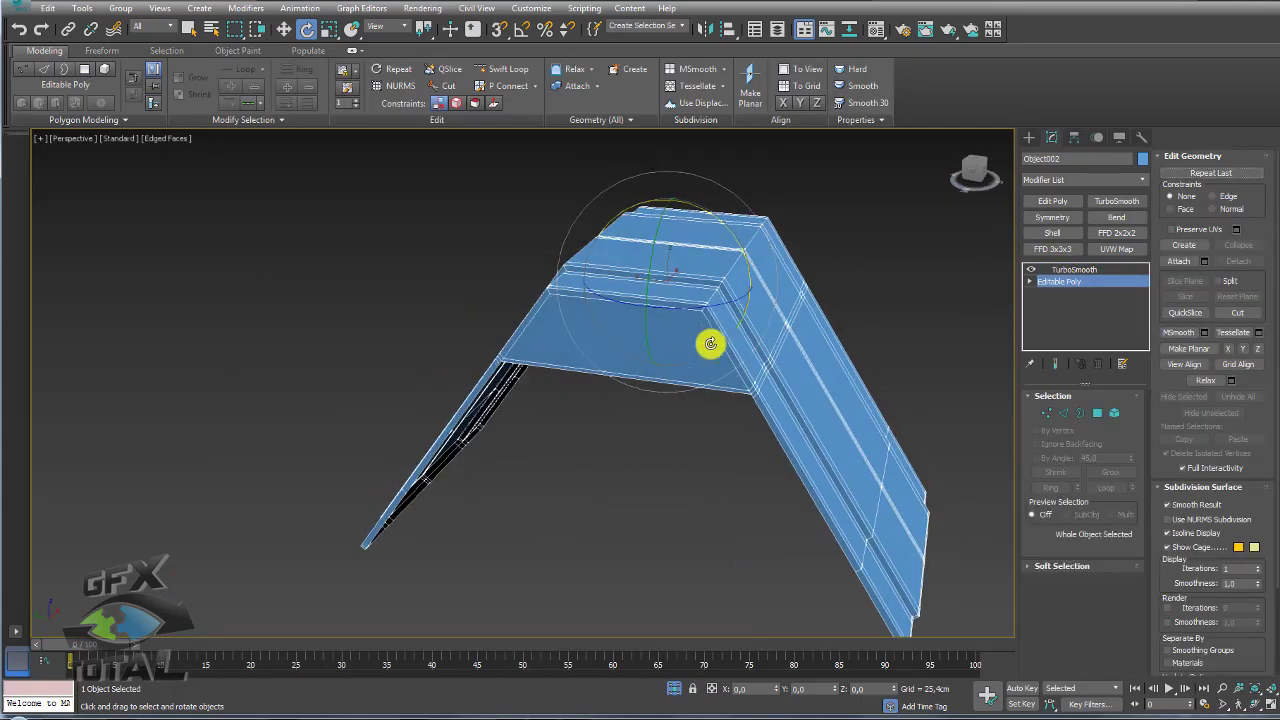
left_click(1062, 413)
left_click(634, 303)
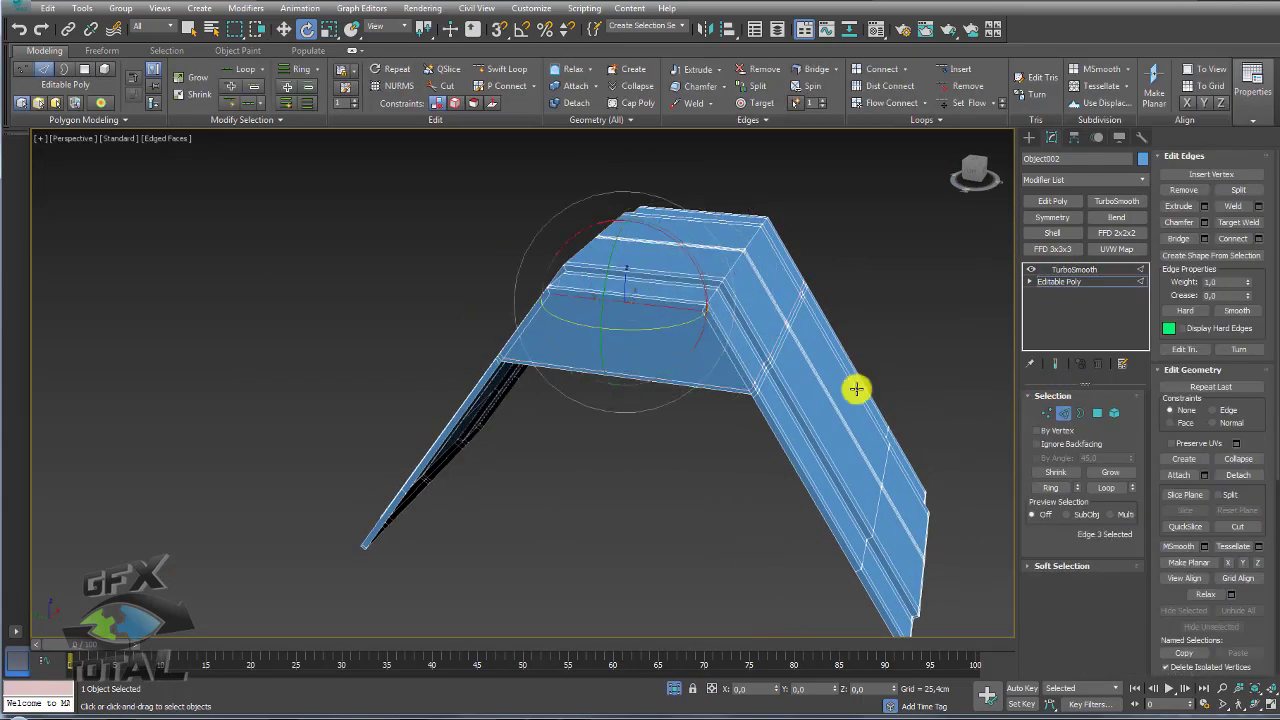
left_click(1051, 488)
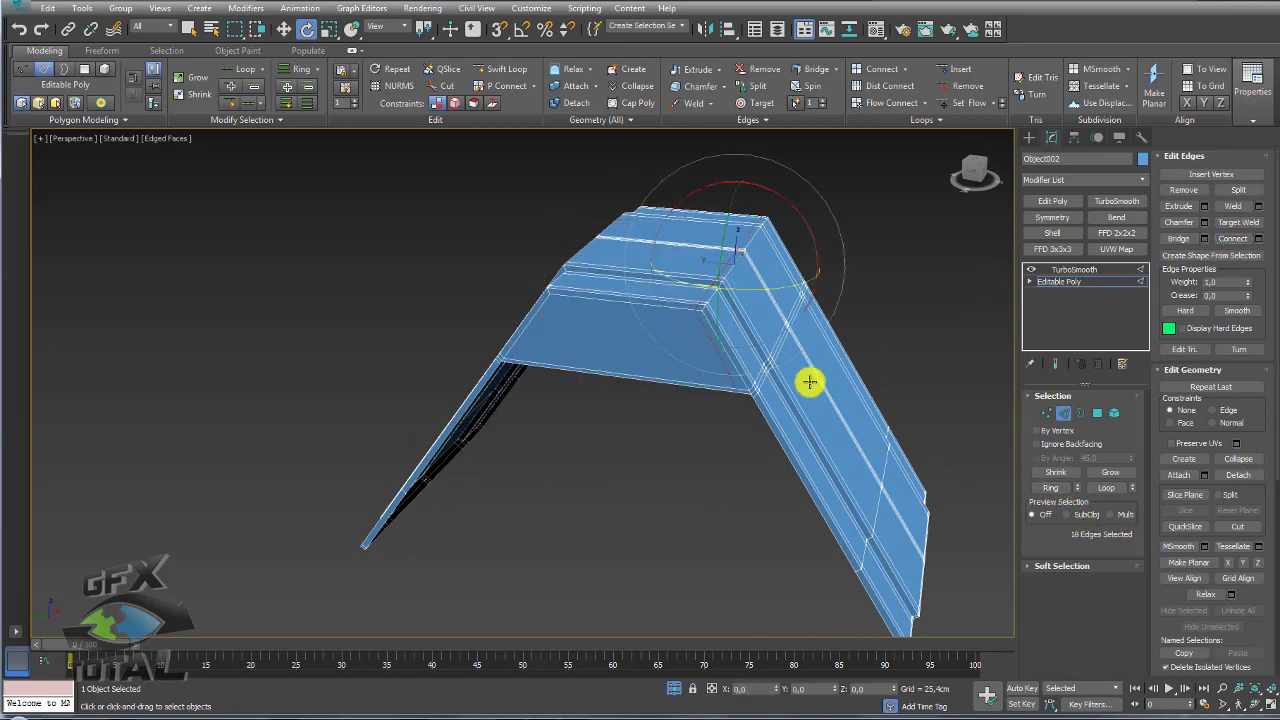
middle_click_drag(811, 380, 814, 386, "alt")
left_click(1259, 238)
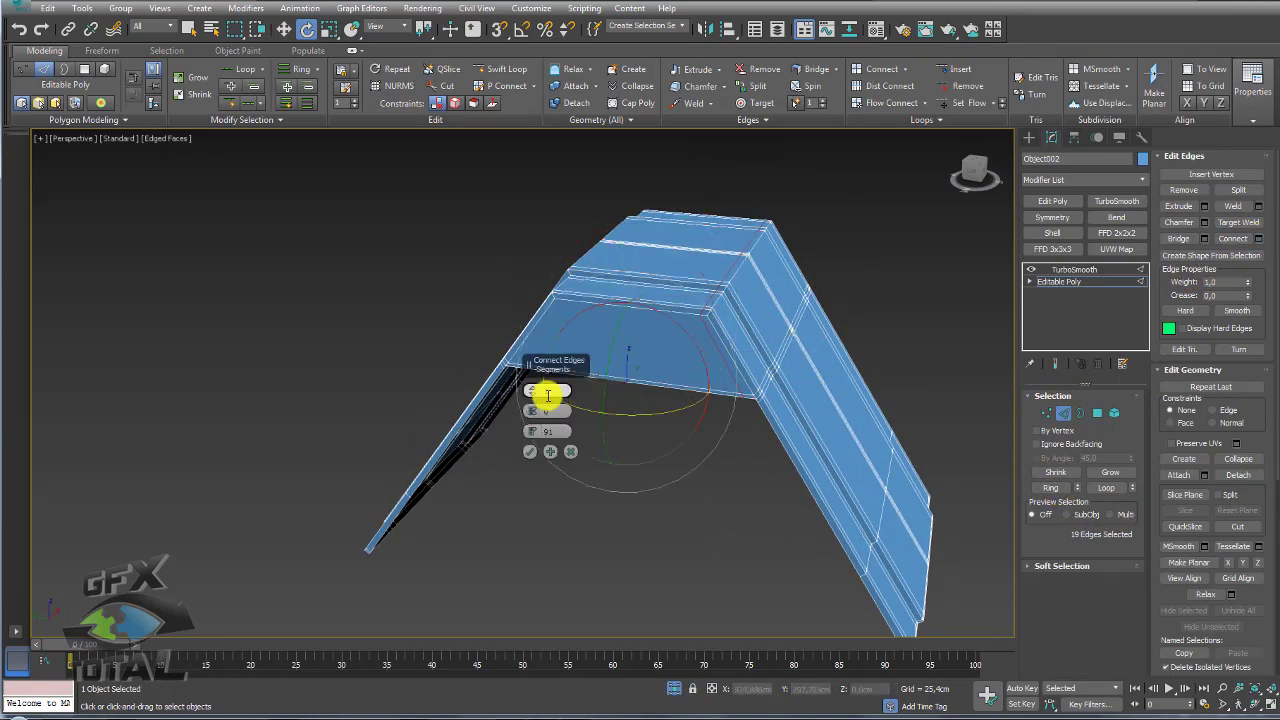
left_click(535, 453)
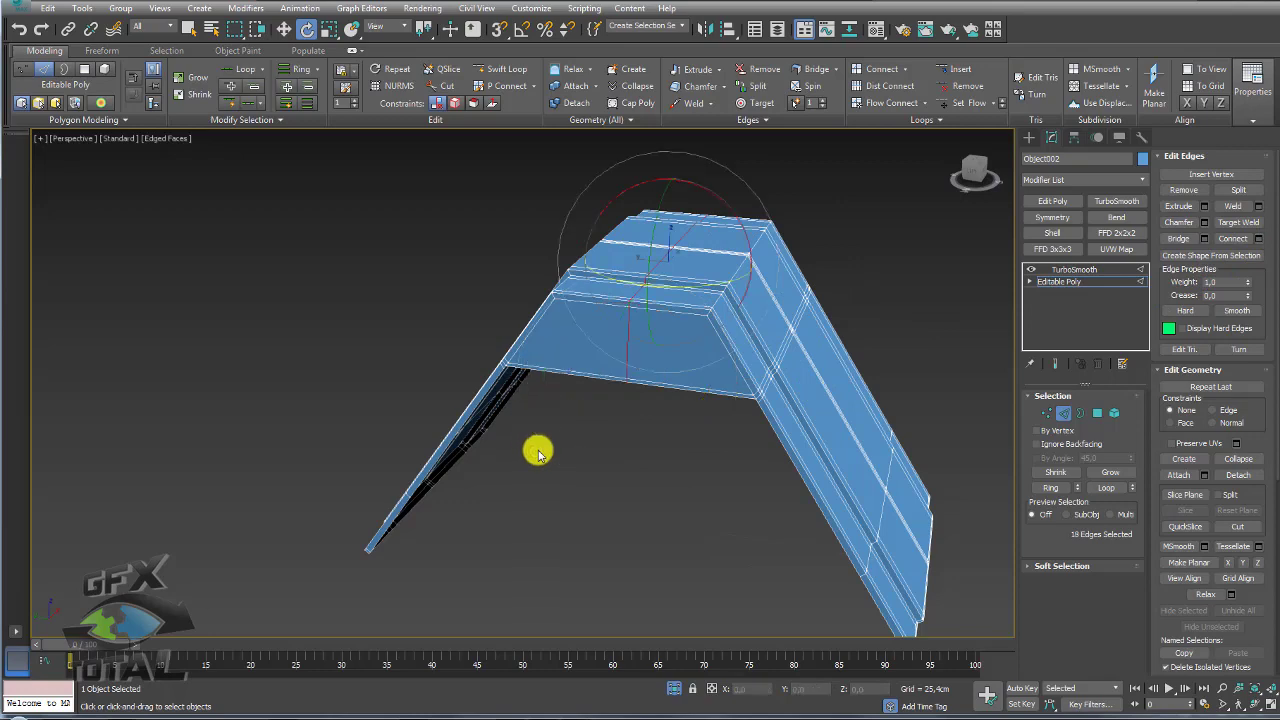
scroll(705, 372, "up", 3)
scroll(720, 370, "up", 2)
Step: Raise the selected top edges about 3 cm on Z into a peaked ridge
scroll(720, 370, "down", 3)
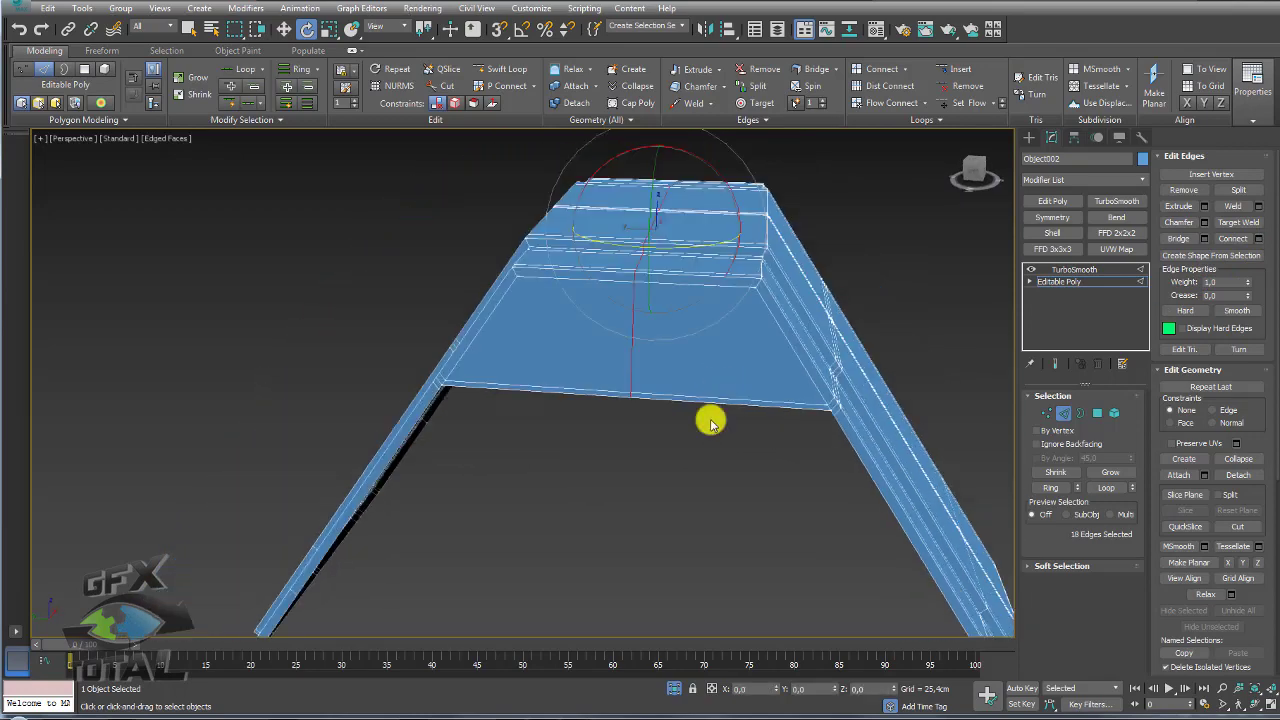
mouse_move(708, 423)
middle_mouse_down("alt")
mouse_move(723, 400)
mouse_move(737, 514)
middle_mouse_up("alt")
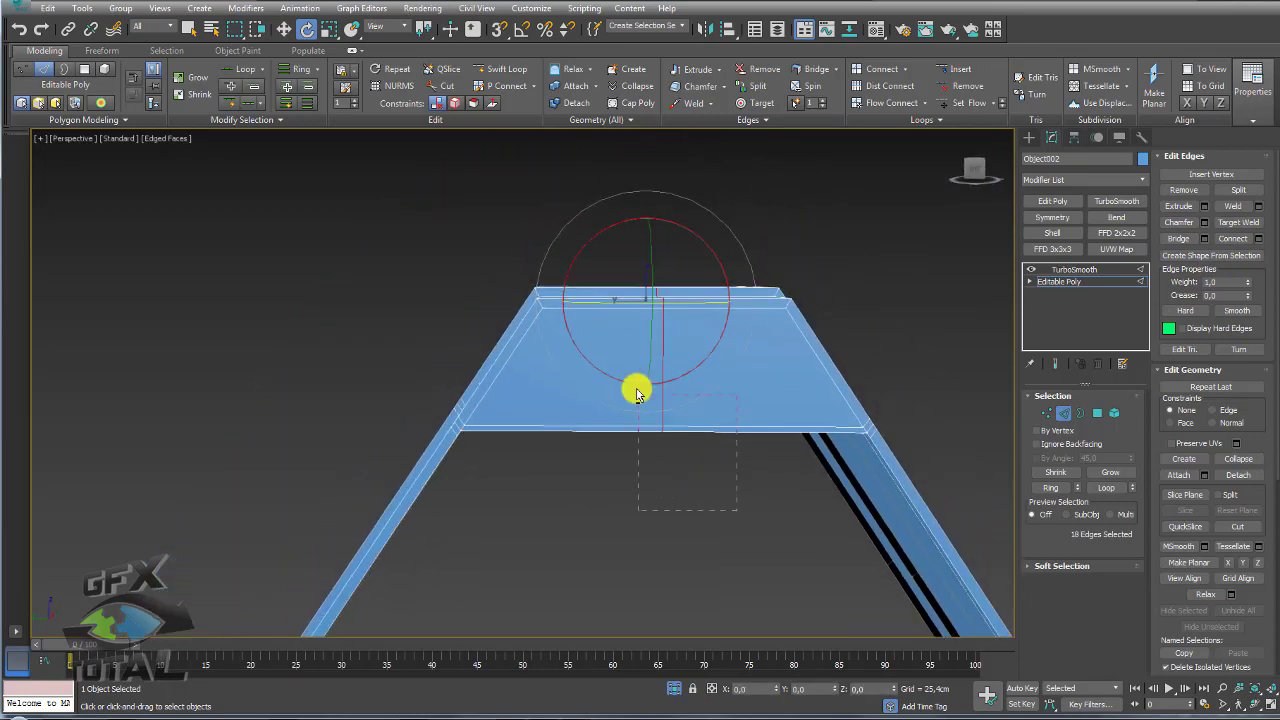
middle_click_drag(714, 391, 651, 257, "alt")
key("w")
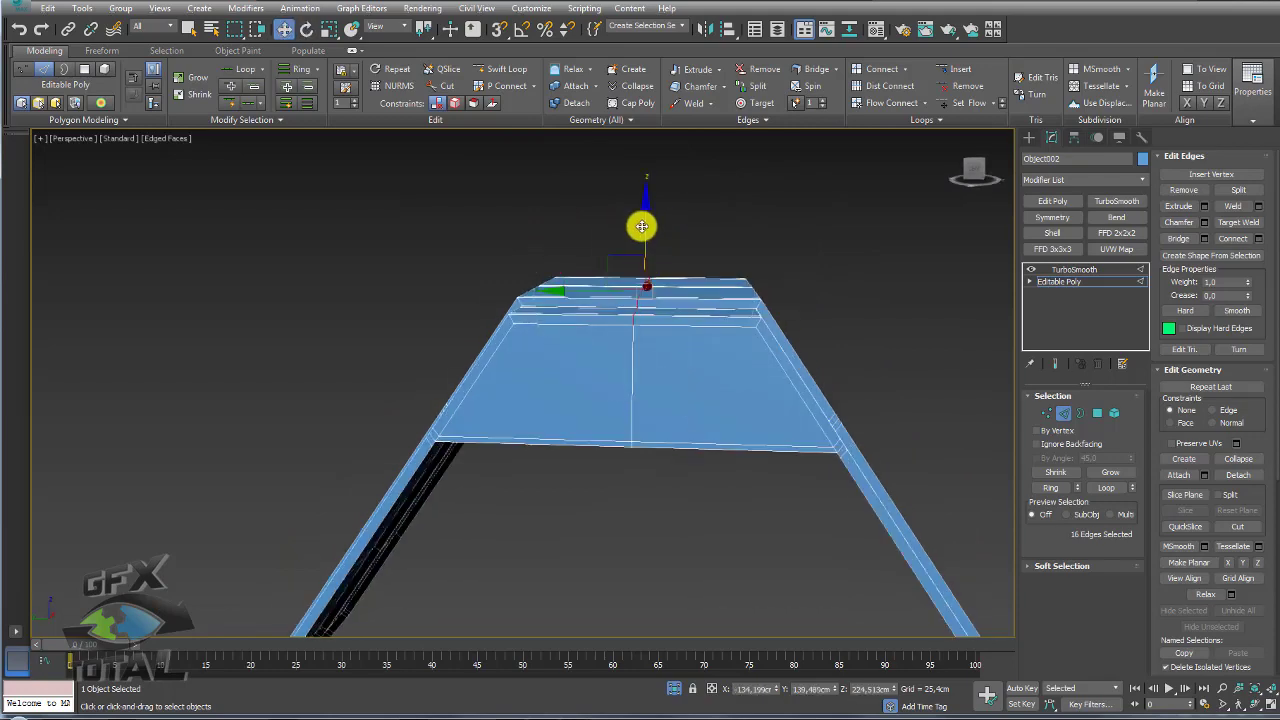
left_click_drag(646, 211, 646, 204)
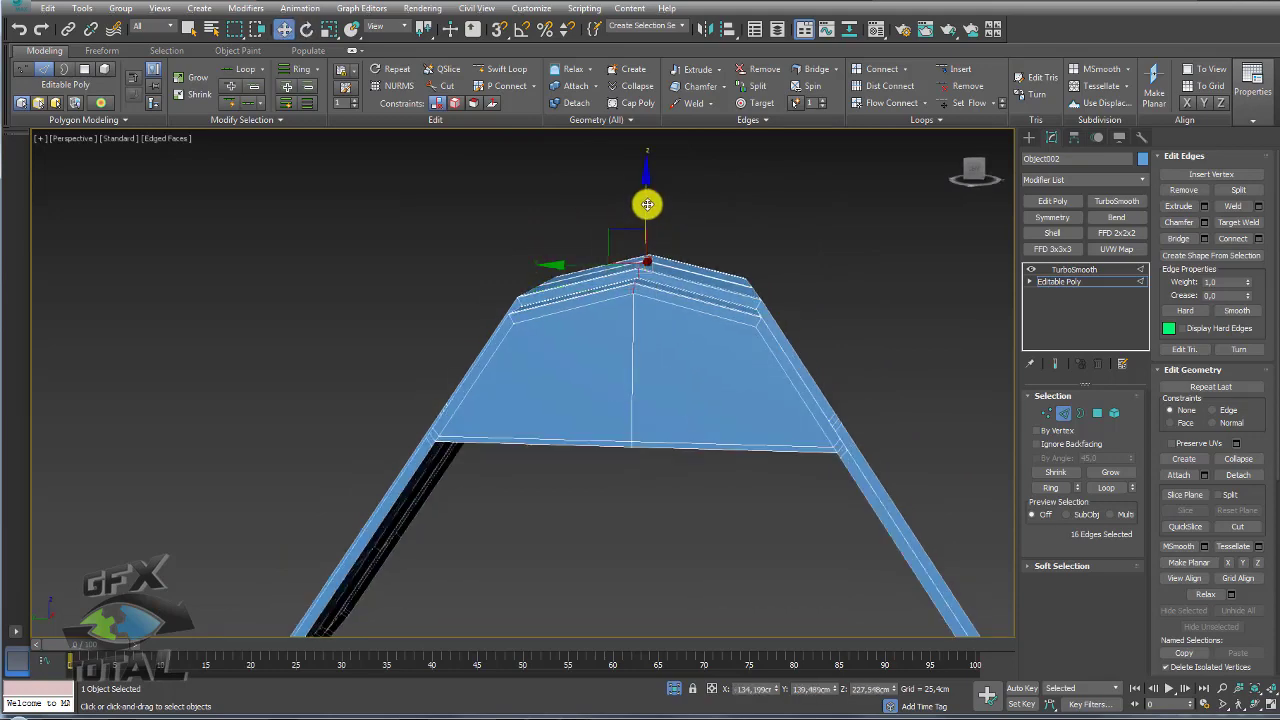
Step: Ring the front face's vertical centre edge and connect it with a horizontal loop
mouse_move(796, 298)
middle_mouse_down()
mouse_move(808, 336)
mouse_move(754, 349)
middle_mouse_up()
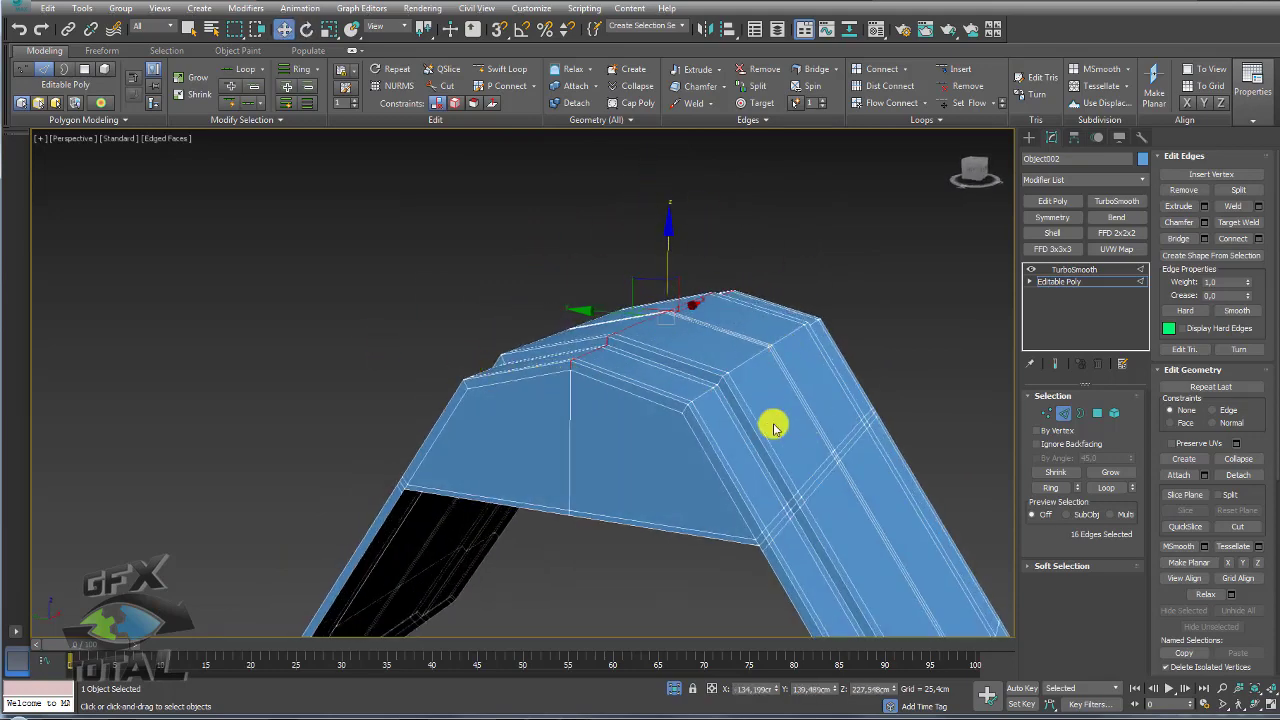
mouse_move(773, 427)
middle_mouse_down("alt")
mouse_move(691, 420)
mouse_move(666, 366)
middle_mouse_up("alt")
left_click(668, 369)
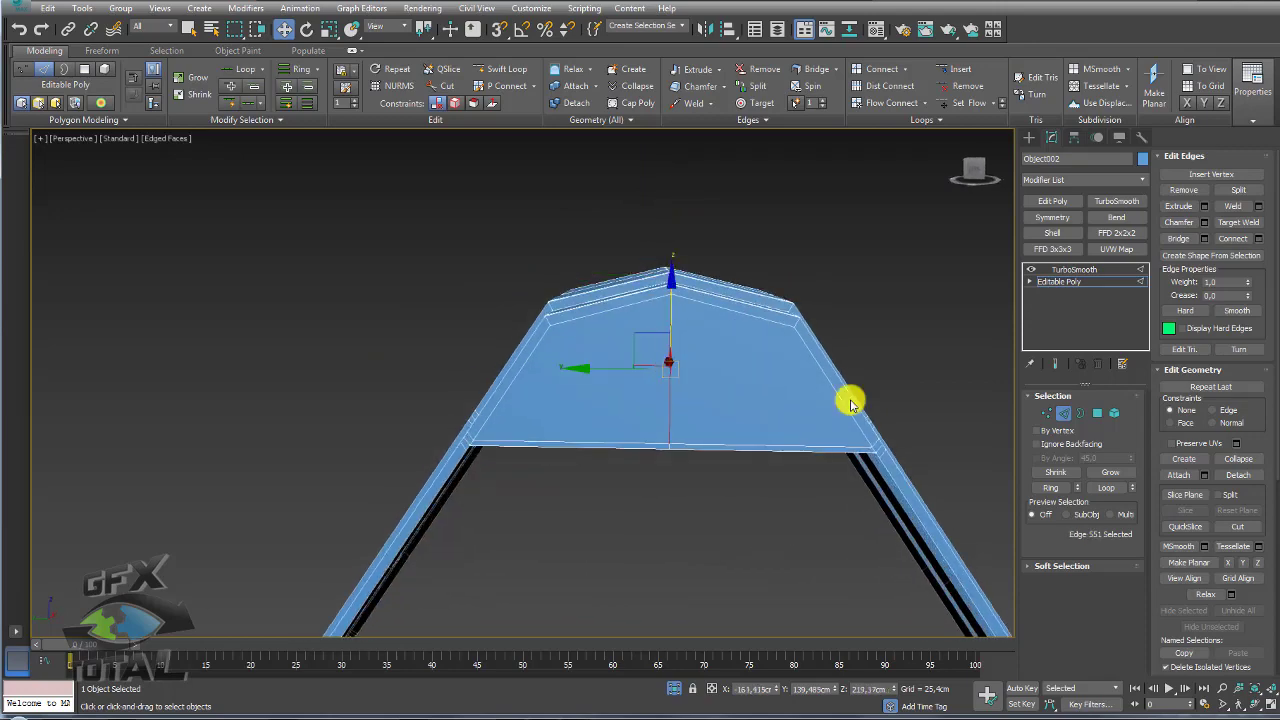
left_click(1062, 484)
left_click(1245, 239)
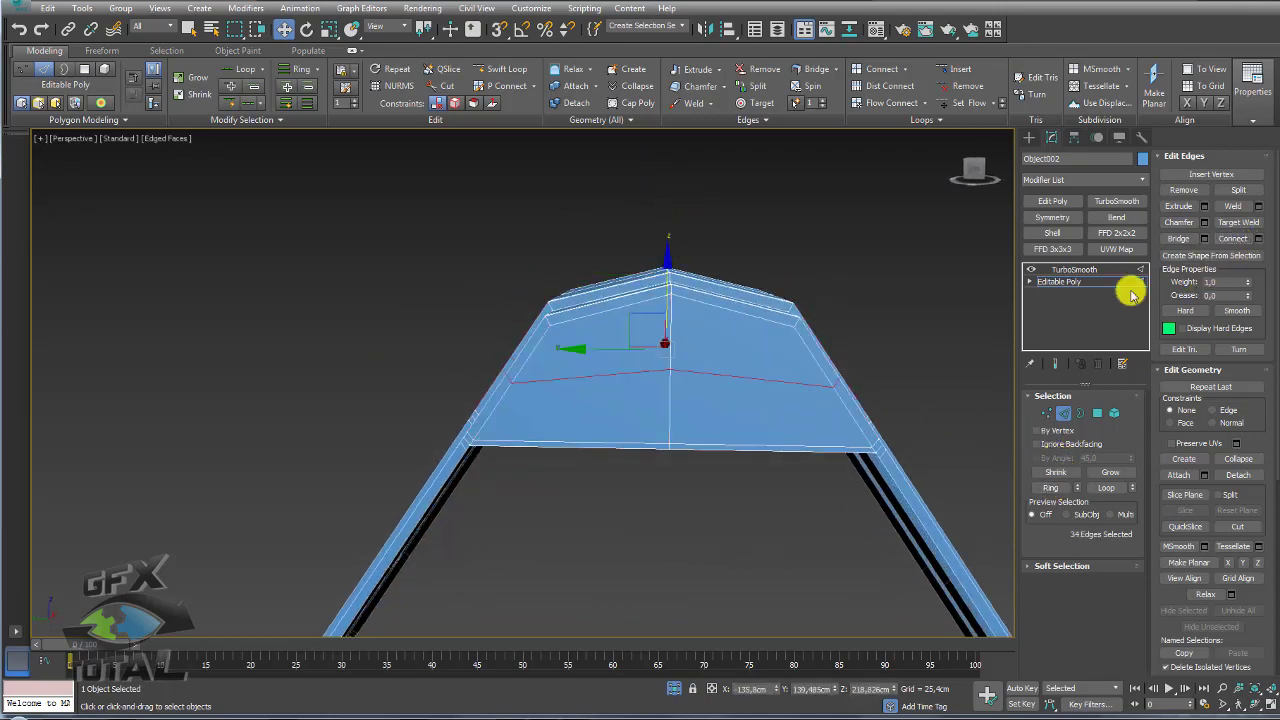
left_click(1046, 414)
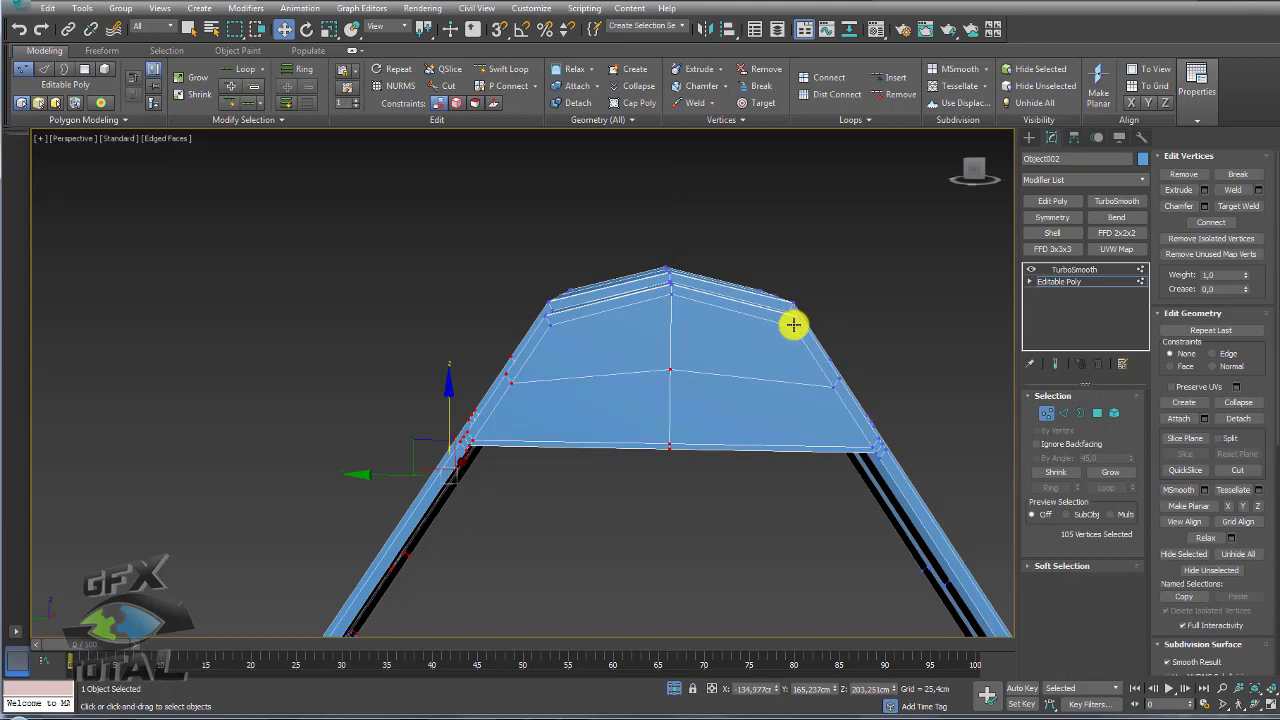
Step: Connect five selected front-face vertices with new edges meeting at the centre
left_click(669, 370, "ctrl")
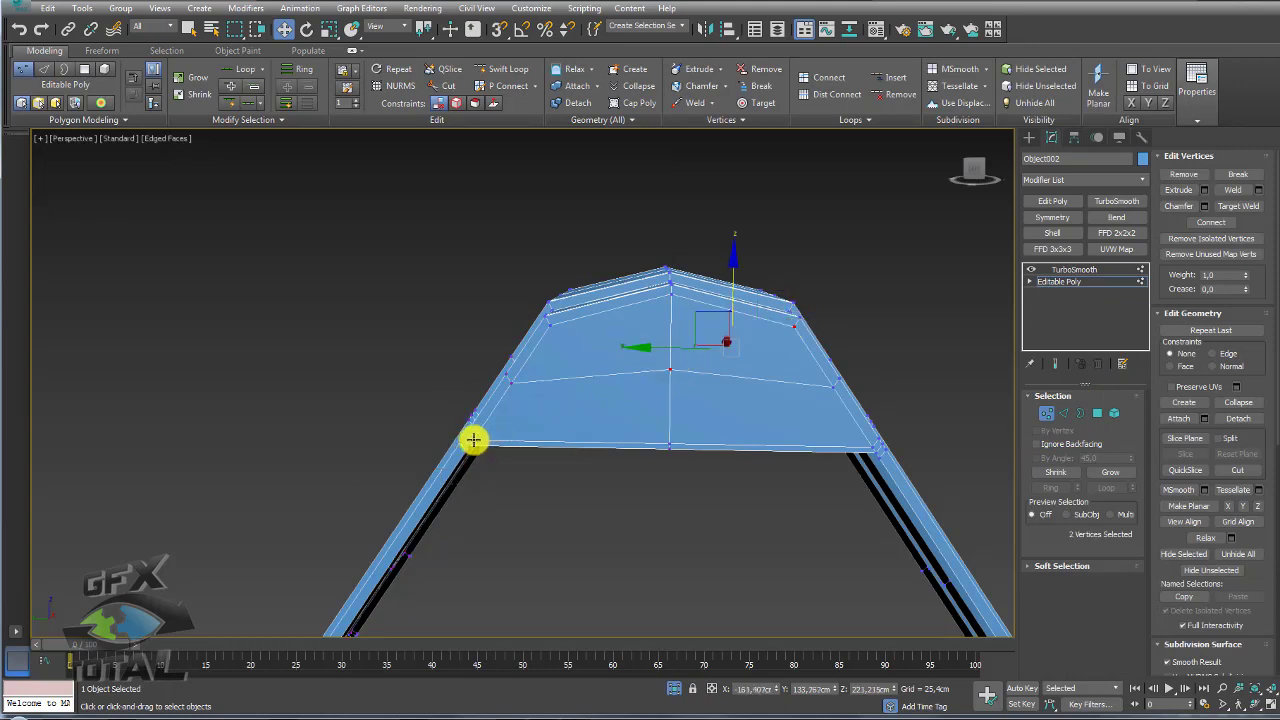
left_click(473, 440, "ctrl")
left_click(550, 326, "ctrl")
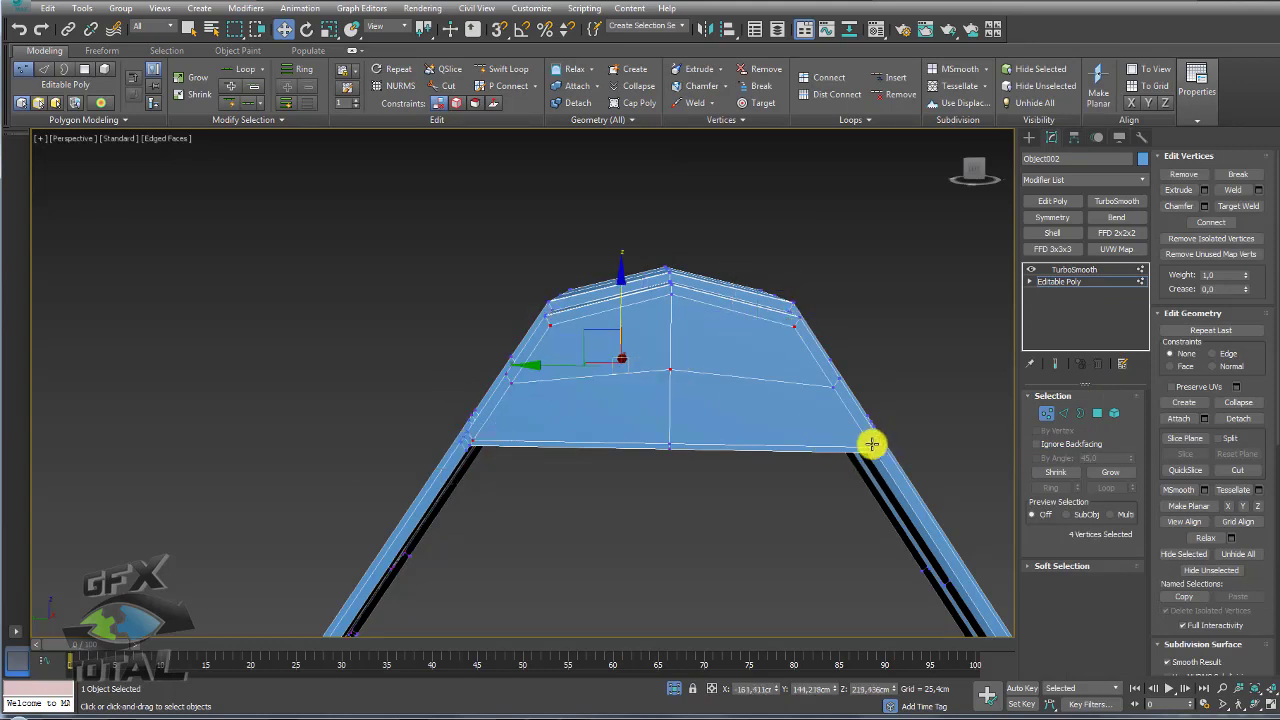
left_click(873, 444, "ctrl")
left_click(1184, 222)
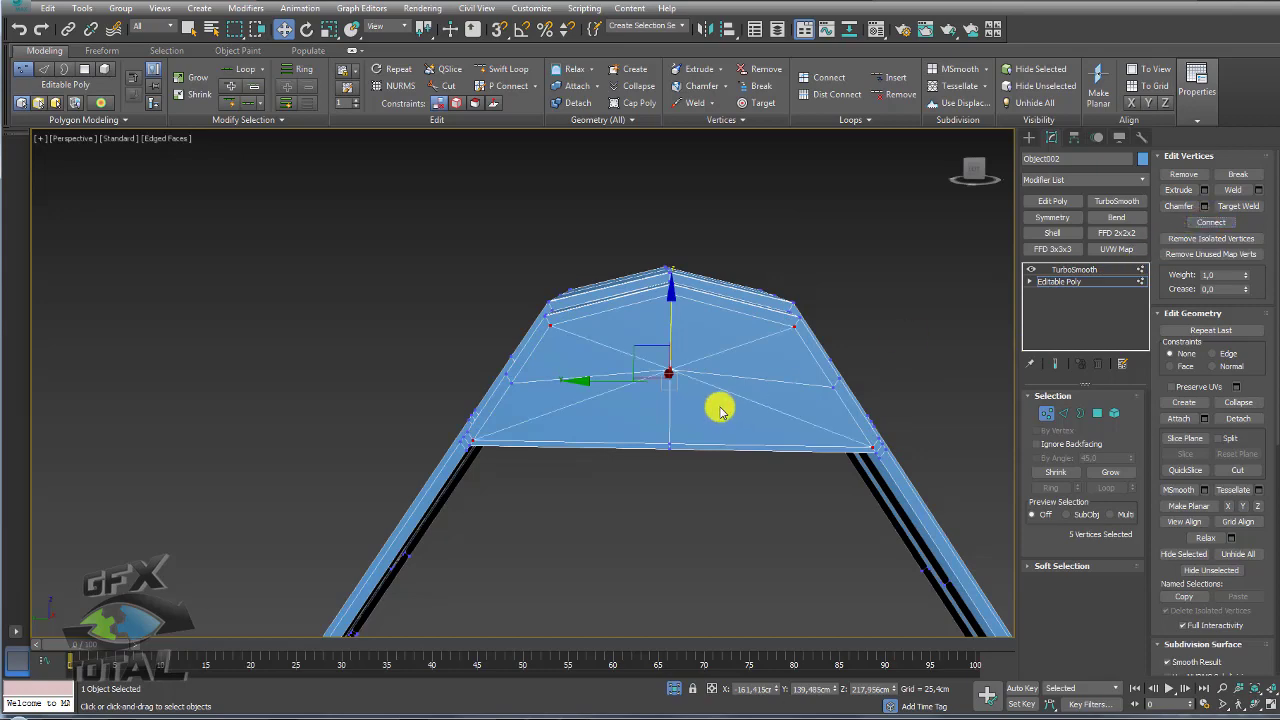
Step: Chamfer the centre vertex and scale the resulting ring of vertices outward
left_click(668, 363)
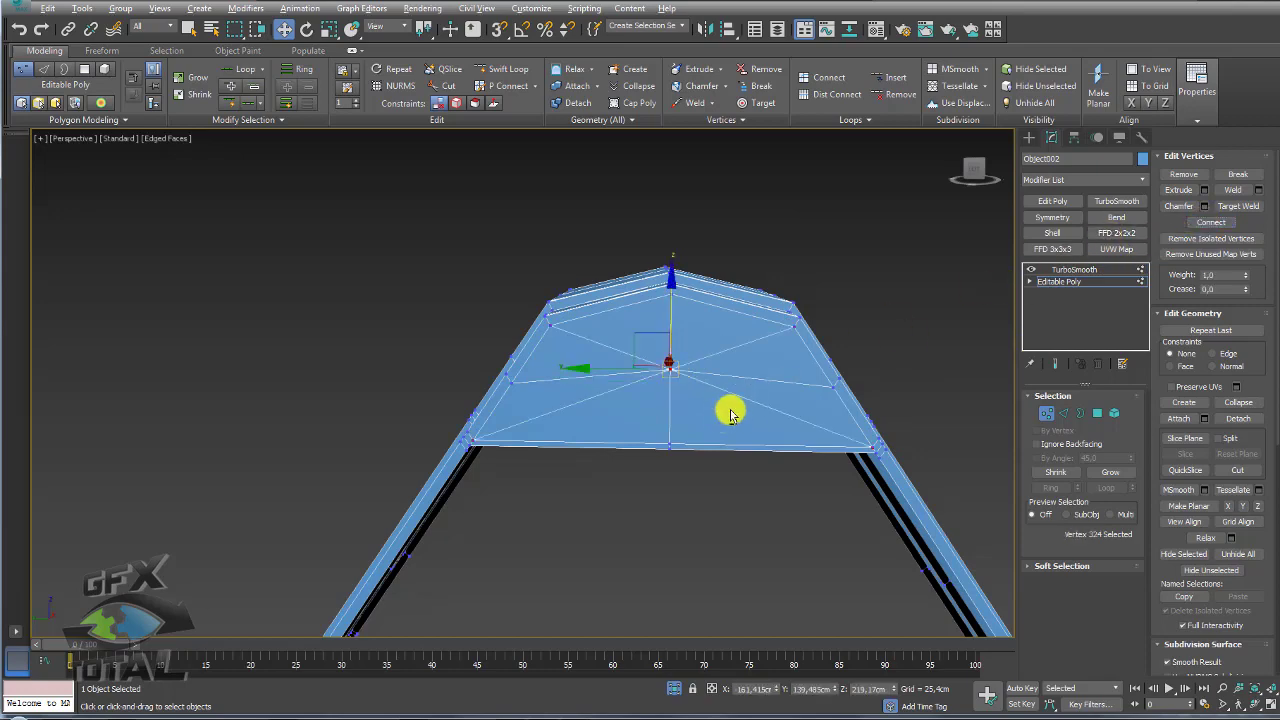
middle_click_drag(730, 414, 820, 400, "alt")
left_click(1204, 206)
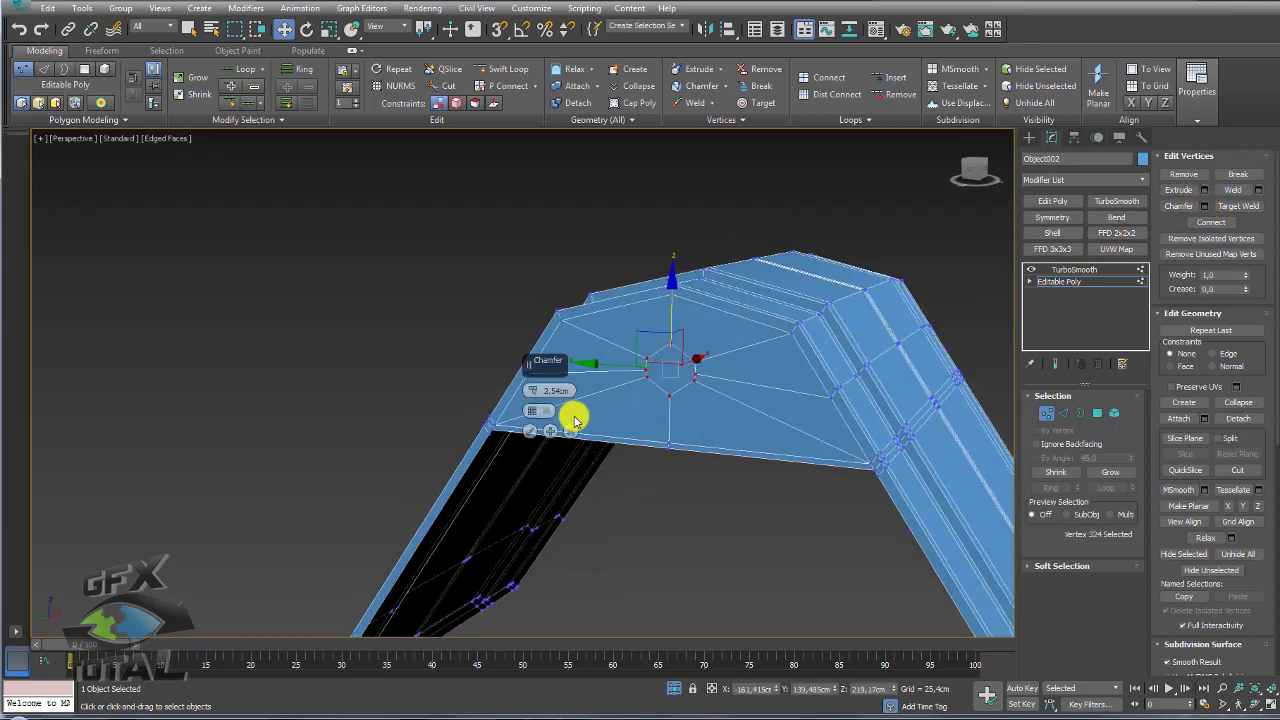
left_click(529, 431)
scroll(674, 380, "up", 4)
key("q")
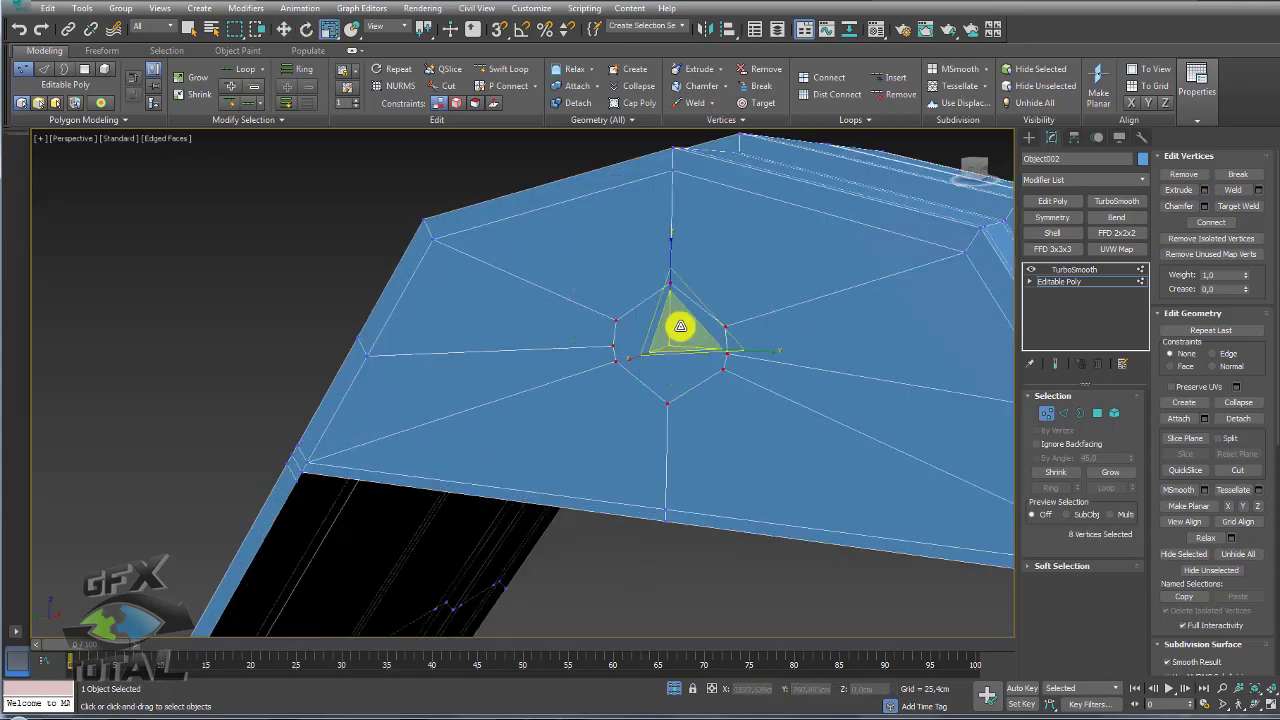
left_click_drag(680, 326, 708, 246)
Step: Delete the centre polygon to open an octagonal hole in the flap's top
left_click(1097, 413, "ctrl")
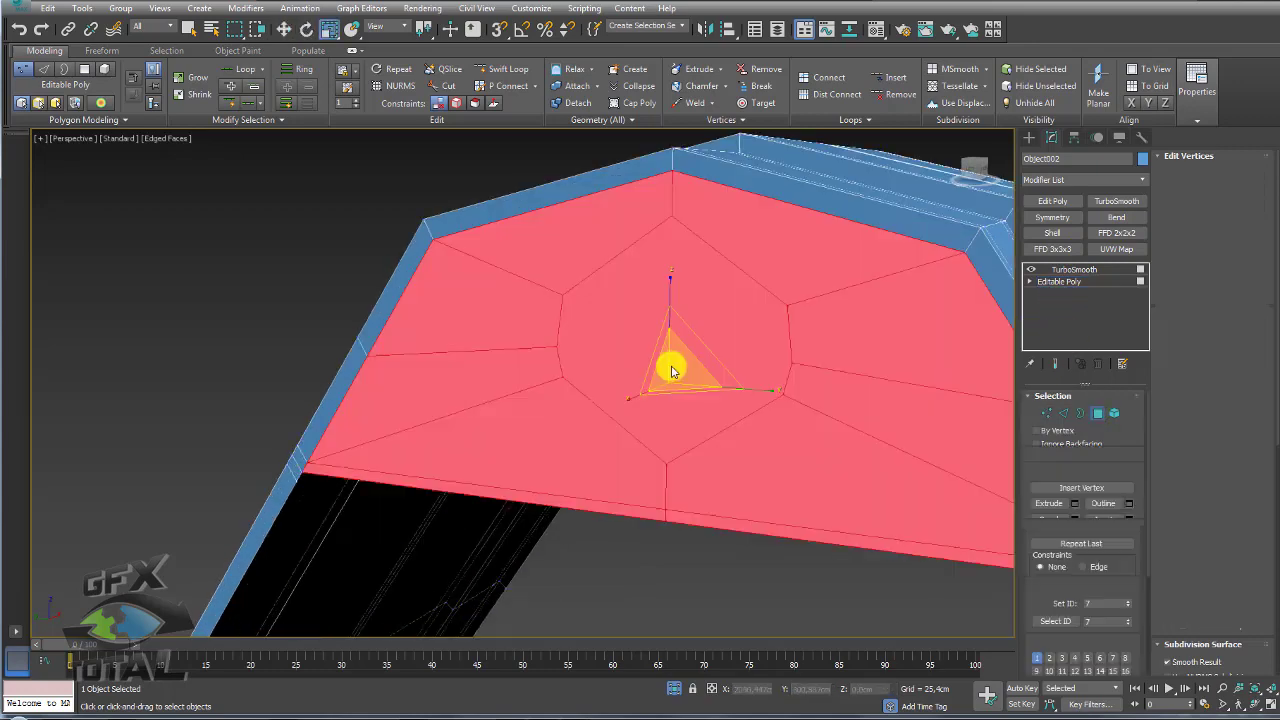
left_click(1055, 472)
key("Delete")
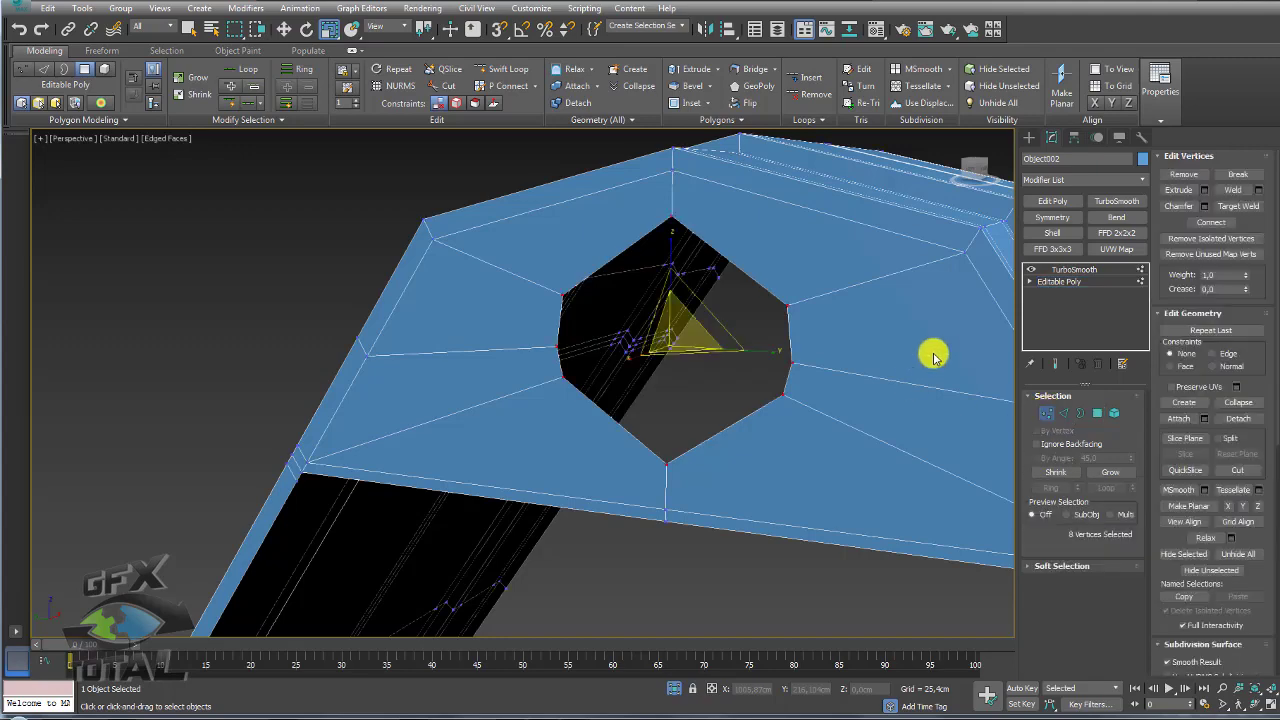
left_click(1059, 281)
mouse_move(700, 350)
middle_mouse_down("alt")
mouse_move(766, 346)
mouse_move(845, 316)
mouse_move(897, 329)
mouse_move(1000, 250)
middle_mouse_up("alt")
Step: Create a cylinder beside the lid and set its Sides to 8
left_click(1029, 137)
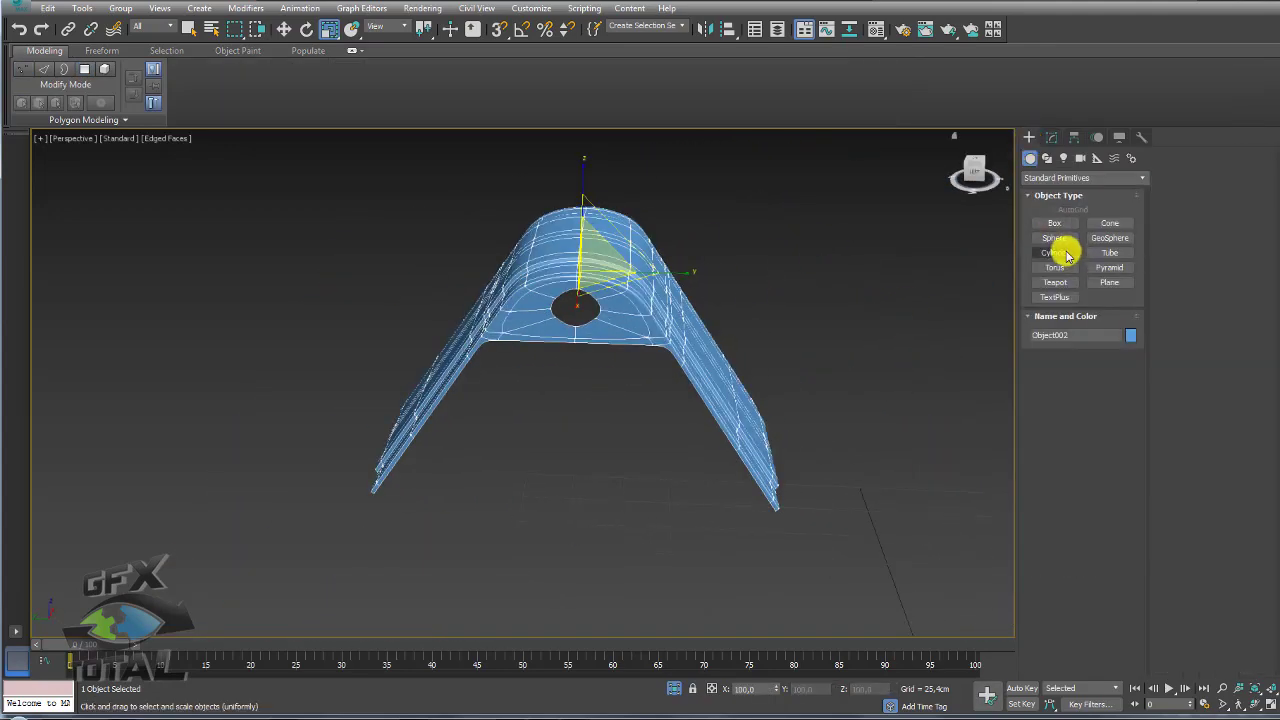
left_click(1055, 252)
left_click_drag(817, 523, 848, 535)
left_click(866, 412)
right_click(868, 410)
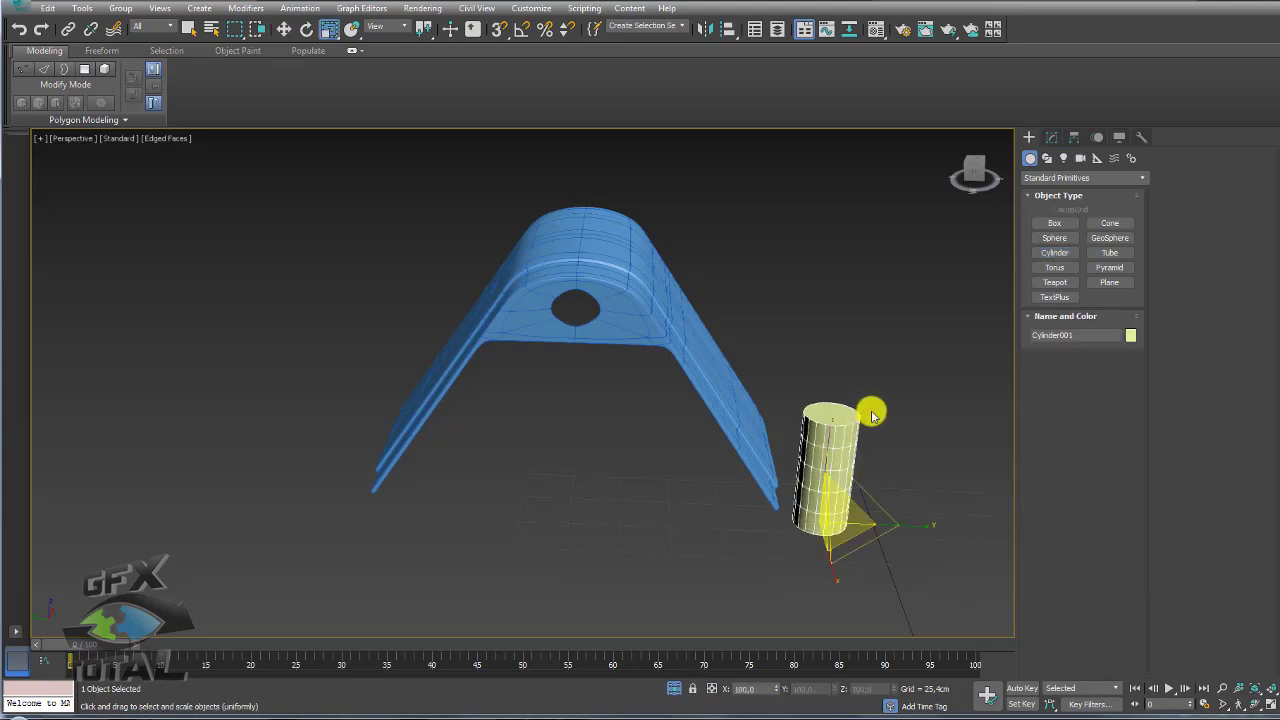
left_click(1051, 137)
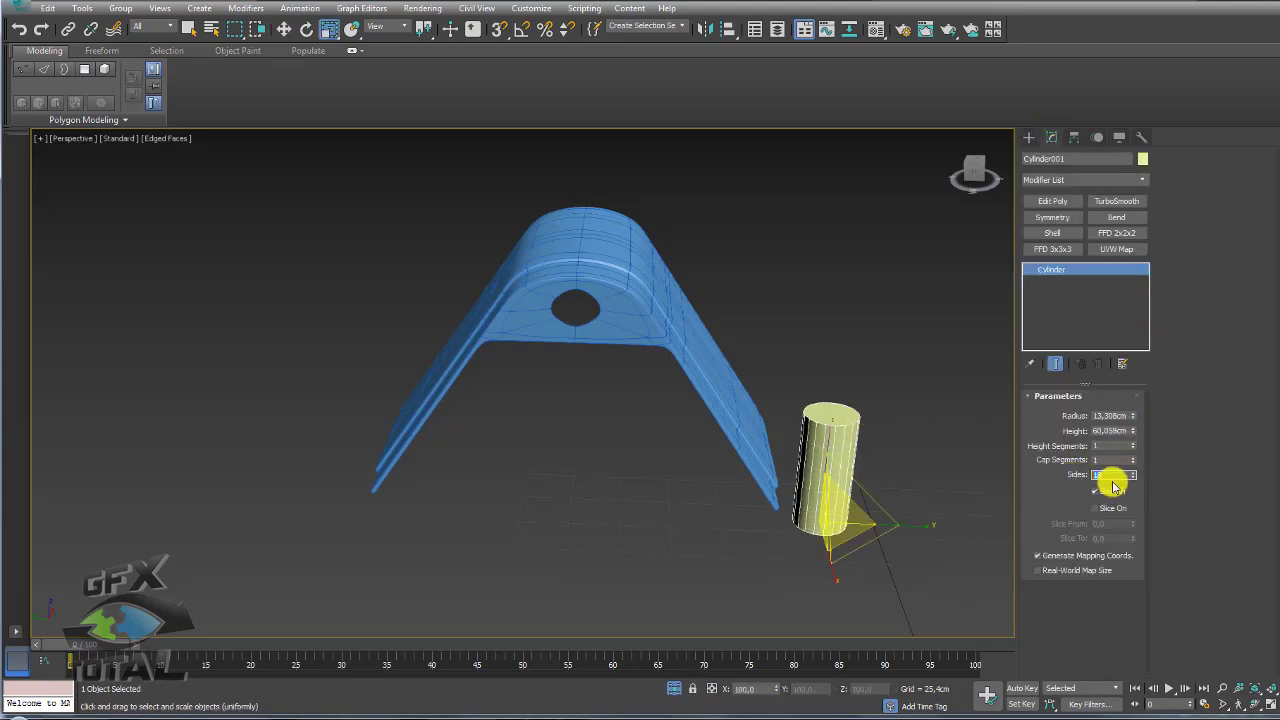
type("8")
key("Return")
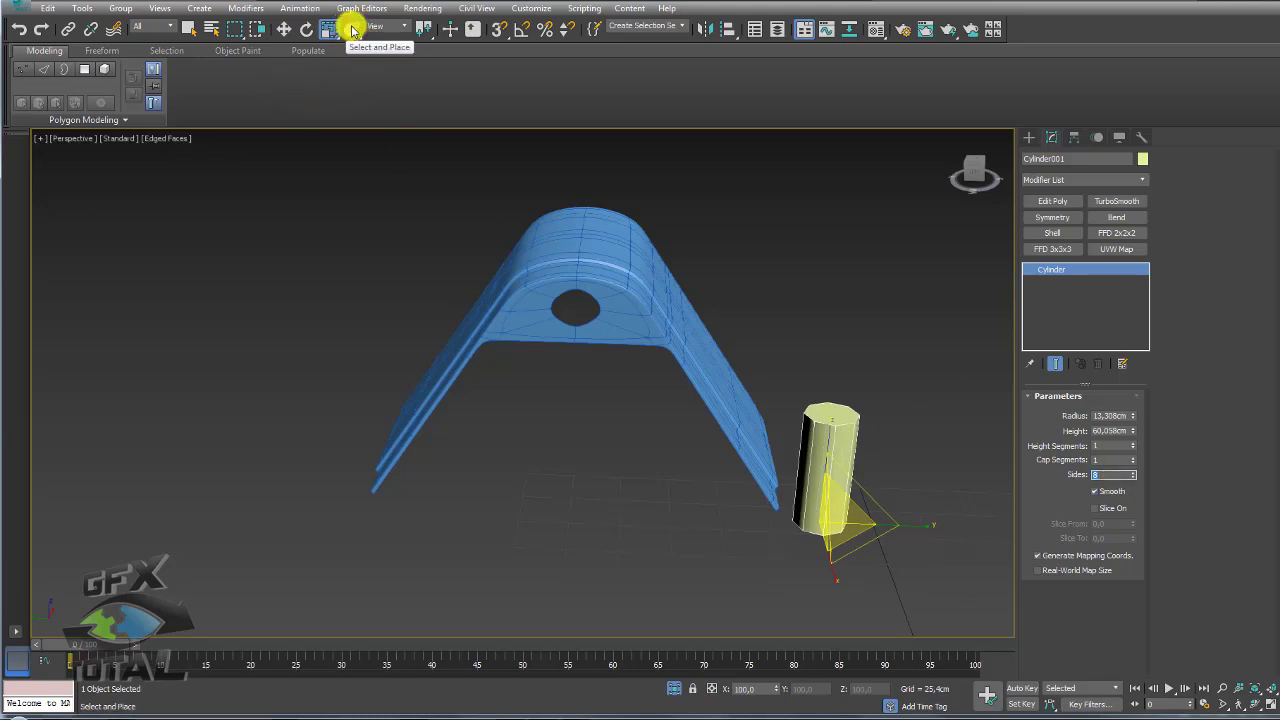
Step: Place the cylinder onto the arched lid, shrink it, and briefly open Mirror settings
left_click(352, 29)
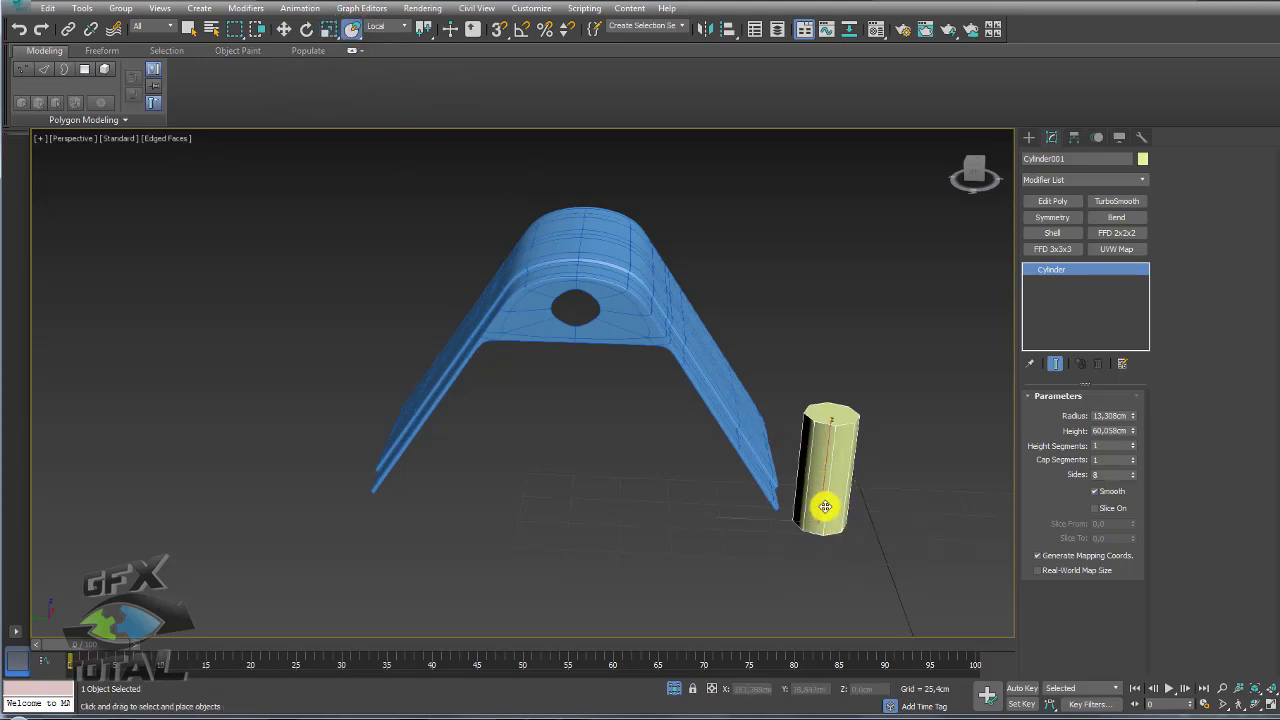
mouse_move(825, 506)
left_mouse_down()
mouse_move(640, 357)
mouse_move(629, 323)
mouse_move(634, 434)
left_mouse_up()
key("e")
key("r")
middle_click_drag(634, 434, 665, 404, "alt")
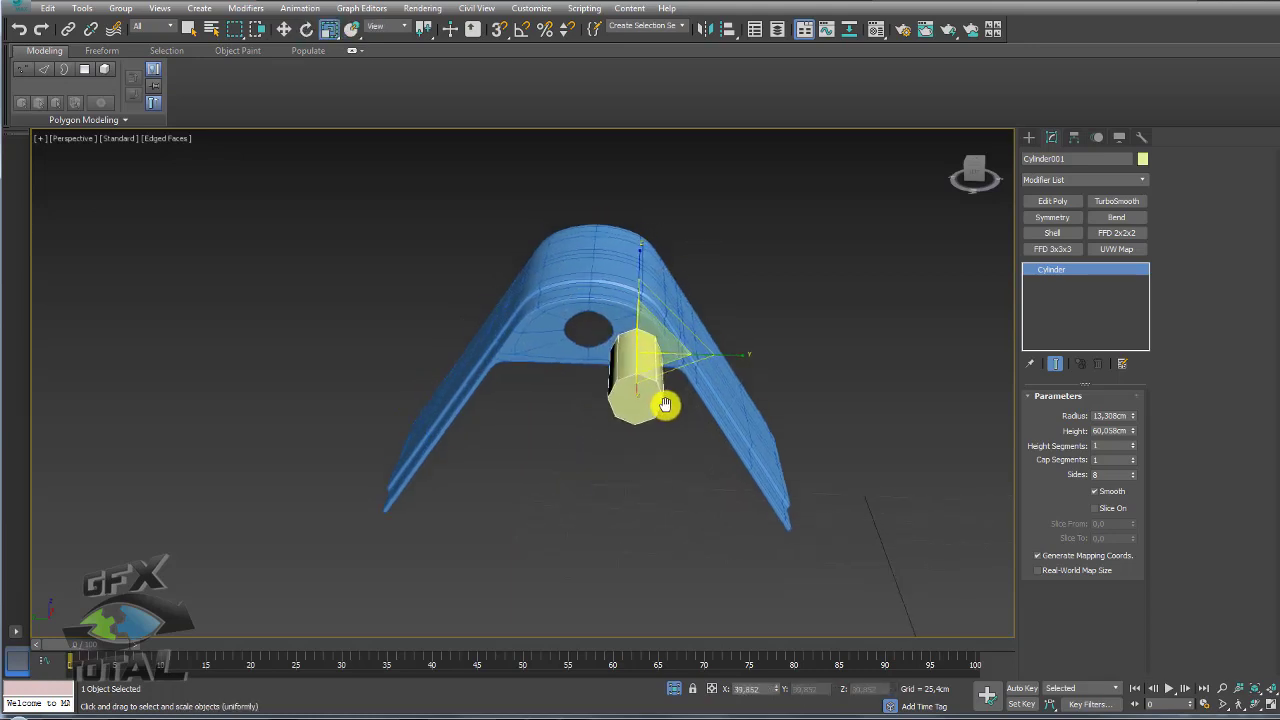
scroll(757, 274, "up", 2)
scroll(740, 200, "up", 2)
left_click(708, 31)
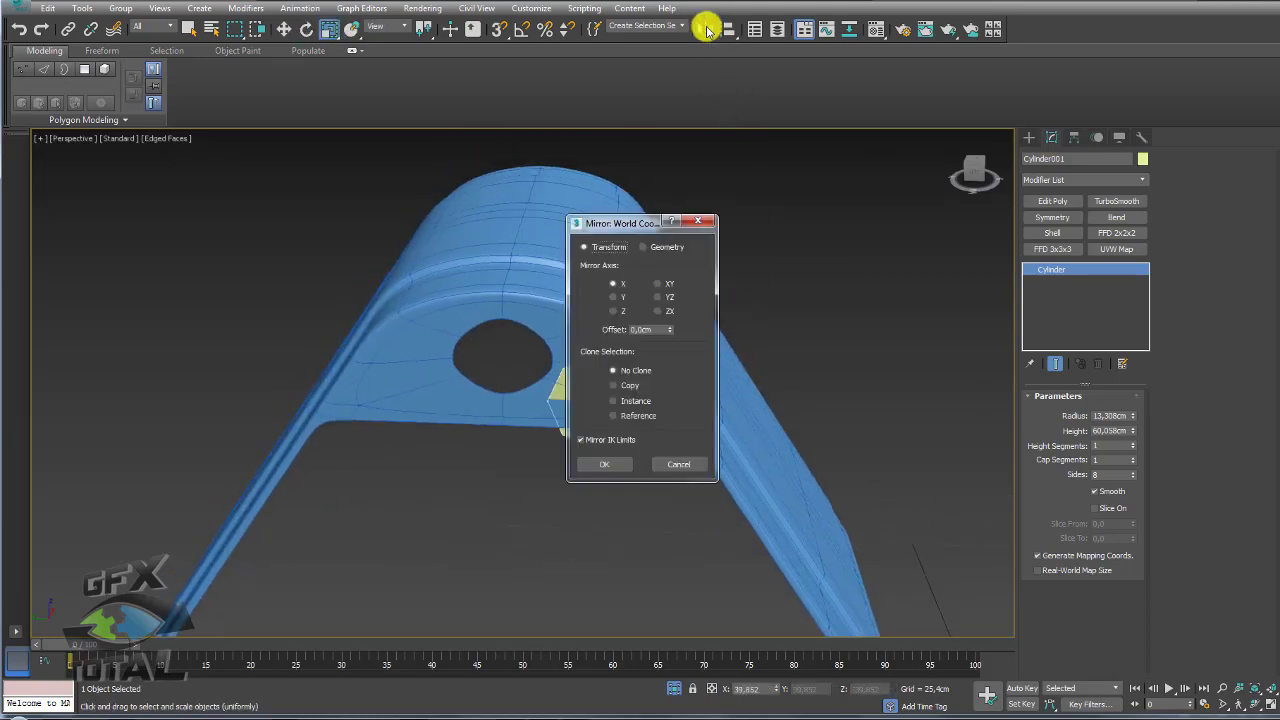
left_click(698, 221)
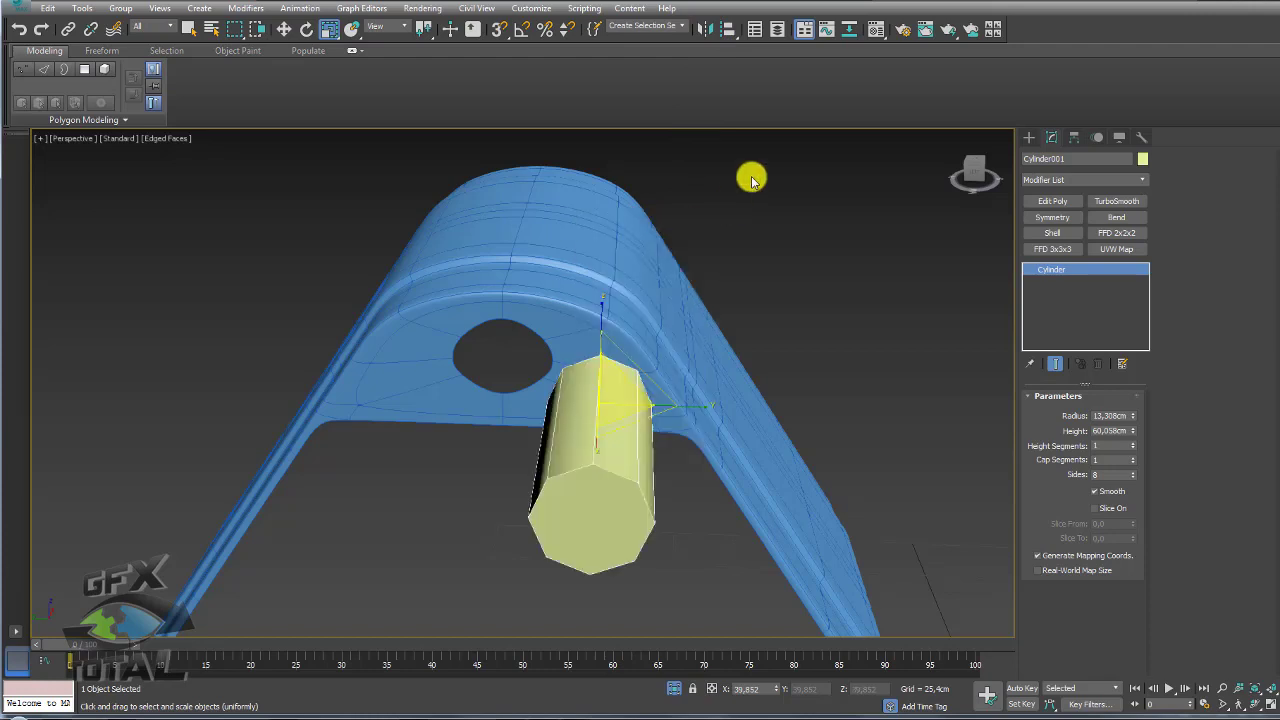
Step: Align Cylinder001 to the lid's centre on Y Position, center to center
left_click(729, 28)
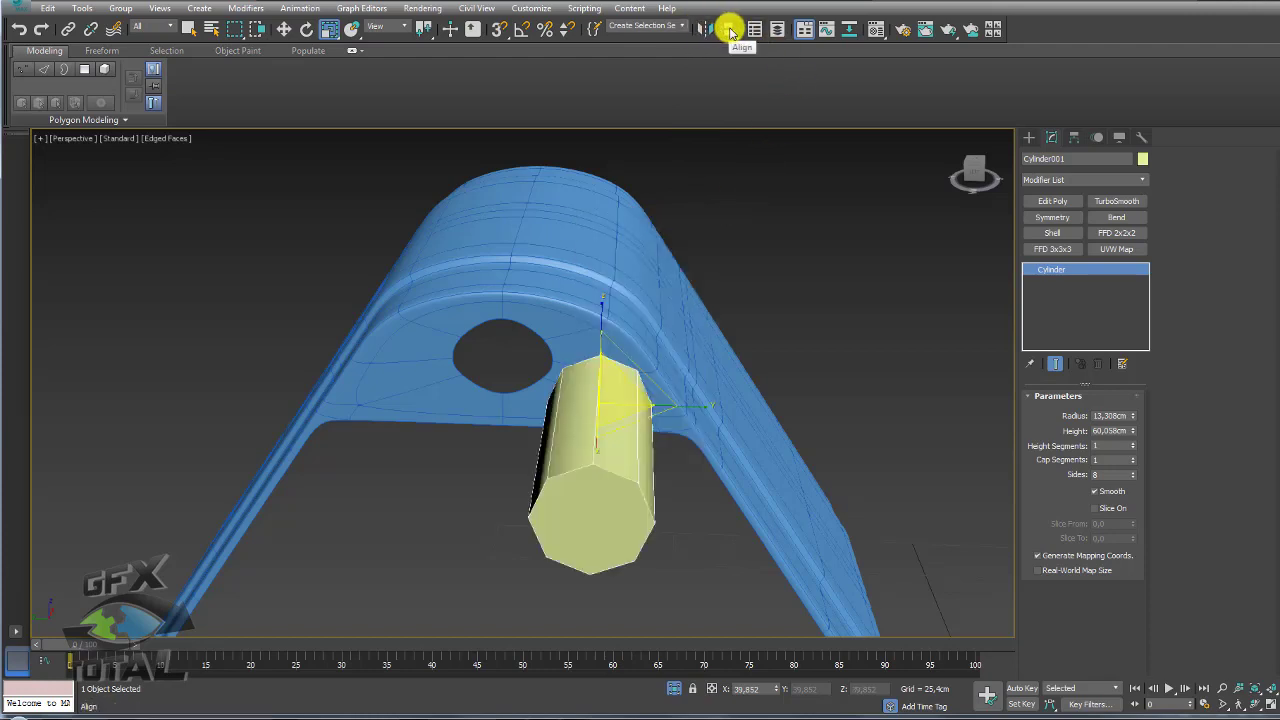
left_click(603, 284)
left_click_drag(657, 220, 859, 198)
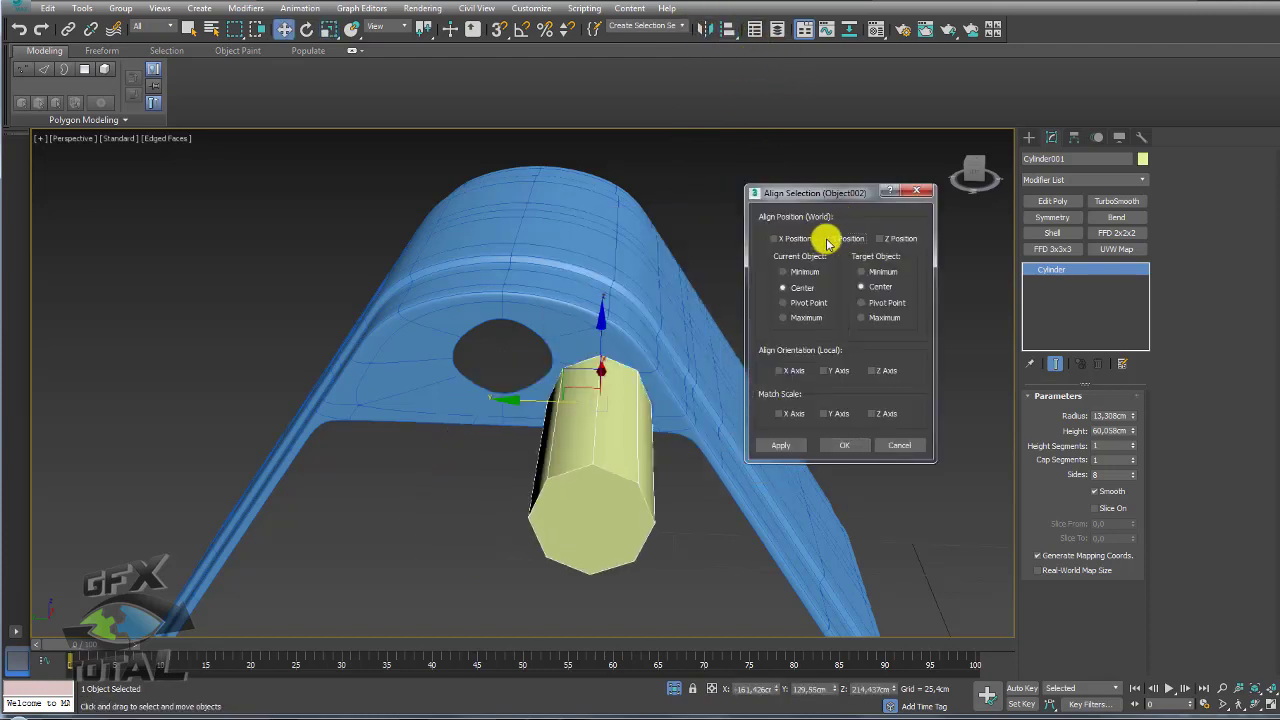
left_click(827, 239)
left_click(827, 239)
left_click(827, 239)
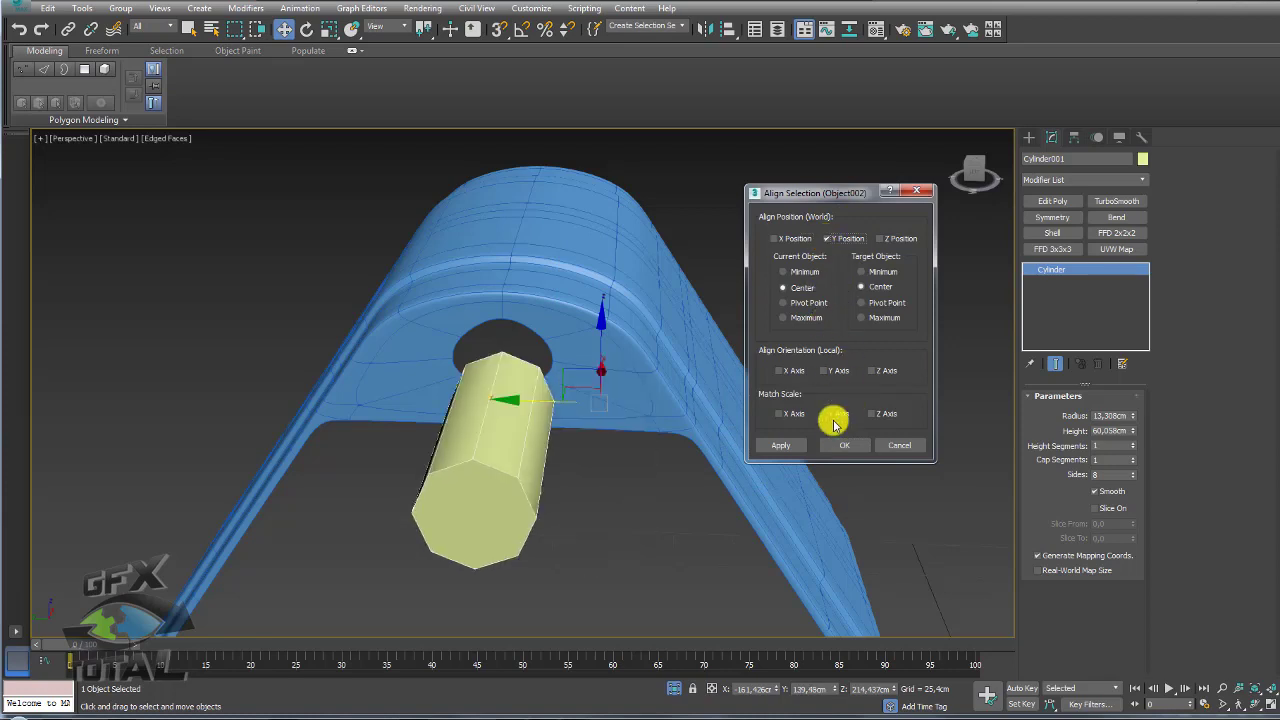
left_click(843, 444)
Step: Raise the cylinder in Z to meet the lid and convert it to Editable Poly
middle_click_drag(723, 414, 505, 341, "alt")
left_click_drag(531, 353, 556, 347)
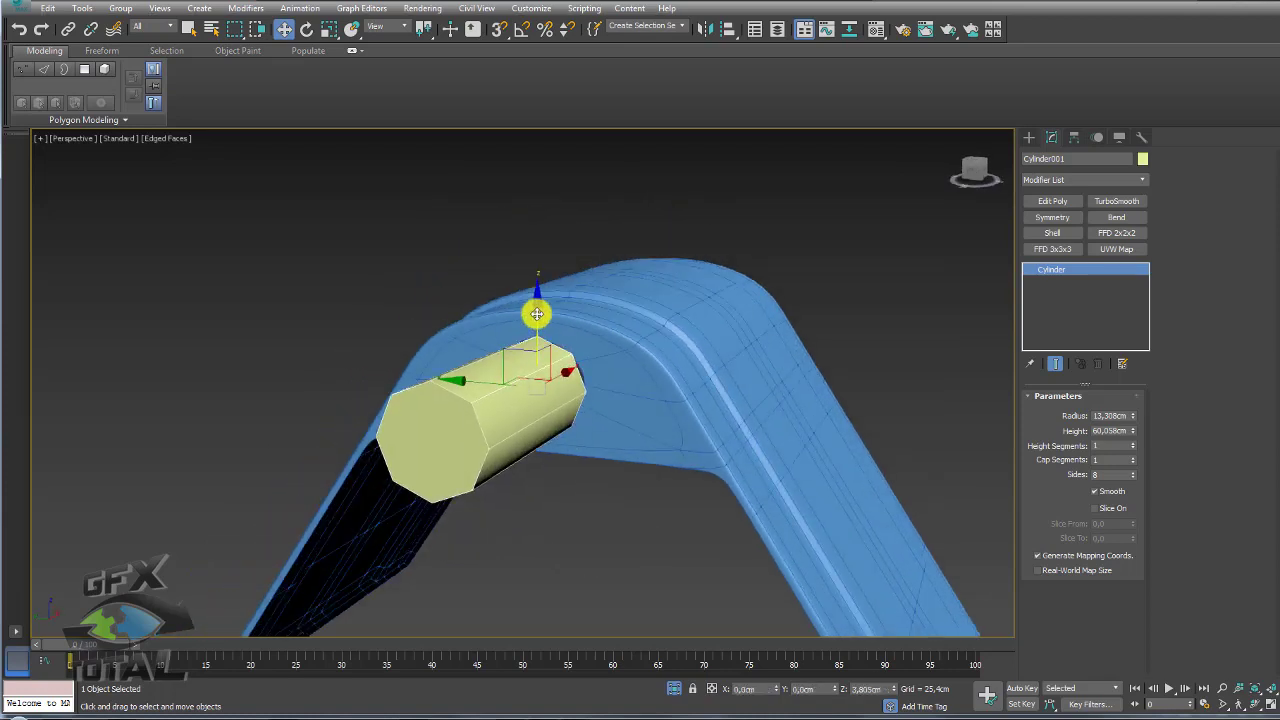
right_click(540, 369)
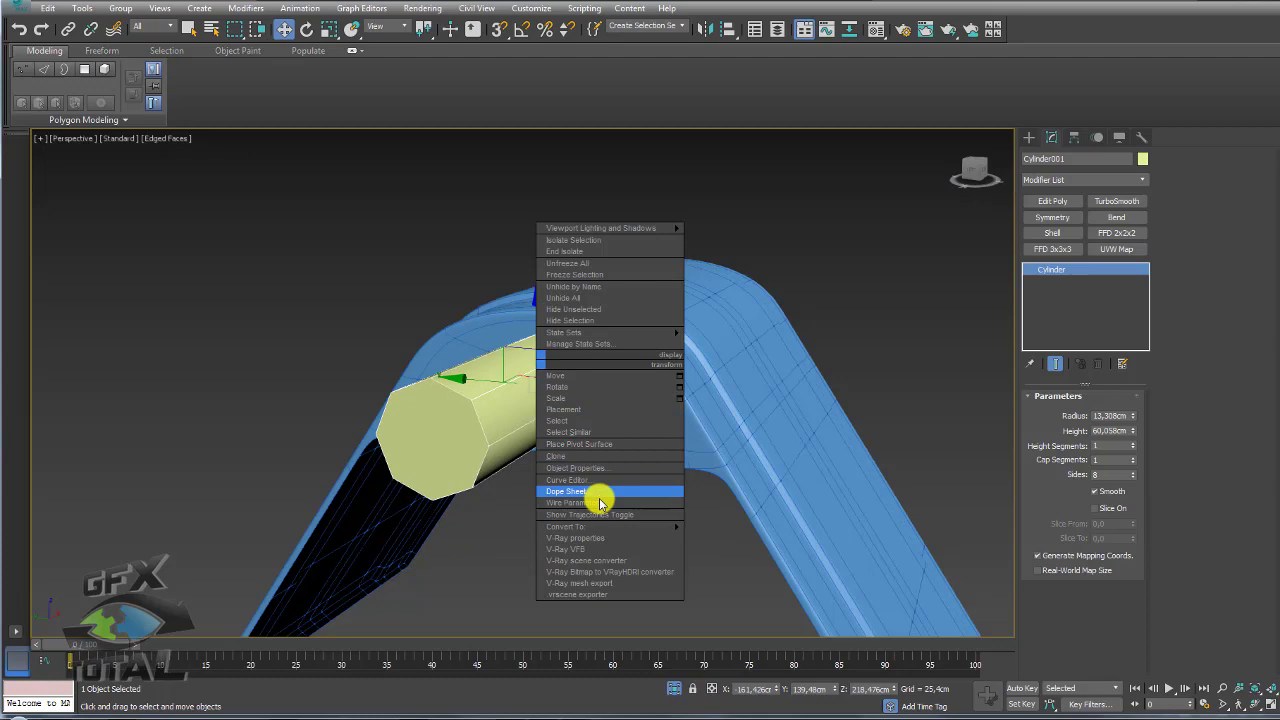
left_click(680, 531)
left_click(1097, 413)
mouse_move(1006, 414)
middle_mouse_down("alt")
mouse_move(697, 366)
mouse_move(646, 385)
mouse_move(669, 398)
mouse_move(569, 306)
mouse_move(560, 313)
middle_mouse_up("alt")
Step: Delete the cylinder's end cap and select the border of the hole in Object002
left_click(560, 313)
key("Delete")
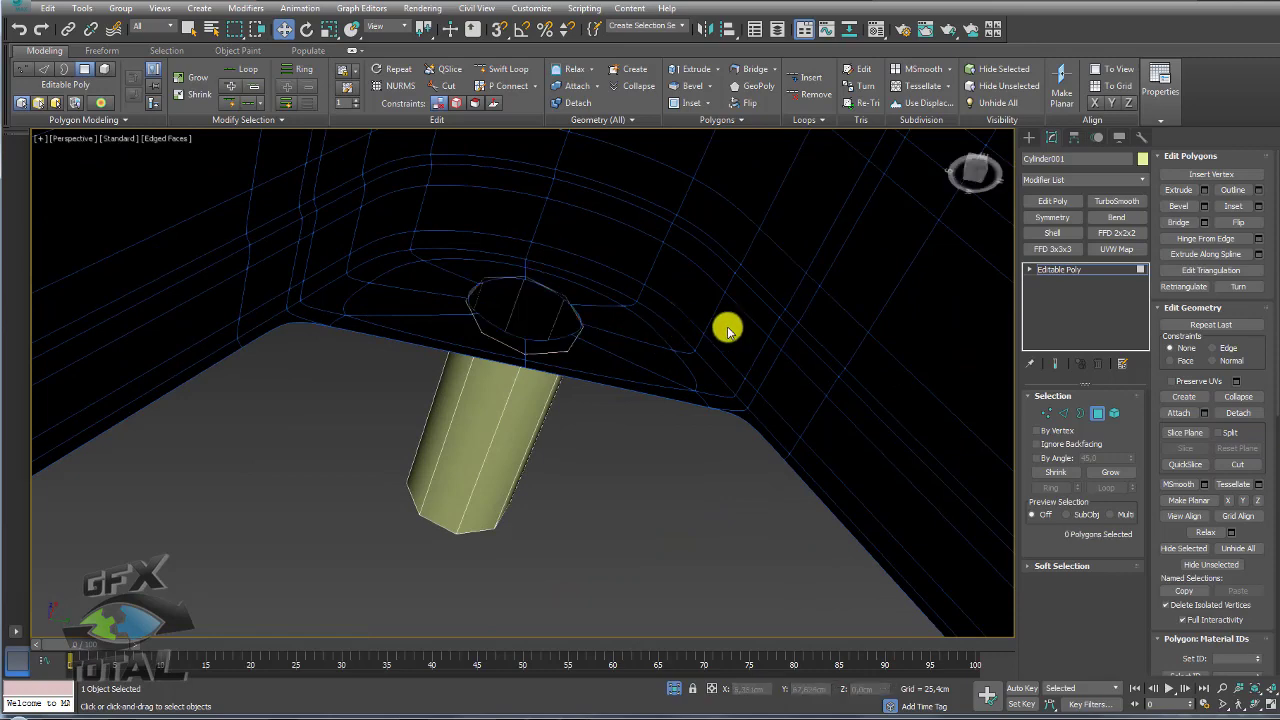
left_click(1055, 270)
left_click(615, 349)
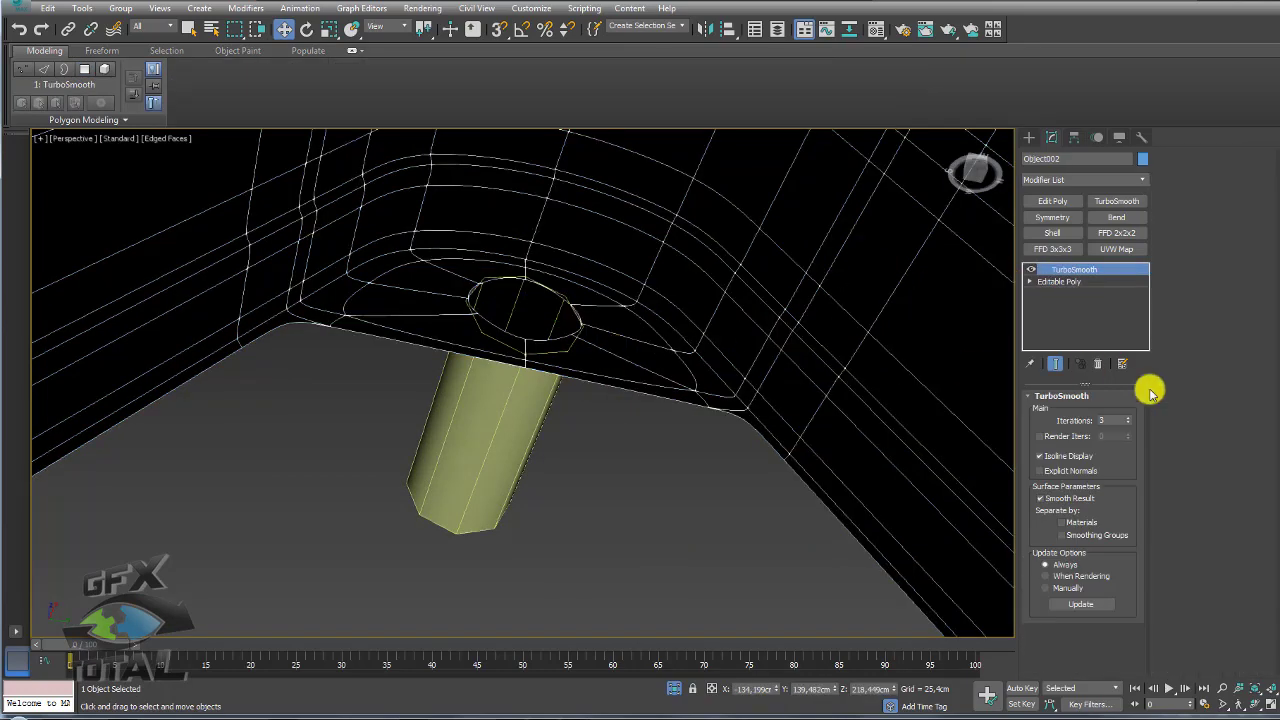
left_click(1055, 283)
left_click(1080, 413)
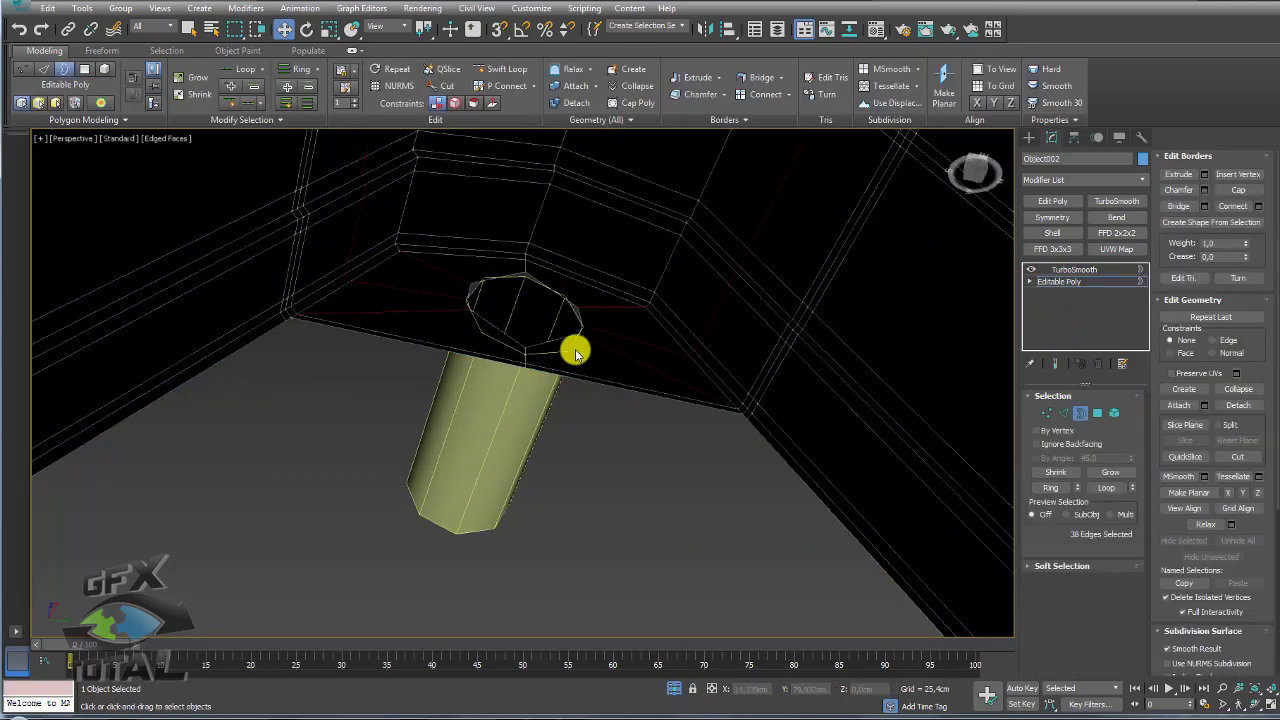
left_click(568, 333)
Step: Turn off Object002's smoothing and scale the cylinder thinner and shorter, to about 74% width
key("r")
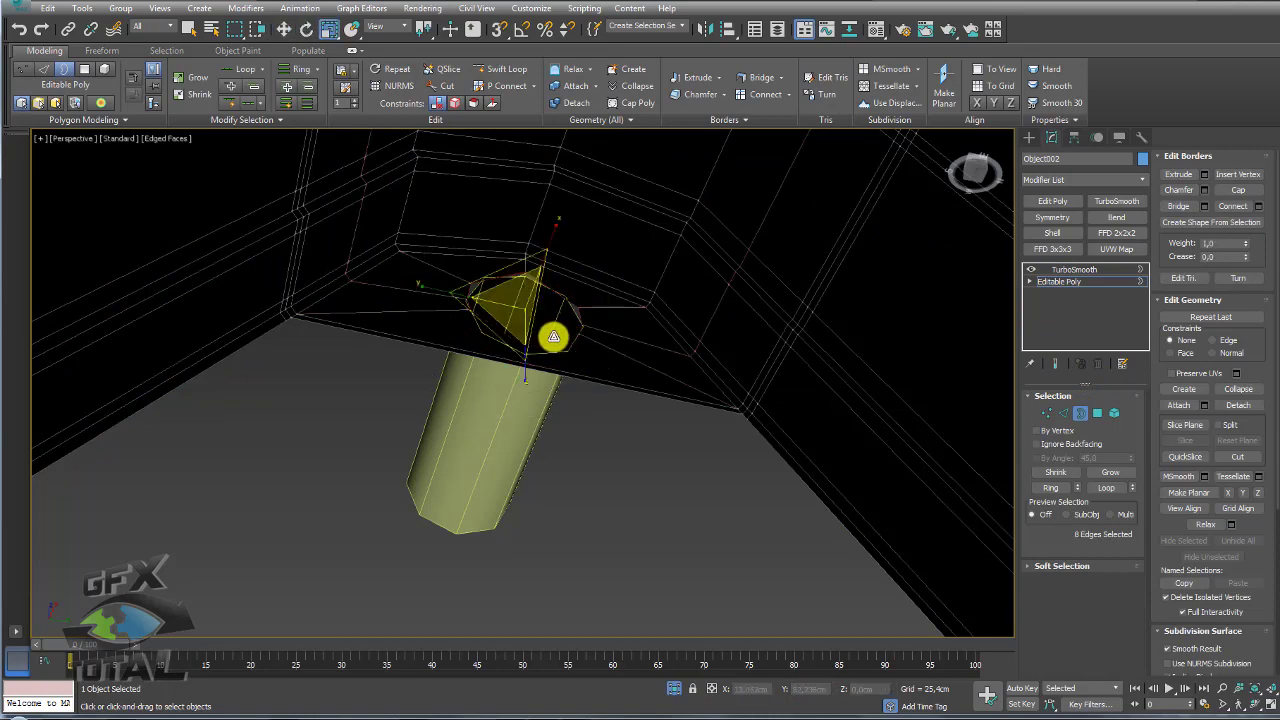
left_click(1074, 270)
left_click(1030, 269)
left_click(414, 451)
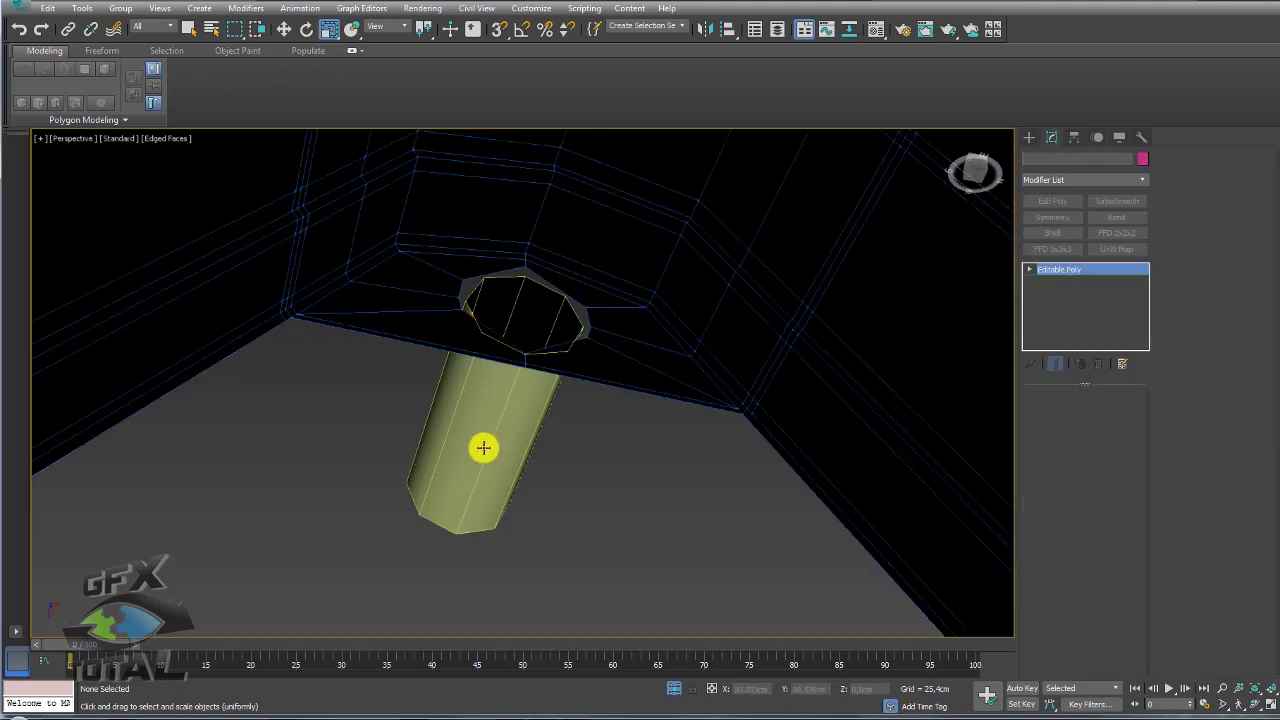
mouse_move(491, 343)
left_mouse_down()
mouse_move(565, 330)
mouse_move(668, 349)
left_mouse_up()
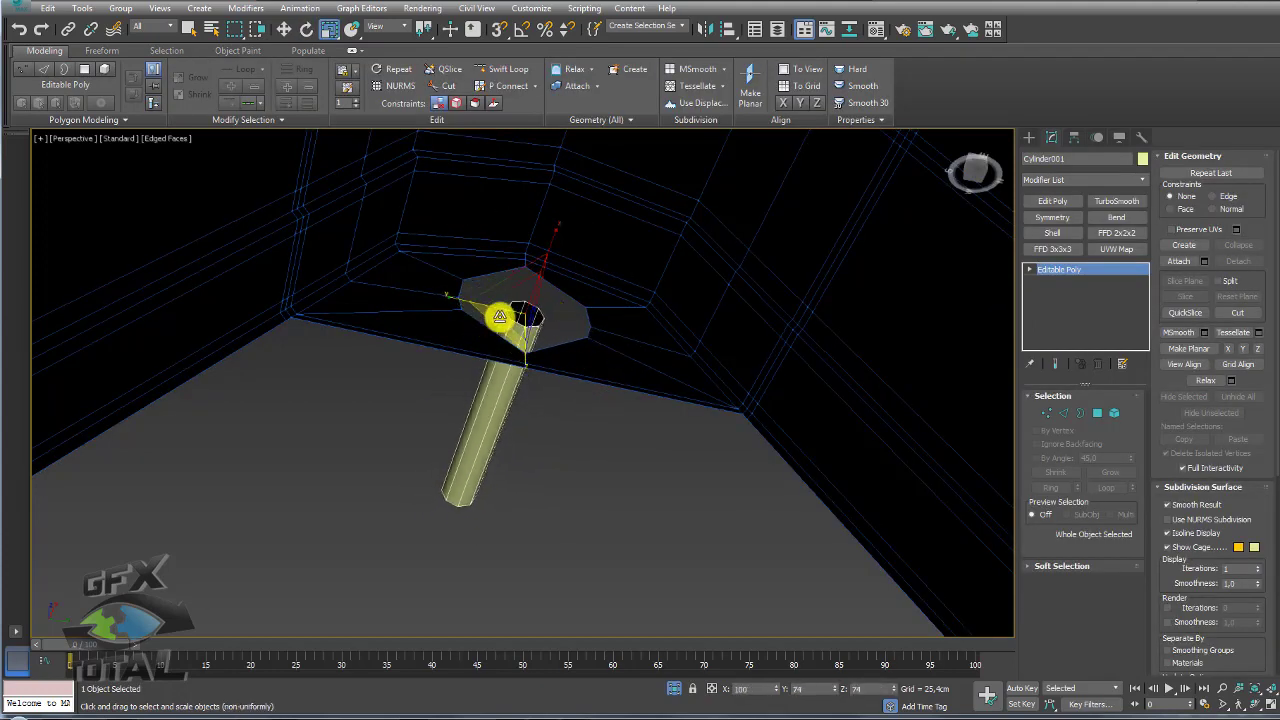
Step: Attach the cylinder to Object002's Editable Poly
left_click(711, 363)
left_click(1068, 283)
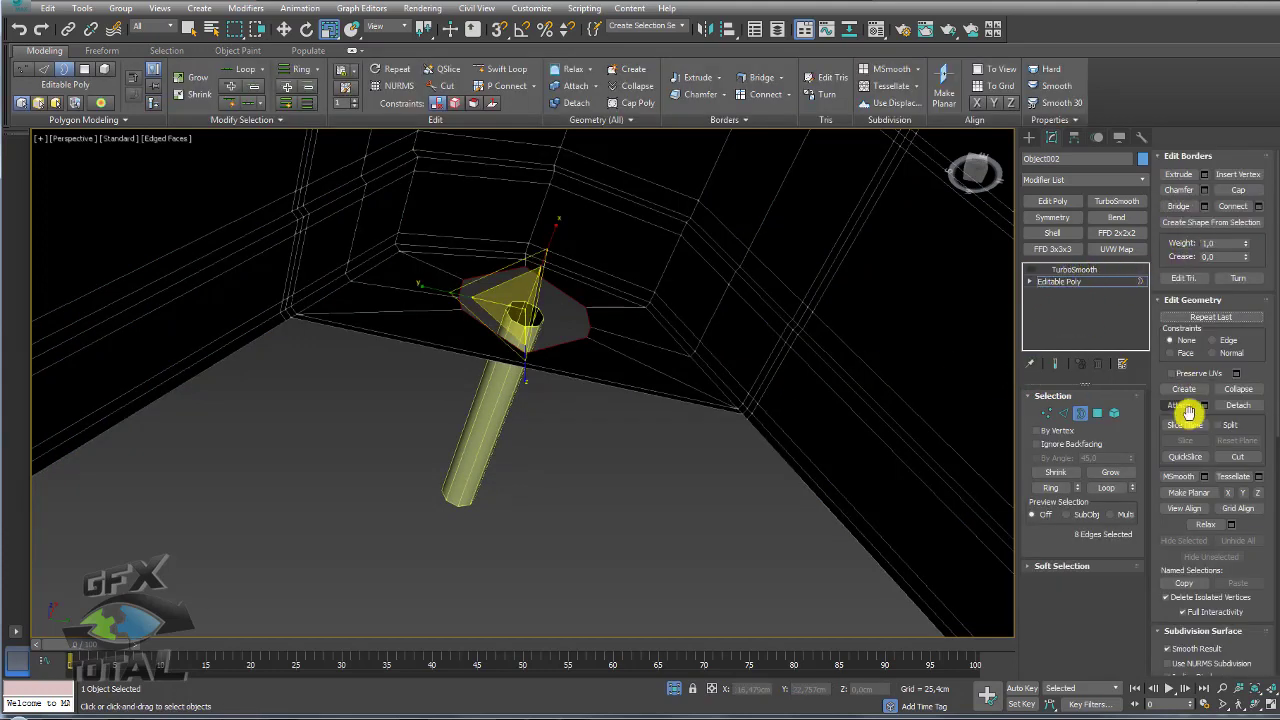
left_click(1179, 405)
left_click(505, 385)
key("w")
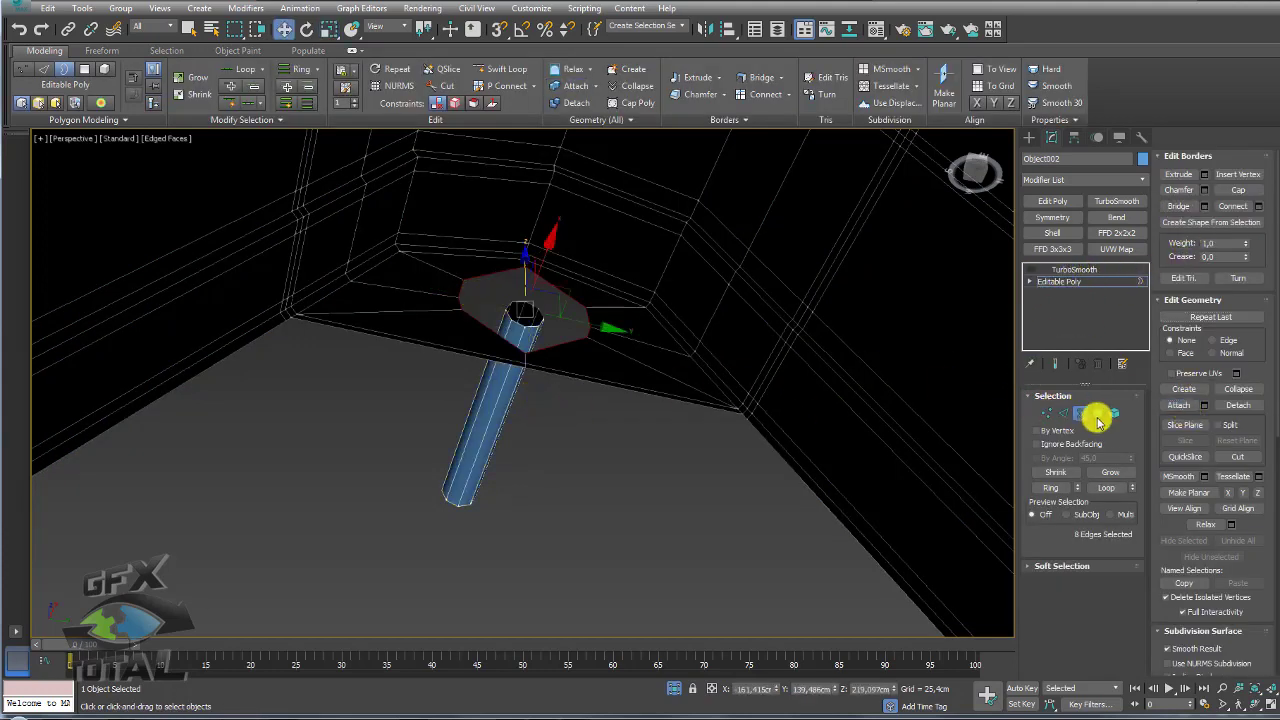
Step: Bridge the cylinder's open end to the hole's border underneath
left_click(527, 318, "ctrl")
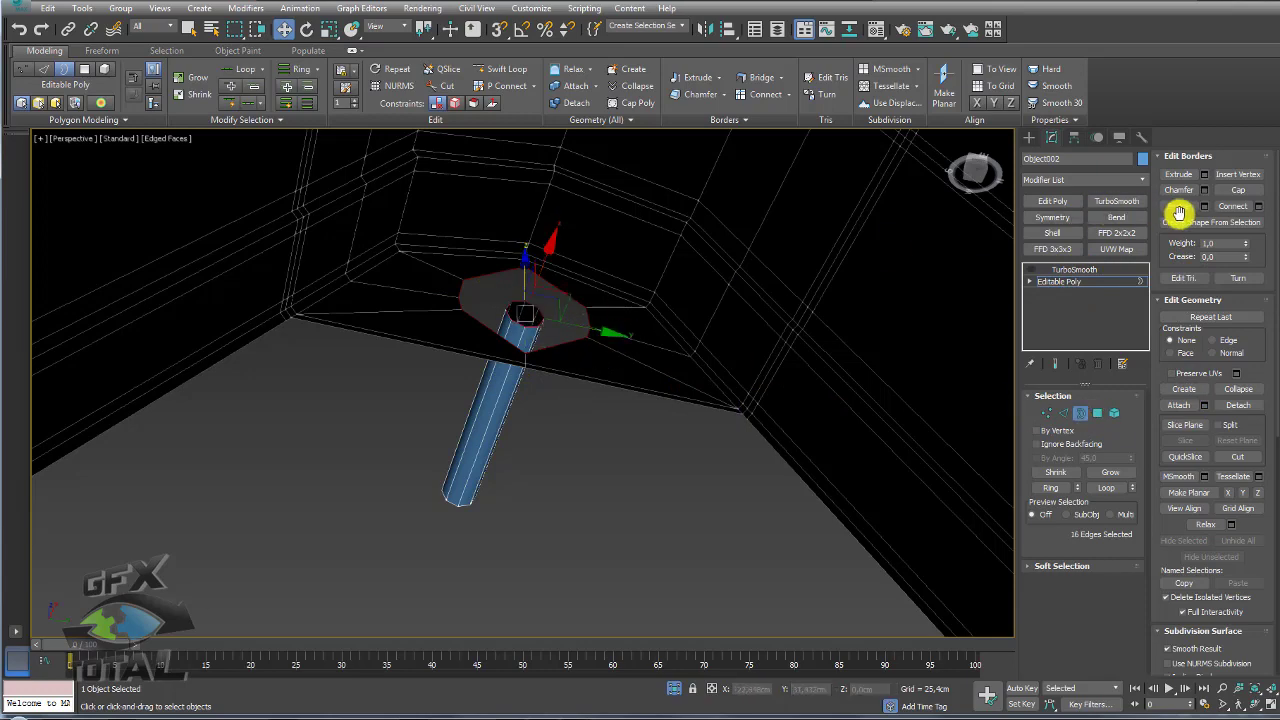
left_click(1188, 212)
mouse_move(497, 363)
middle_mouse_down("alt")
mouse_move(666, 443)
mouse_move(863, 386)
middle_mouse_up("alt")
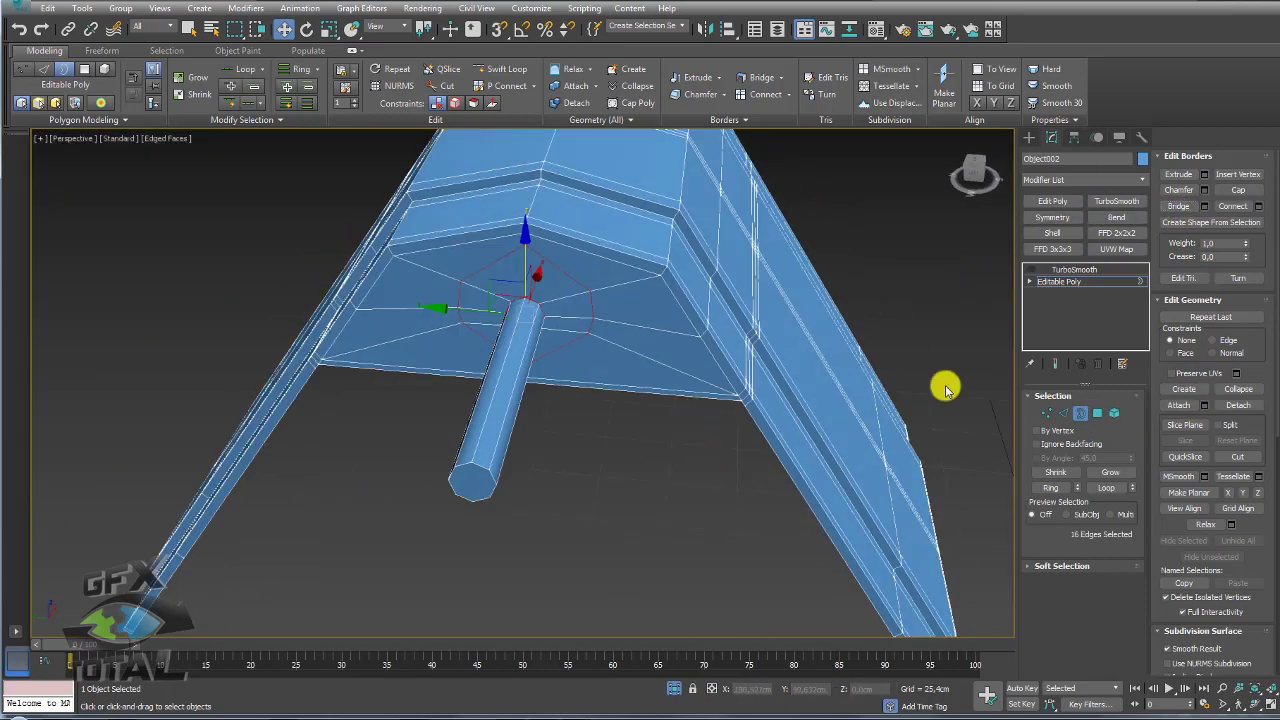
Step: Remove the eight extra edges and loop-select the edge ring at the tube's joint
left_click(1063, 413)
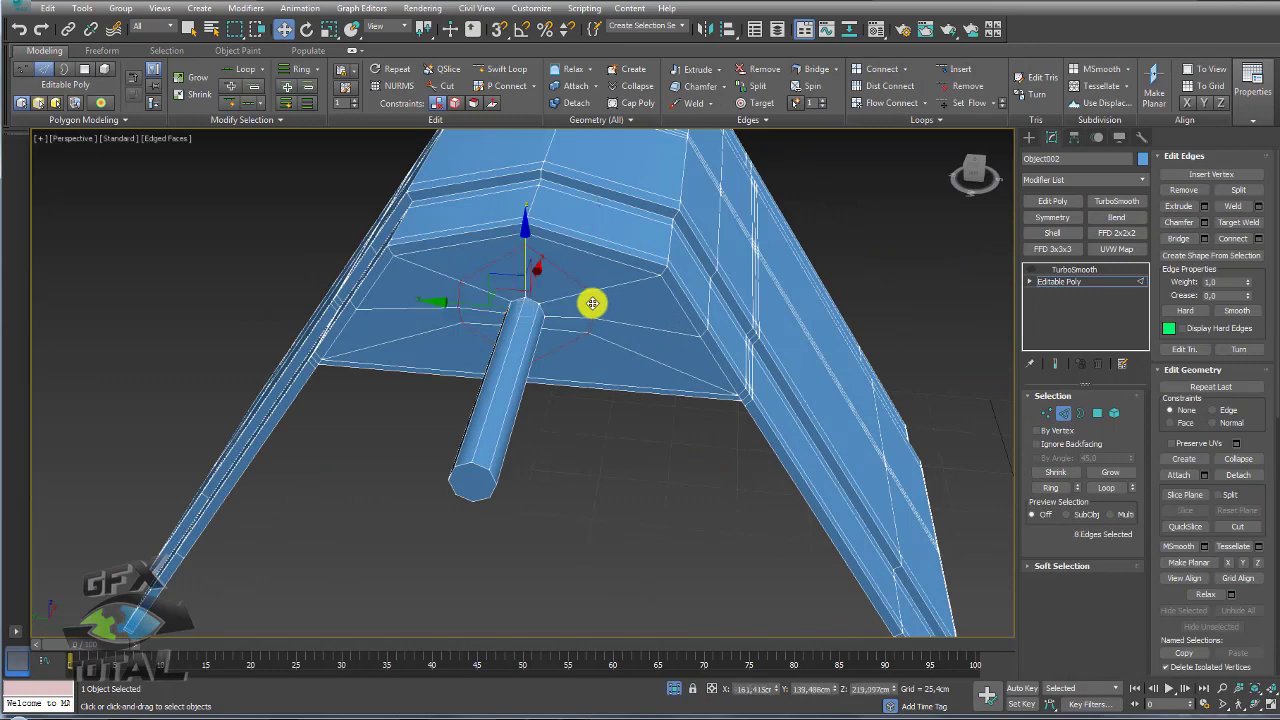
left_click(1183, 190)
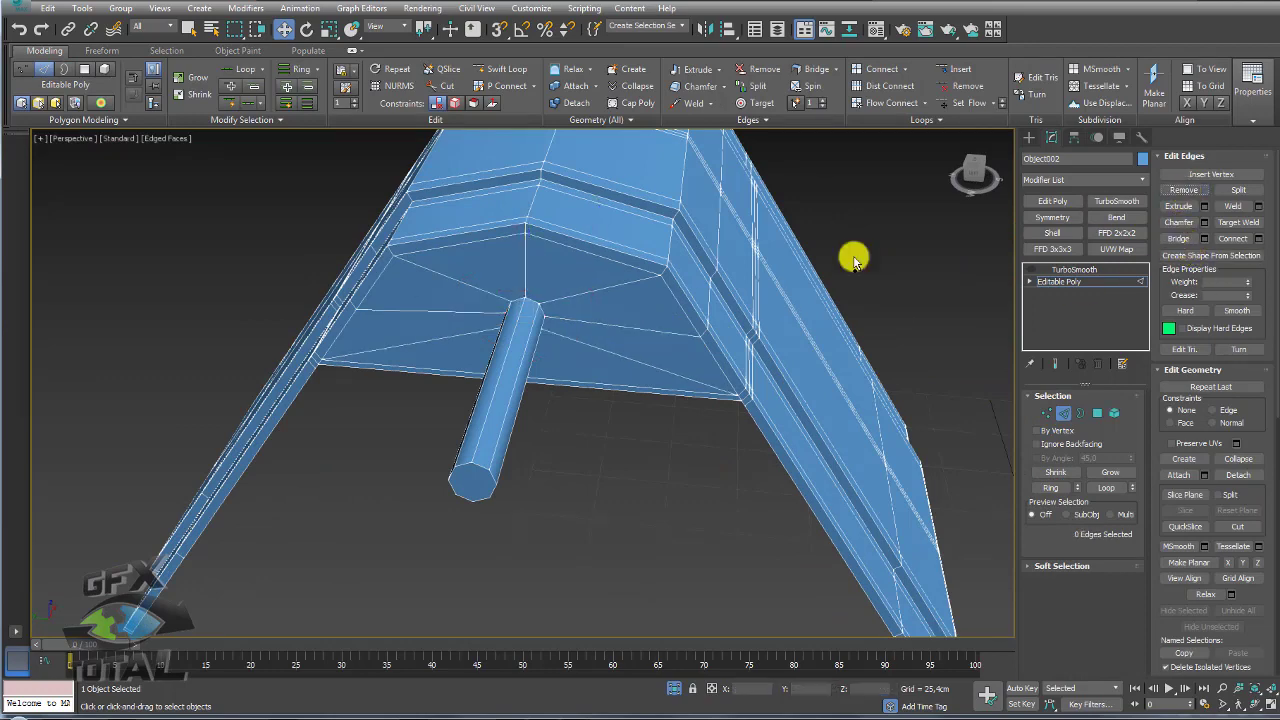
left_click(557, 301)
scroll(557, 301, "up", 2)
scroll(552, 294, "up", 3)
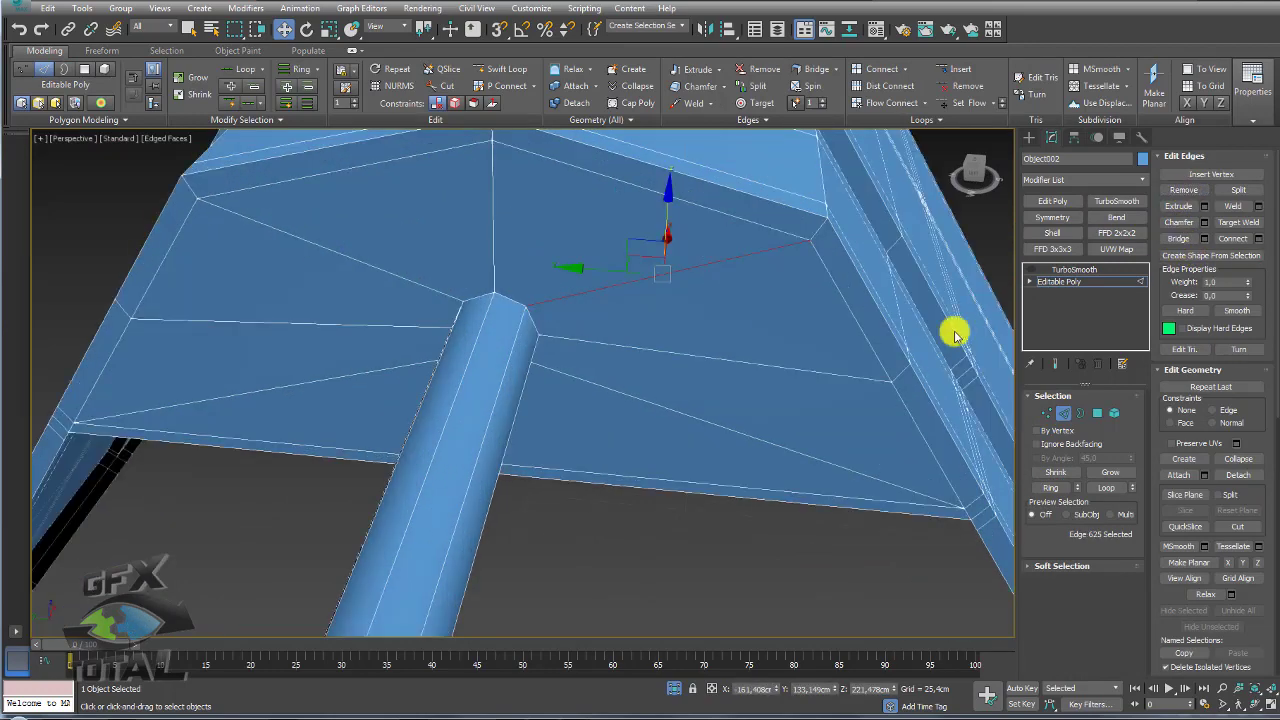
left_click(531, 323)
left_click(1104, 489)
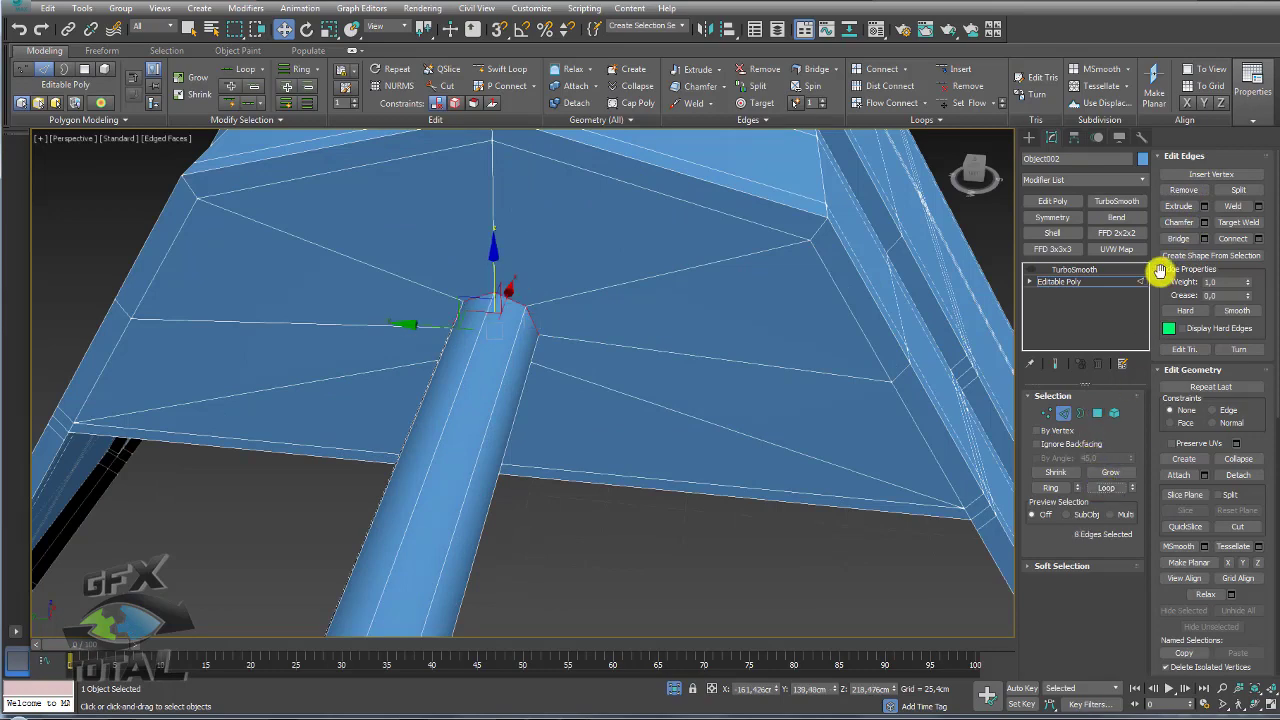
Step: Chamfer the joint loop at 0.604cm with 2 segments
left_click(1205, 224)
middle_click_drag(674, 363, 557, 366, "alt")
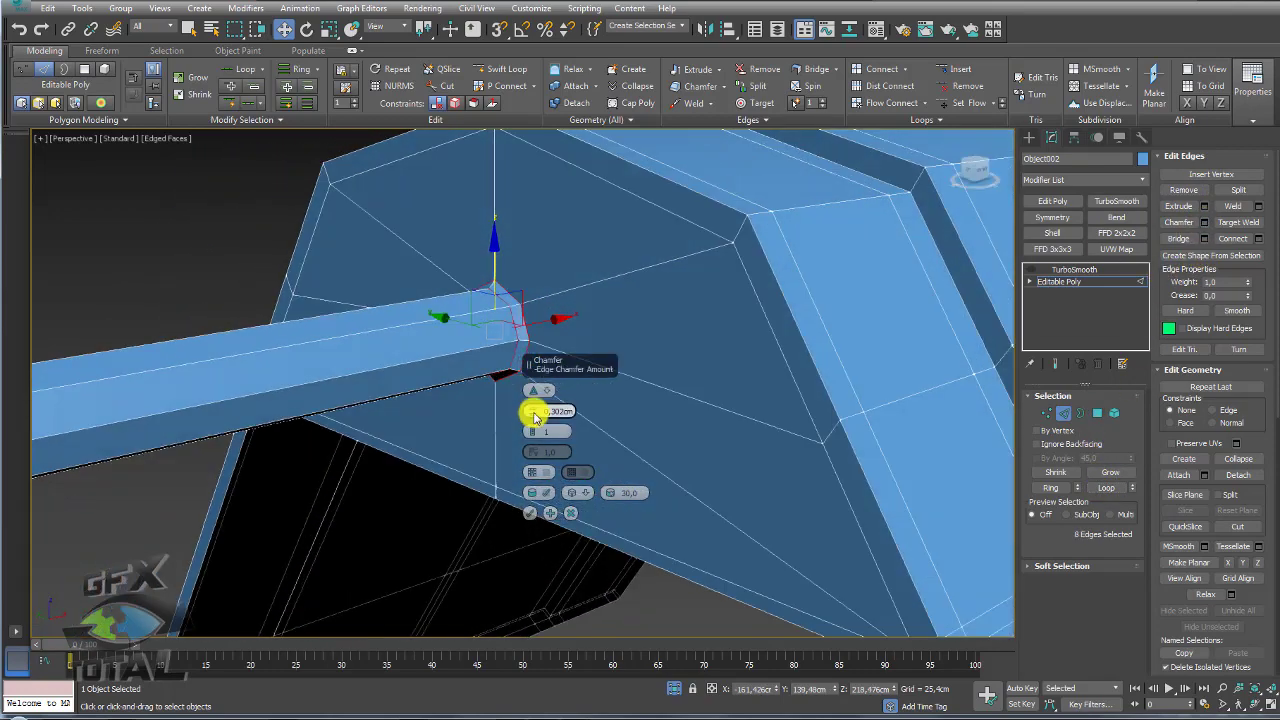
left_click_drag(533, 429, 530, 405)
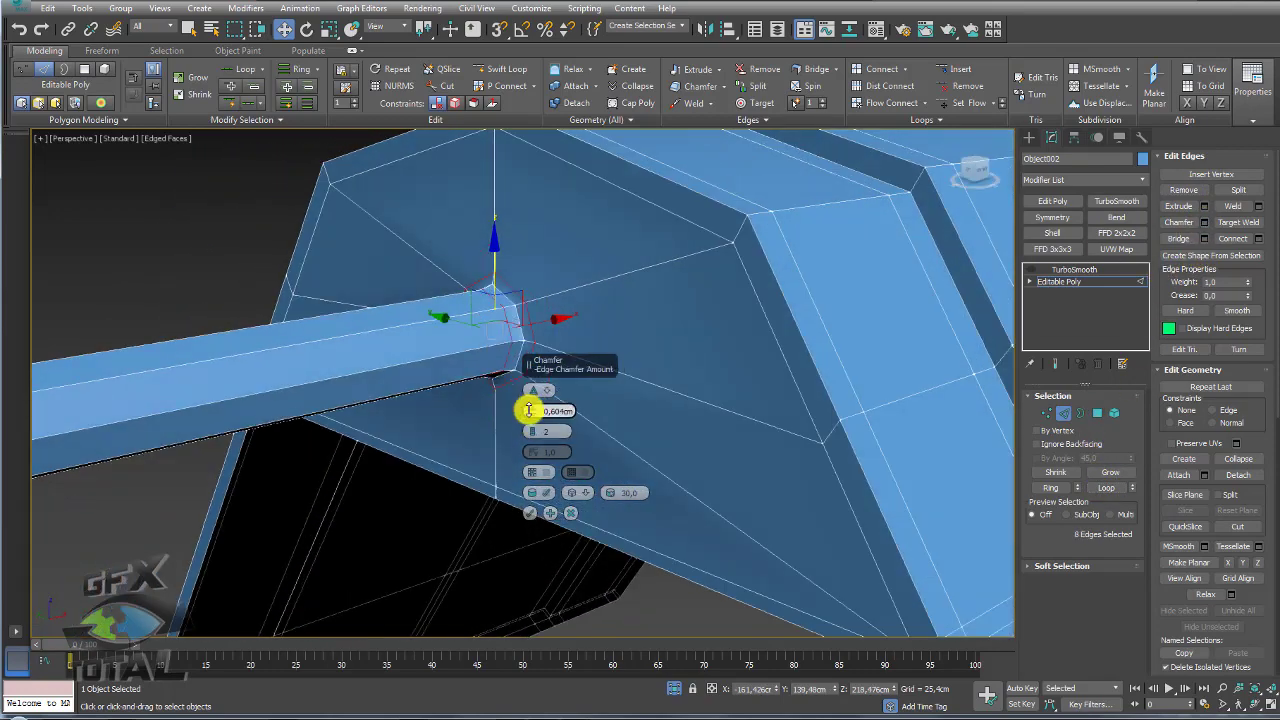
left_click(528, 513)
mouse_move(528, 514)
middle_mouse_down("alt")
mouse_move(691, 420)
mouse_move(660, 410)
middle_mouse_up("alt")
Step: Connect new ring edges along the tube's length
left_click(714, 300)
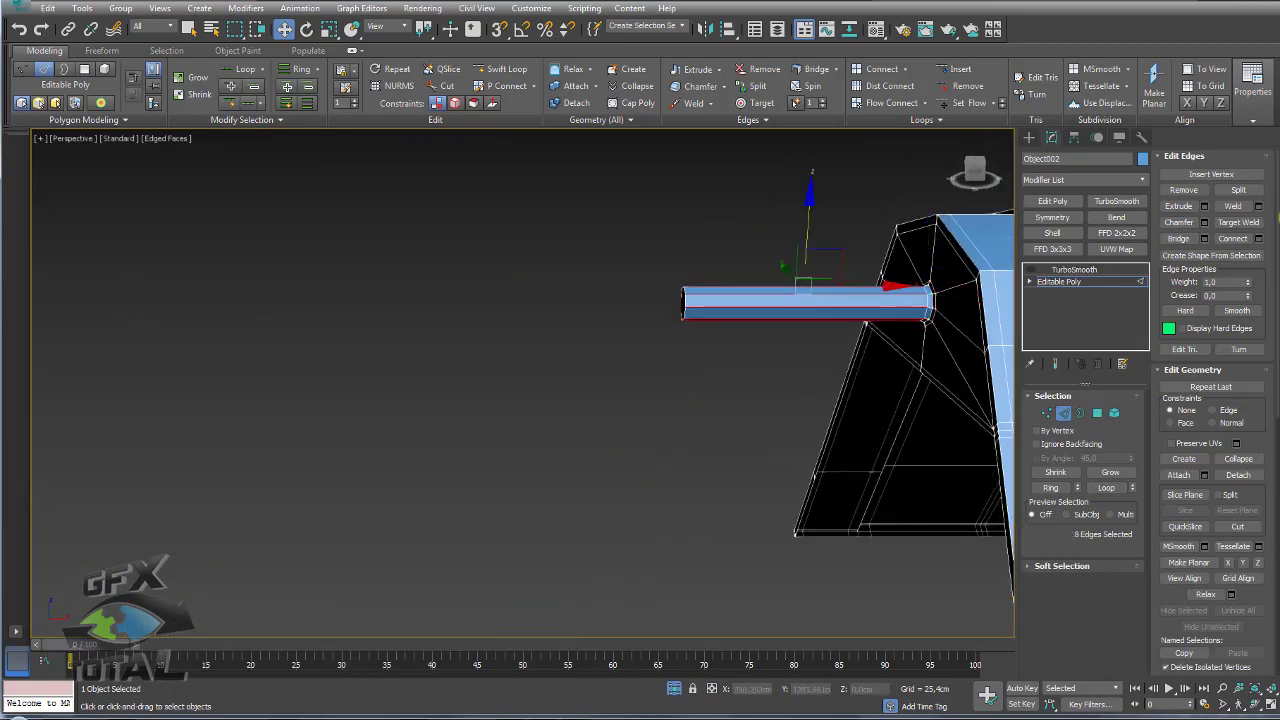
left_click(1237, 241)
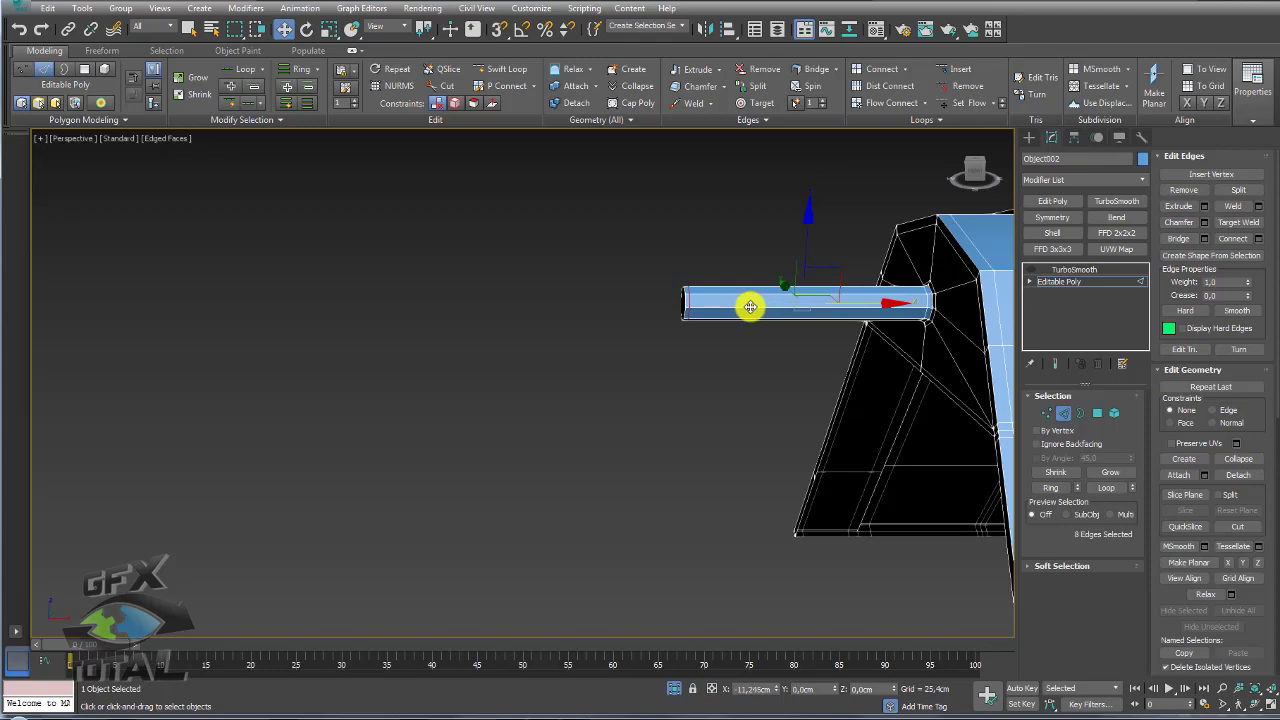
middle_click_drag(726, 317, 863, 326, "alt")
scroll(863, 326, "up", 5)
Step: Inset the tube's end-cap polygon slightly and collapse it to a centre point
left_click(1097, 413)
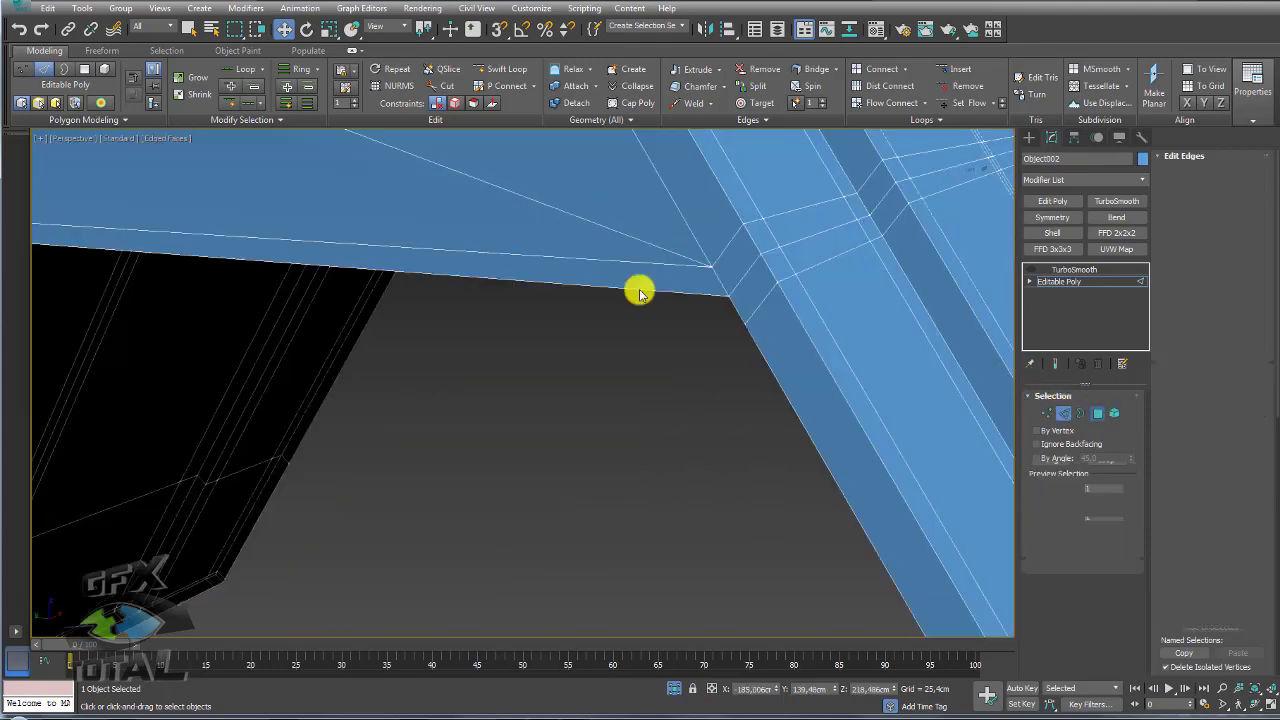
scroll(640, 292, "down", 5)
left_click(424, 353)
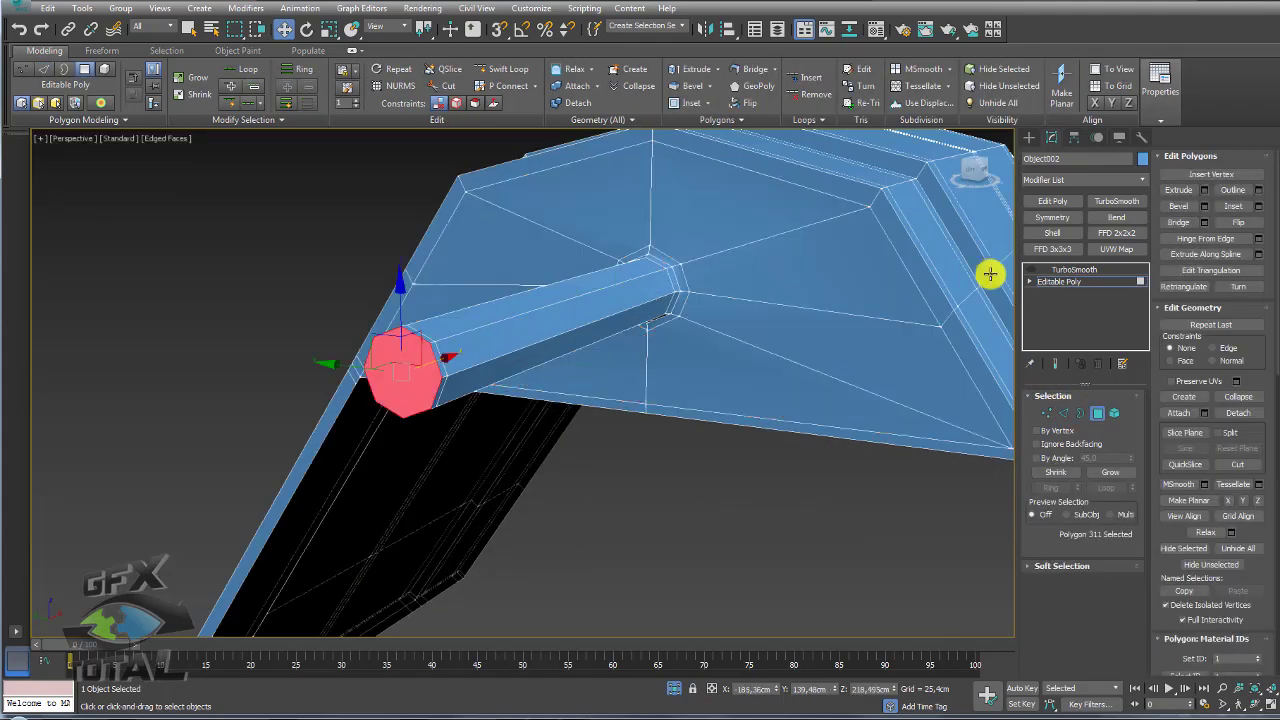
left_click(1256, 206)
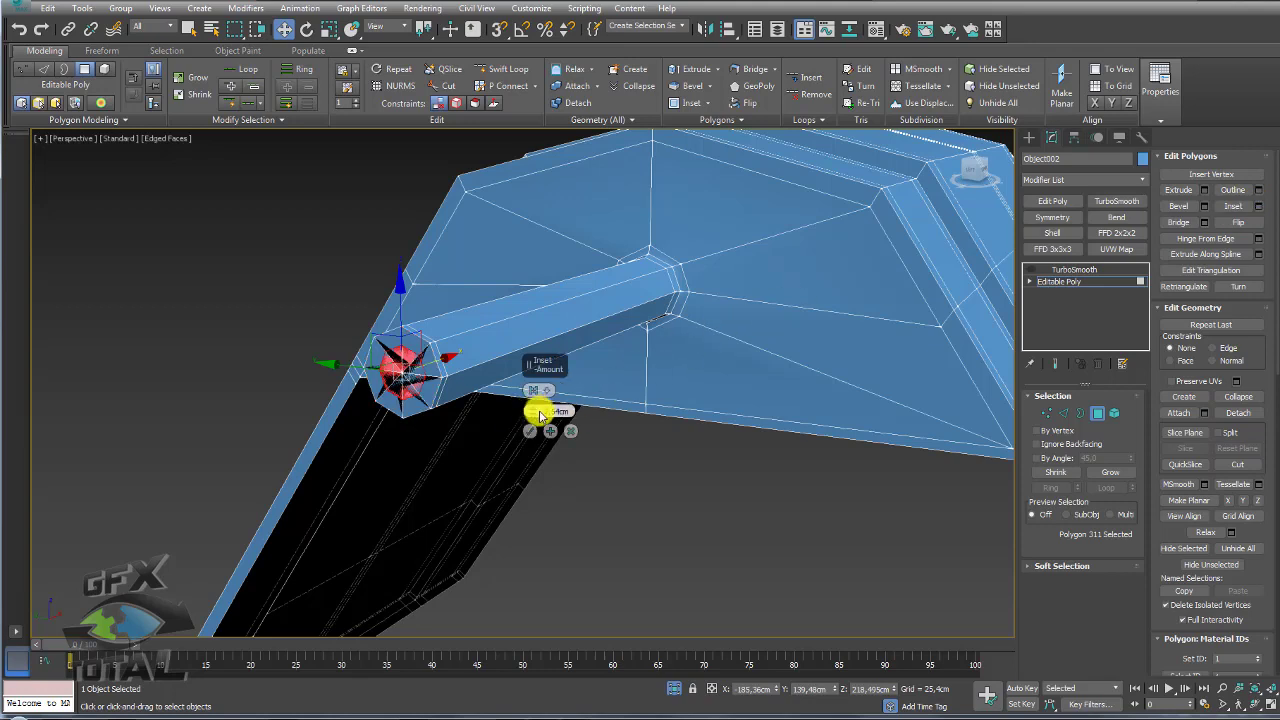
left_click_drag(539, 414, 529, 414)
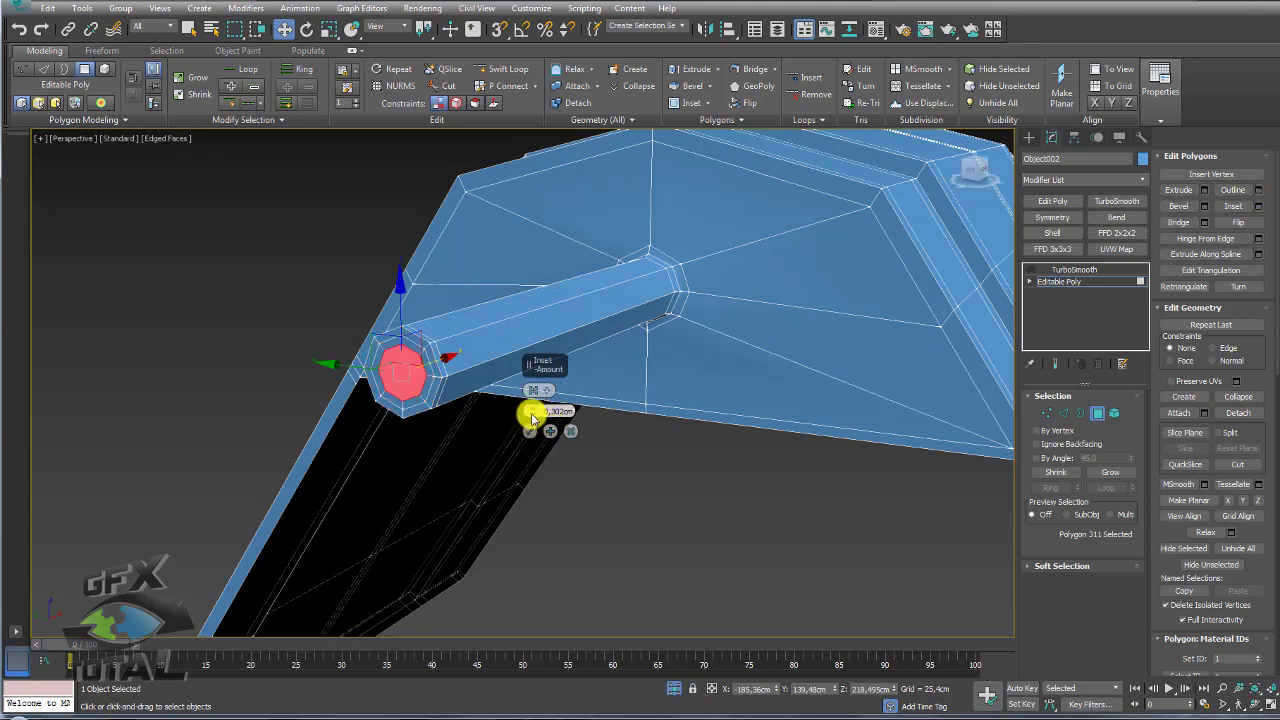
left_click(529, 429)
left_click(1212, 400)
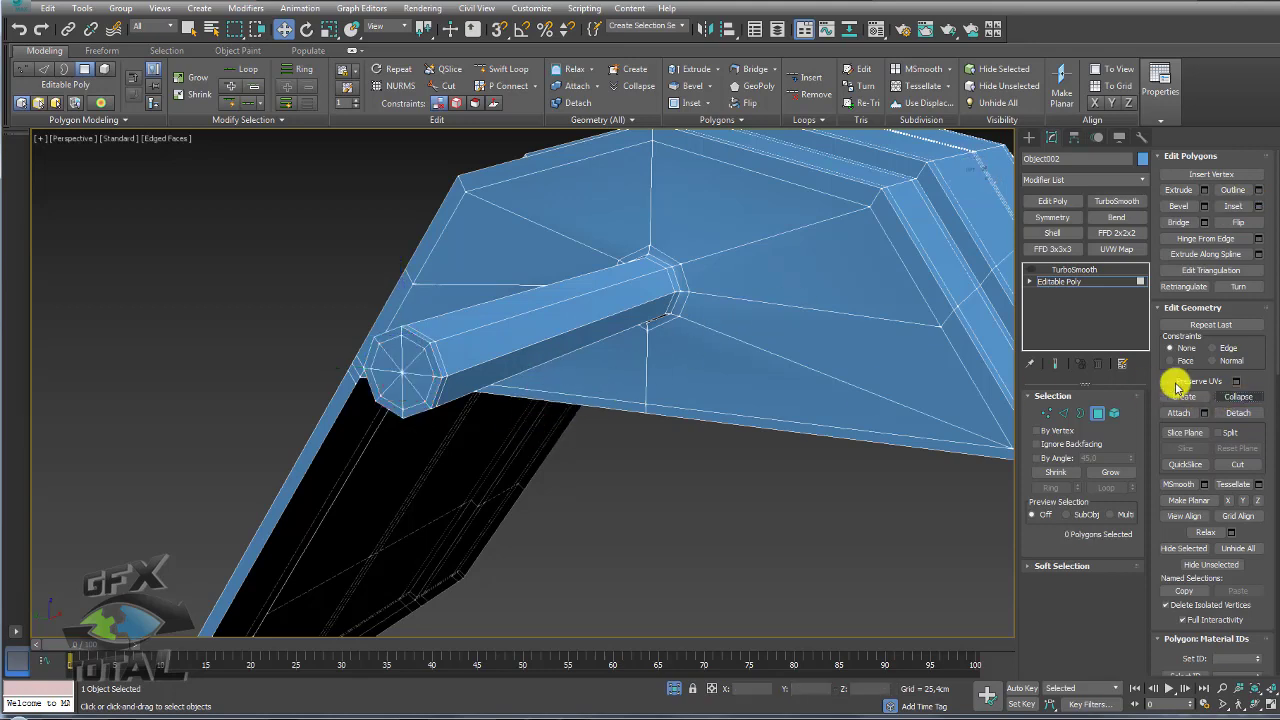
left_click(1068, 268)
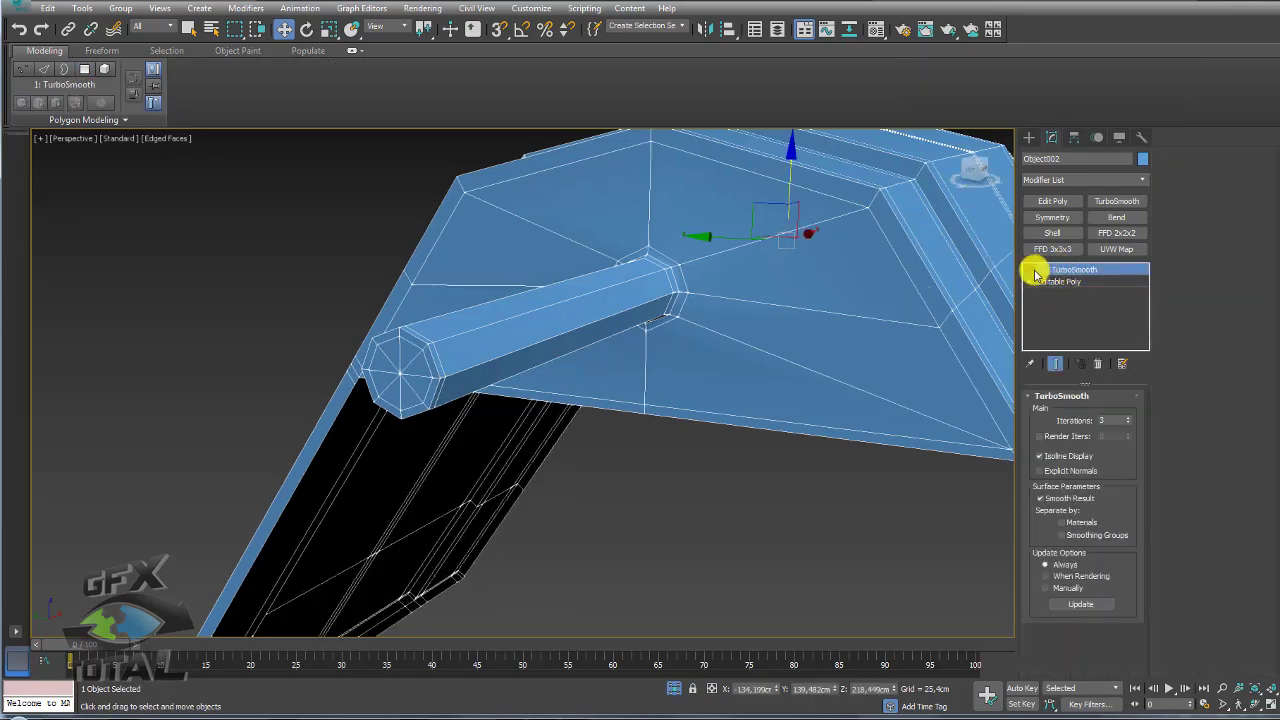
Step: Re-enable TurboSmooth on the flap, then return to its Editable Poly vertices
left_click(1031, 270)
mouse_move(774, 334)
middle_mouse_down("alt")
mouse_move(786, 403)
mouse_move(723, 423)
mouse_move(725, 394)
middle_mouse_up("alt")
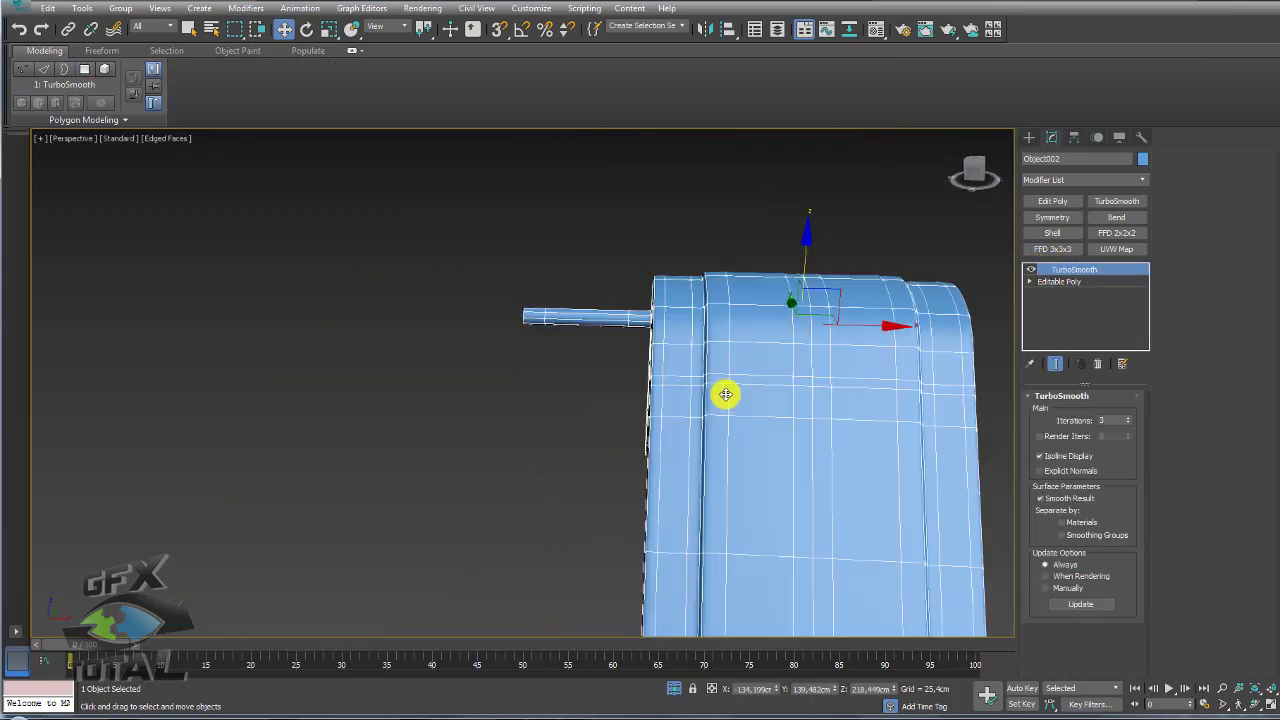
scroll(725, 394, "down", 2)
scroll(651, 343, "down", 2)
left_click(1047, 288)
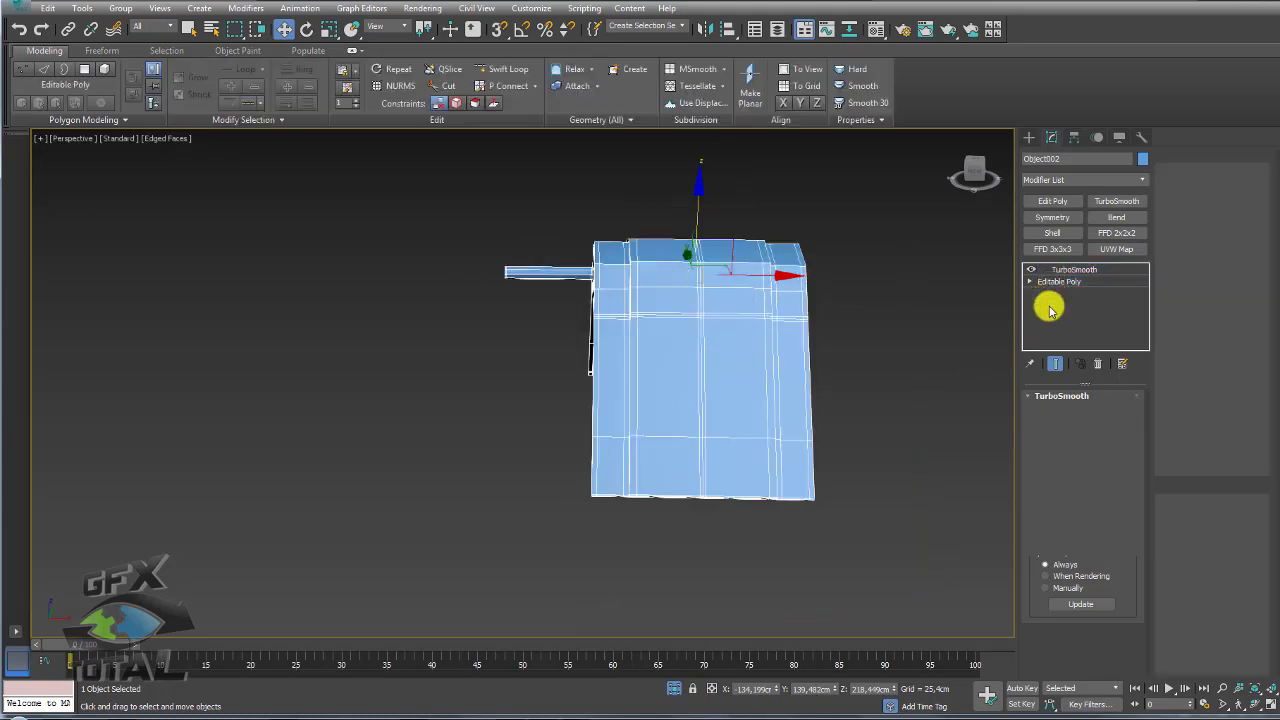
left_click(1046, 413)
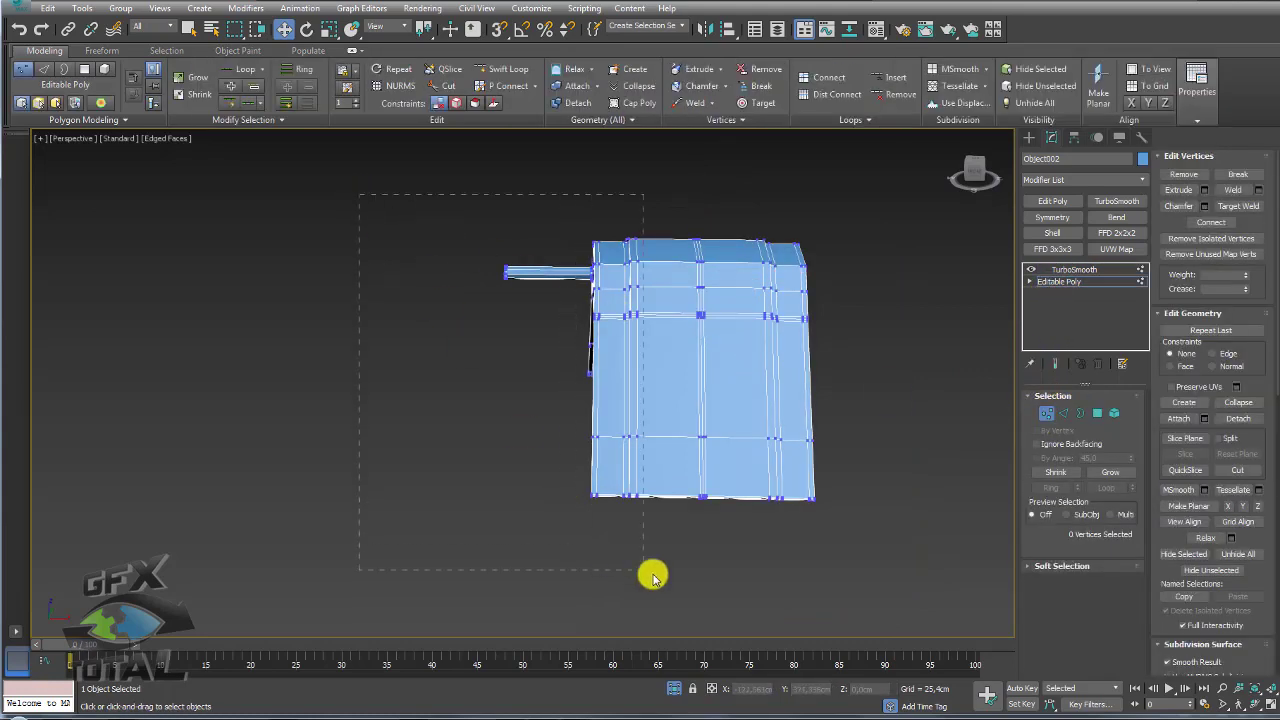
Step: Move the side bar's end vertices along X to shorten it to a stub, then show smoothing
left_click_drag(655, 575, 656, 576)
scroll(622, 322, "up", 3)
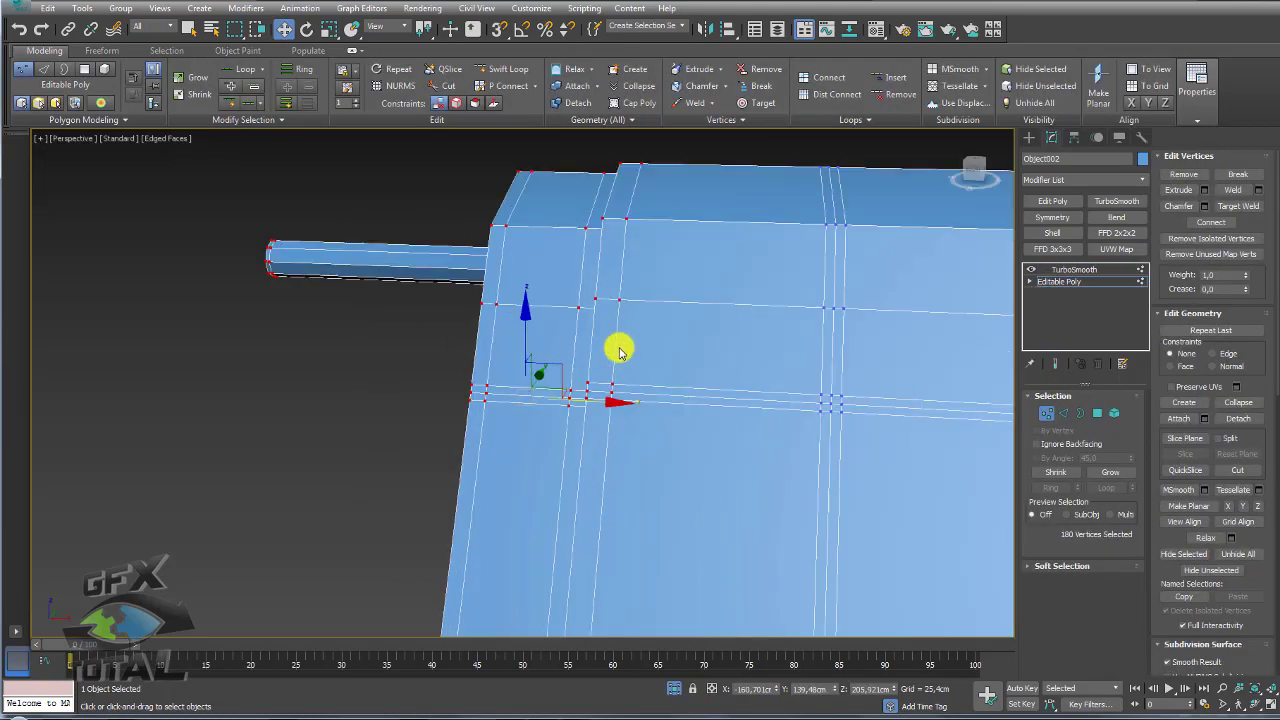
scroll(610, 370, "up", 1)
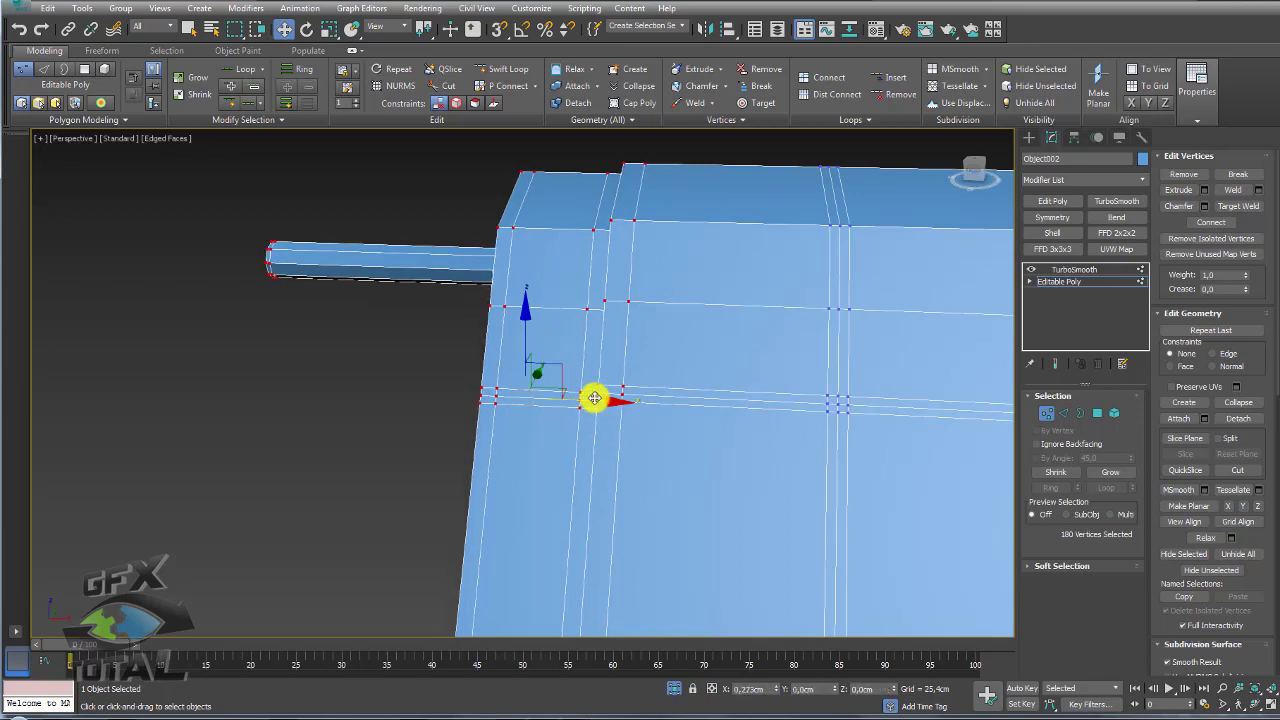
middle_click_drag(494, 386, 170, 185, "alt")
left_click_drag(170, 185, 306, 335)
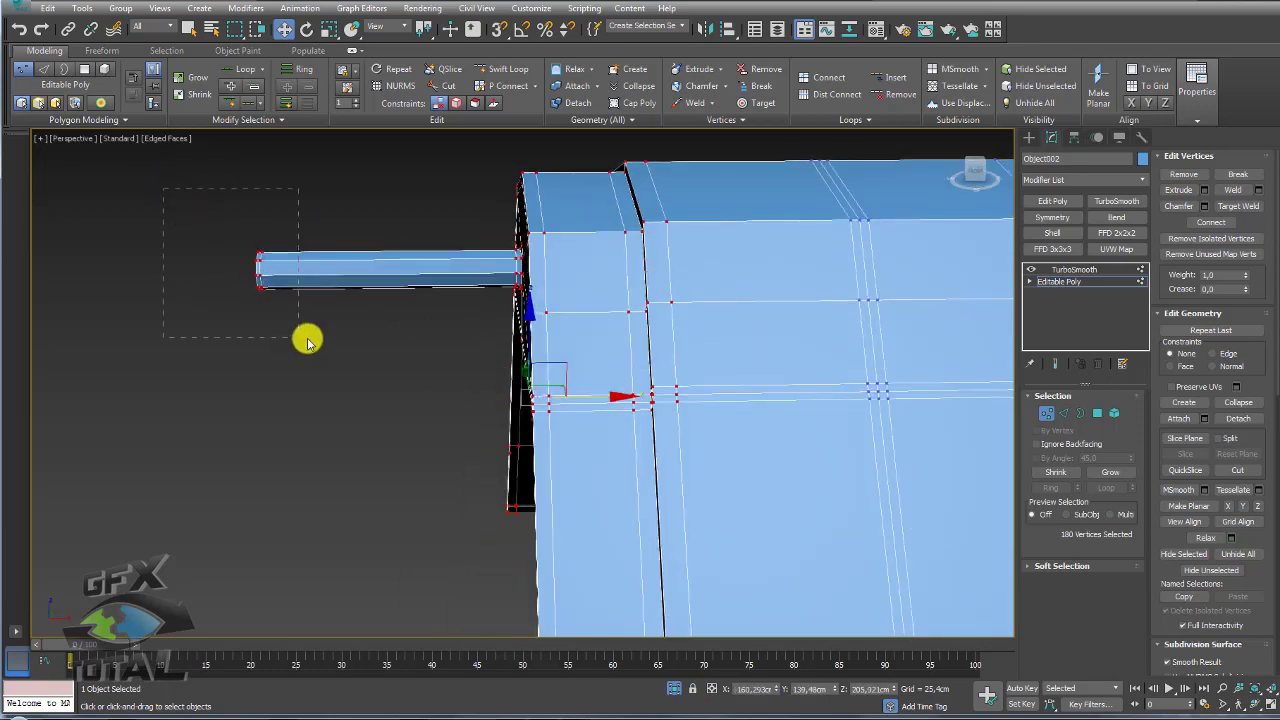
left_click_drag(309, 271, 542, 277)
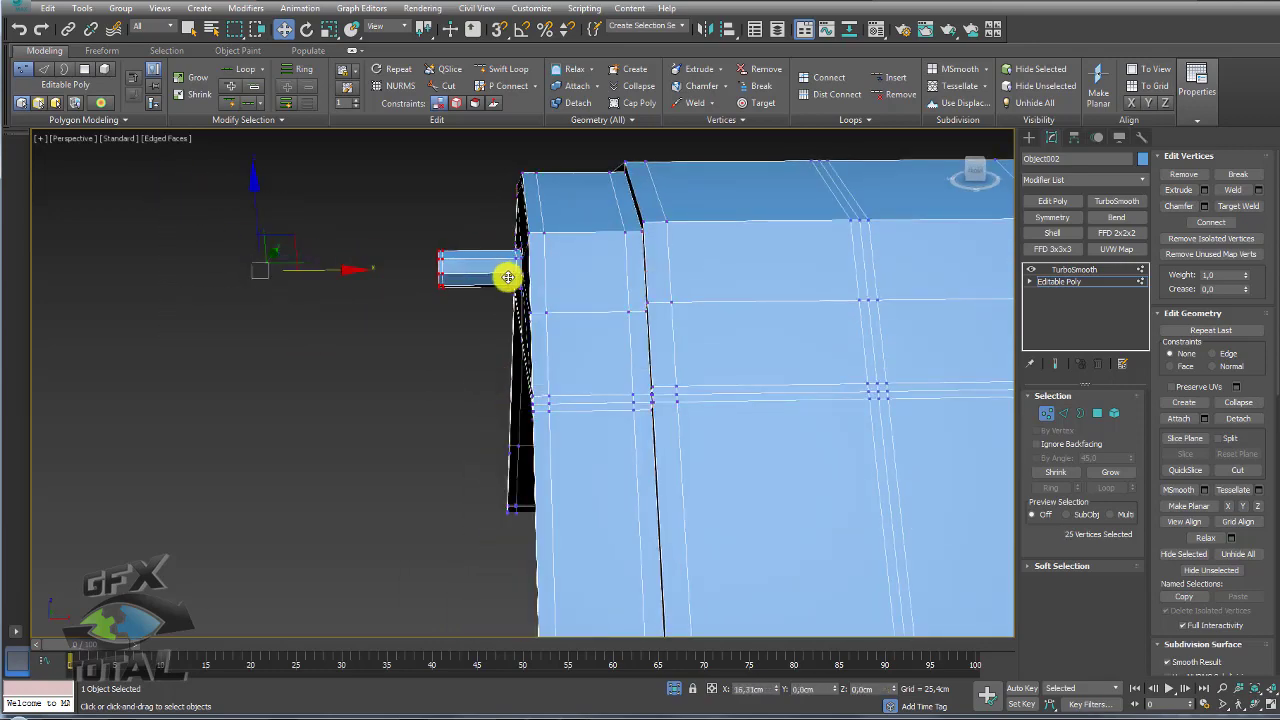
left_click(1063, 270)
mouse_move(643, 283)
middle_mouse_down("alt")
mouse_move(526, 277)
mouse_move(629, 288)
mouse_move(672, 664)
mouse_move(651, 463)
mouse_move(549, 286)
middle_mouse_up("alt")
Step: Select lid body Object001 and an edge along its ridge, previewing the smoothing
scroll(594, 263, "up", 5)
scroll(552, 277, "up", 2)
scroll(580, 263, "down", 3)
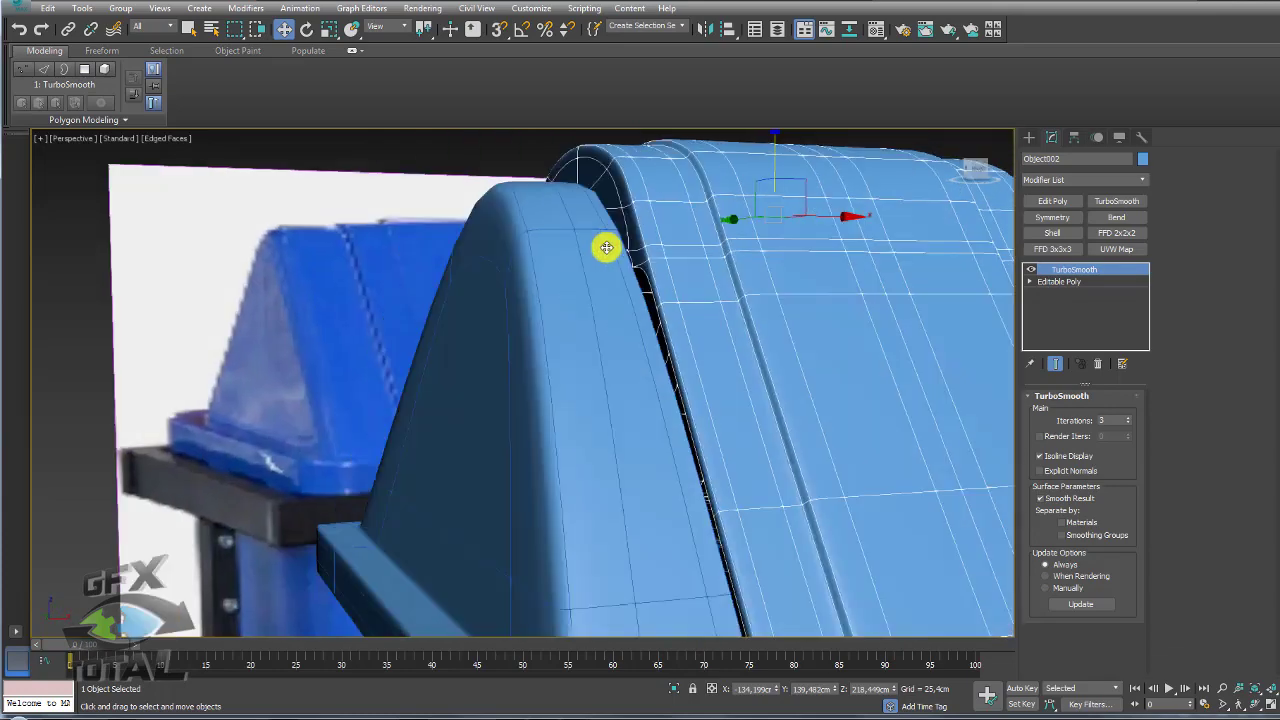
scroll(628, 254, "down", 2)
left_click(628, 278)
scroll(600, 300, "down", 2)
middle_click_drag(580, 314, 696, 361, "alt")
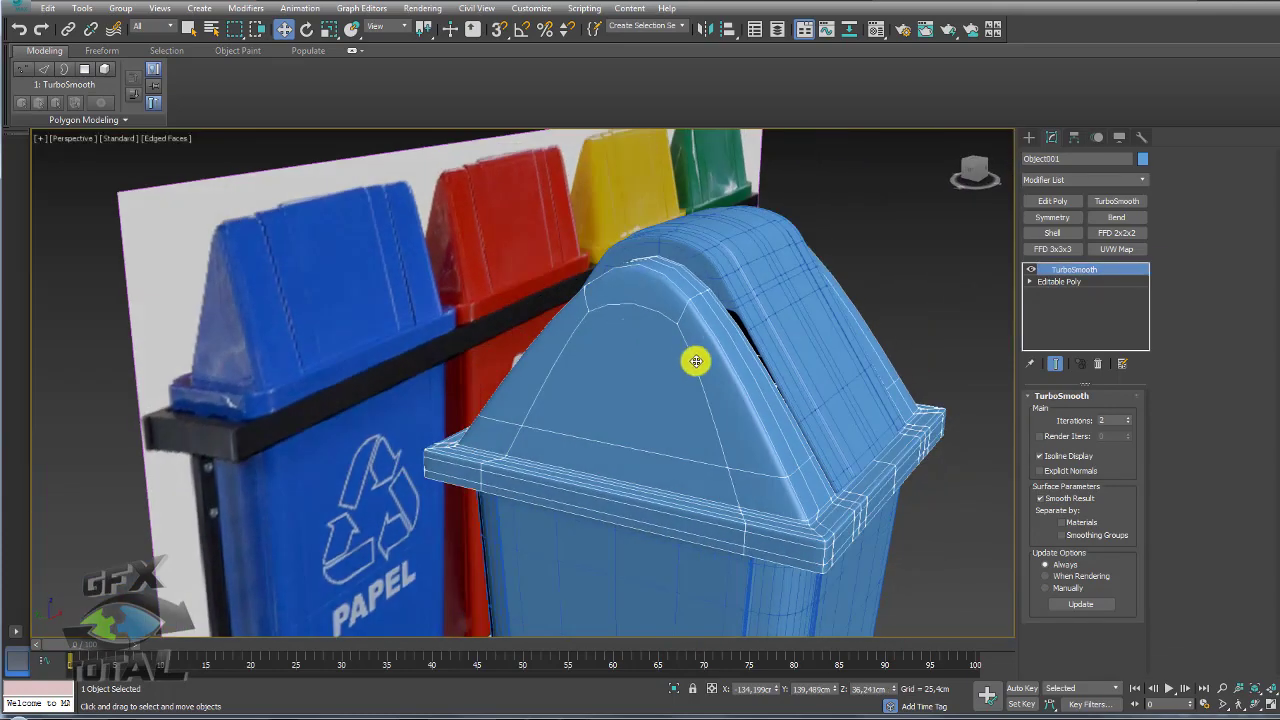
left_click(1043, 282)
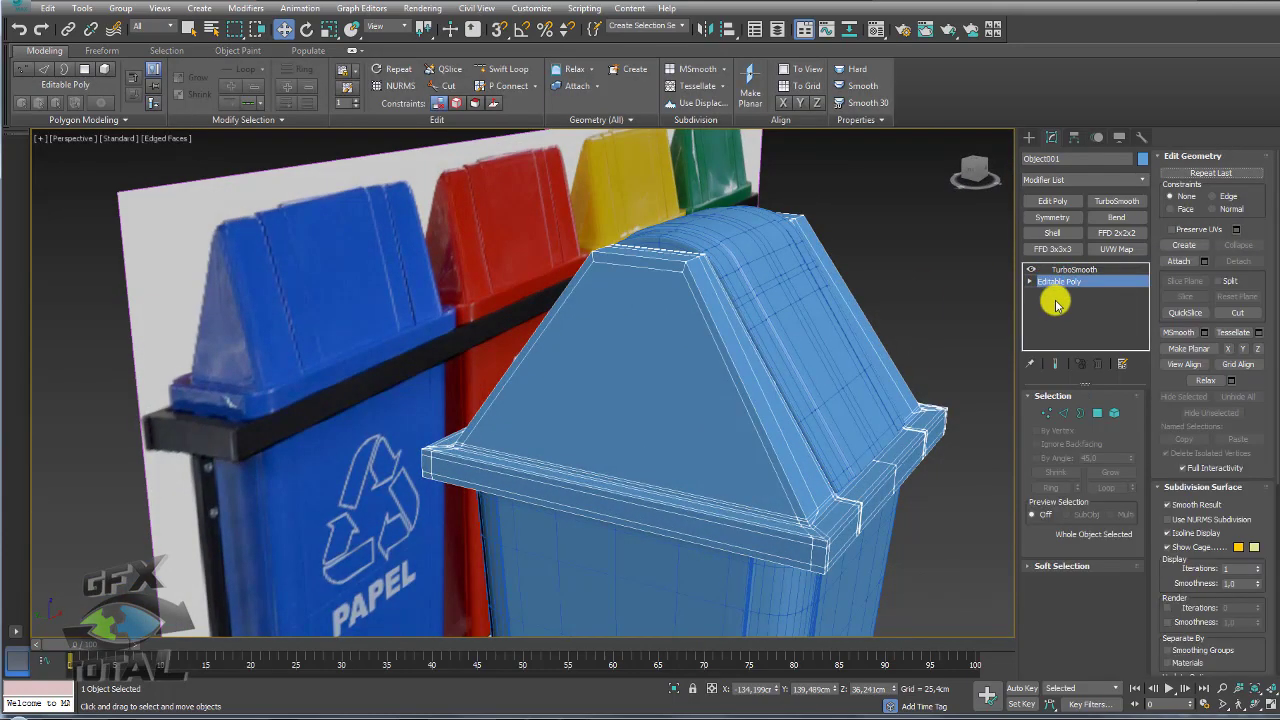
left_click(1063, 413)
left_click(655, 258)
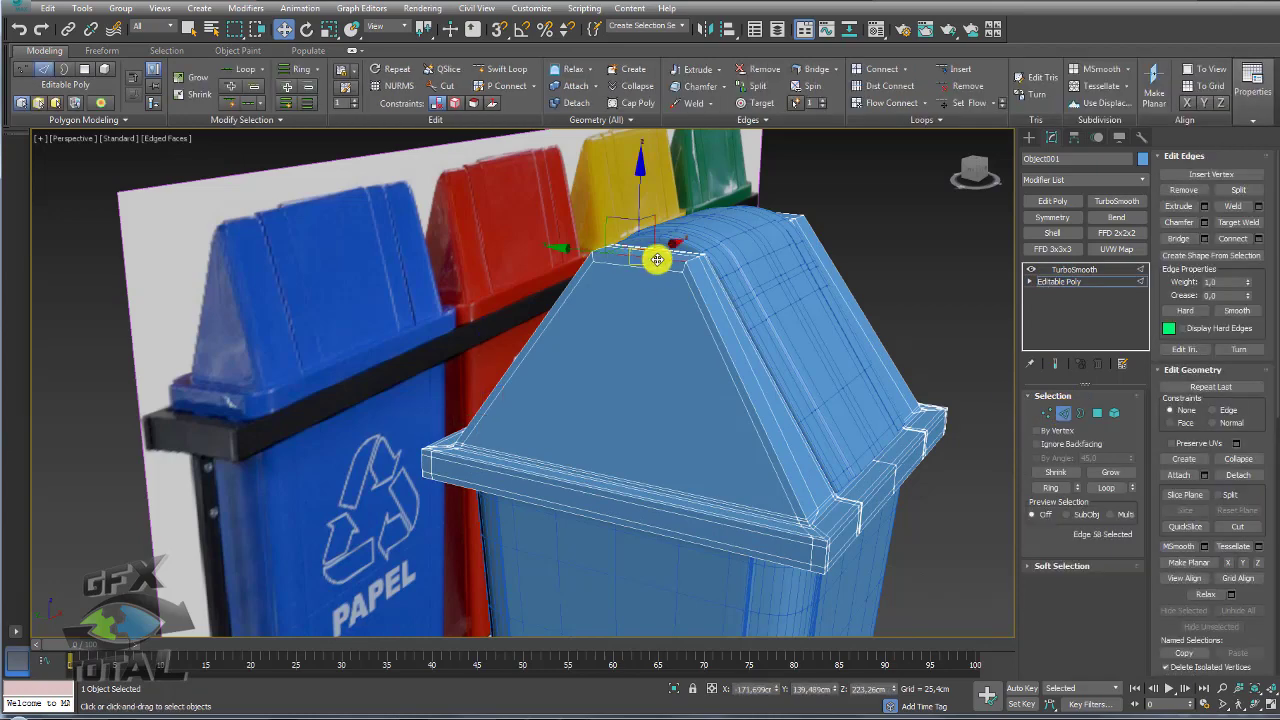
left_click(1042, 271)
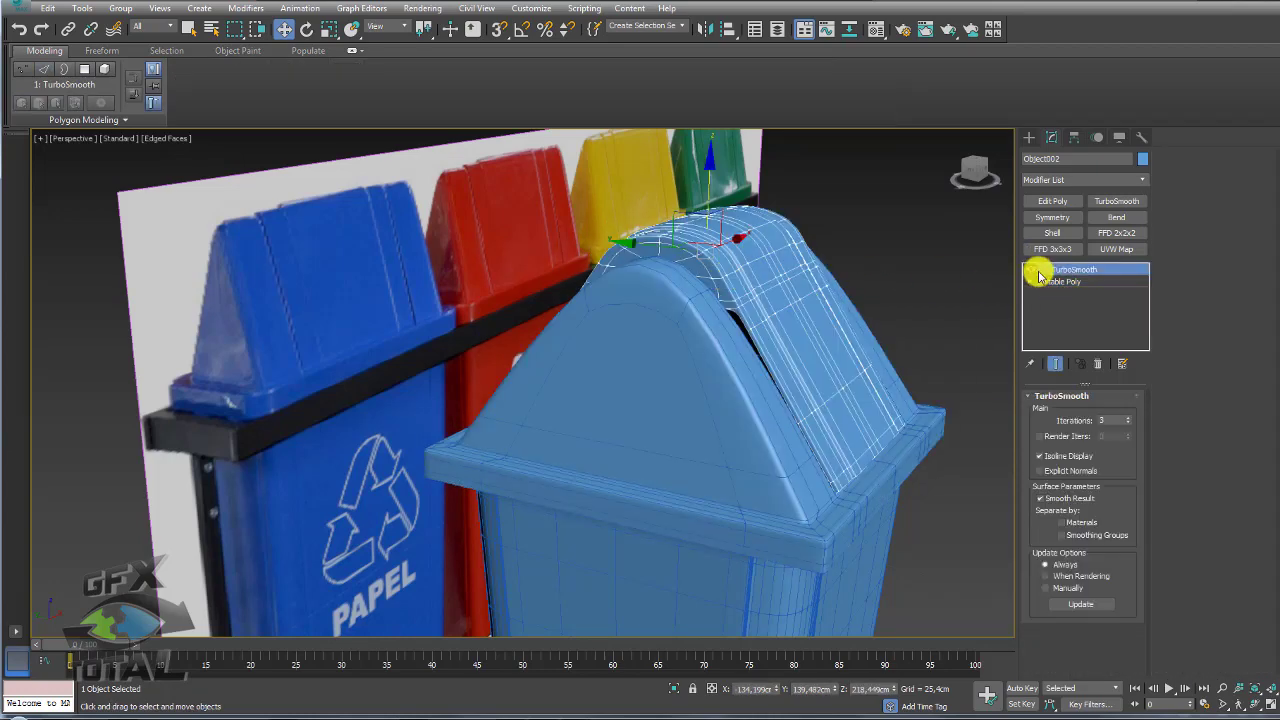
Step: Select the ring of edges around Object001's brim in its Editable Poly
left_click(661, 338)
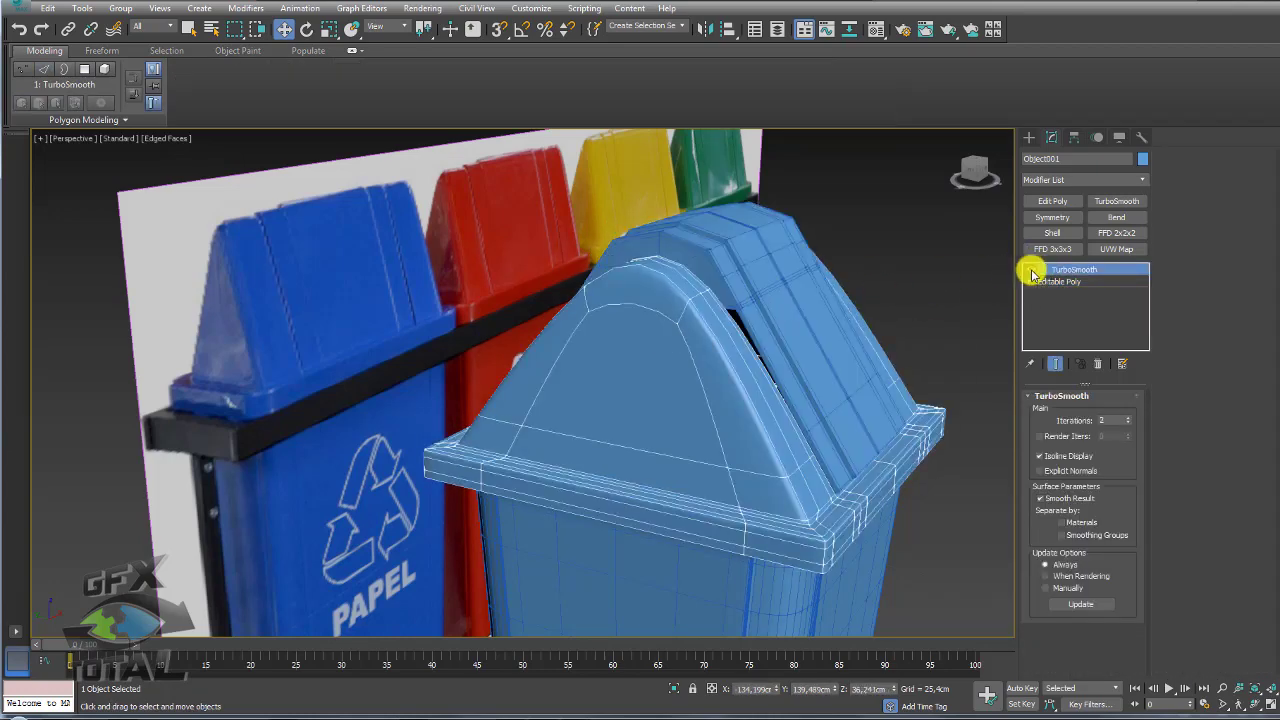
left_click(1031, 270)
left_click(1030, 281)
left_click(1055, 305)
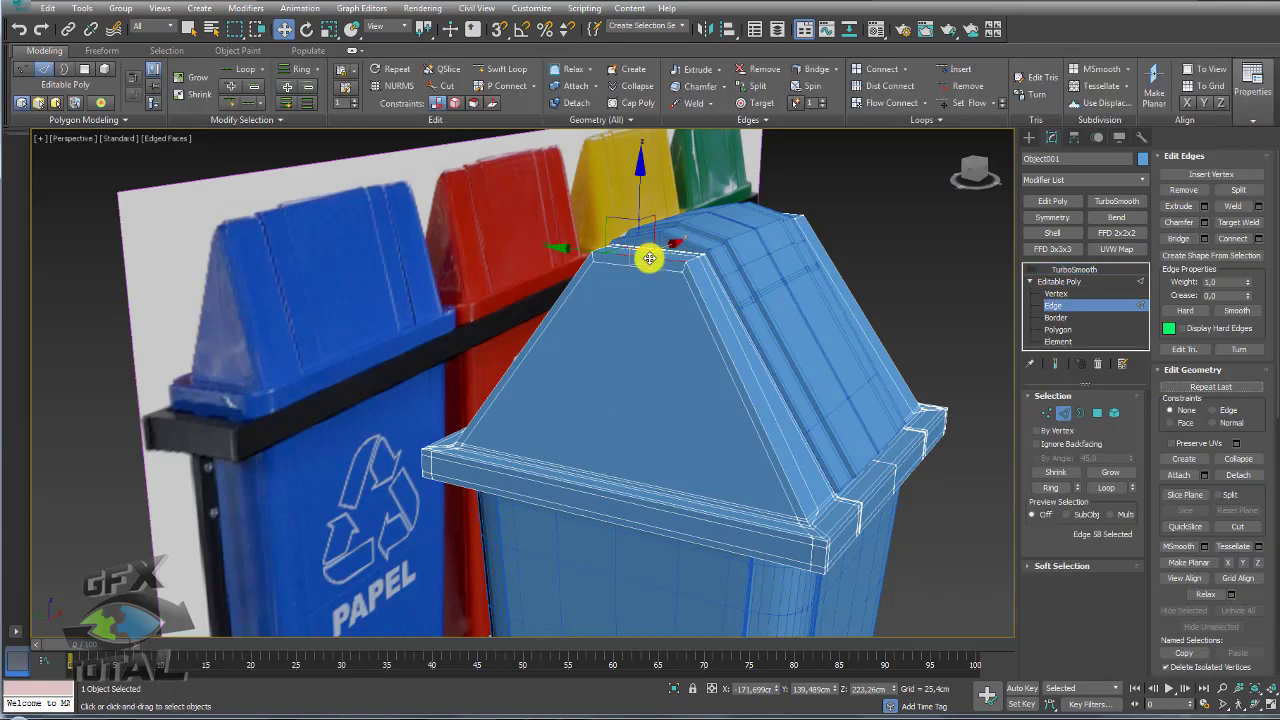
left_click(1058, 489)
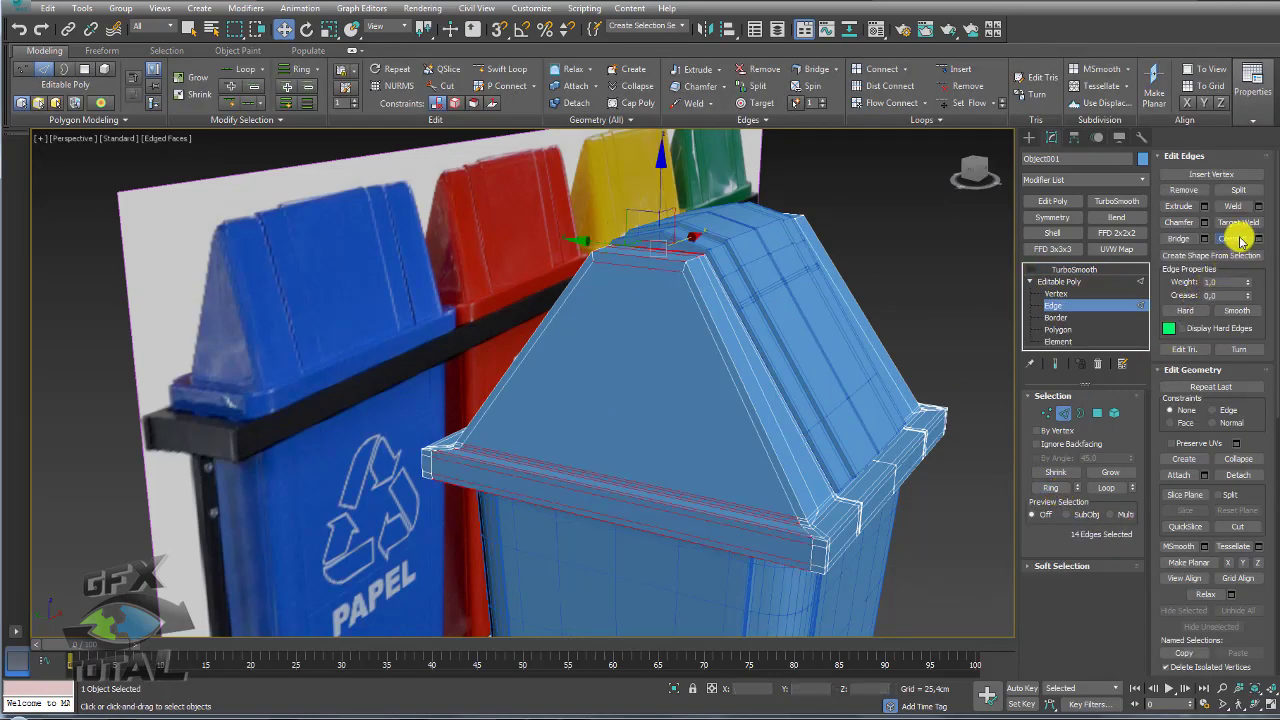
middle_click_drag(700, 300, 763, 286, "alt")
Step: Raise the five top-ridge vertices about 3.2 cm along Z for a sharper peak
left_click(1046, 413, "ctrl")
mouse_move(980, 386)
middle_mouse_down("alt")
mouse_move(688, 310)
mouse_move(640, 220)
middle_mouse_up("alt")
left_click_drag(650, 228, 620, 186)
scroll(704, 262, "up", 3)
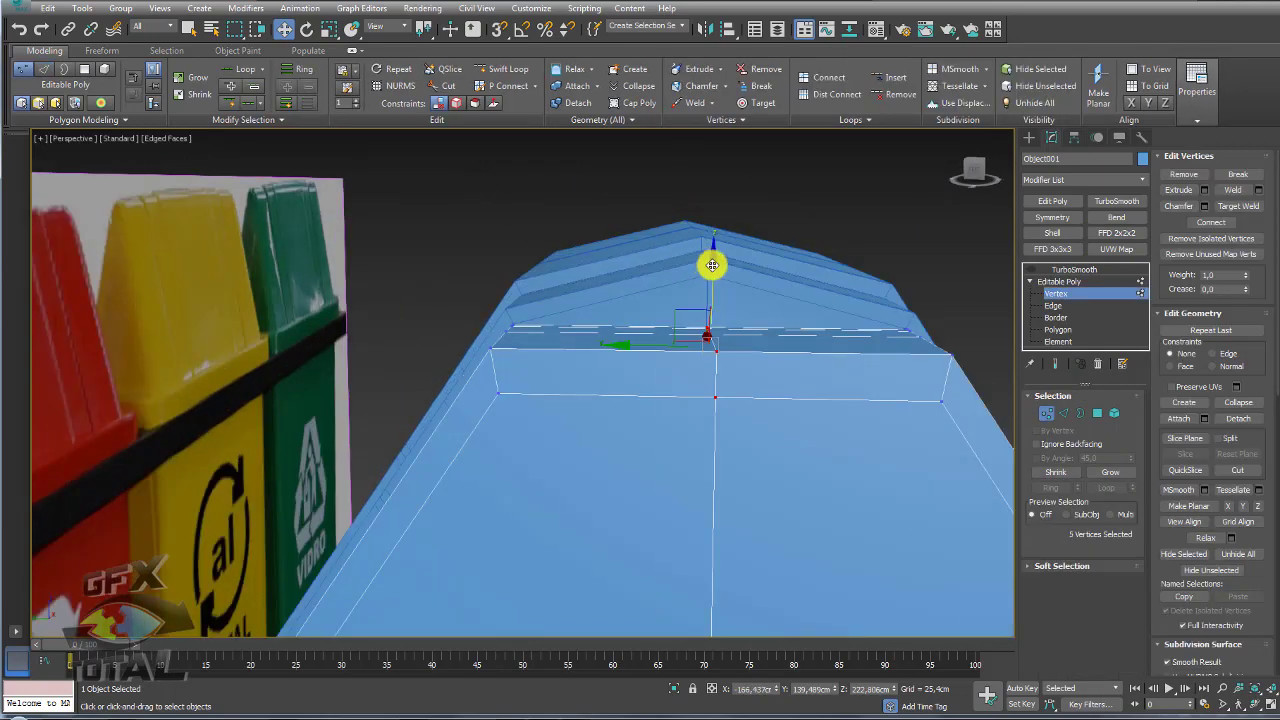
left_click_drag(712, 265, 717, 210)
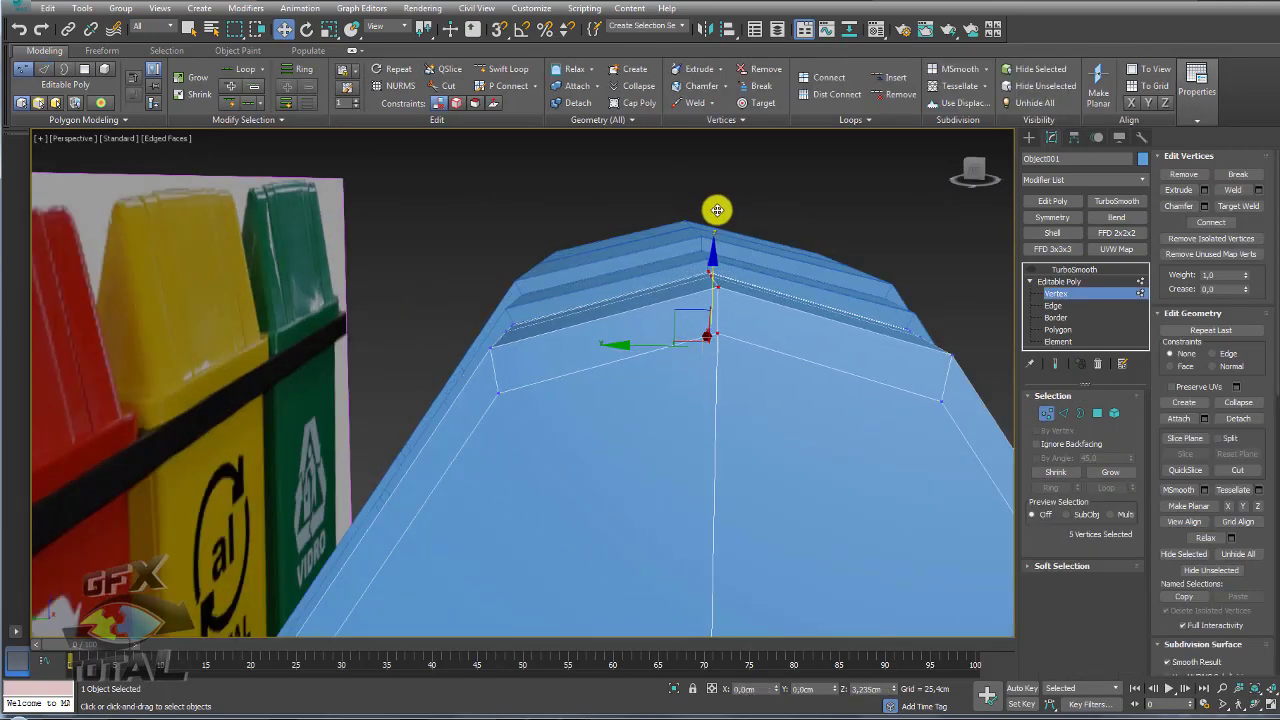
left_click(1070, 269)
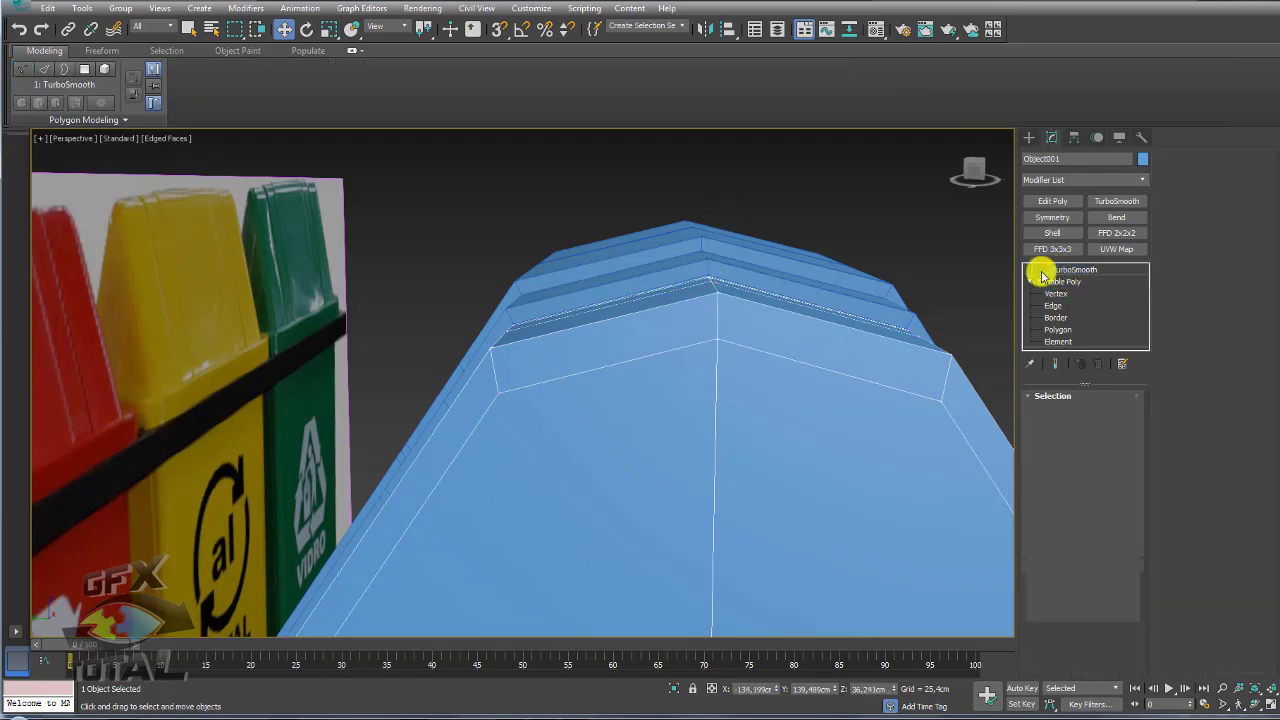
left_click(1030, 270)
Step: Rotate the flap open and back closed to check its fit over the lid
left_click(869, 302)
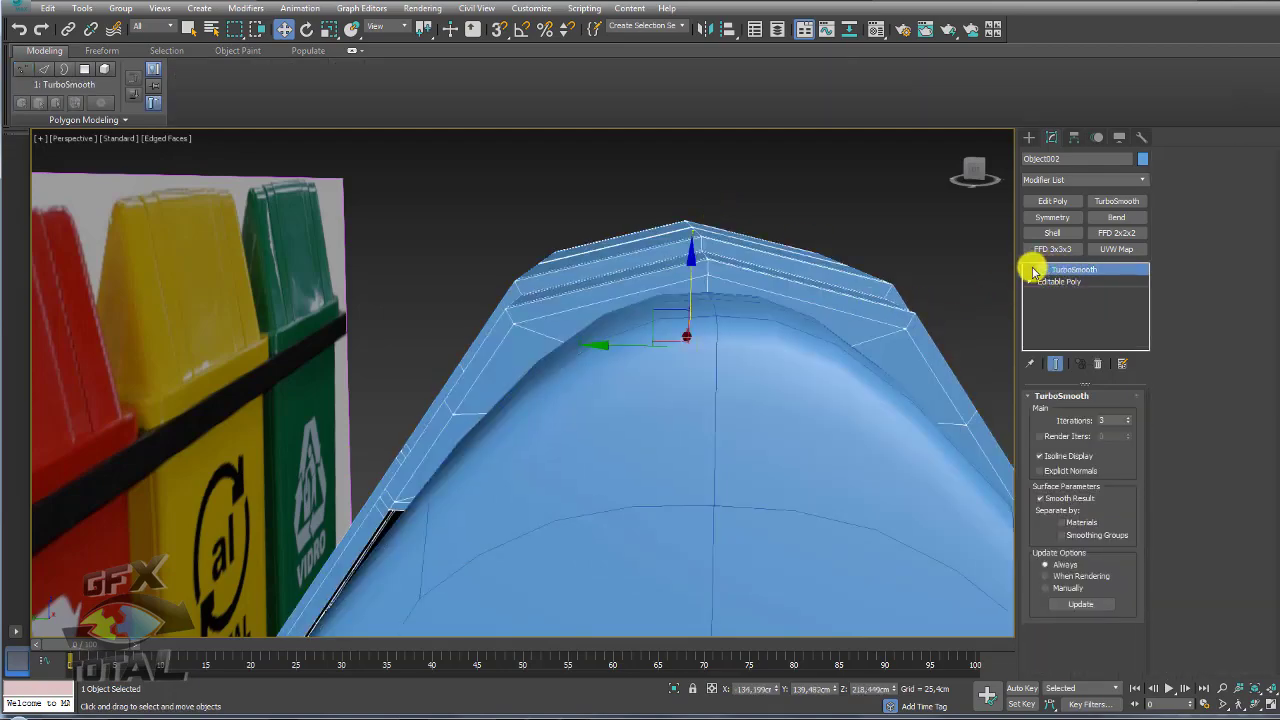
mouse_move(855, 289)
middle_mouse_down("alt")
mouse_move(826, 320)
mouse_move(766, 340)
mouse_move(706, 321)
mouse_move(691, 406)
mouse_move(757, 394)
mouse_move(771, 286)
middle_mouse_up("alt")
key("e")
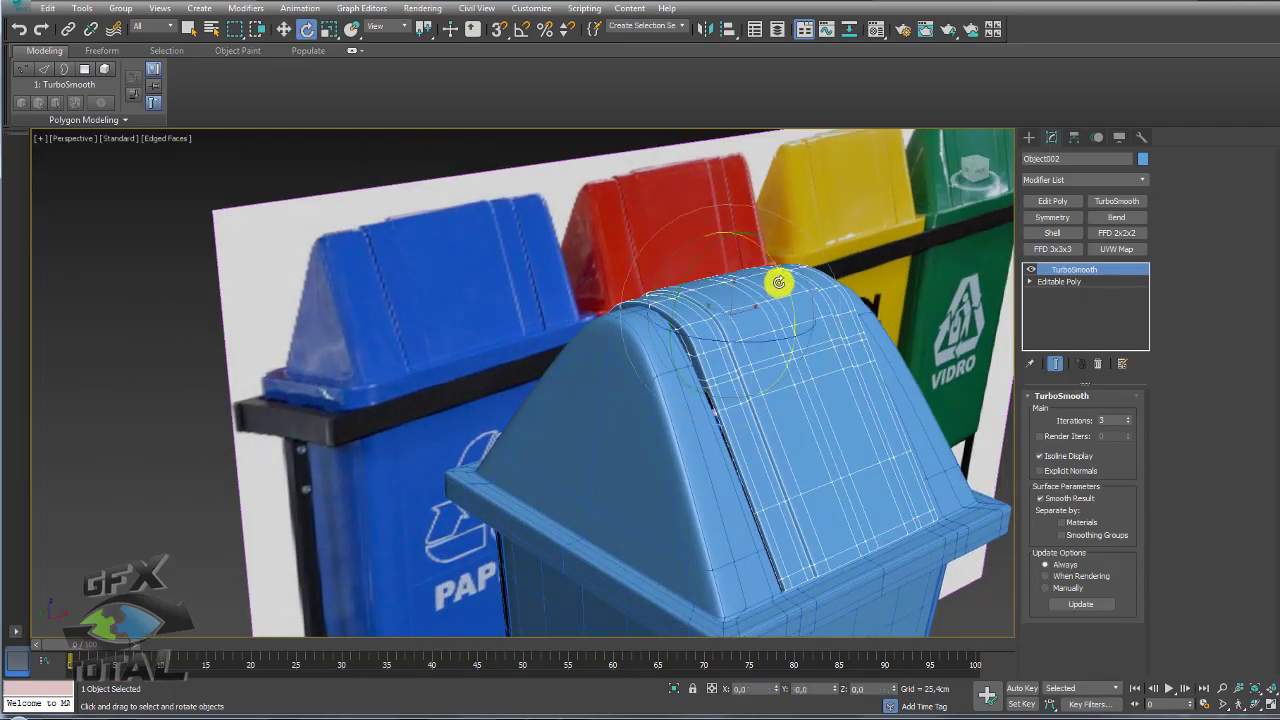
mouse_move(779, 282)
left_mouse_down()
mouse_move(774, 254)
mouse_move(751, 380)
left_mouse_up()
middle_click_drag(751, 380, 736, 441, "alt")
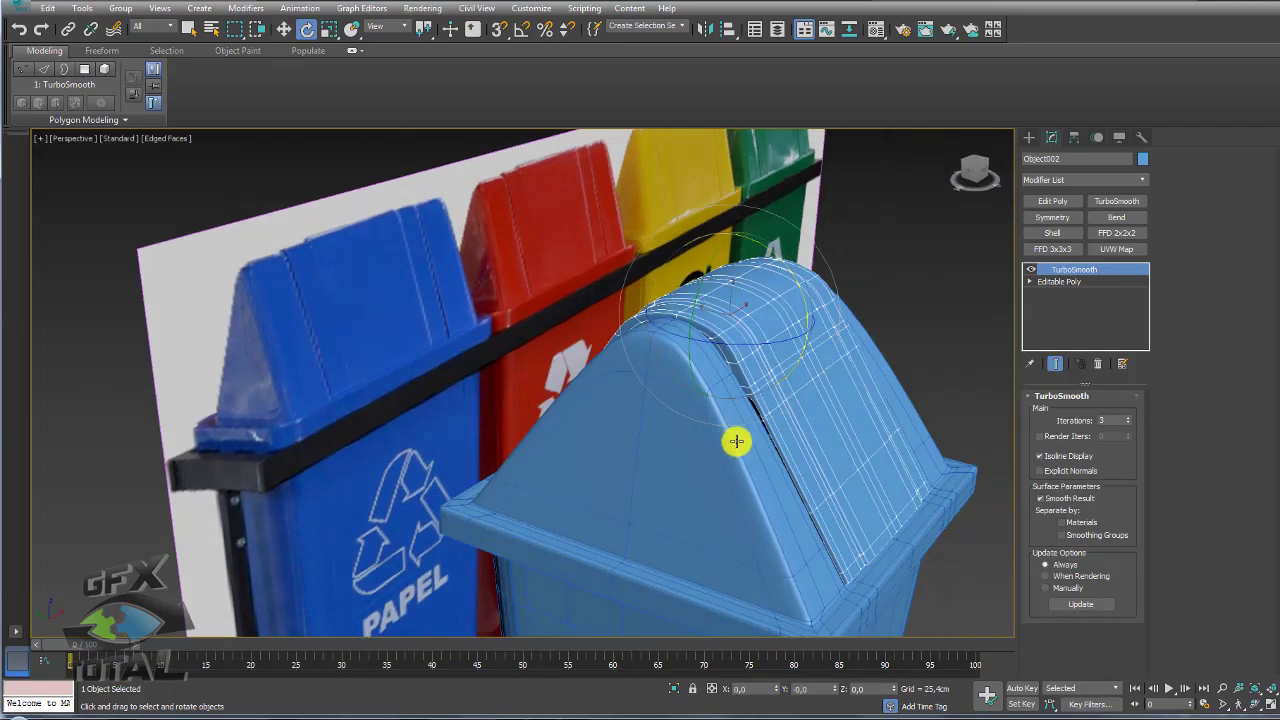
Step: Select a ring of edges across Object001's sloped face
left_click(1063, 283)
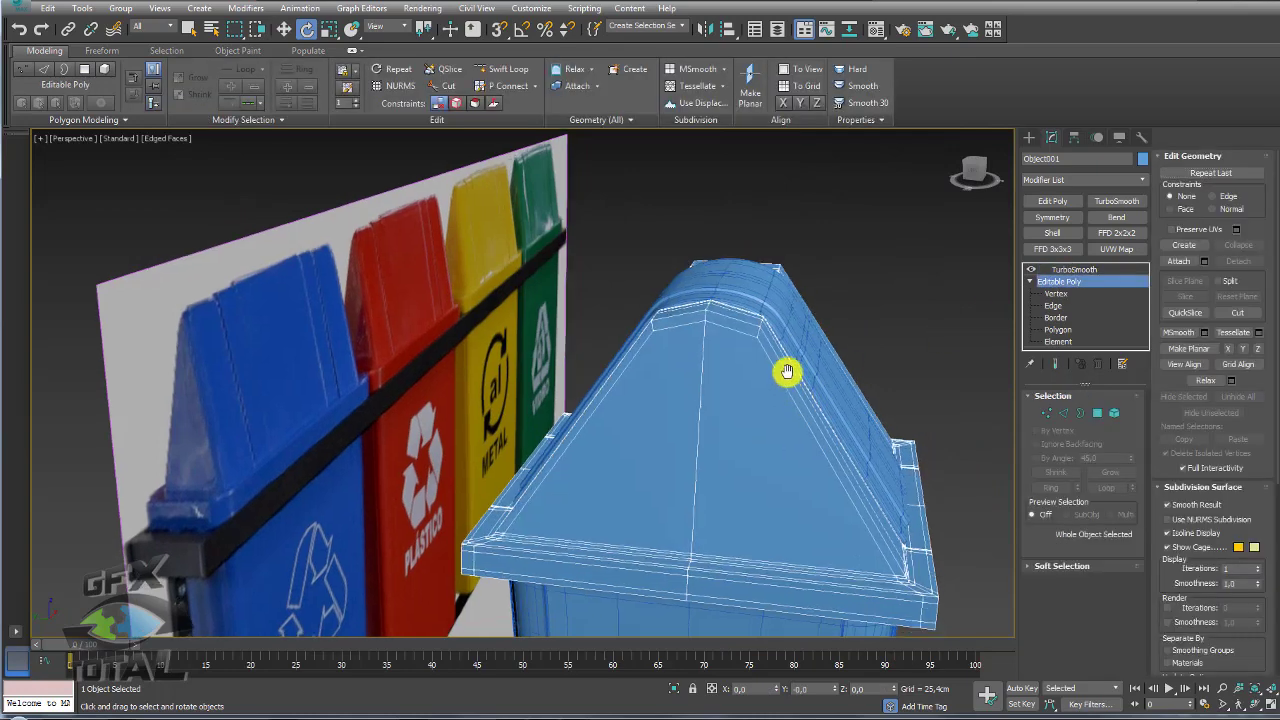
scroll(900, 360, "up", 3)
left_click(1053, 305)
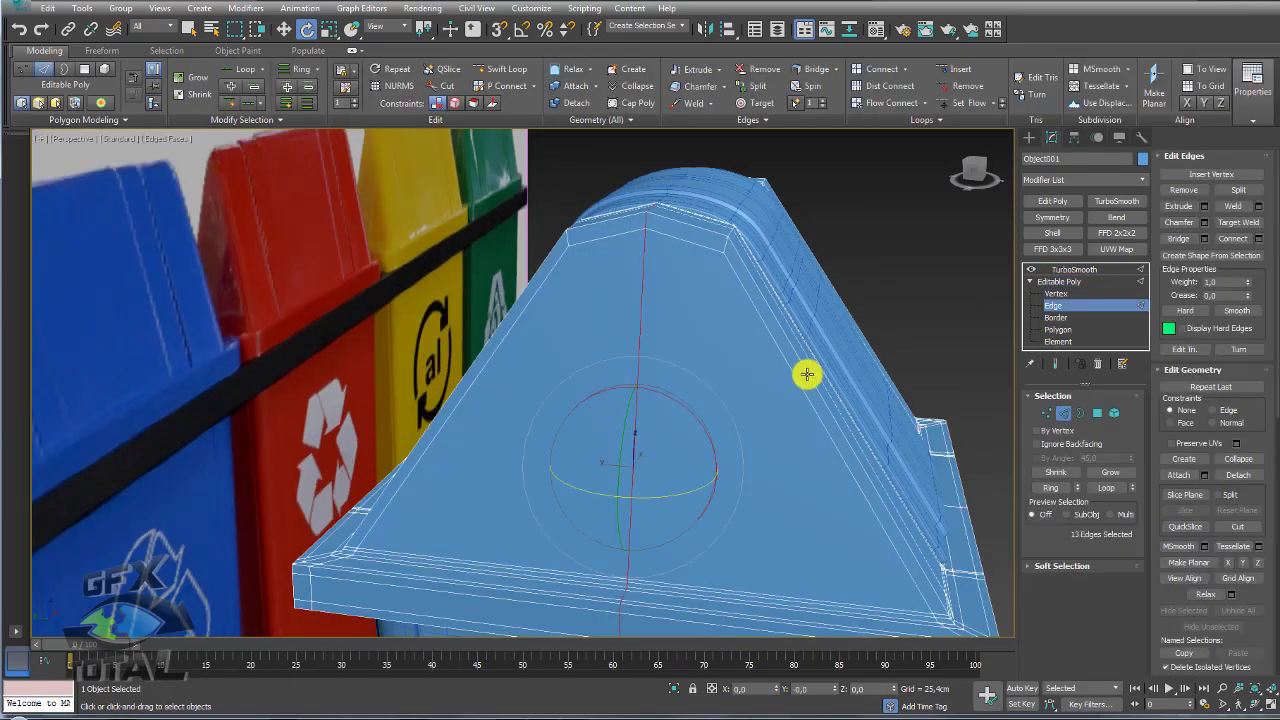
left_click(880, 395)
left_click(1048, 488)
middle_click_drag(934, 391, 805, 320, "alt")
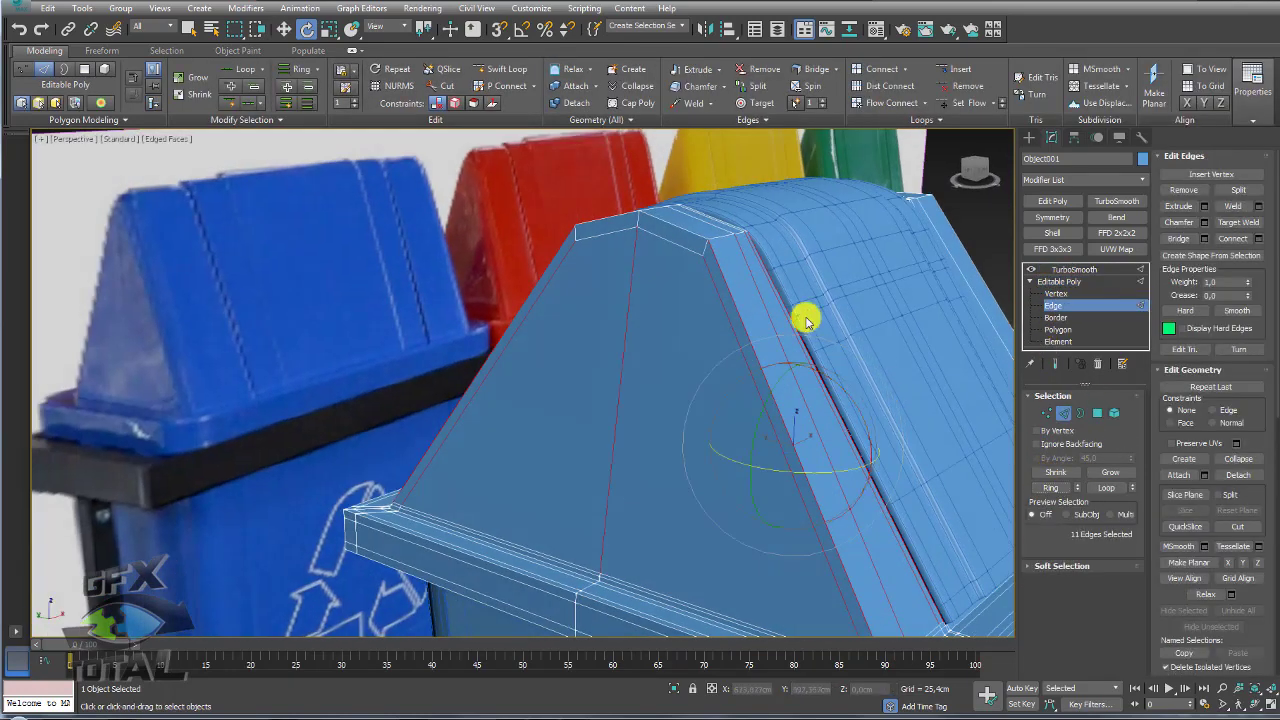
left_click(1060, 270)
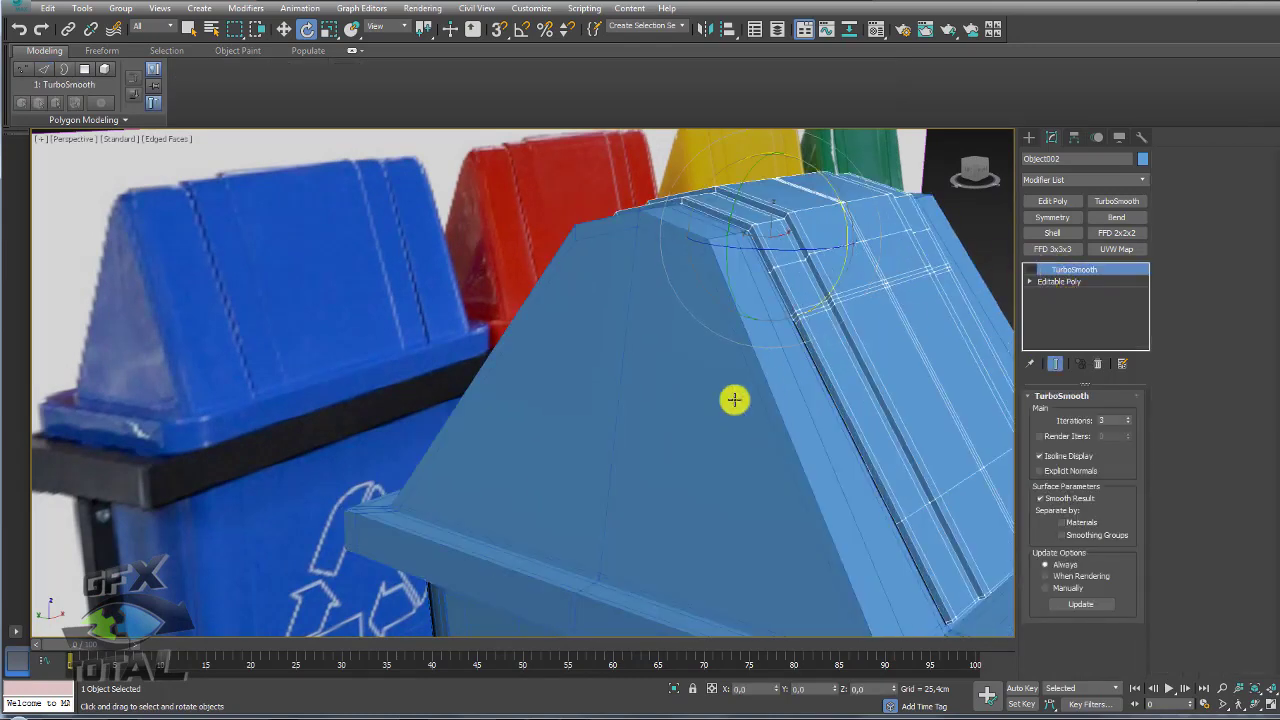
left_click(734, 400)
left_click(1058, 306)
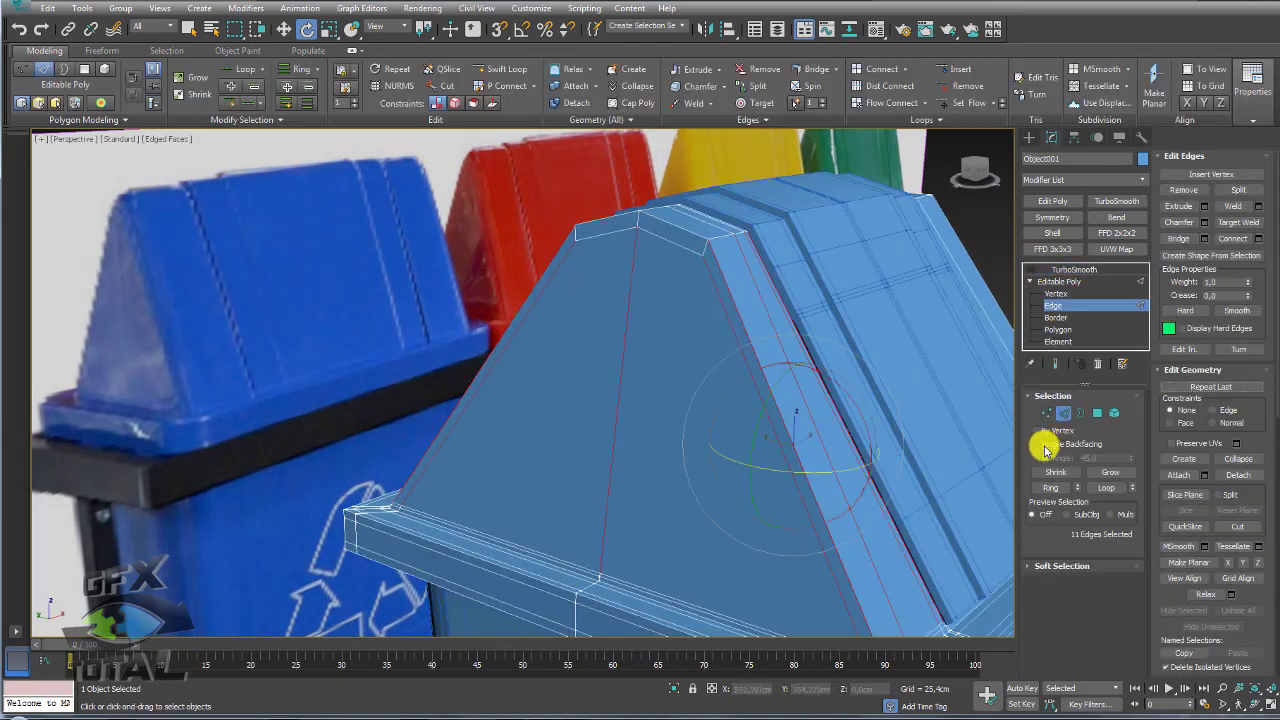
Step: Connect the selected edges with two new loops spread apart
left_click(1254, 236)
left_click(1259, 238)
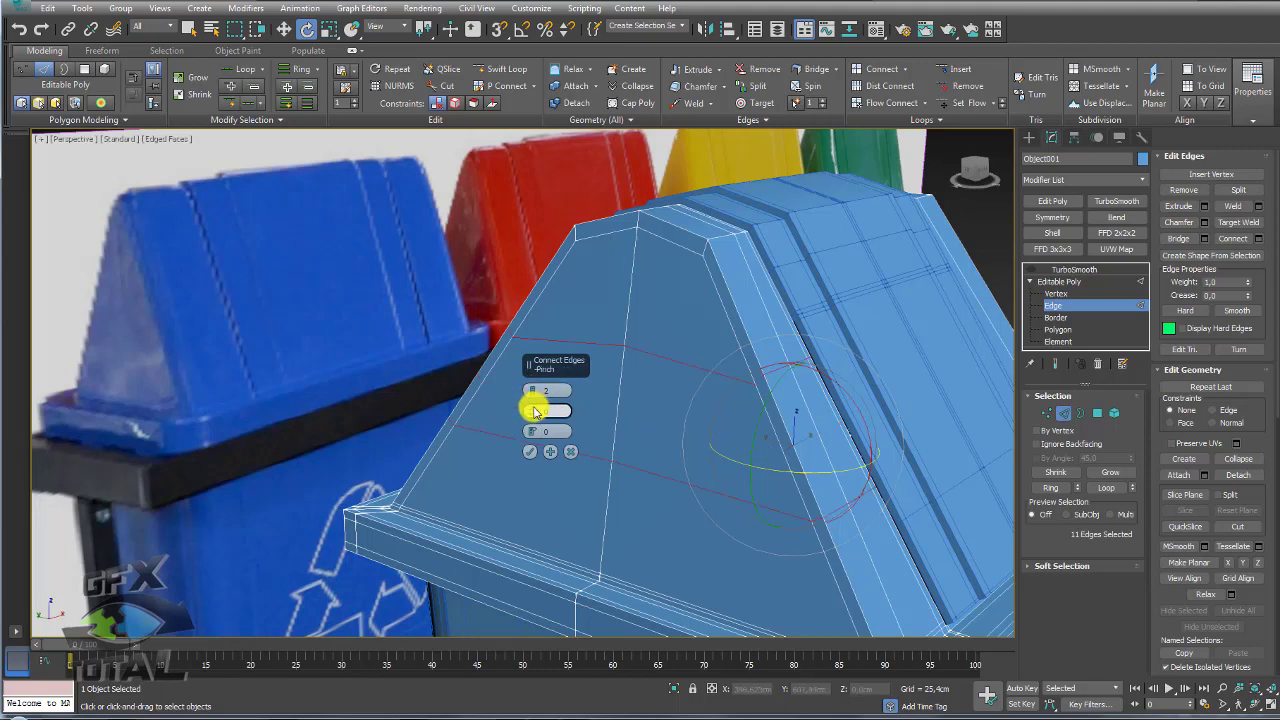
left_click_drag(534, 405, 537, 239)
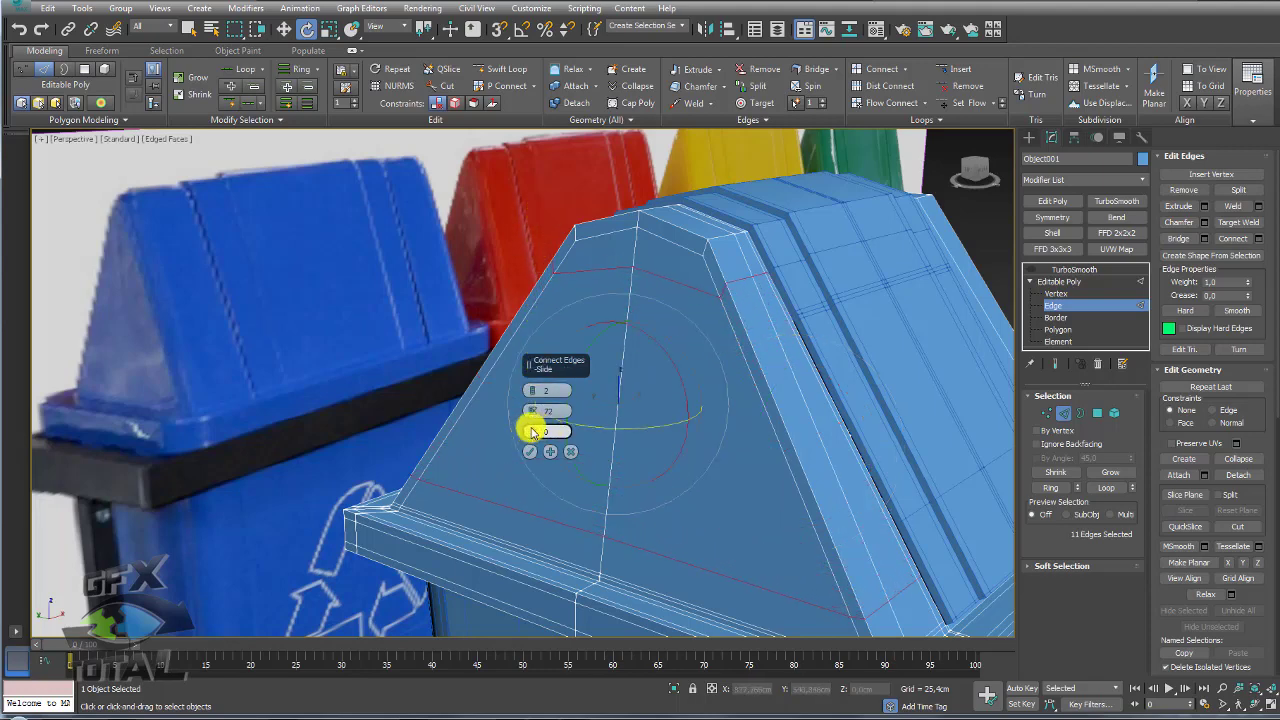
left_click(530, 451)
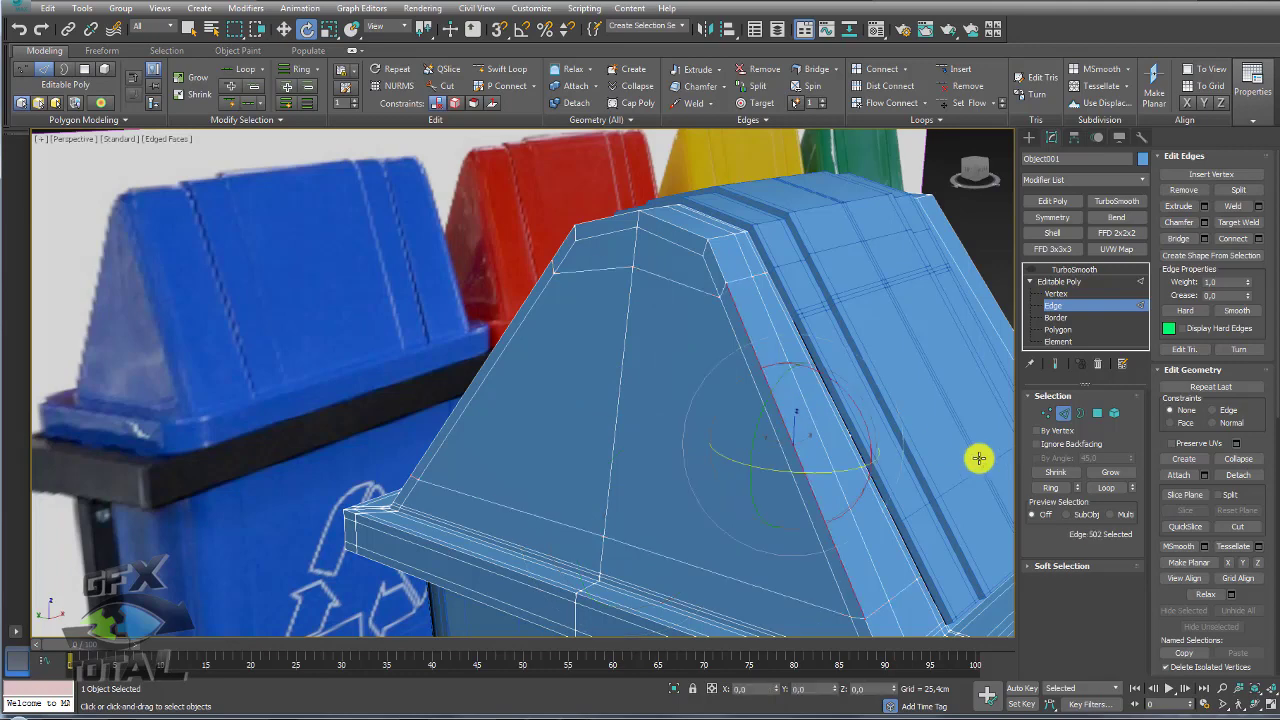
Step: Connect another edge ring with 2 segments and pinch 57, then view it under TurboSmooth
left_click(1052, 487)
left_click(1260, 238)
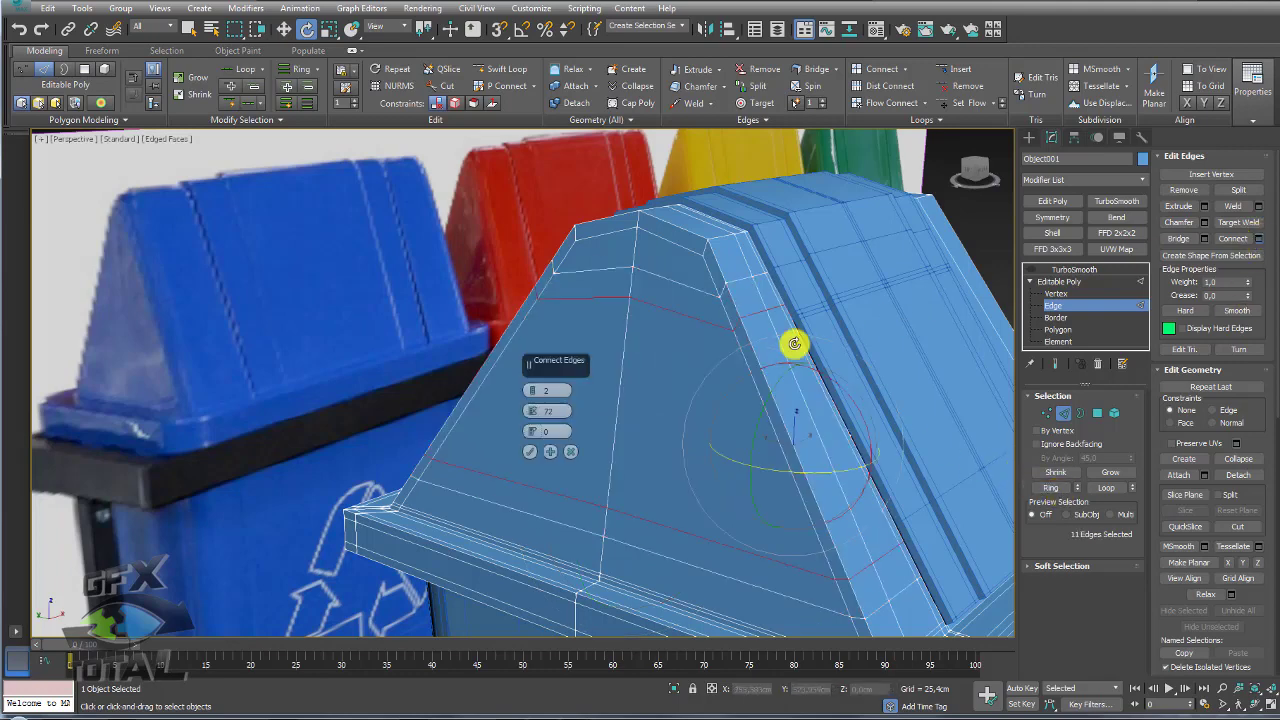
left_click_drag(532, 412, 544, 451)
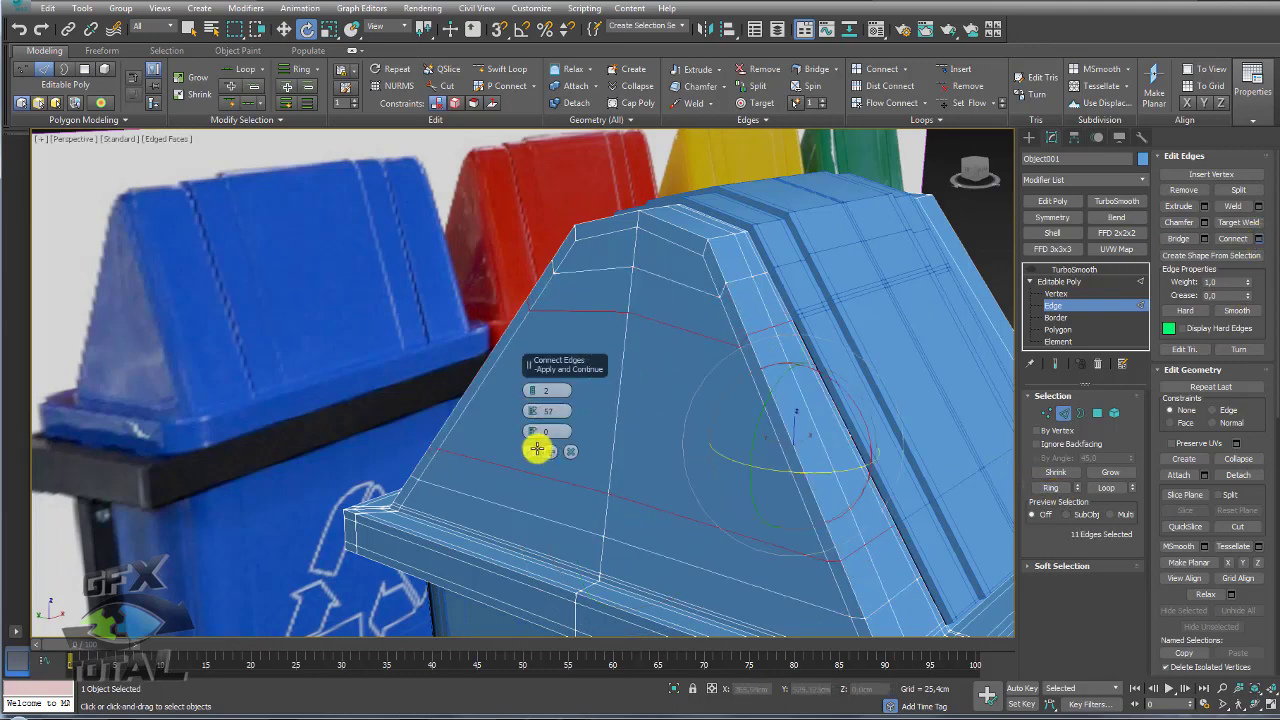
left_click(537, 450)
left_click(1065, 272)
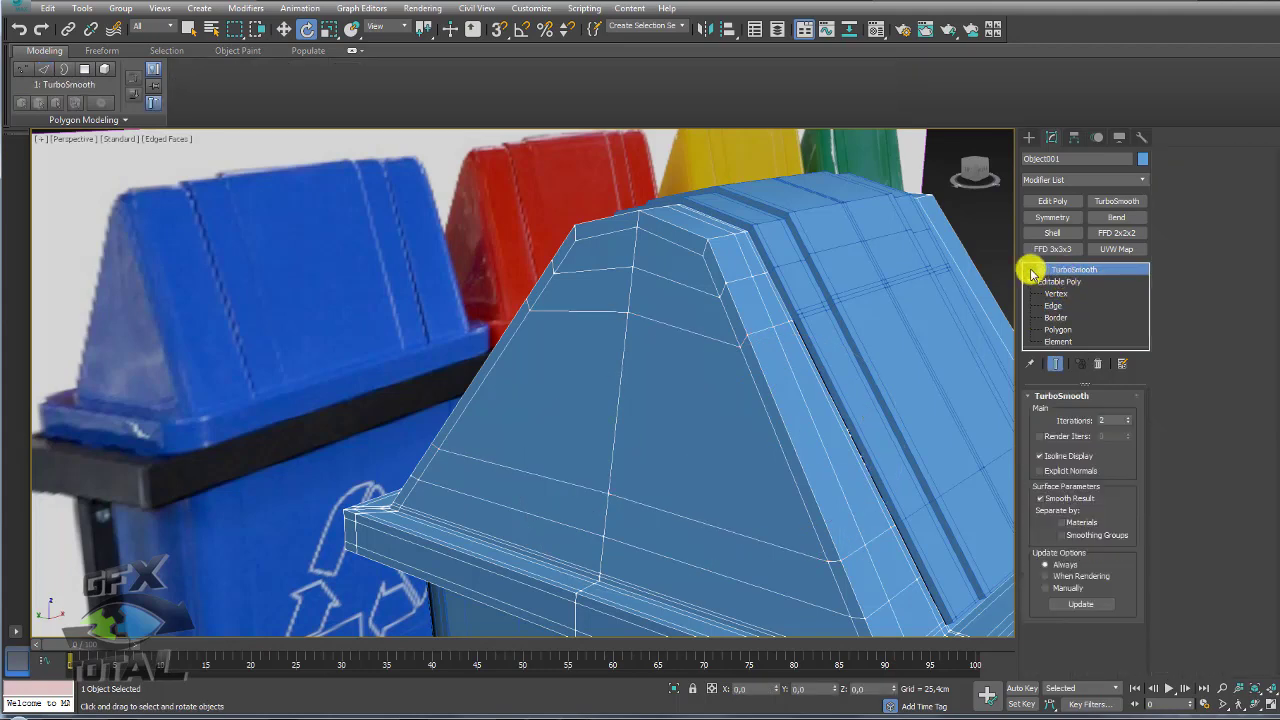
Step: Select the bin body Object001 and go to its Editable Poly
left_click(891, 300)
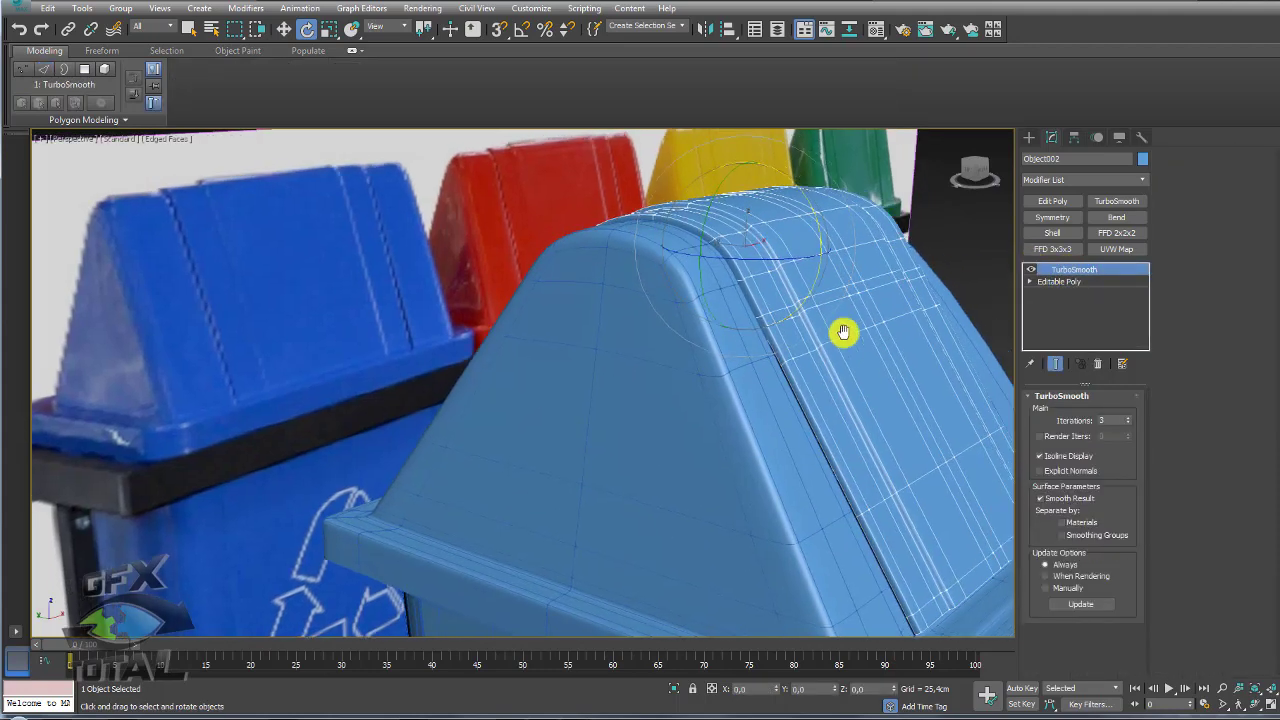
scroll(843, 334, "down", 5)
scroll(834, 391, "up", 3)
scroll(849, 546, "up", 1)
scroll(783, 457, "up", 1)
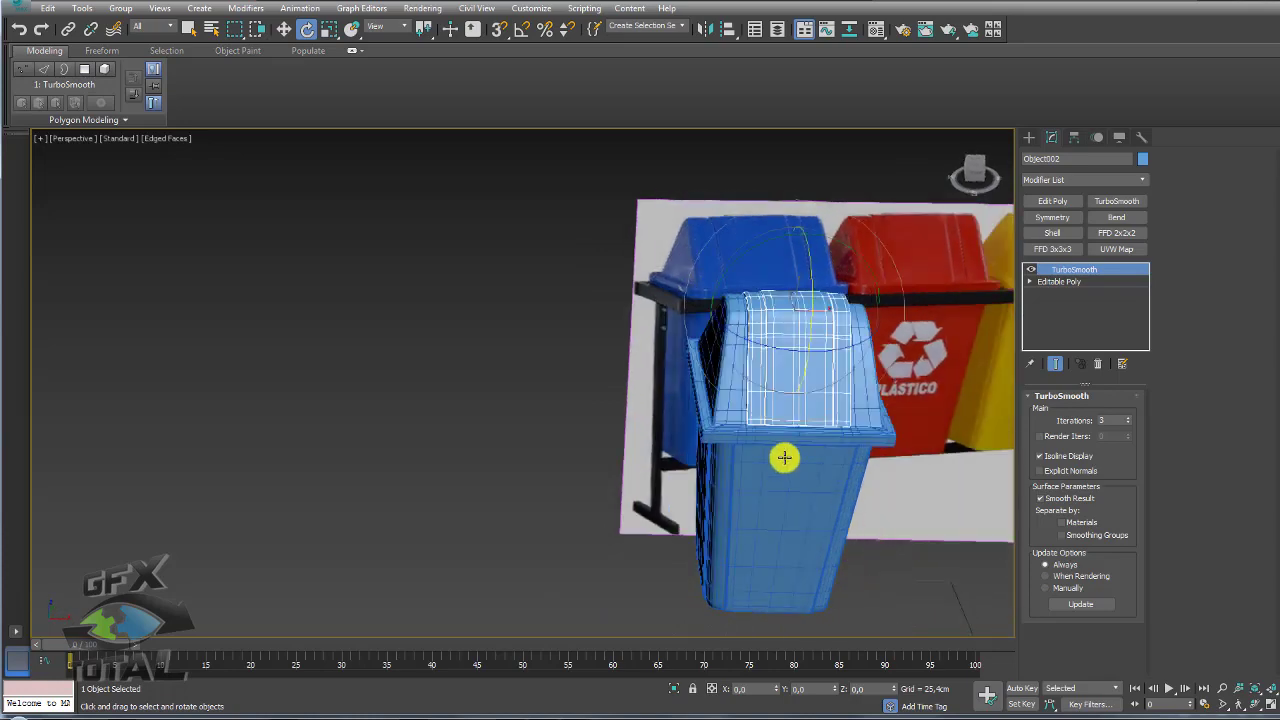
scroll(783, 451, "up", 1)
scroll(612, 432, "up", 1)
scroll(612, 432, "up", 2)
left_click(637, 414)
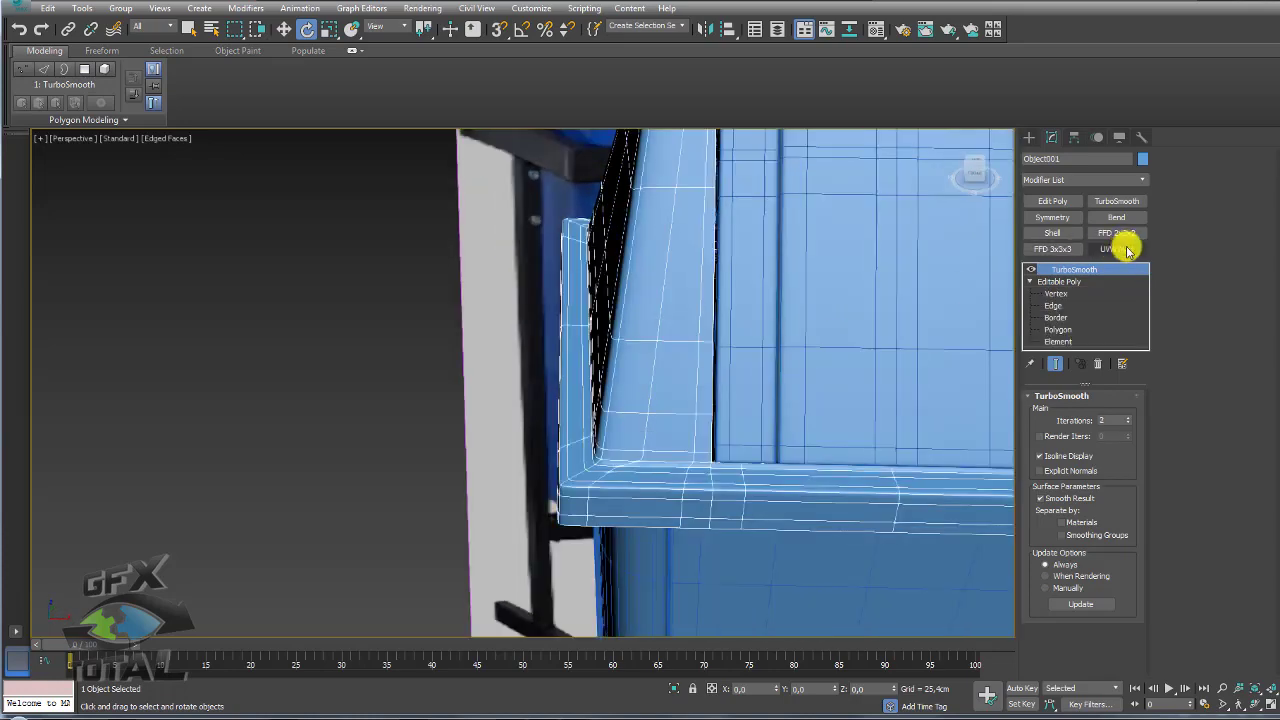
left_click(1052, 281)
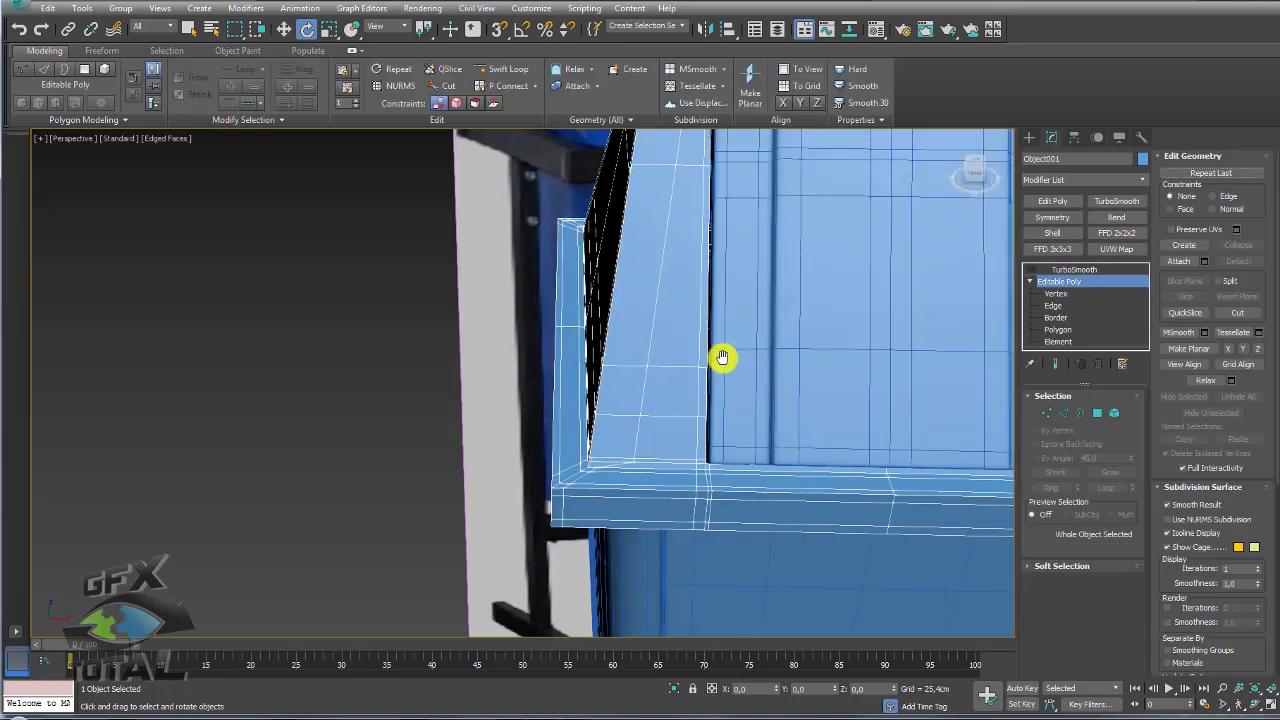
Step: Add a Symmetry modifier mirroring across X with Flip checked
scroll(723, 357, "down", 3)
scroll(734, 363, "up", 1)
scroll(730, 343, "down", 2)
middle_click_drag(700, 366, 743, 376, "alt")
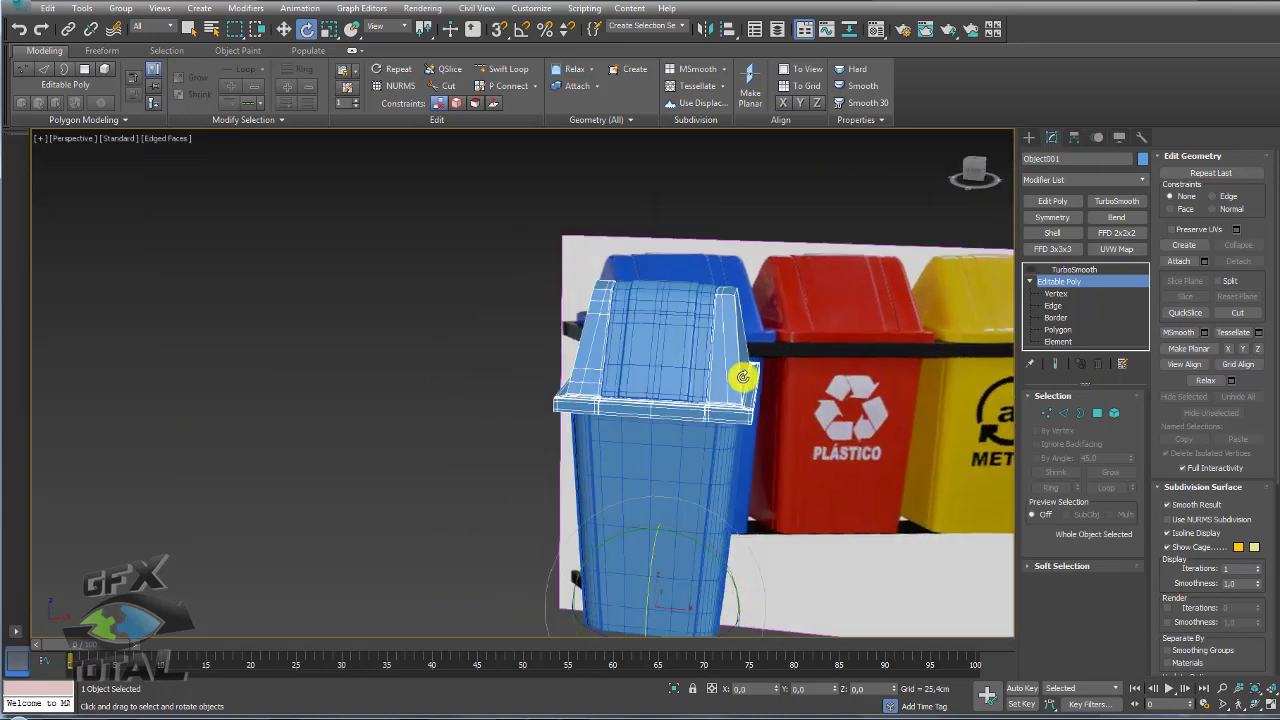
left_click(1097, 412)
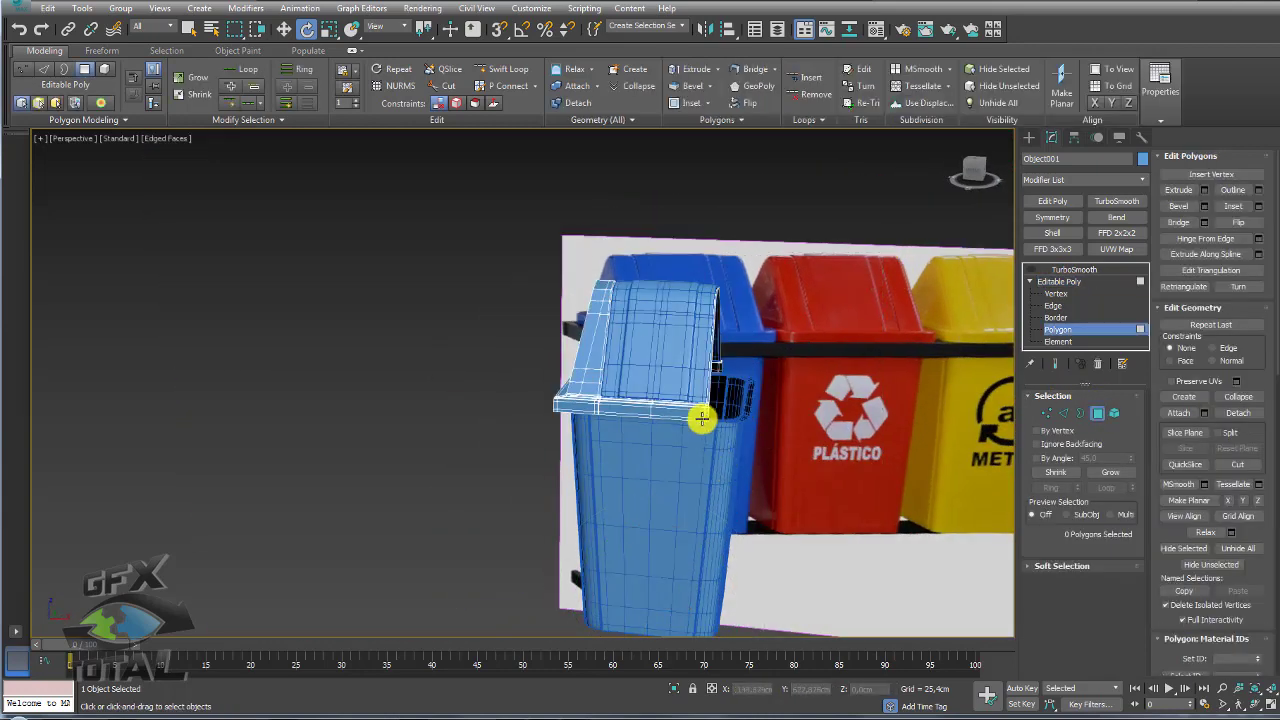
middle_click_drag(700, 420, 1135, 296, "alt")
left_click(1072, 283)
left_click(1050, 217)
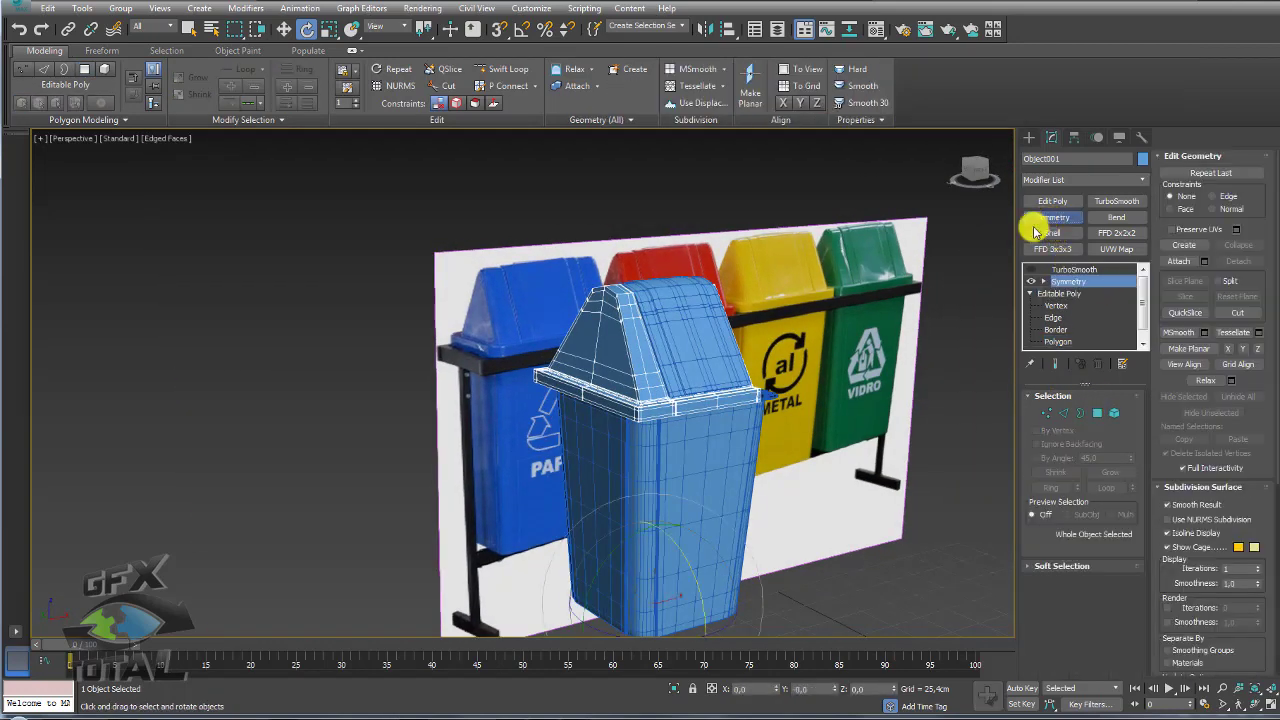
left_click(1062, 438)
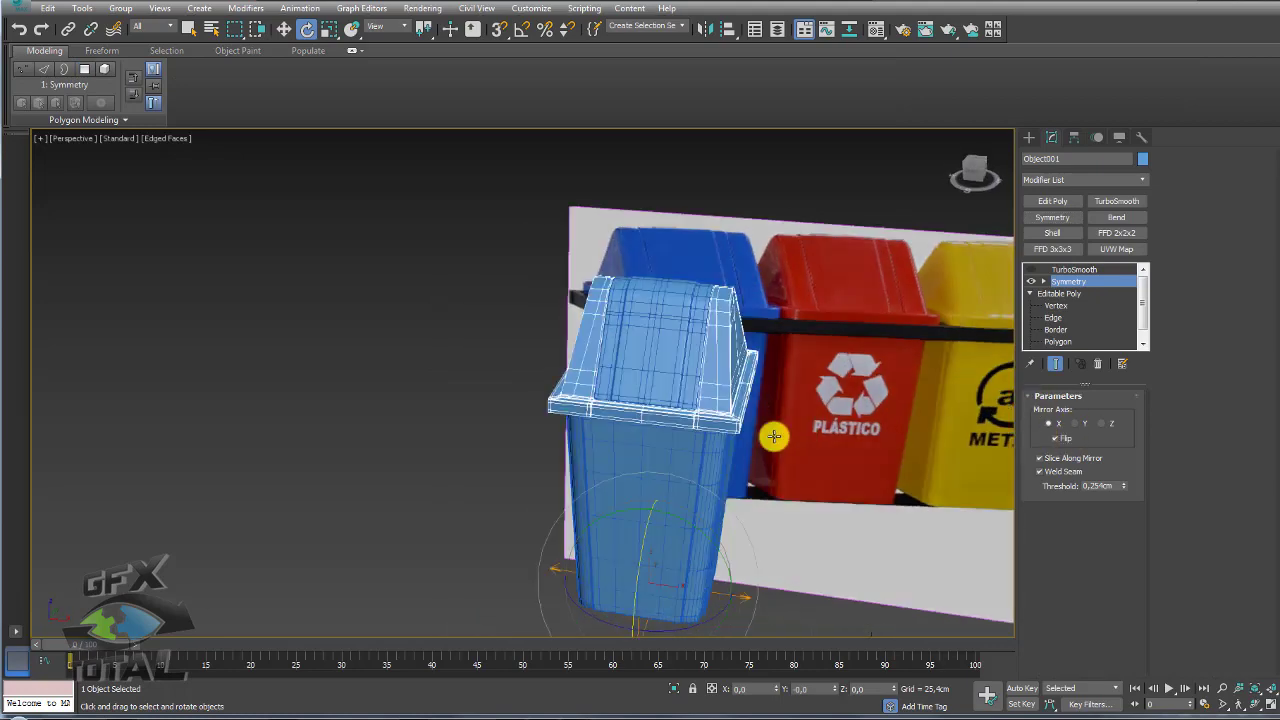
Step: Select the flap Object002's Editable Poly and isolate it on its own
left_click(692, 345)
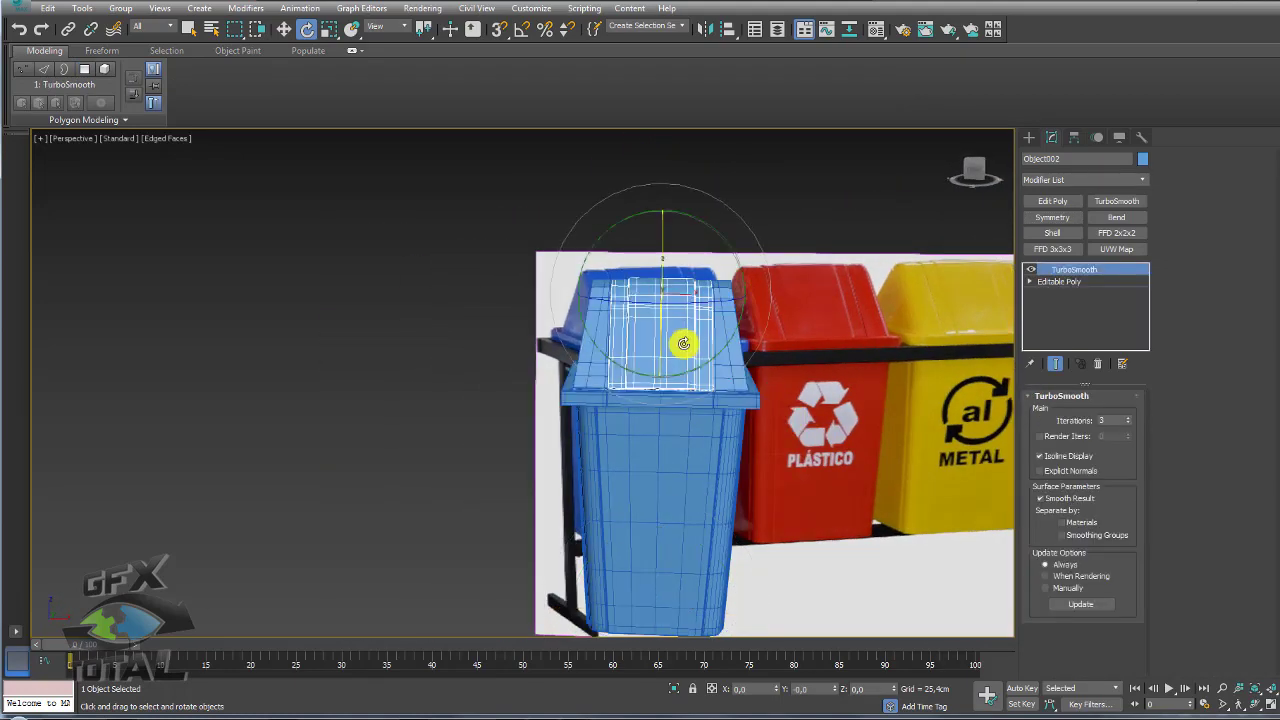
mouse_move(683, 340)
middle_mouse_down("alt")
mouse_move(486, 391)
mouse_move(851, 397)
mouse_move(737, 399)
middle_mouse_up("alt")
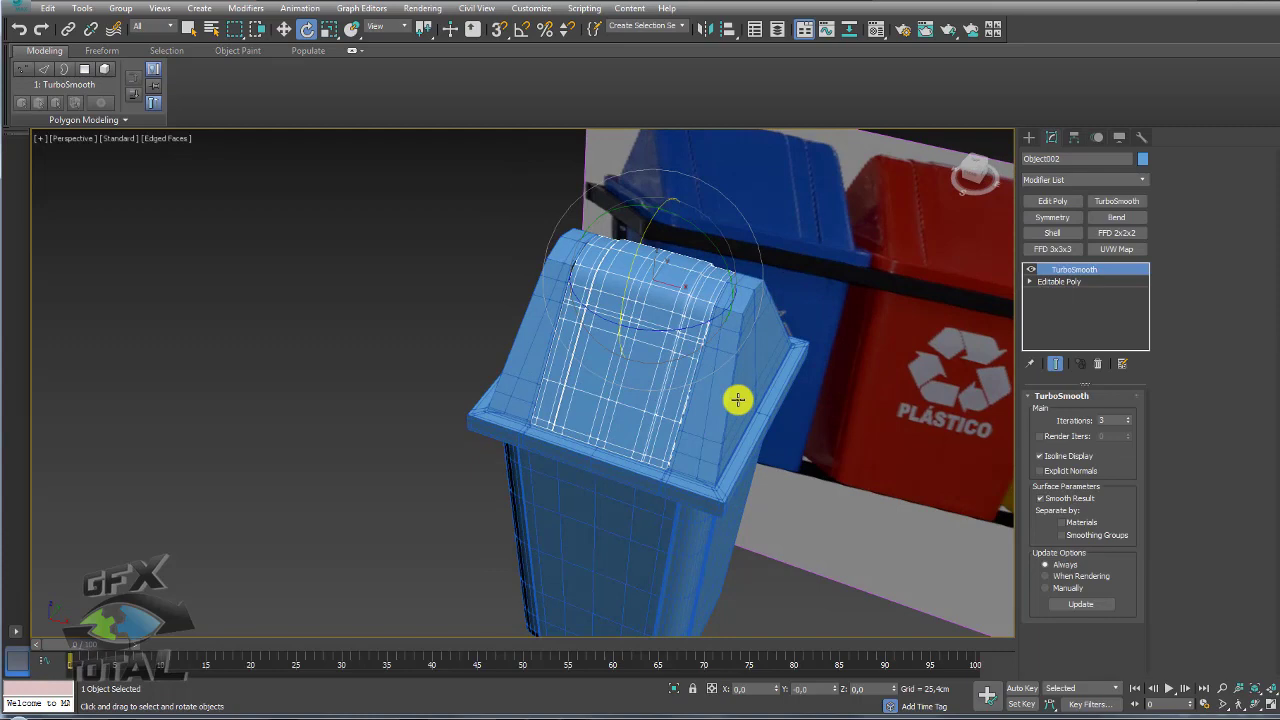
left_click(1058, 281)
mouse_move(1058, 281)
middle_mouse_down("alt")
mouse_move(786, 366)
mouse_move(706, 672)
middle_mouse_up("alt")
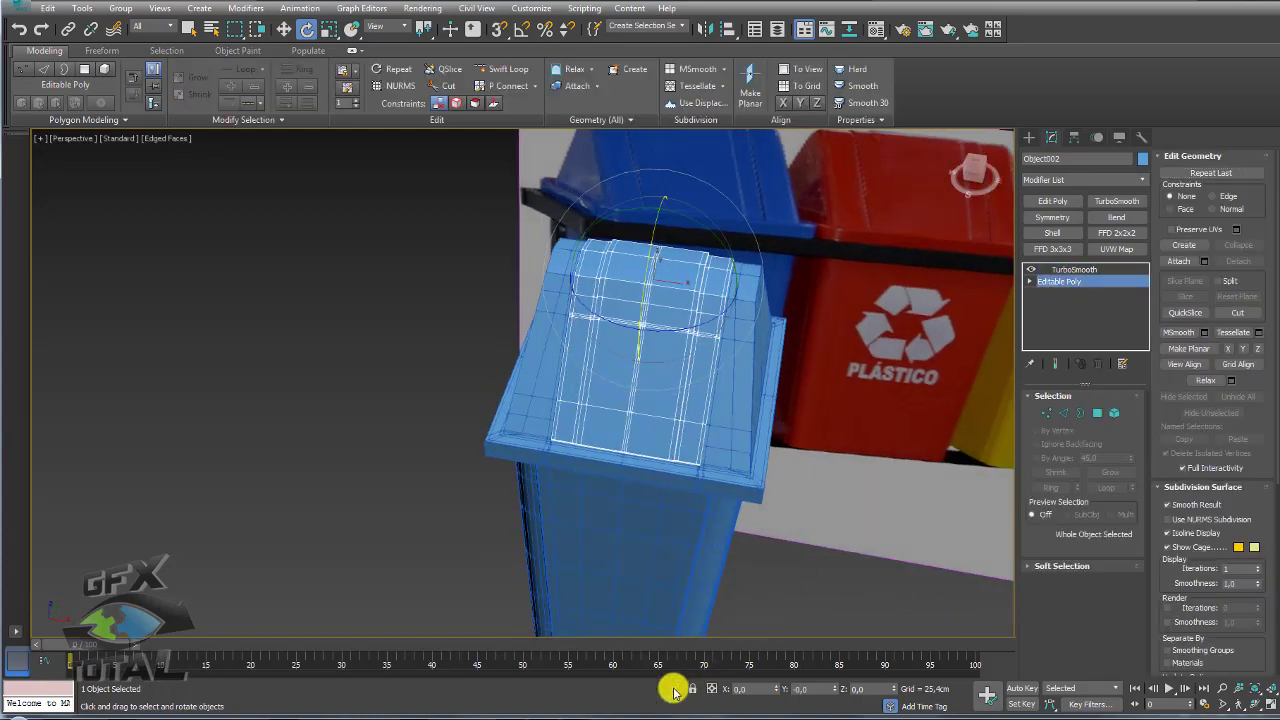
left_click(673, 688)
Step: Add a Symmetry modifier with Flip checked to Object002 so the flap halves mirror correctly
middle_click_drag(623, 466, 598, 433, "alt")
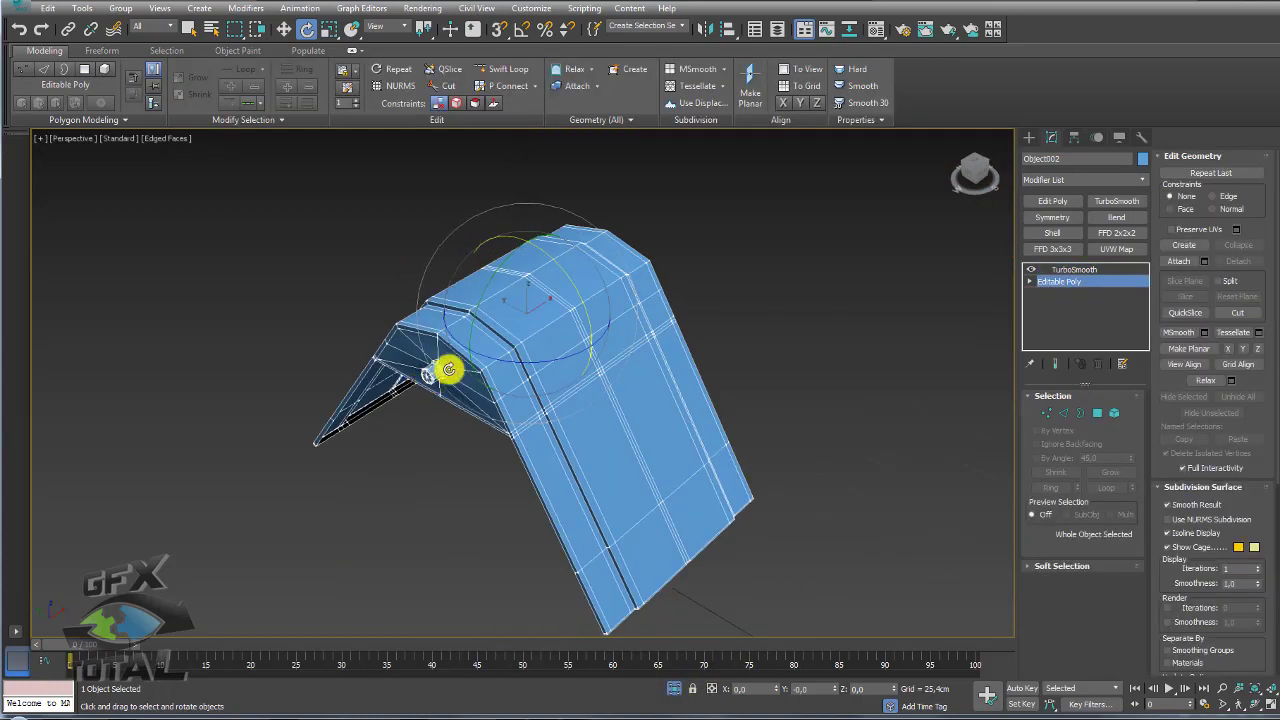
middle_click_drag(517, 420, 645, 438, "alt")
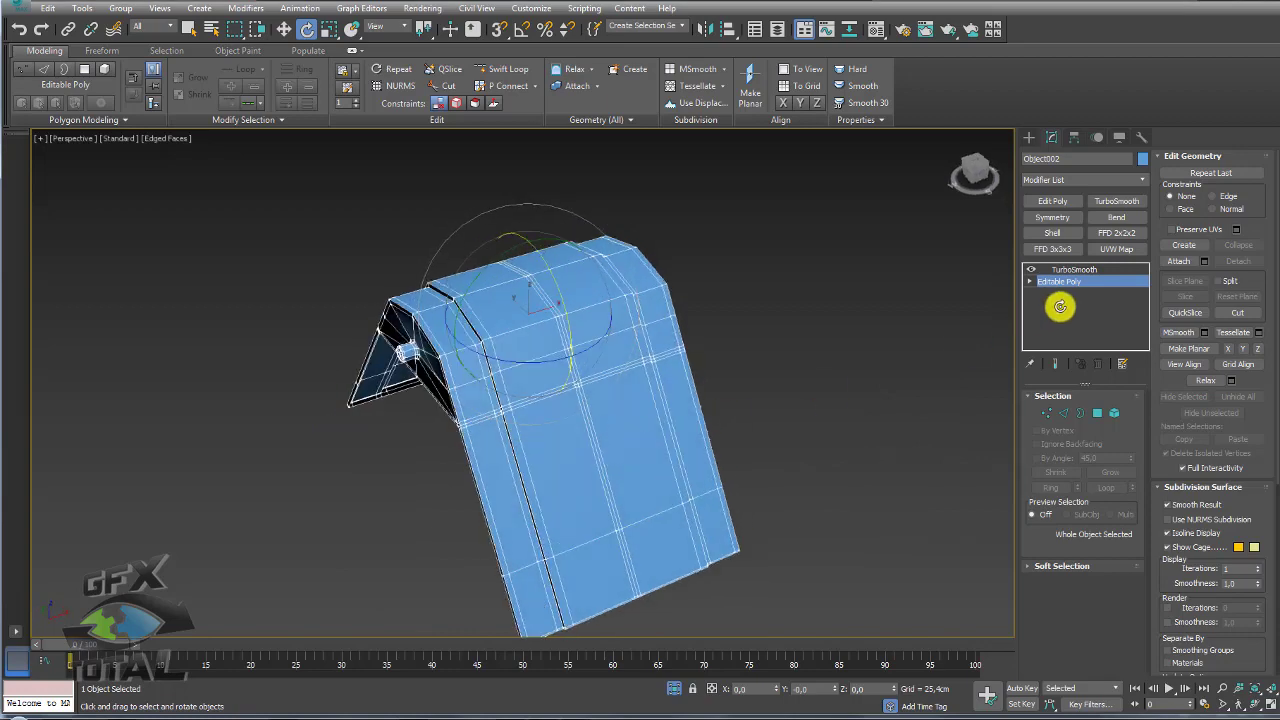
left_click(1053, 217)
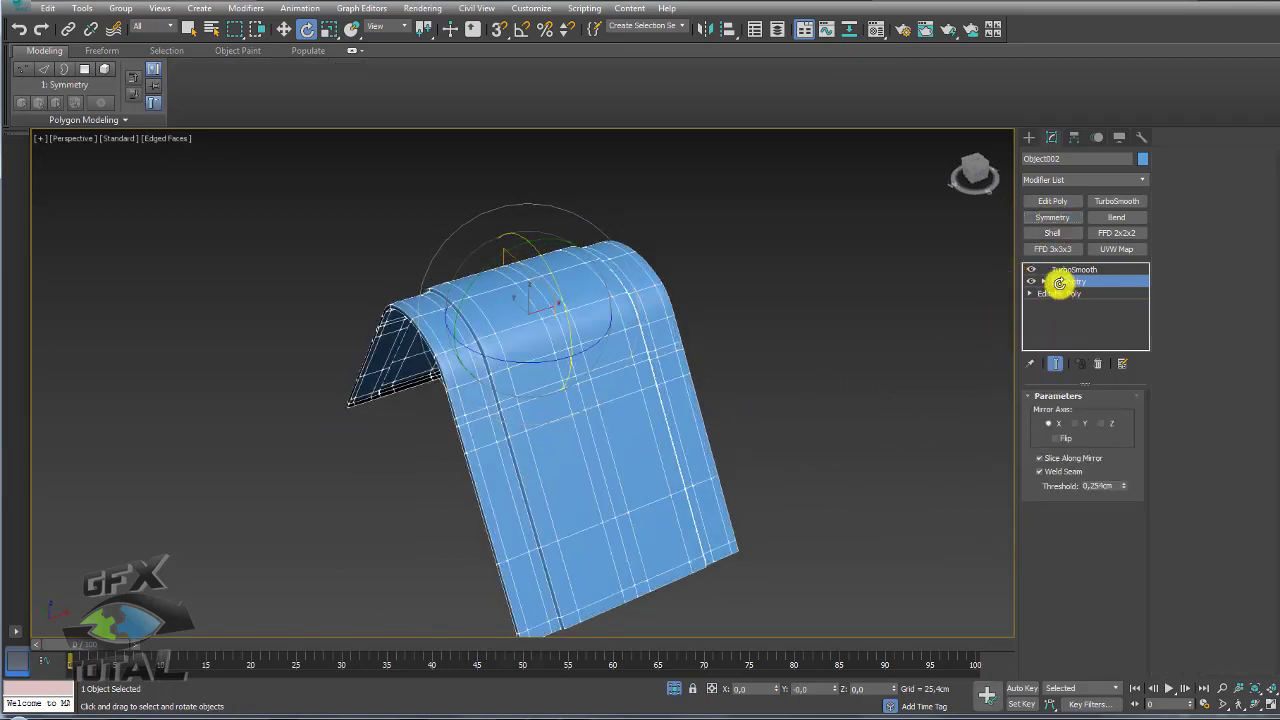
left_click(1031, 270)
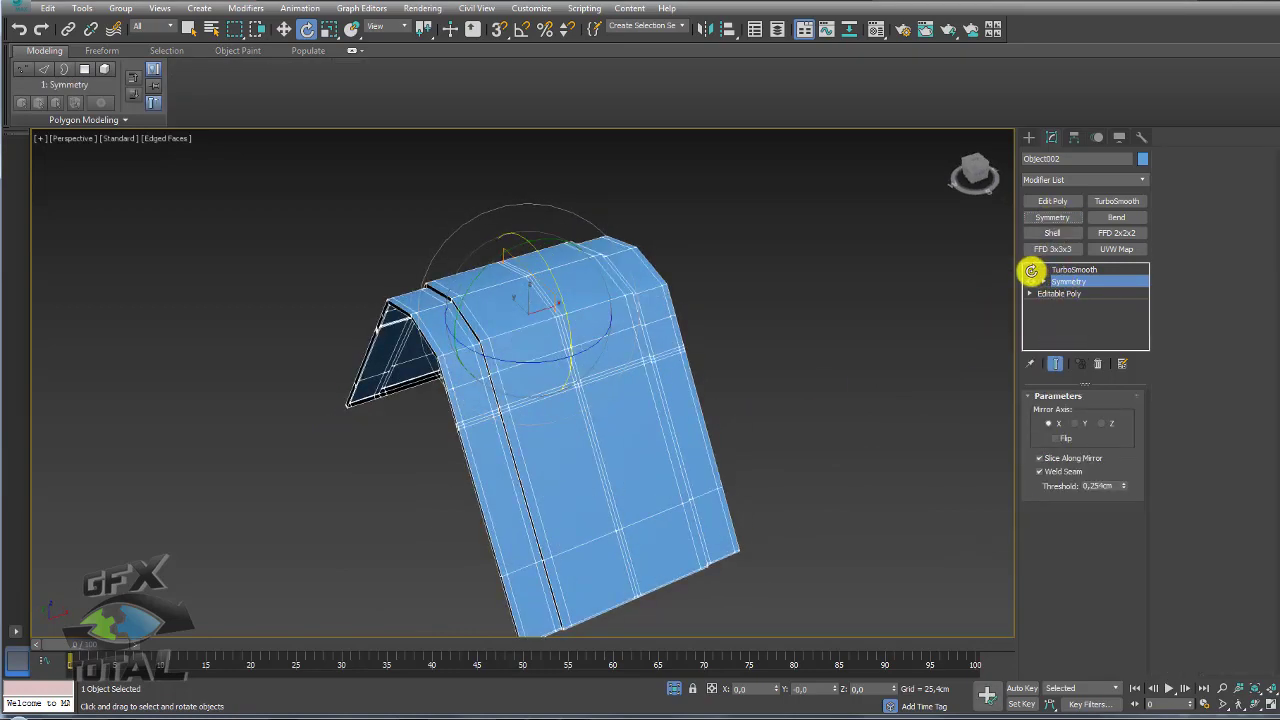
left_click(1063, 438)
mouse_move(943, 423)
middle_mouse_down("alt")
mouse_move(530, 333)
mouse_move(580, 340)
mouse_move(617, 326)
mouse_move(589, 277)
mouse_move(486, 343)
mouse_move(973, 304)
mouse_move(769, 343)
mouse_move(697, 309)
mouse_move(867, 345)
middle_mouse_up("alt")
left_click(1067, 269)
Step: Collapse the Symmetry into Object002's Editable Poly, re-enable TurboSmooth, and view the whole bin
left_click(1068, 281)
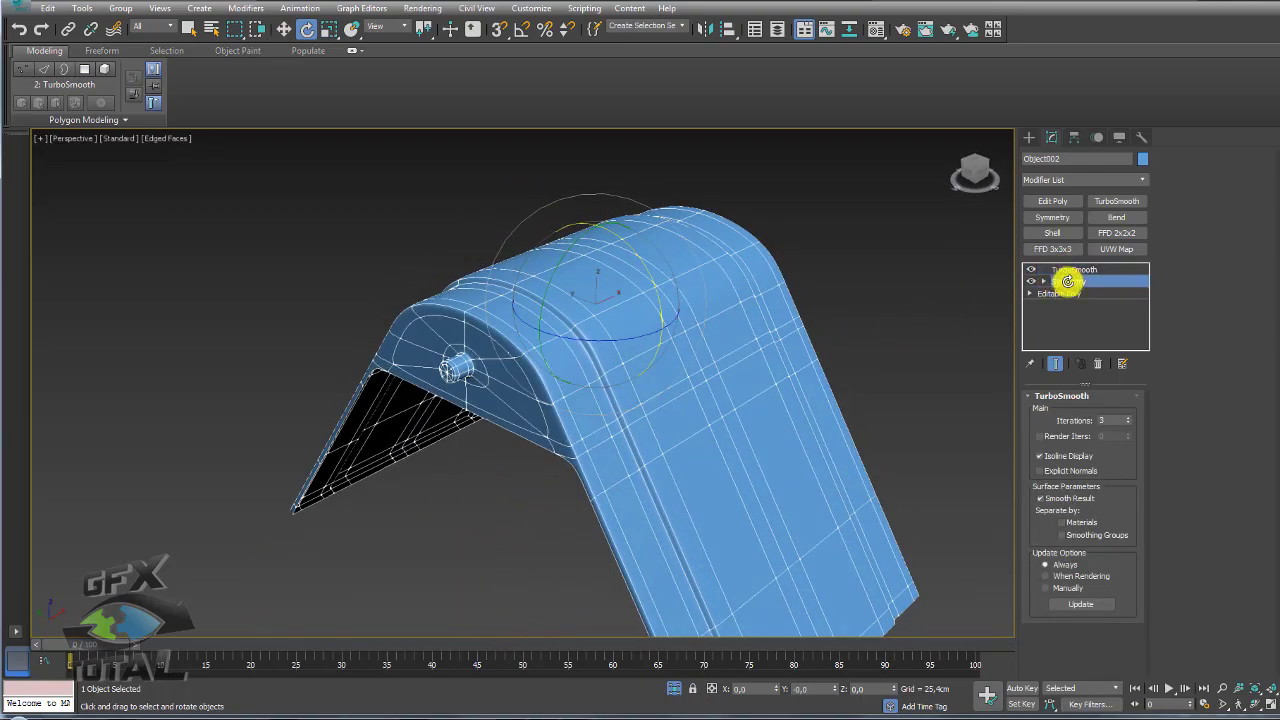
right_click(1068, 281)
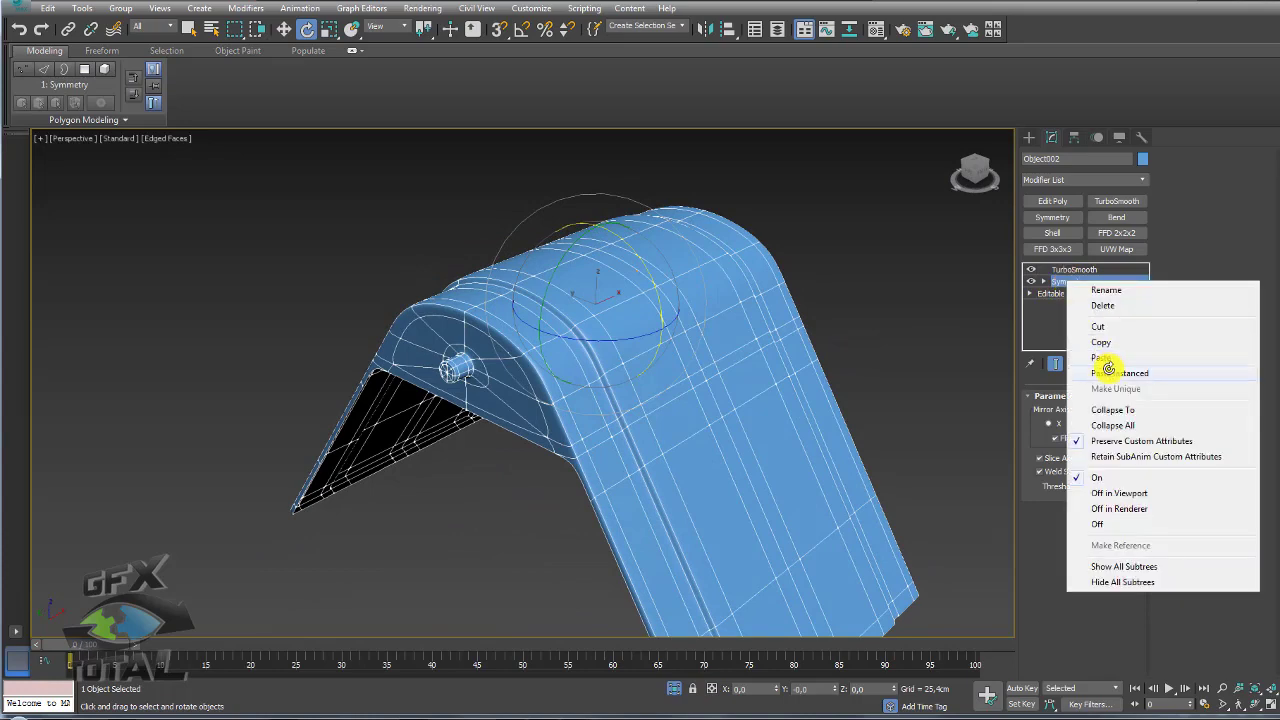
left_click(1119, 411)
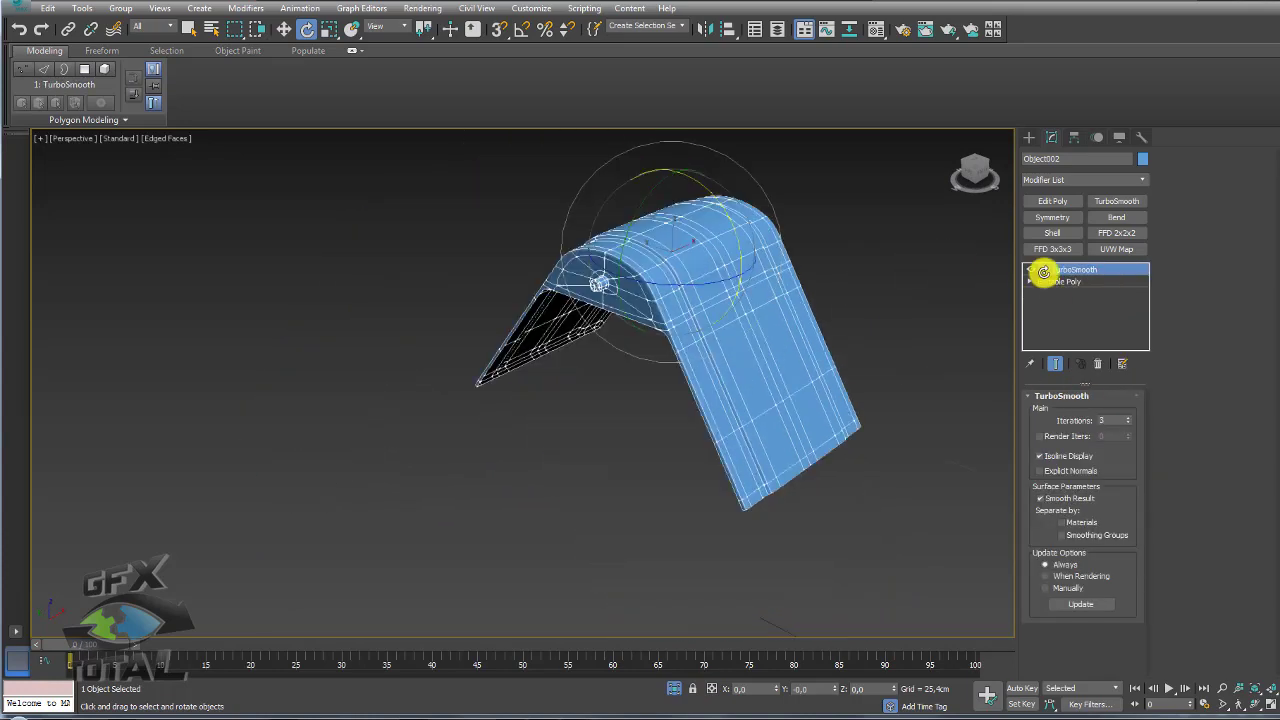
left_click(1060, 281)
left_click(1060, 268)
middle_click_drag(814, 357, 752, 517, "alt")
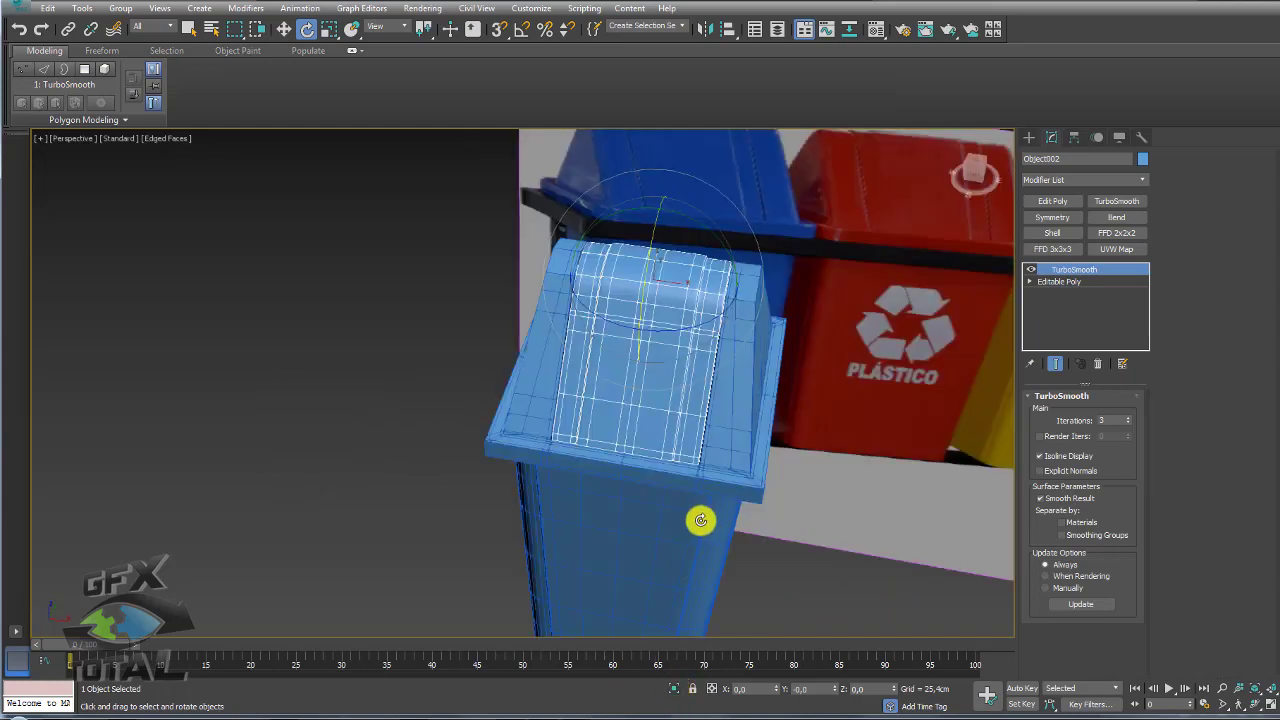
scroll(694, 517, "down", 5)
mouse_move(714, 474)
middle_mouse_down("alt")
mouse_move(711, 443)
mouse_move(750, 431)
mouse_move(692, 324)
middle_mouse_up("alt")
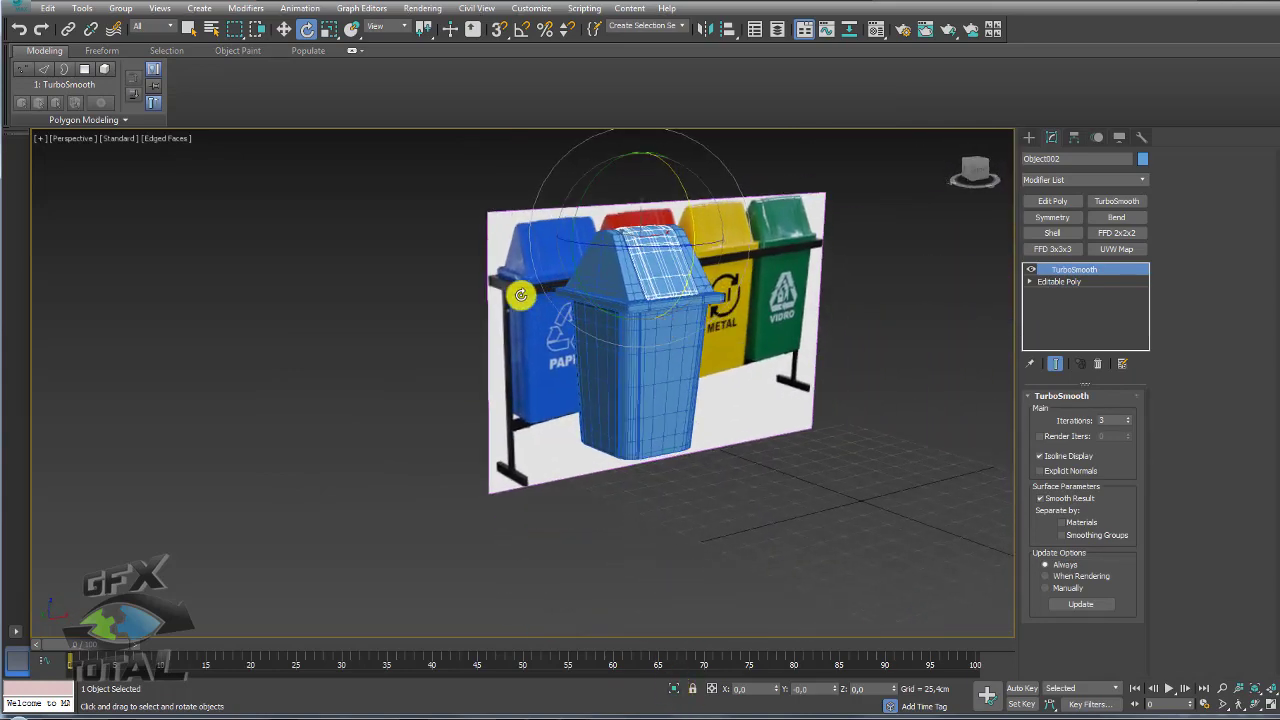
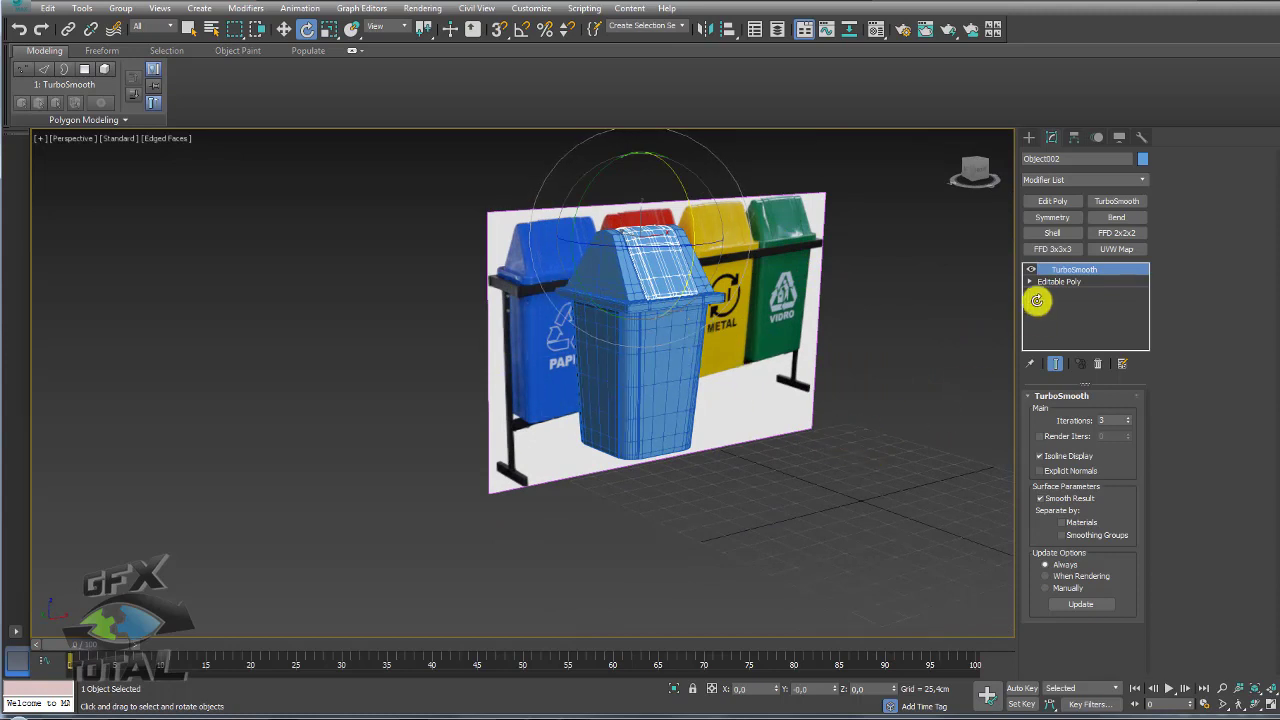
Step: In Top view, draw a rectangle about 96 × 212 cm outward from the bin's corner
left_click(1028, 137)
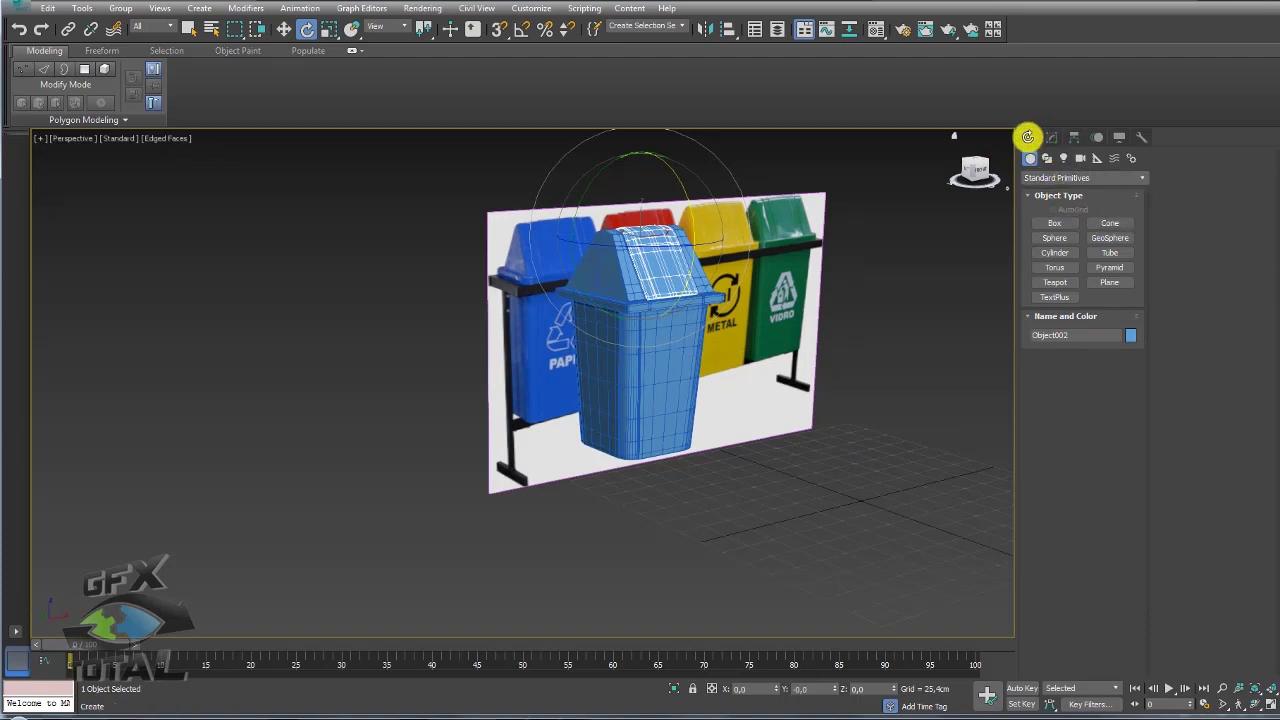
left_click(1048, 158)
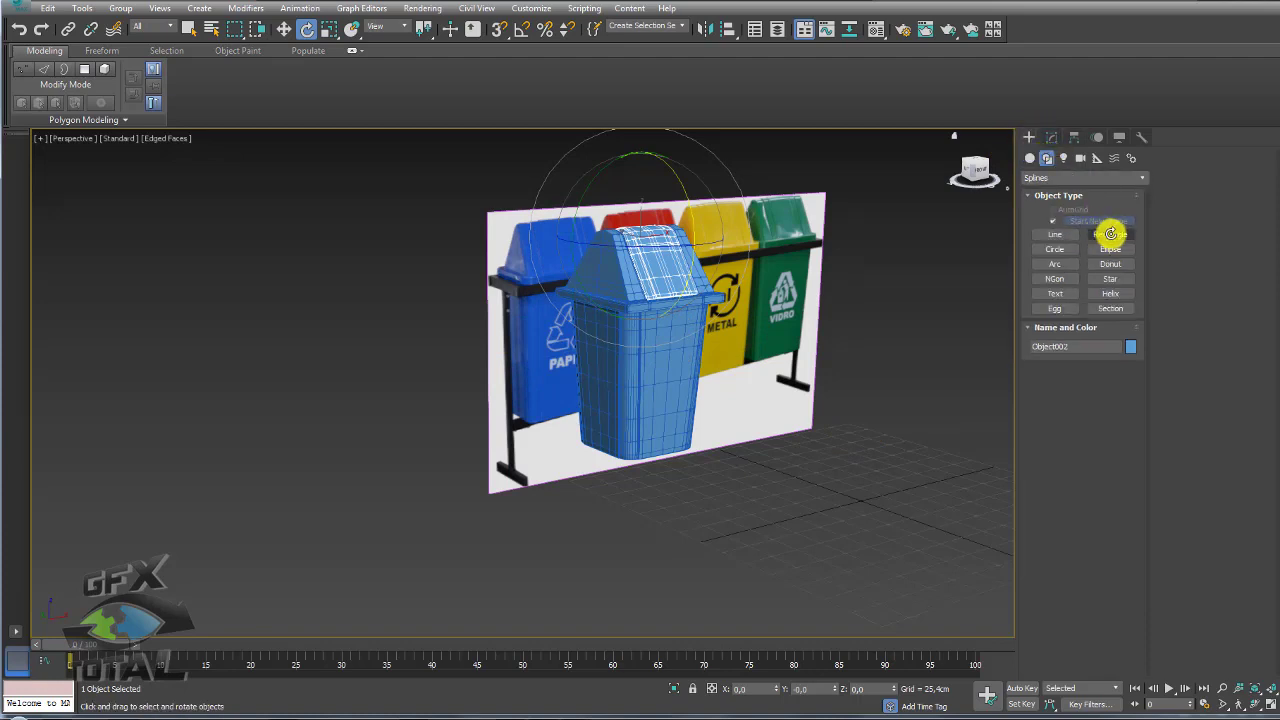
left_click(1106, 234)
key("t")
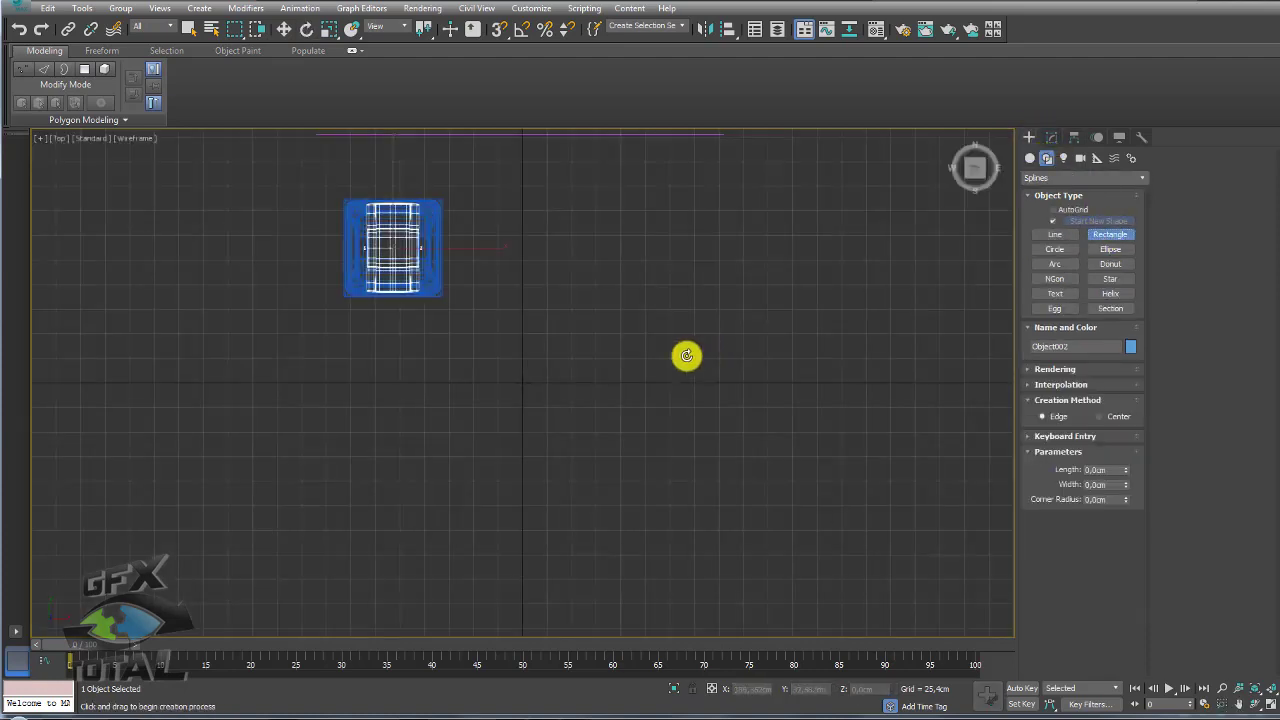
scroll(432, 291, "up", 2)
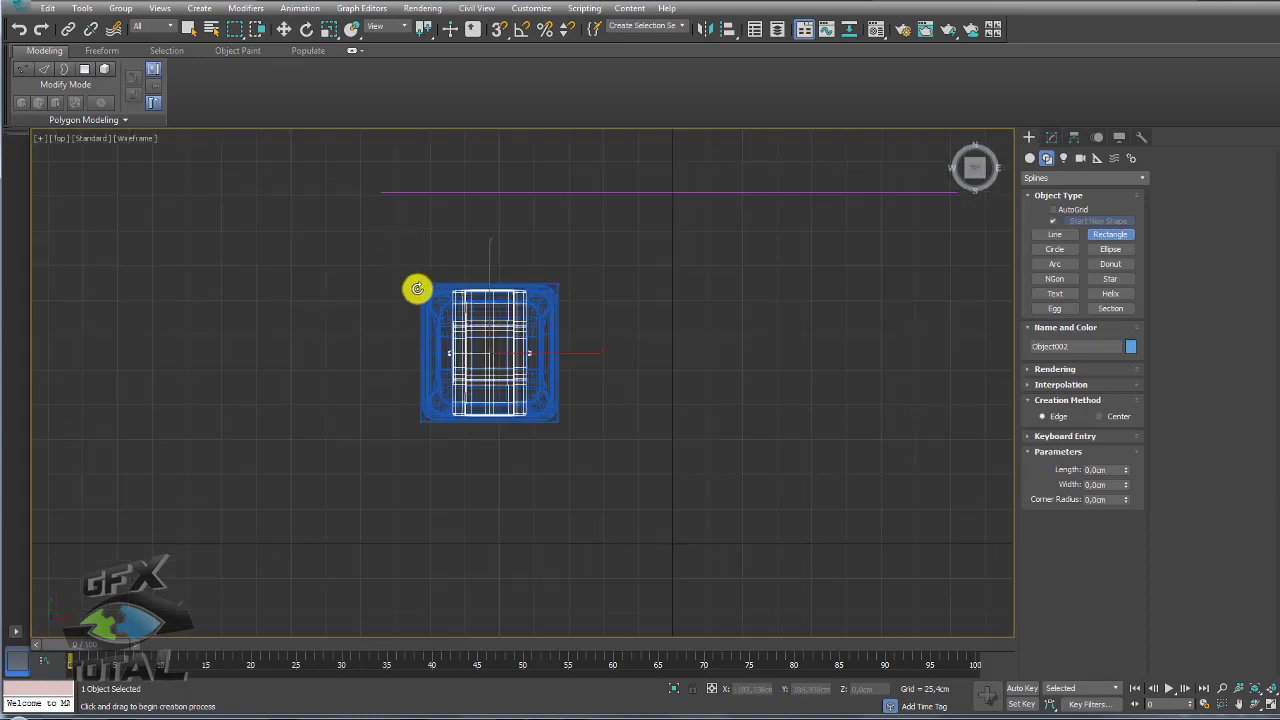
left_click_drag(417, 289, 708, 420)
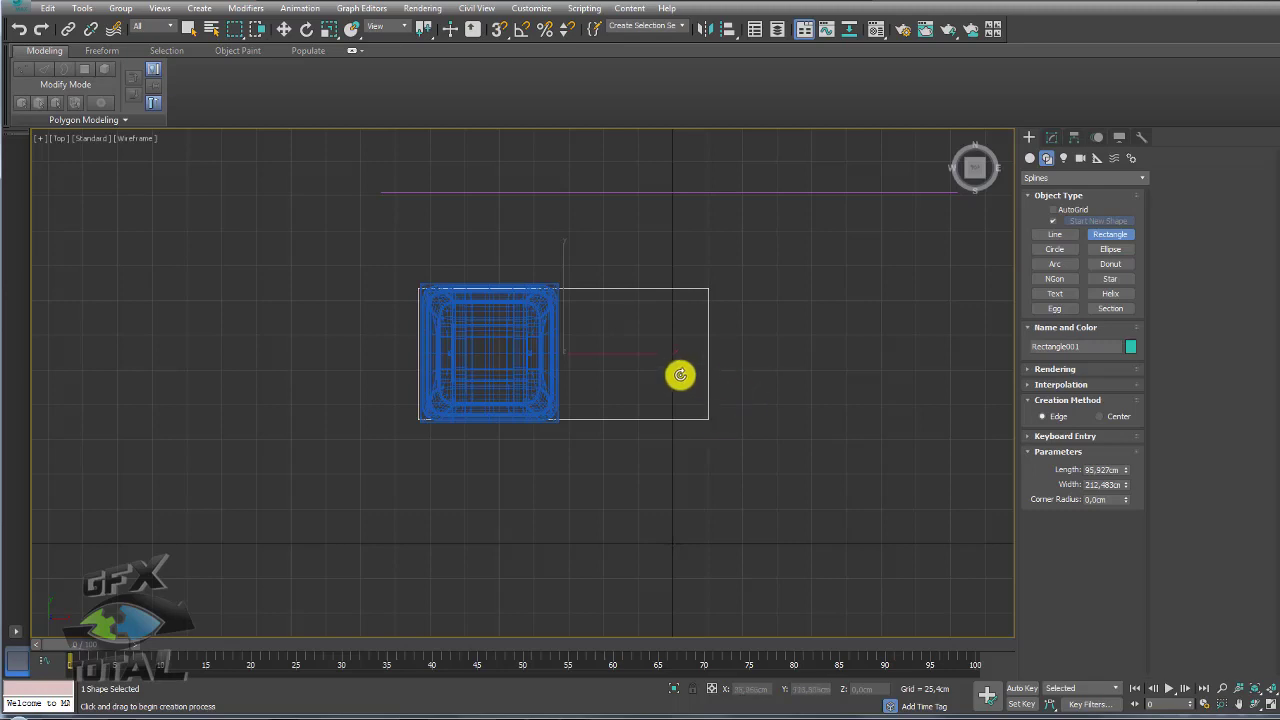
Step: Return to the Perspective view and reselect the new rectangle with the Move tool
key("p")
mouse_move(671, 420)
middle_mouse_down("alt")
mouse_move(766, 451)
mouse_move(589, 286)
mouse_move(394, 214)
middle_mouse_up("alt")
key("w")
left_click(587, 295)
left_click(766, 392)
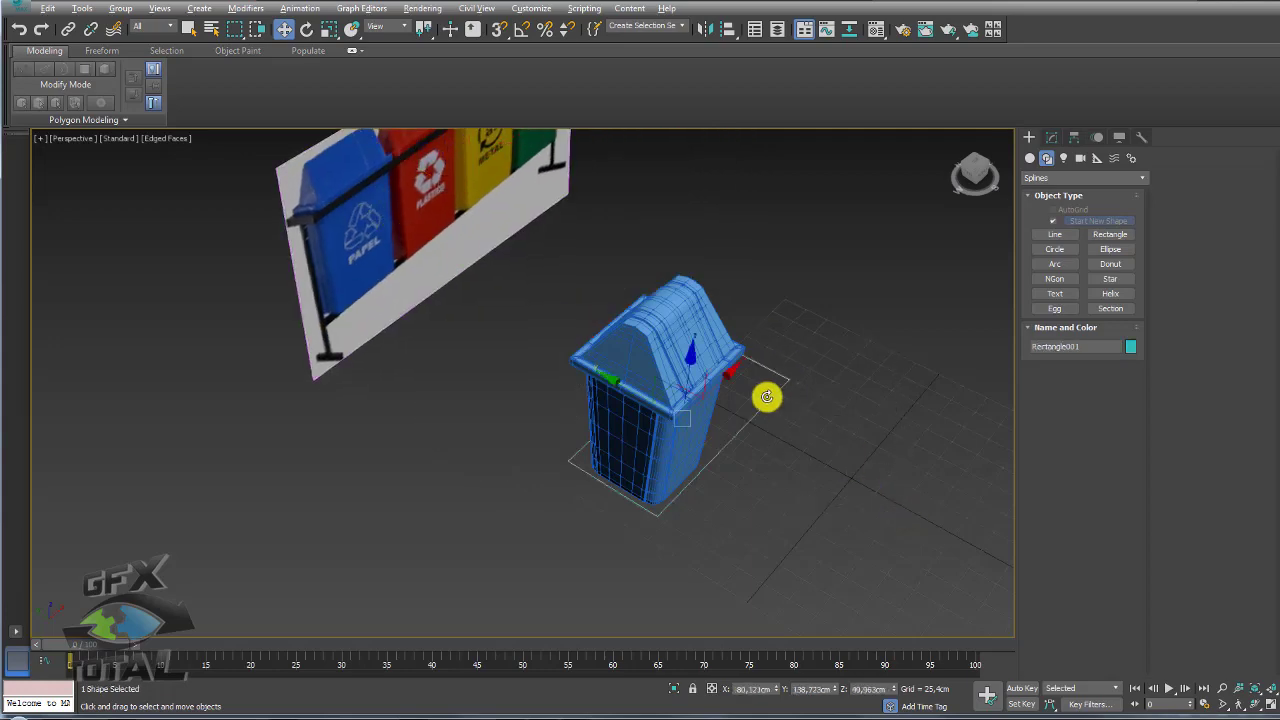
scroll(752, 372, "up", 5)
scroll(752, 372, "down", 5)
scroll(794, 406, "up", 1)
Step: Make the rectangle render in the viewport with a square, 4-sided profile
left_click(1051, 137)
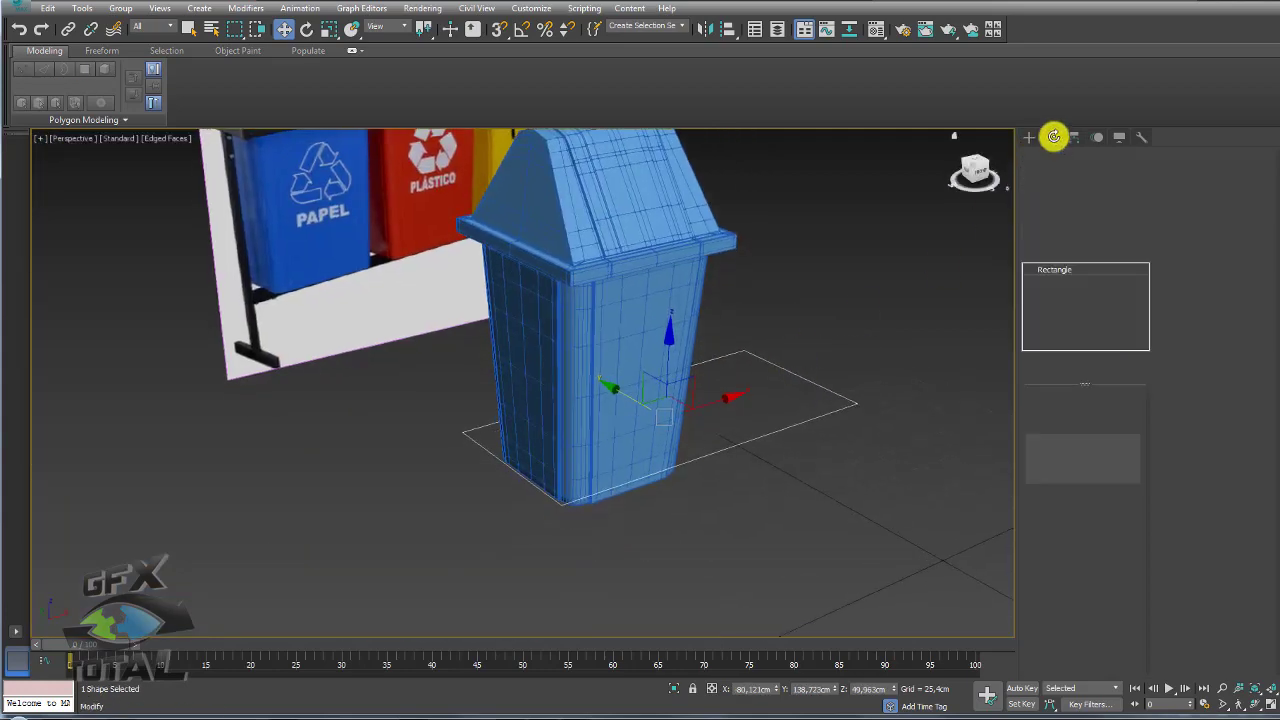
left_click(1039, 395)
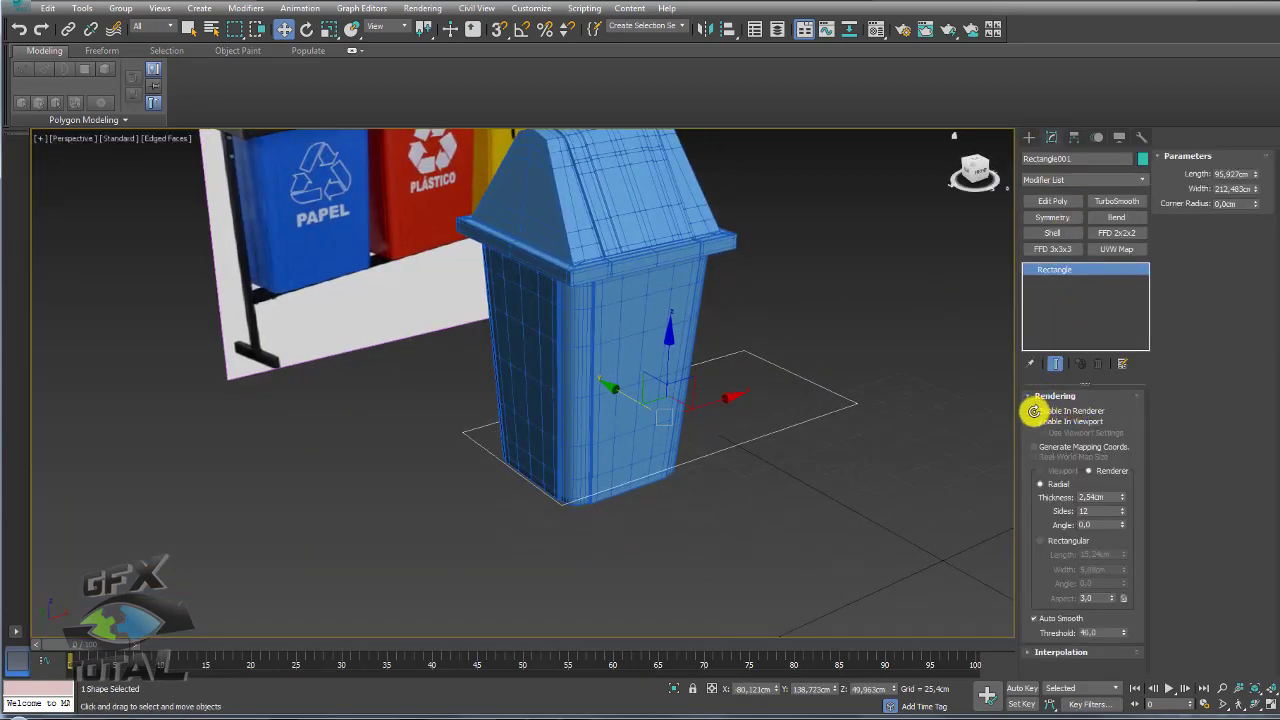
left_click(1035, 421)
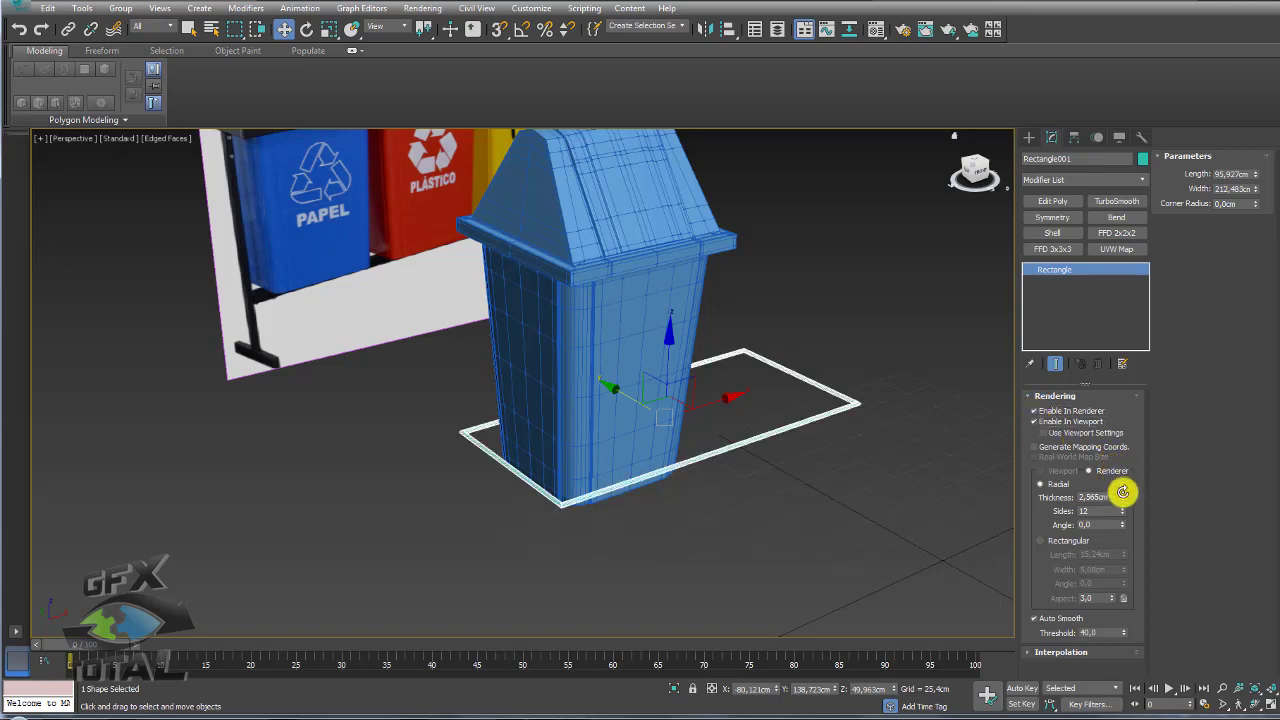
mouse_move(1123, 492)
left_mouse_down()
mouse_move(1106, 131)
mouse_move(1086, 586)
left_mouse_up()
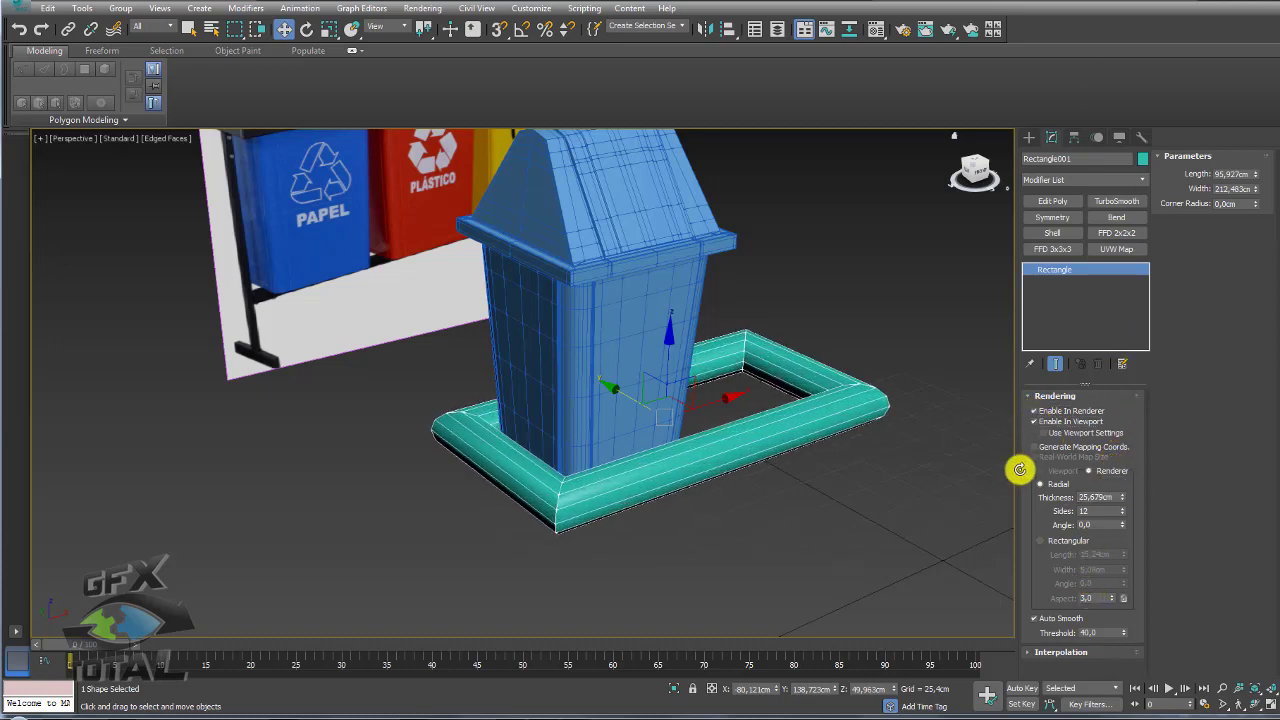
left_click(1091, 511)
type("4")
key("Return")
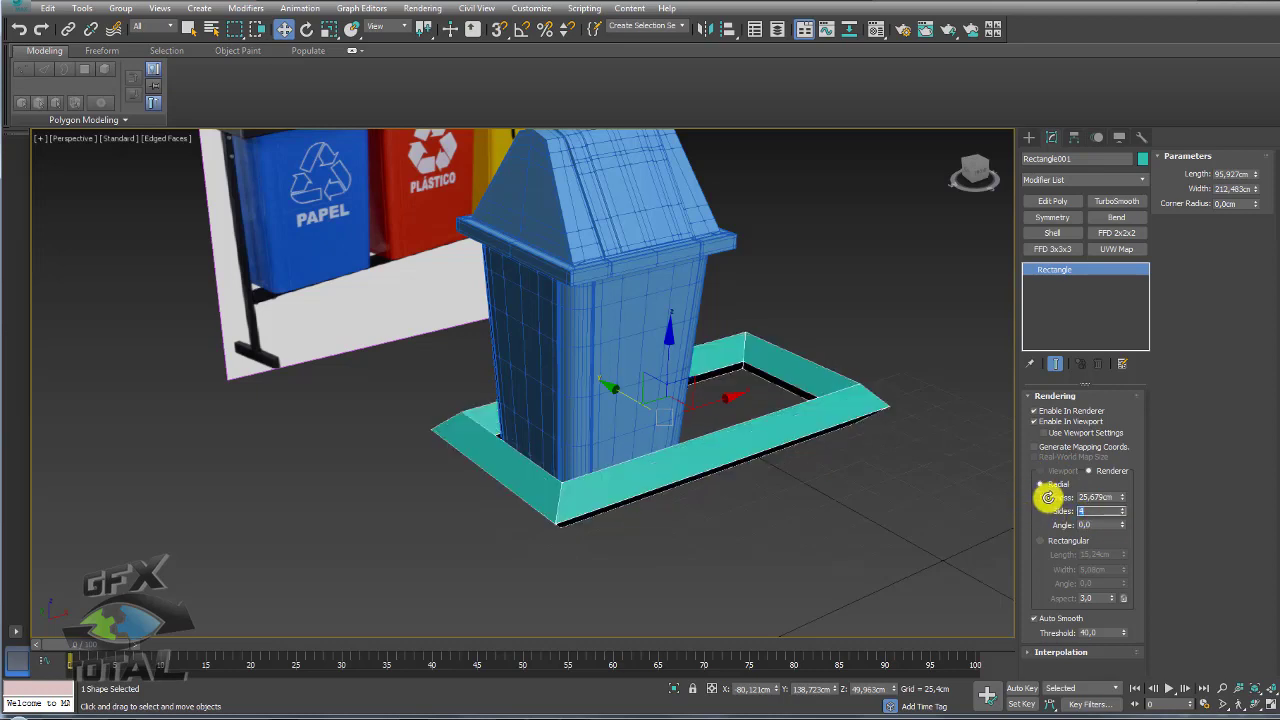
Step: Set the profile angle to 45° and thin the rail to about 9.2 cm
left_click(1100, 524)
type("45")
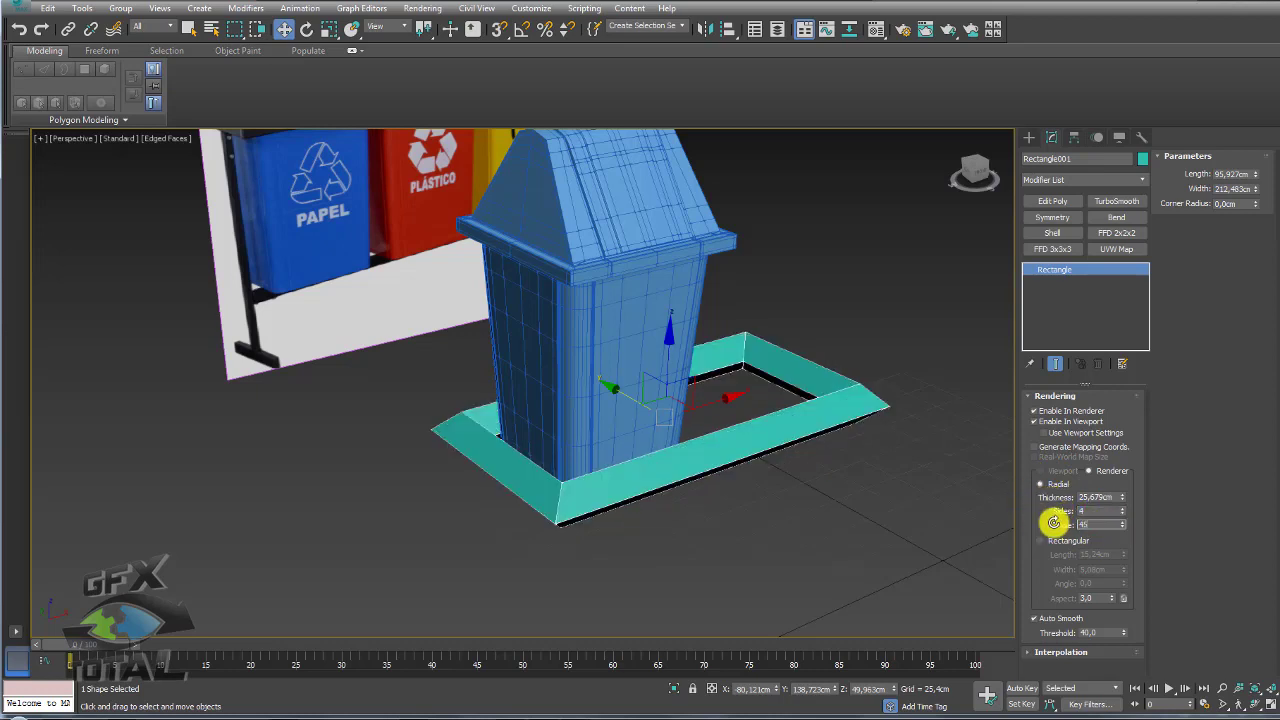
key("Return")
middle_click_drag(657, 457, 697, 477, "alt")
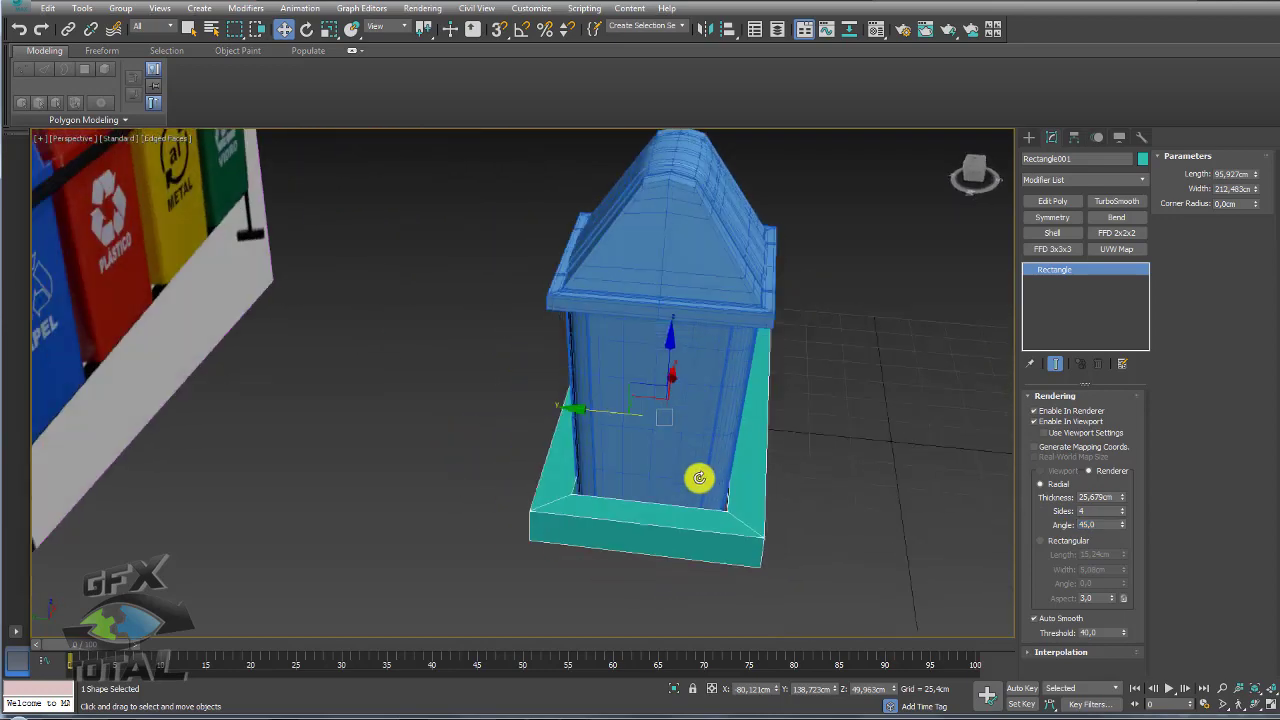
middle_click_drag(722, 423, 386, 225, "alt")
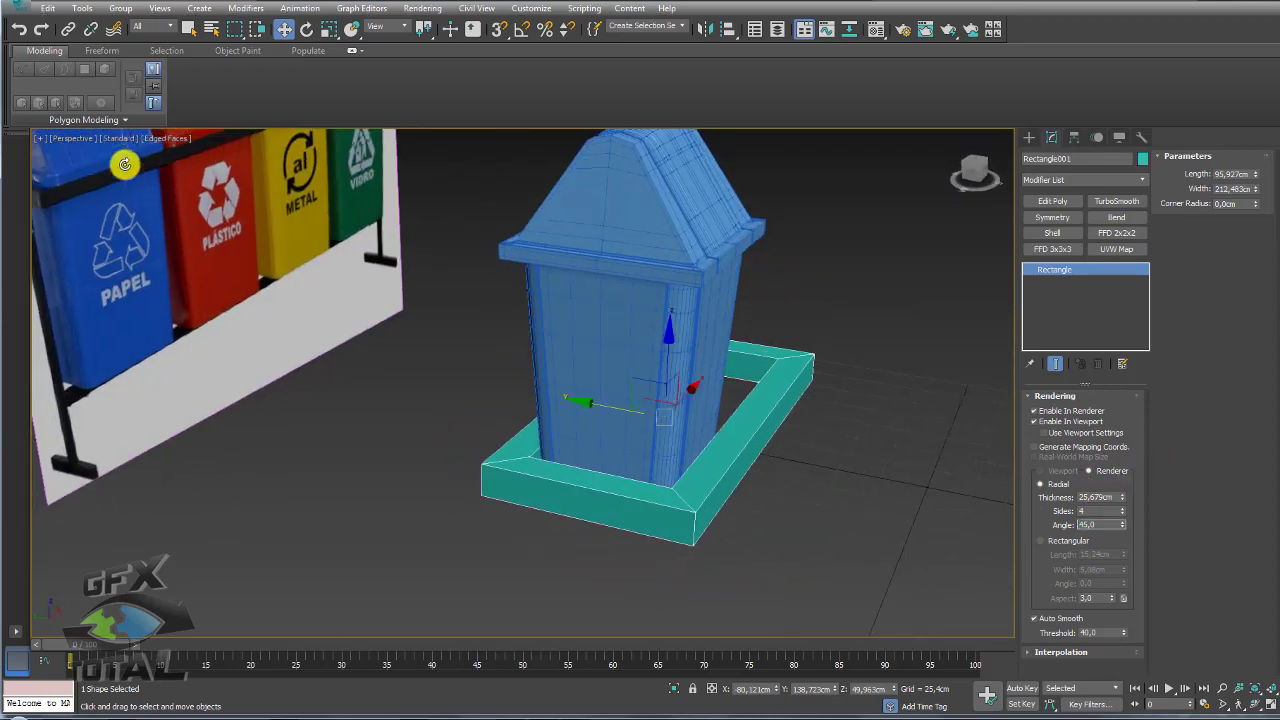
mouse_move(124, 164)
middle_mouse_down("alt")
mouse_move(566, 323)
mouse_move(1120, 483)
middle_mouse_up("alt")
mouse_move(1120, 493)
left_mouse_down()
mouse_move(1109, 540)
mouse_move(1036, 499)
left_mouse_up()
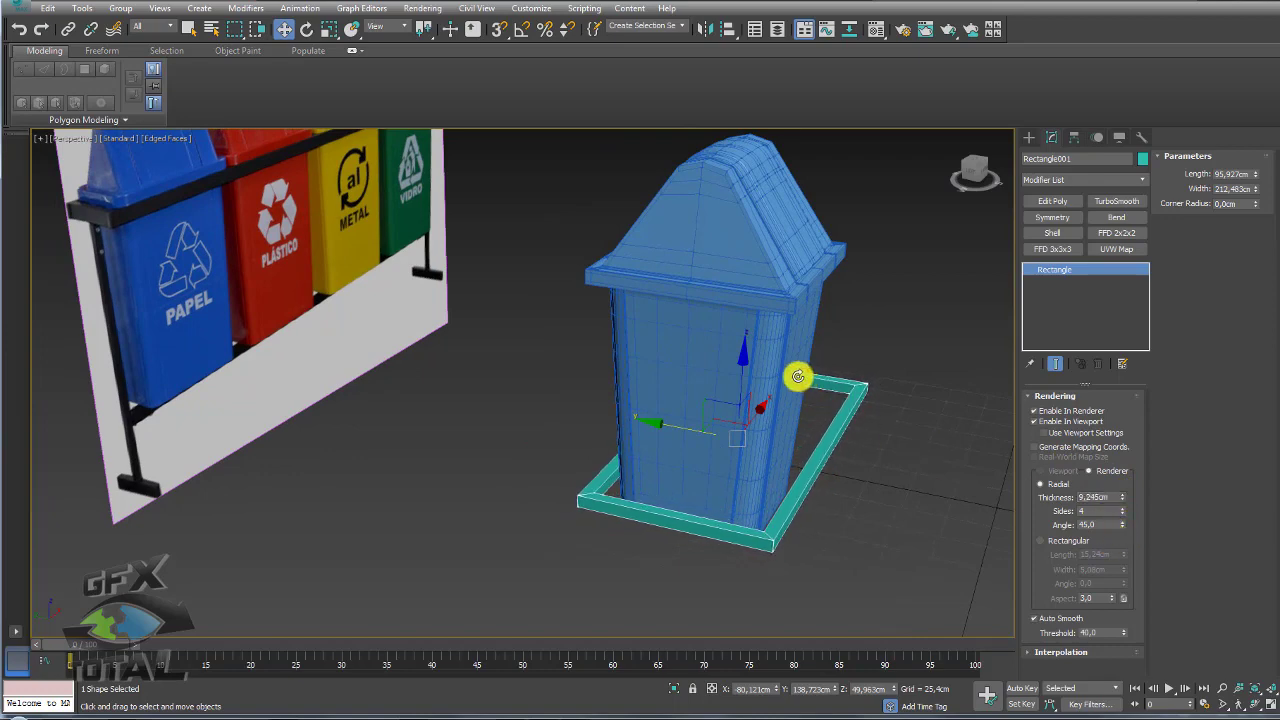
Step: Lift the rail along Z to the bin's rim, just beneath the lid
mouse_move(738, 379)
left_mouse_down()
mouse_move(740, 229)
mouse_move(757, 188)
left_mouse_up()
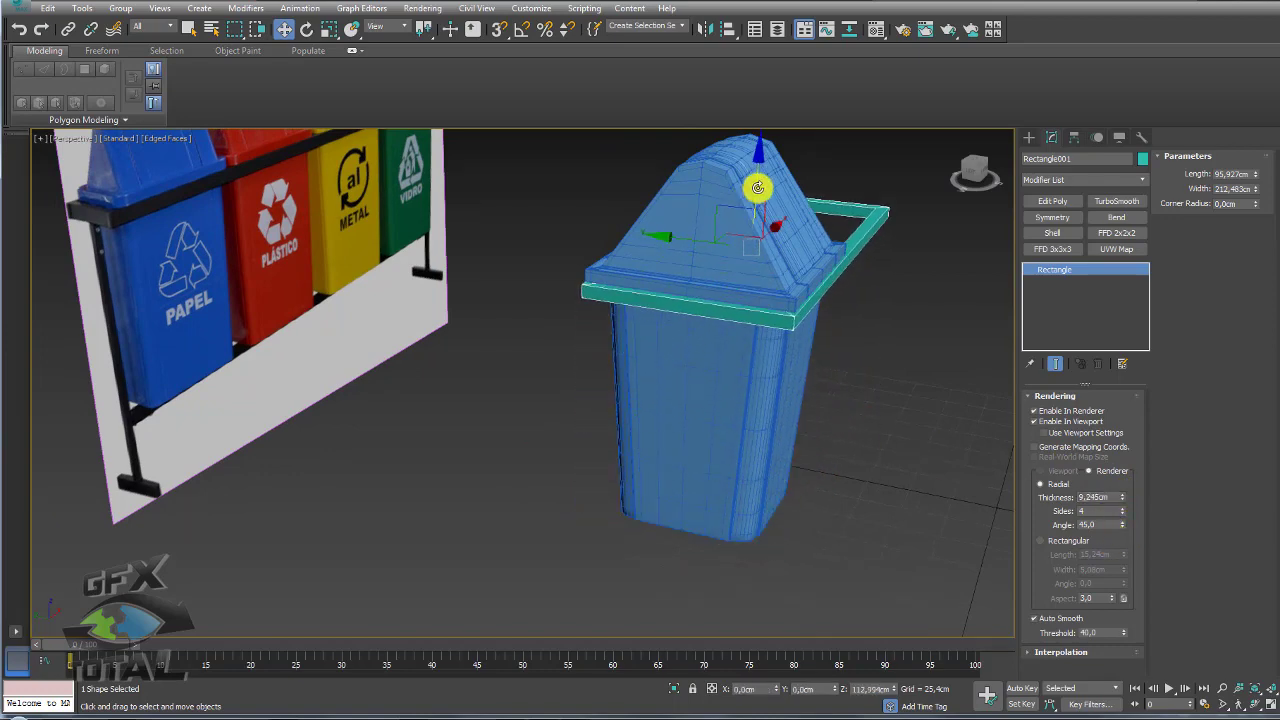
middle_click_drag(760, 187, 794, 274, "alt")
scroll(794, 257, "up", 4)
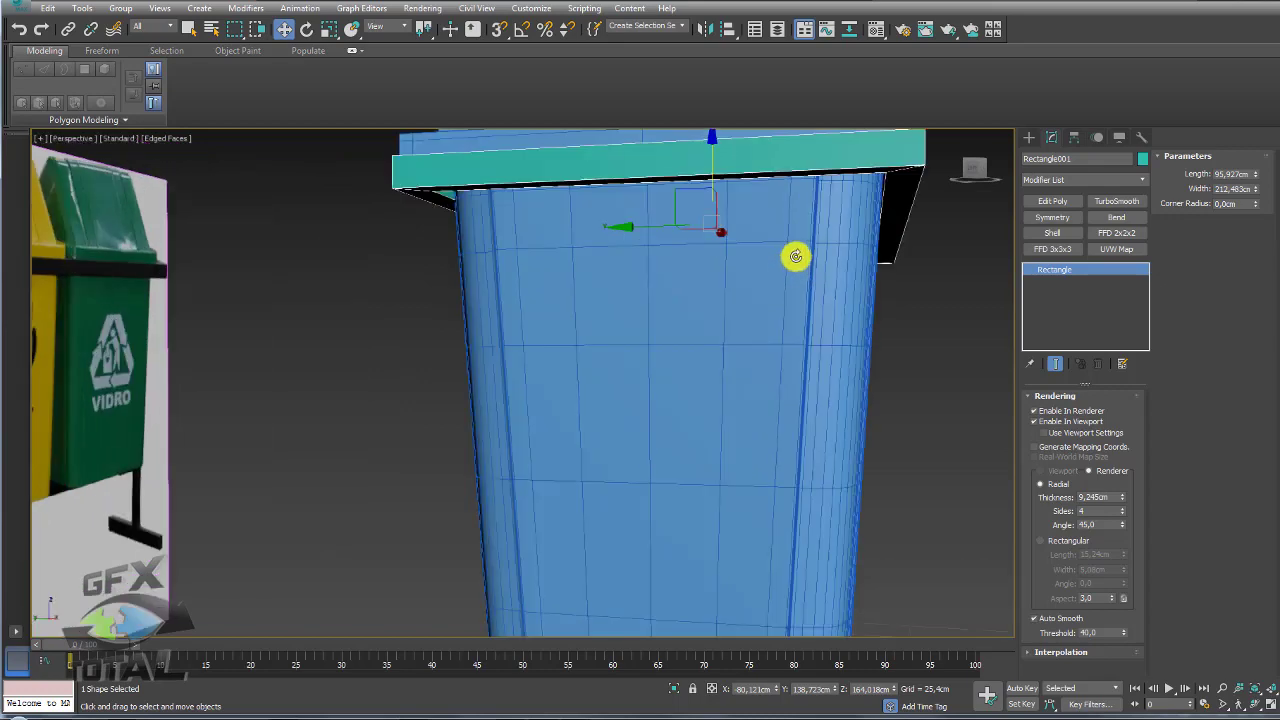
scroll(765, 370, "up", 2)
left_click_drag(710, 253, 720, 260)
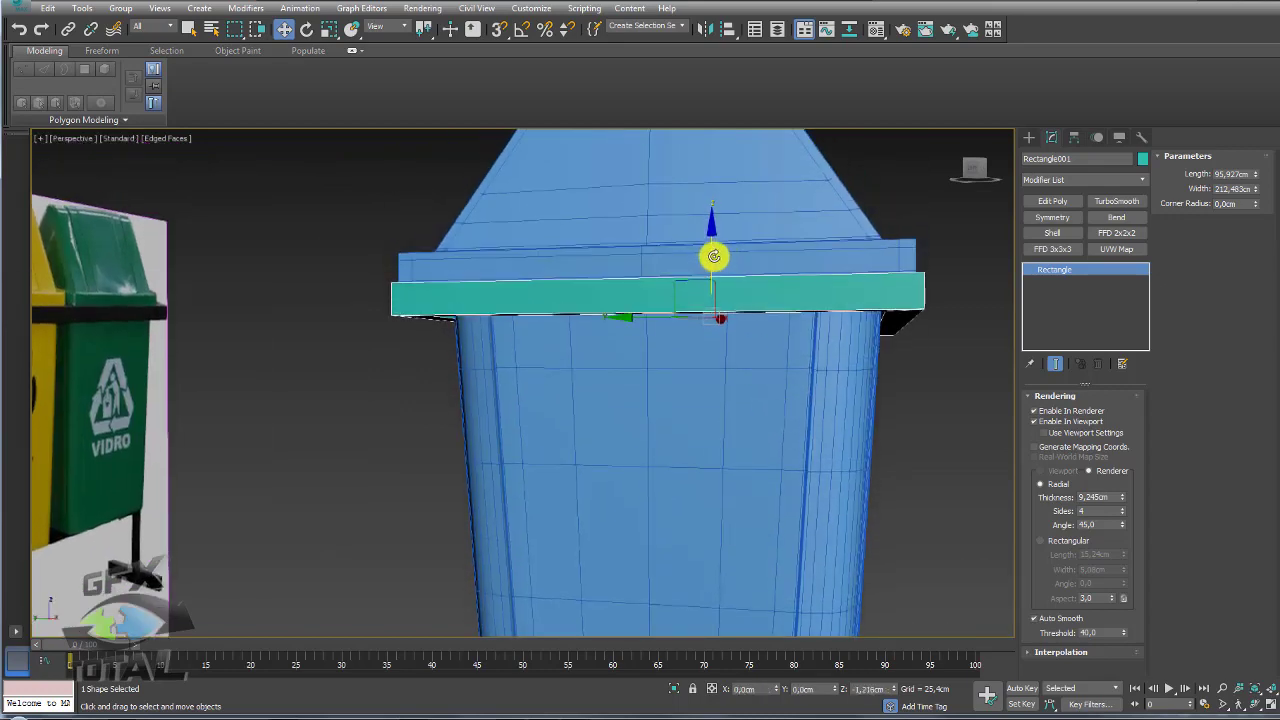
scroll(944, 354, "down", 3)
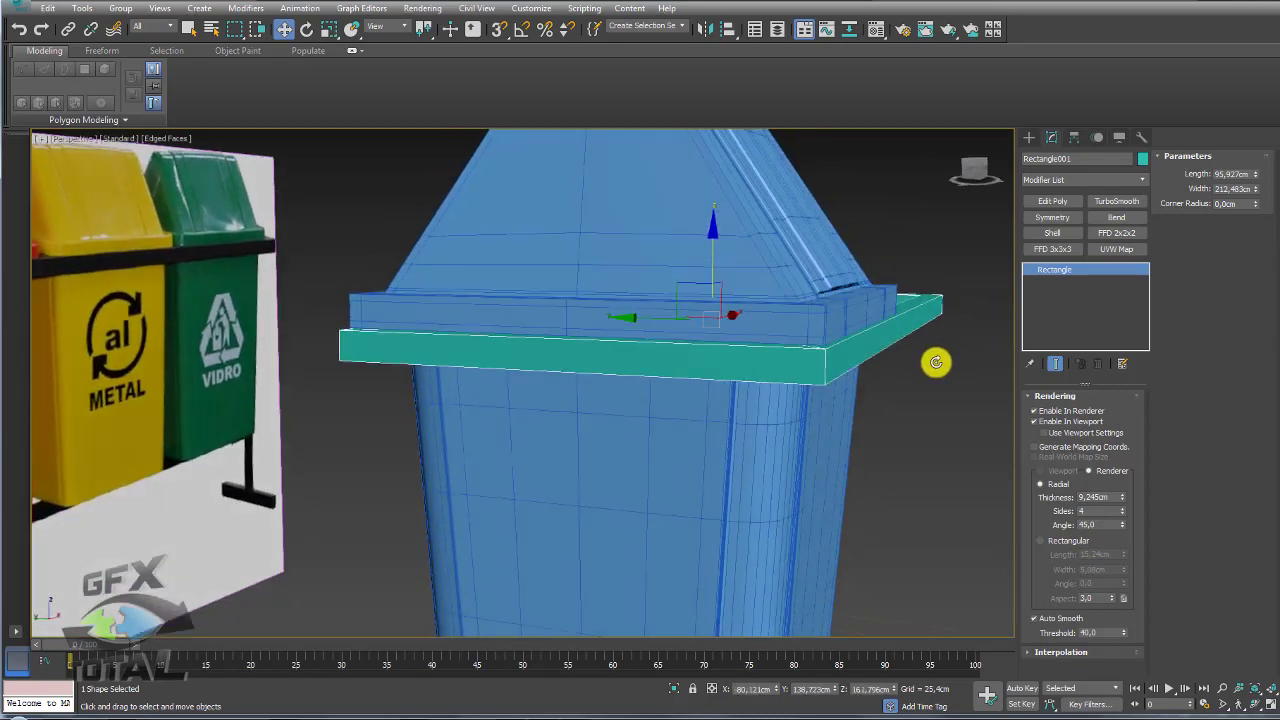
middle_click_drag(934, 360, 894, 400, "alt")
scroll(894, 400, "down", 2)
middle_click_drag(774, 391, 793, 412, "alt")
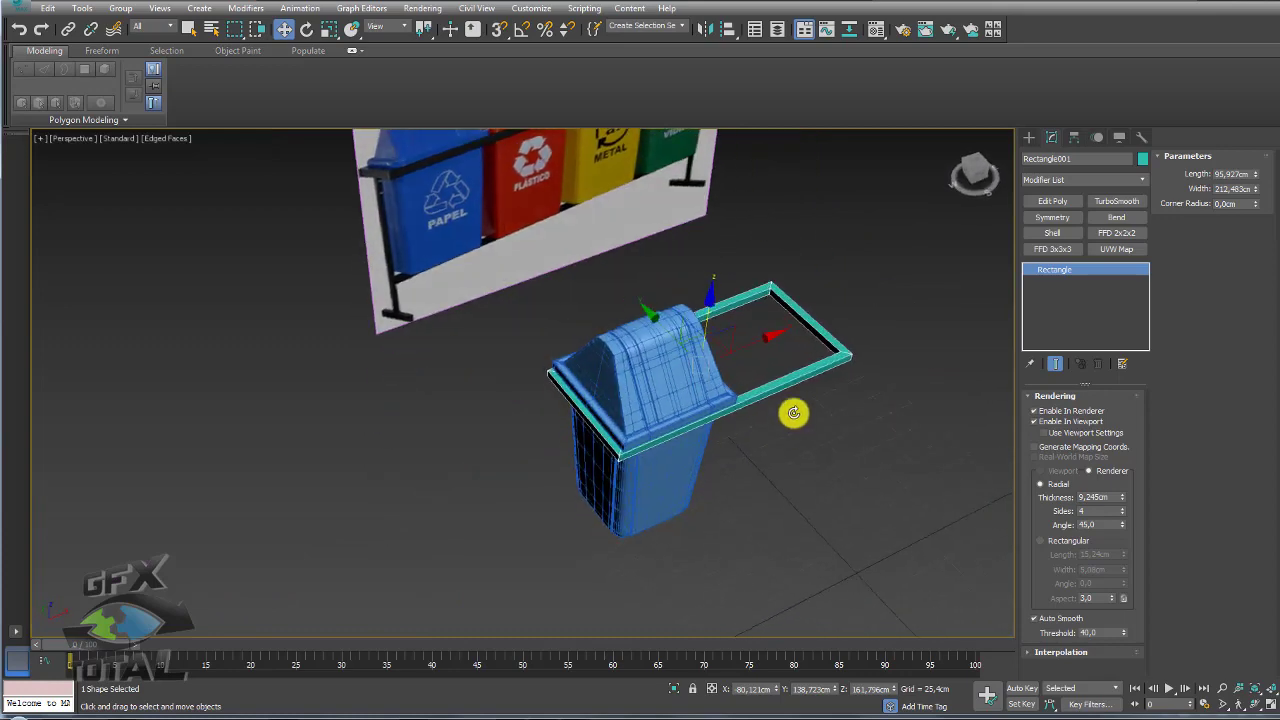
right_click(787, 383)
mouse_move(1255, 172)
left_mouse_down()
mouse_move(1253, 146)
mouse_move(1234, 206)
mouse_move(1254, 171)
mouse_move(1157, 187)
left_mouse_up()
mouse_move(742, 400)
middle_mouse_down("alt")
mouse_move(694, 426)
mouse_move(792, 371)
middle_mouse_up("alt")
Step: Convert the rectangle to an editable spline and change its four corner vertices' type
right_click(818, 356)
mouse_move(844, 519)
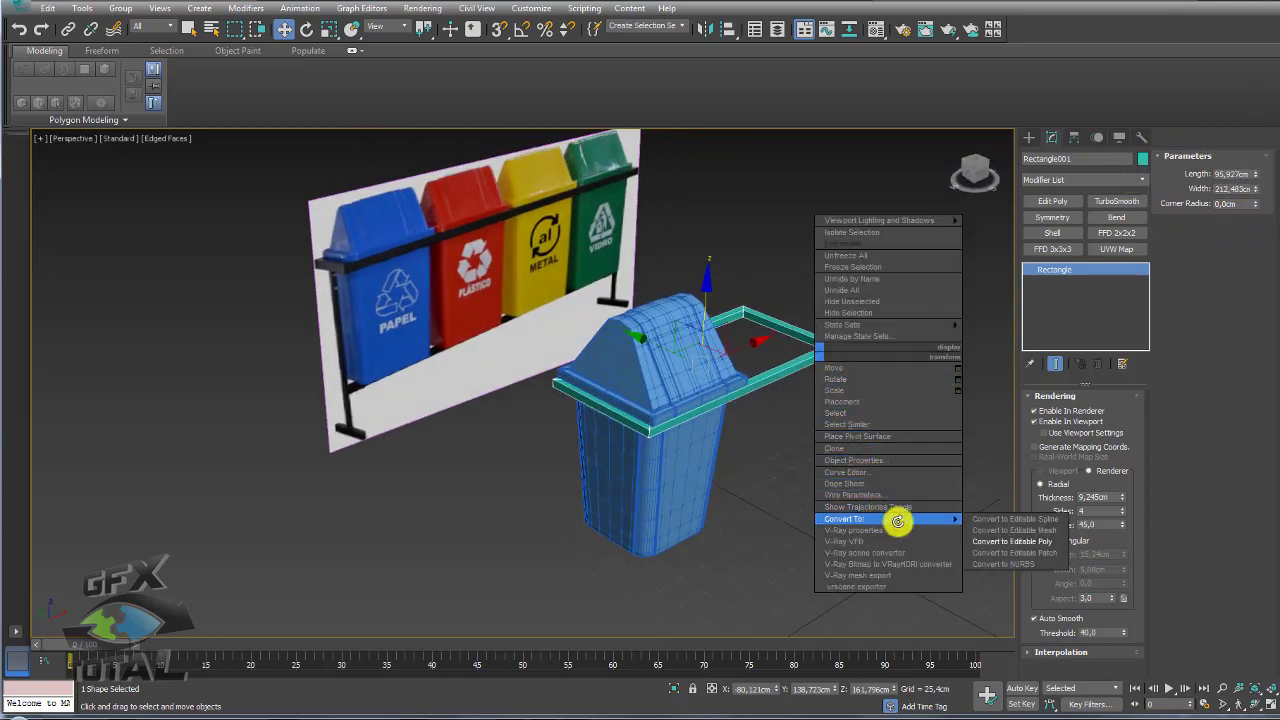
left_click(1016, 517)
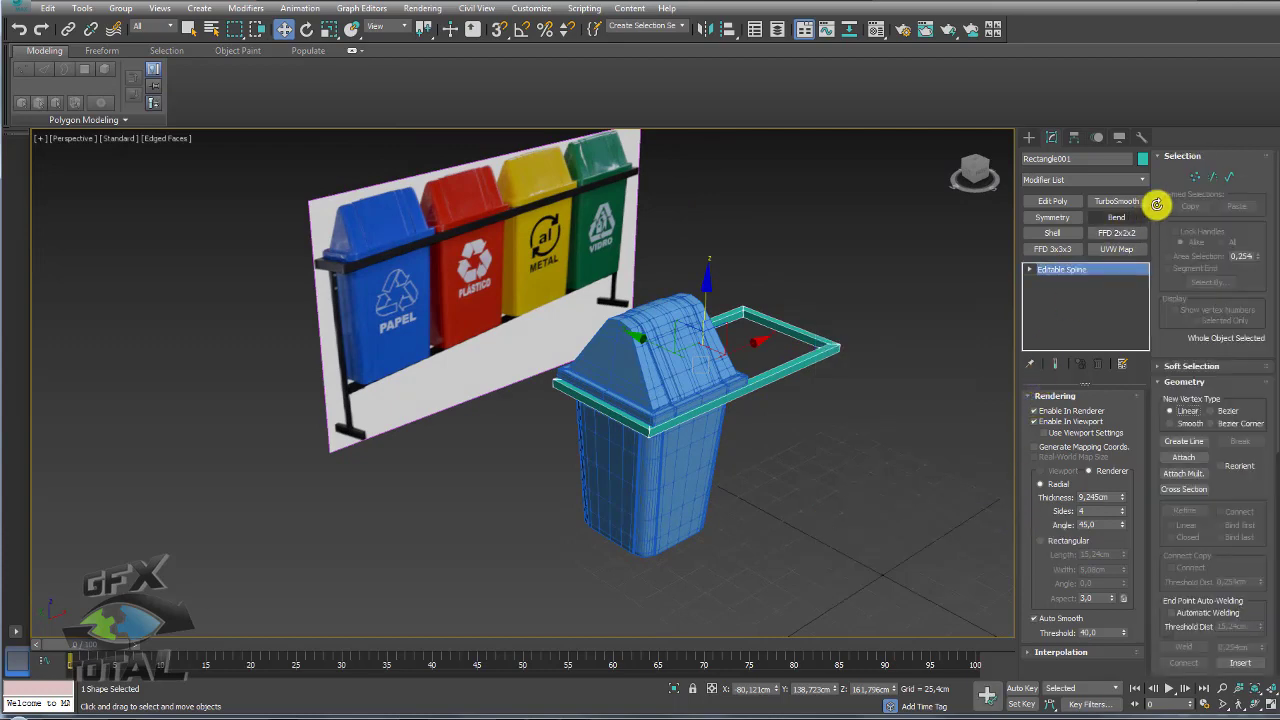
mouse_move(800, 420)
middle_mouse_down("alt")
mouse_move(861, 425)
mouse_move(706, 451)
middle_mouse_up("alt")
left_click(706, 451)
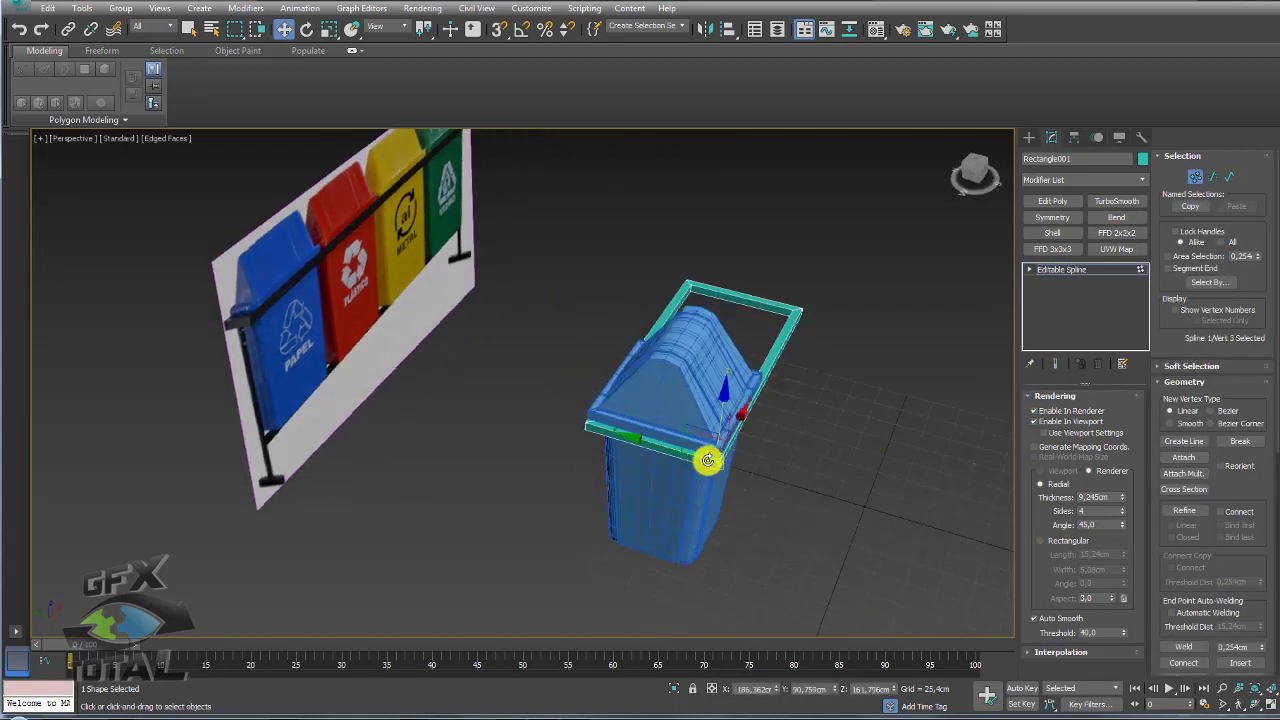
mouse_move(694, 434)
left_mouse_down()
mouse_move(458, 433)
mouse_move(1063, 366)
left_mouse_up()
key("ctrl+z")
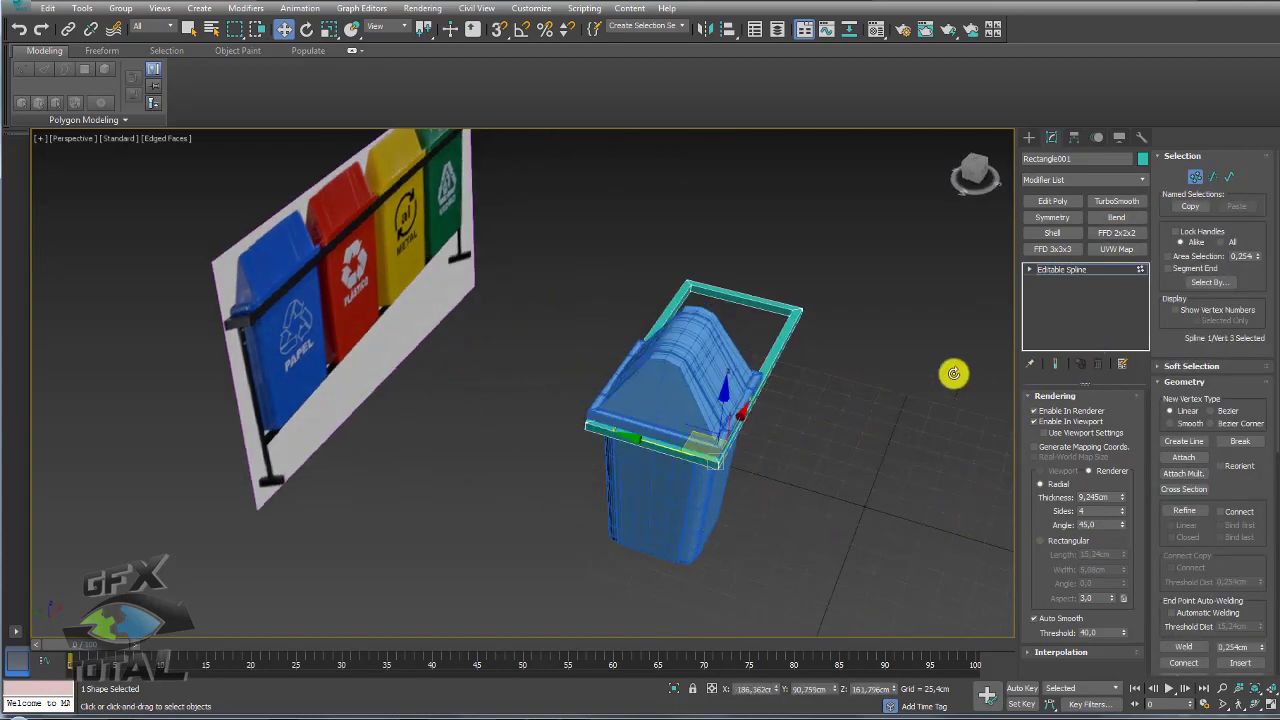
middle_click_drag(840, 477, 969, 409, "alt")
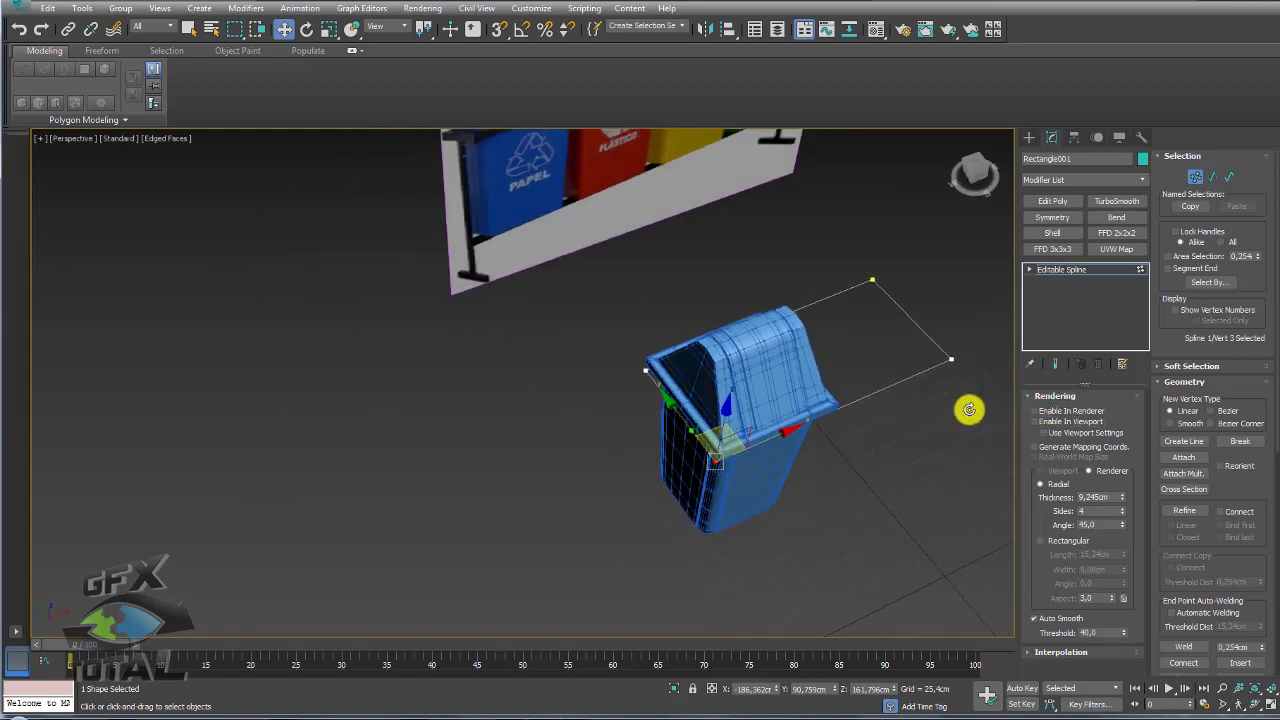
left_click(950, 350)
middle_click_drag(797, 205, 820, 337, "alt")
scroll(873, 462, "down", 5)
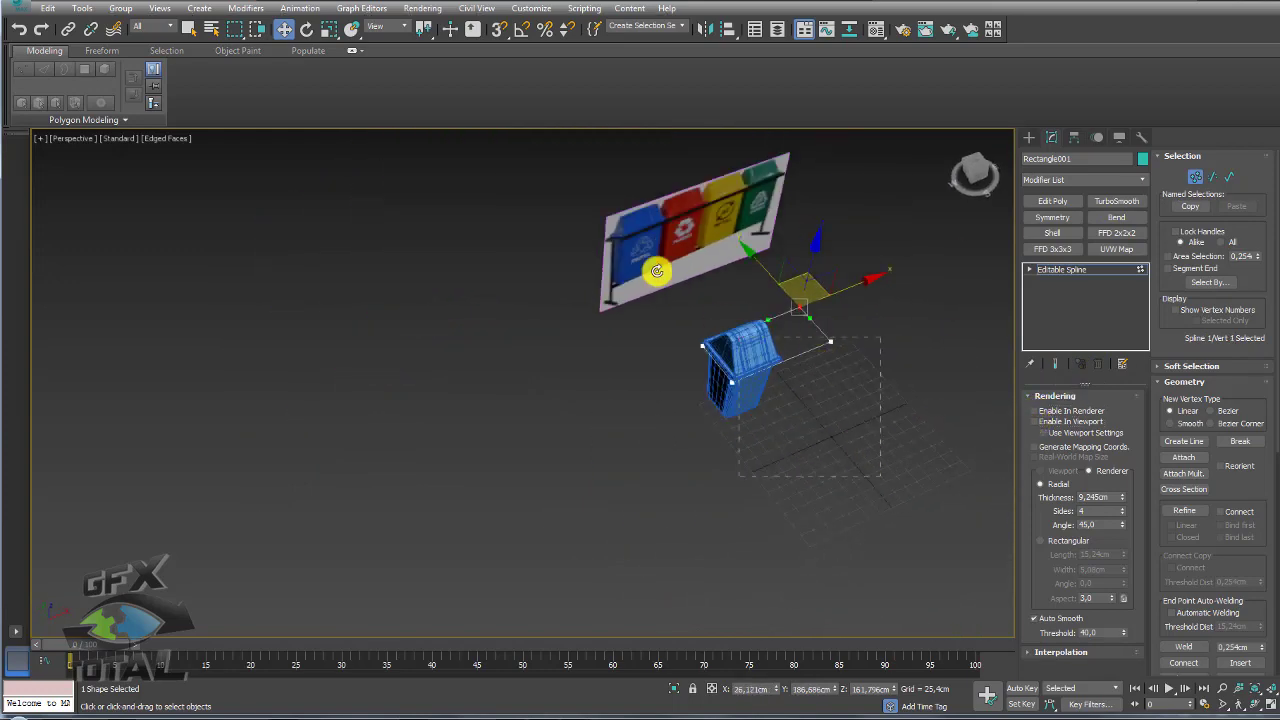
key("ctrl+a")
scroll(800, 350, "up", 5)
right_click(890, 327)
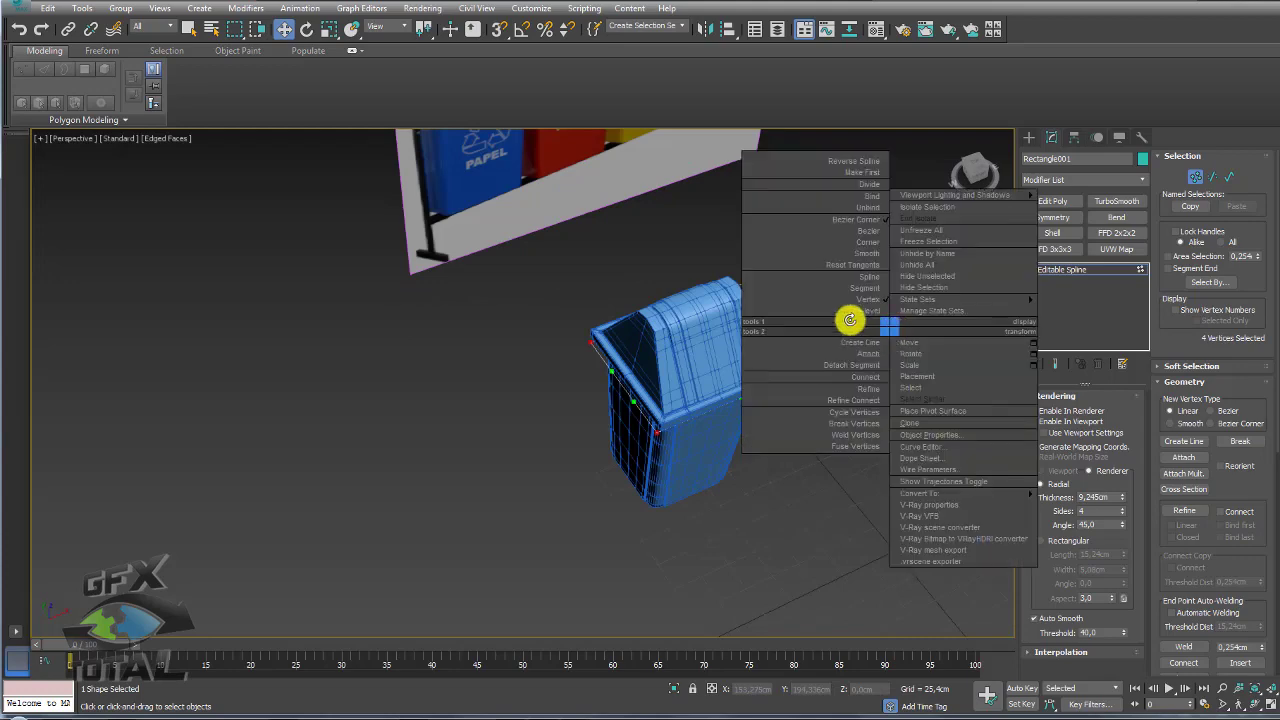
left_click(867, 241)
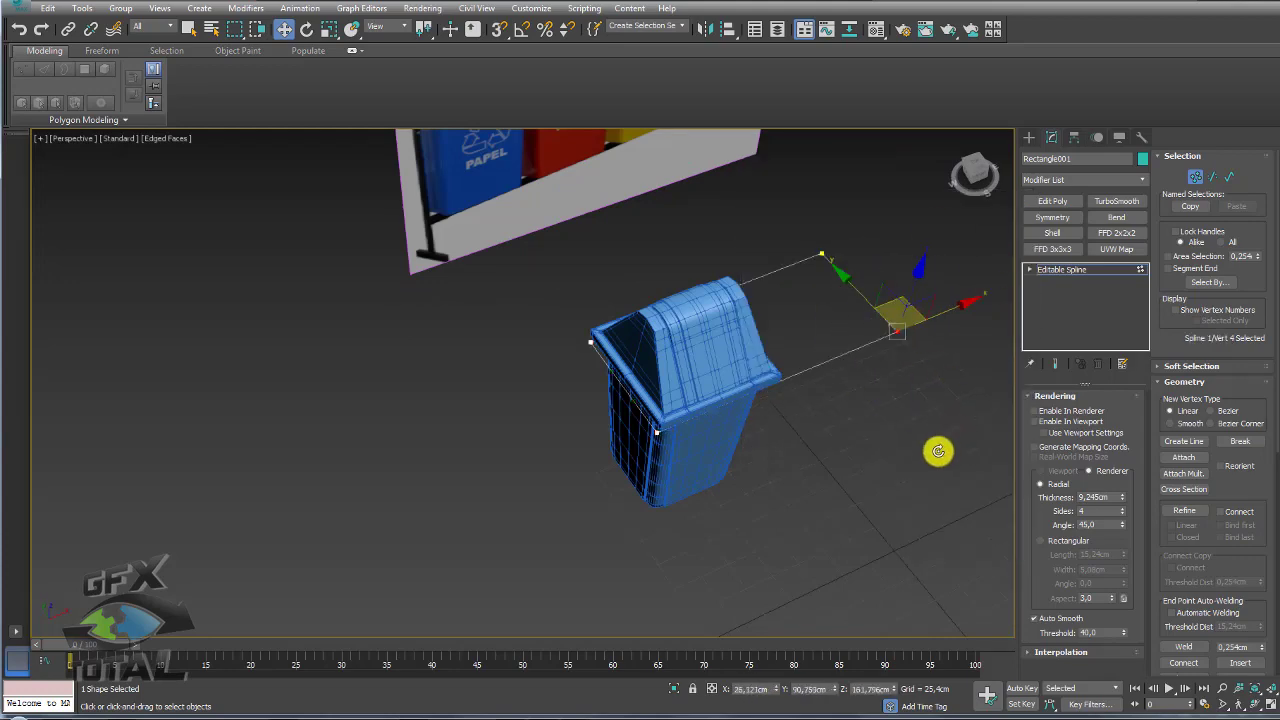
Step: Nudge the rim's corner vertices snug against the bin's edge
mouse_move(937, 449)
middle_mouse_down("alt")
mouse_move(846, 440)
mouse_move(888, 442)
mouse_move(920, 397)
middle_mouse_up("alt")
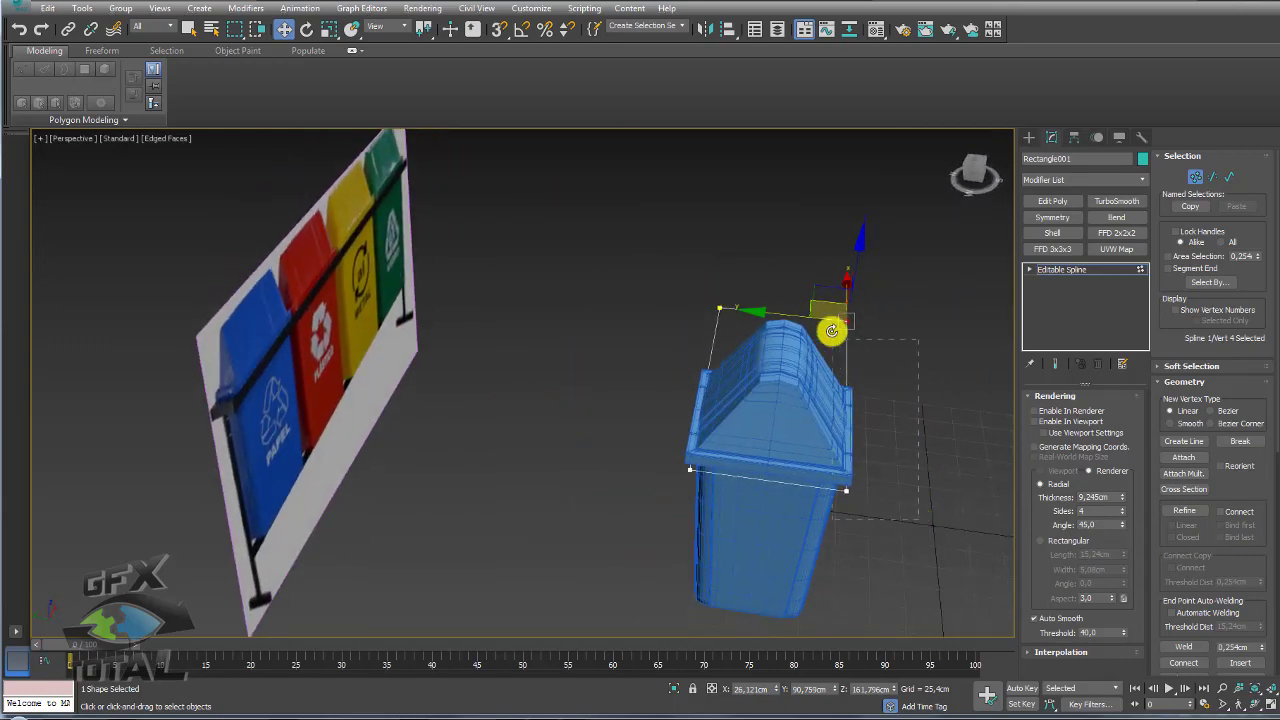
left_click_drag(820, 300, 875, 510)
middle_click_drag(1005, 410, 809, 363, "alt")
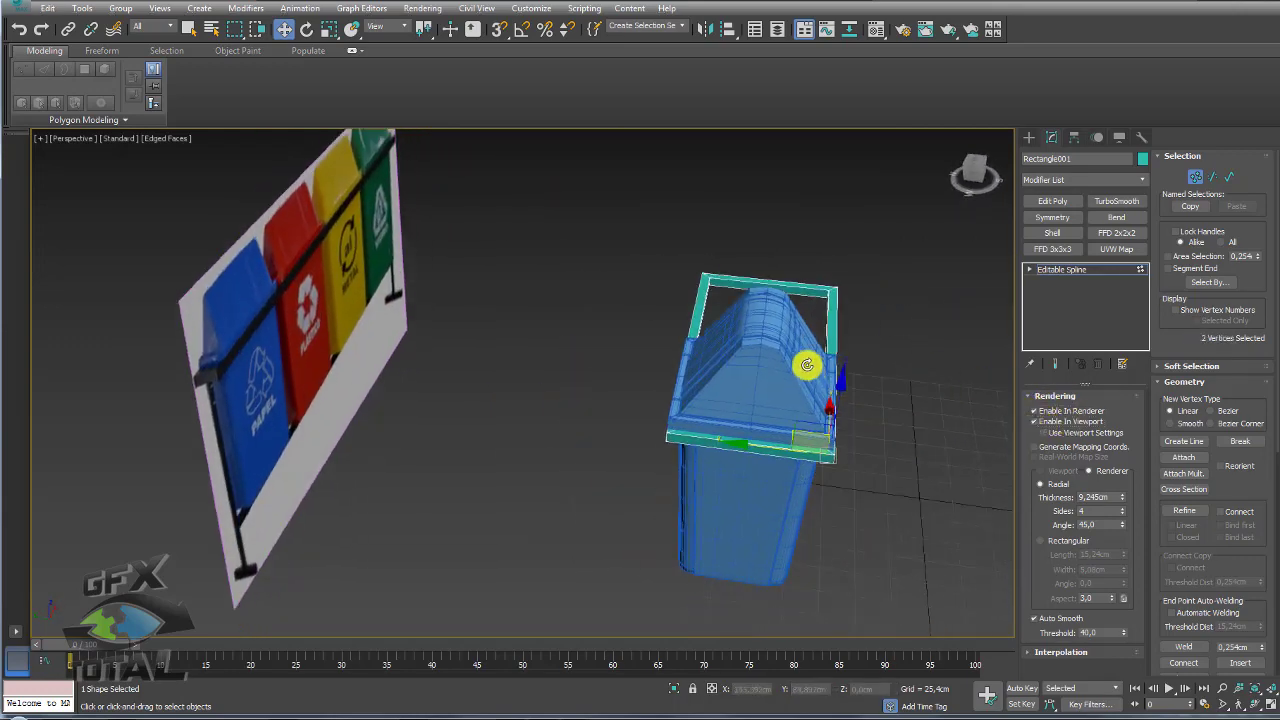
scroll(809, 363, "up", 5)
scroll(786, 451, "up", 4)
scroll(834, 380, "up", 3)
mouse_move(791, 525)
middle_mouse_down("alt")
mouse_move(754, 351)
mouse_move(709, 254)
mouse_move(520, 291)
mouse_move(584, 292)
middle_mouse_up("alt")
left_click_drag(387, 183, 458, 318)
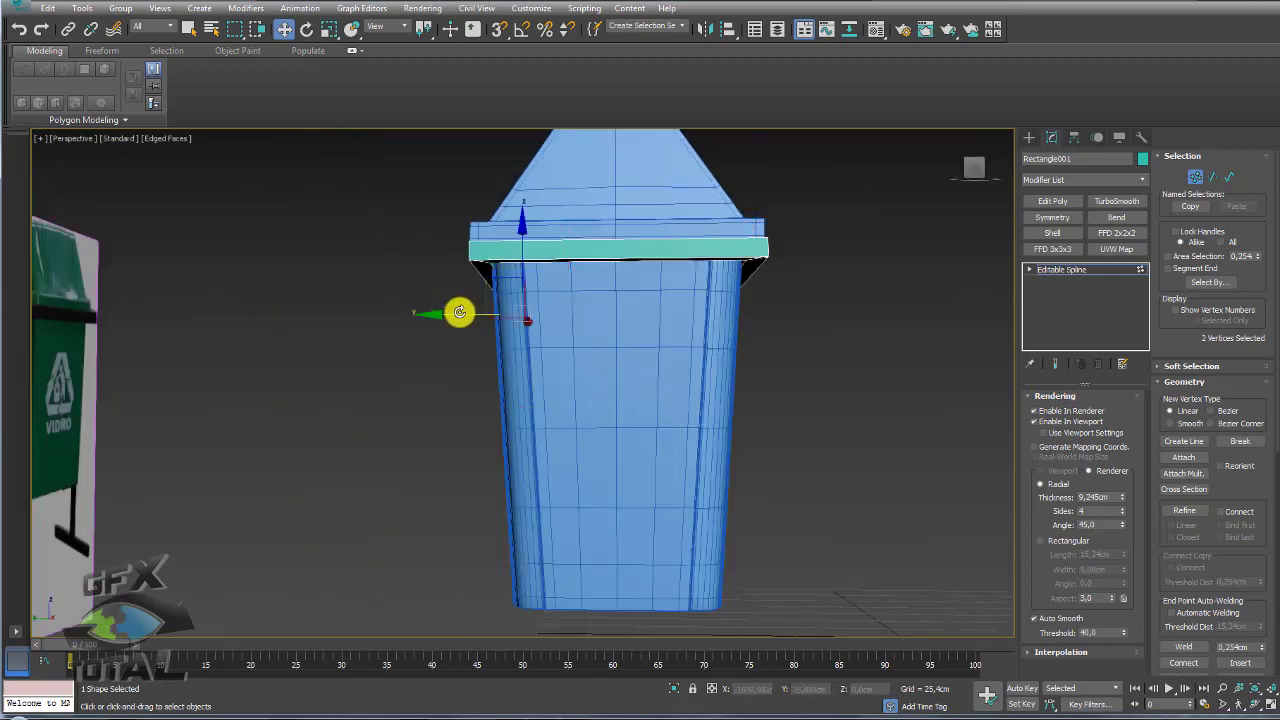
middle_click_drag(464, 312, 464, 315, "alt")
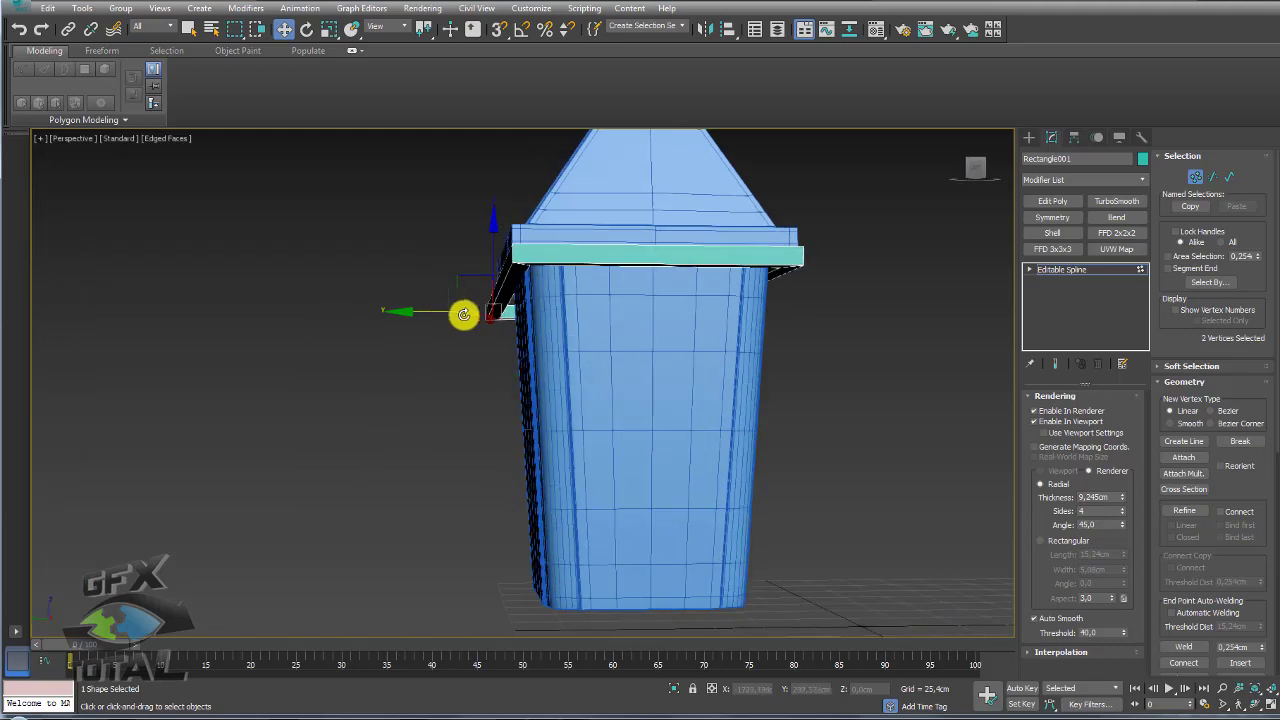
left_click_drag(441, 312, 443, 312)
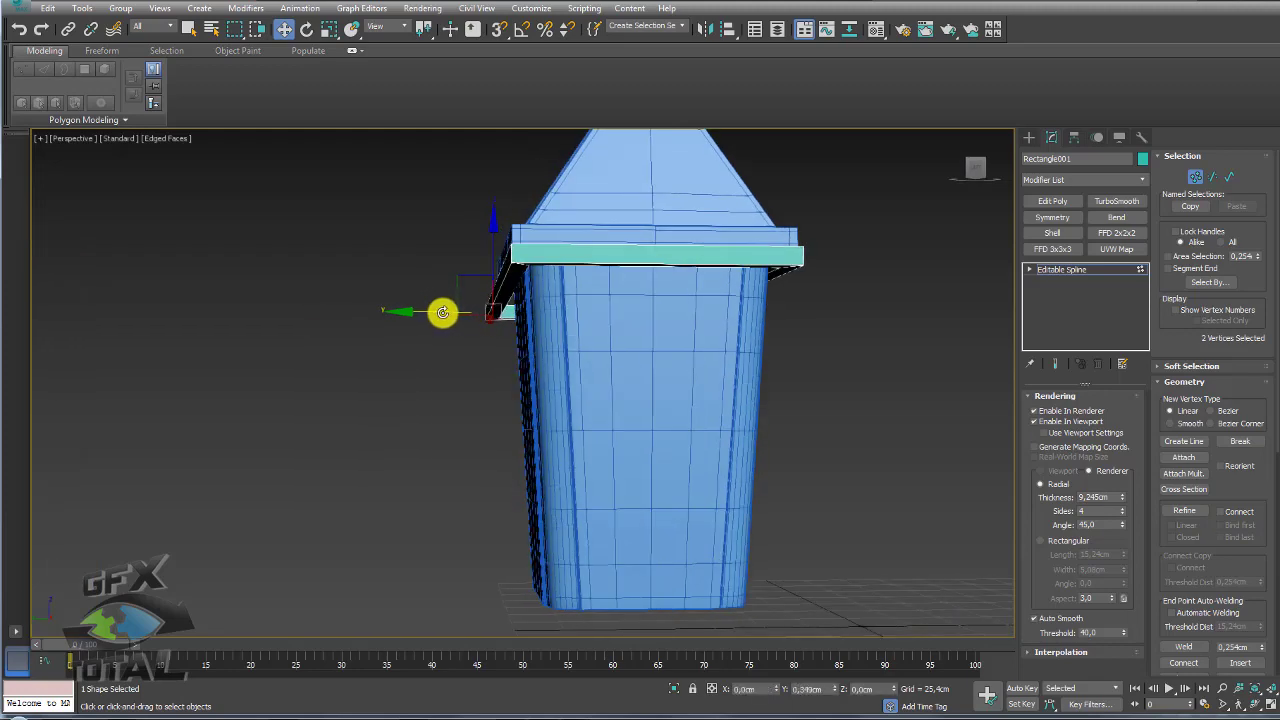
scroll(534, 266, "up", 3)
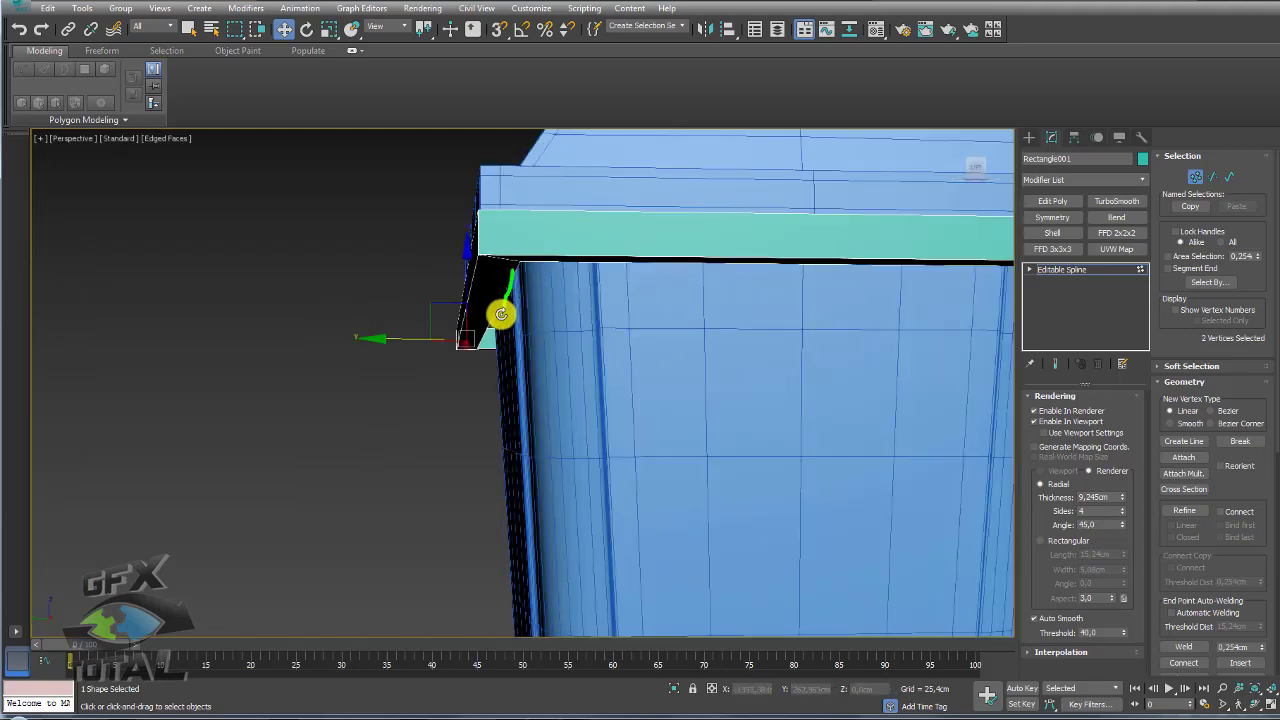
scroll(740, 380, "down", 5)
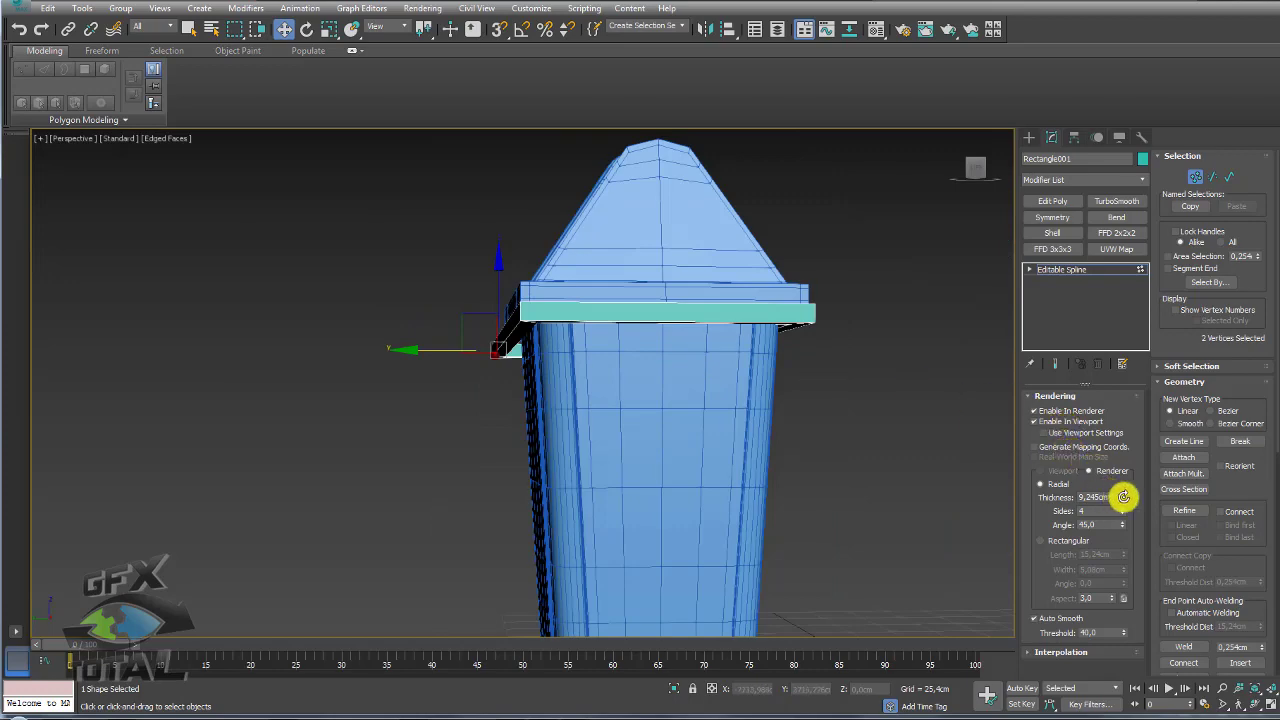
Step: Scale the rim up slightly and reduce its rendering thickness to 6.057 cm
left_click_drag(1124, 496, 1124, 510)
mouse_move(874, 366)
middle_mouse_down("alt")
mouse_move(797, 357)
mouse_move(808, 392)
mouse_move(809, 366)
mouse_move(907, 360)
middle_mouse_up("alt")
key("e")
key("r")
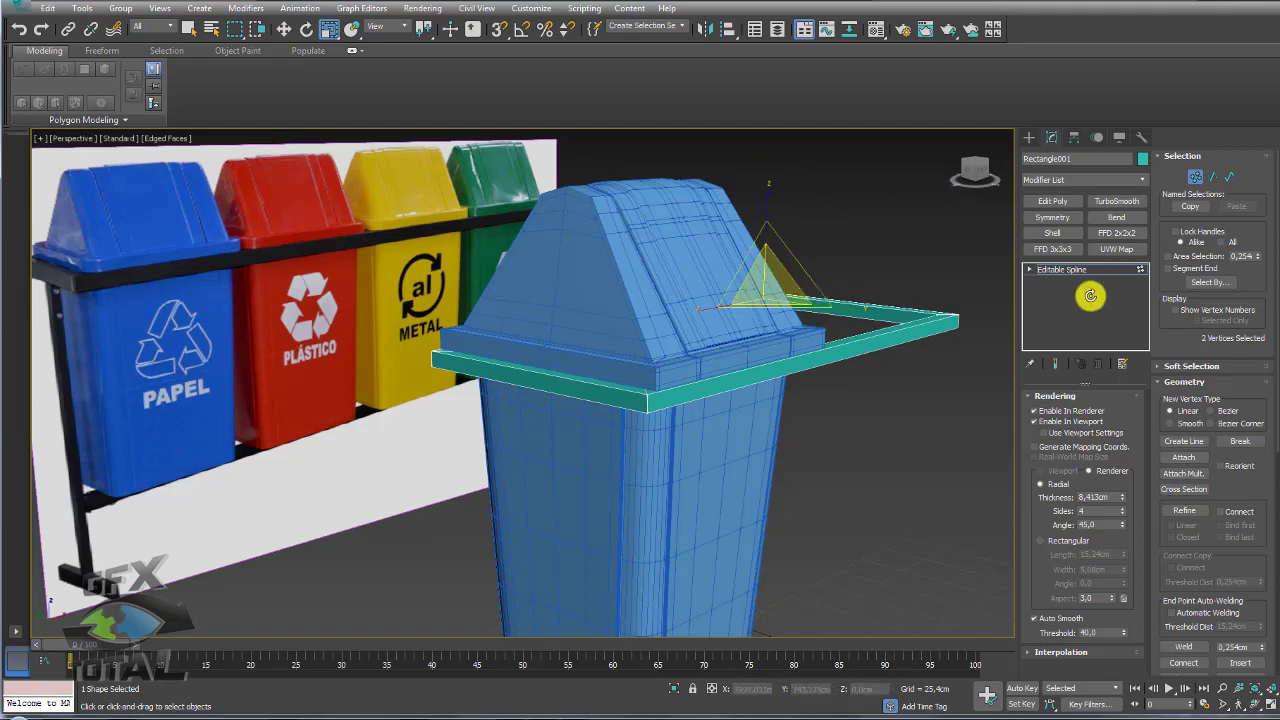
left_click(1064, 269)
left_click_drag(722, 239, 723, 211)
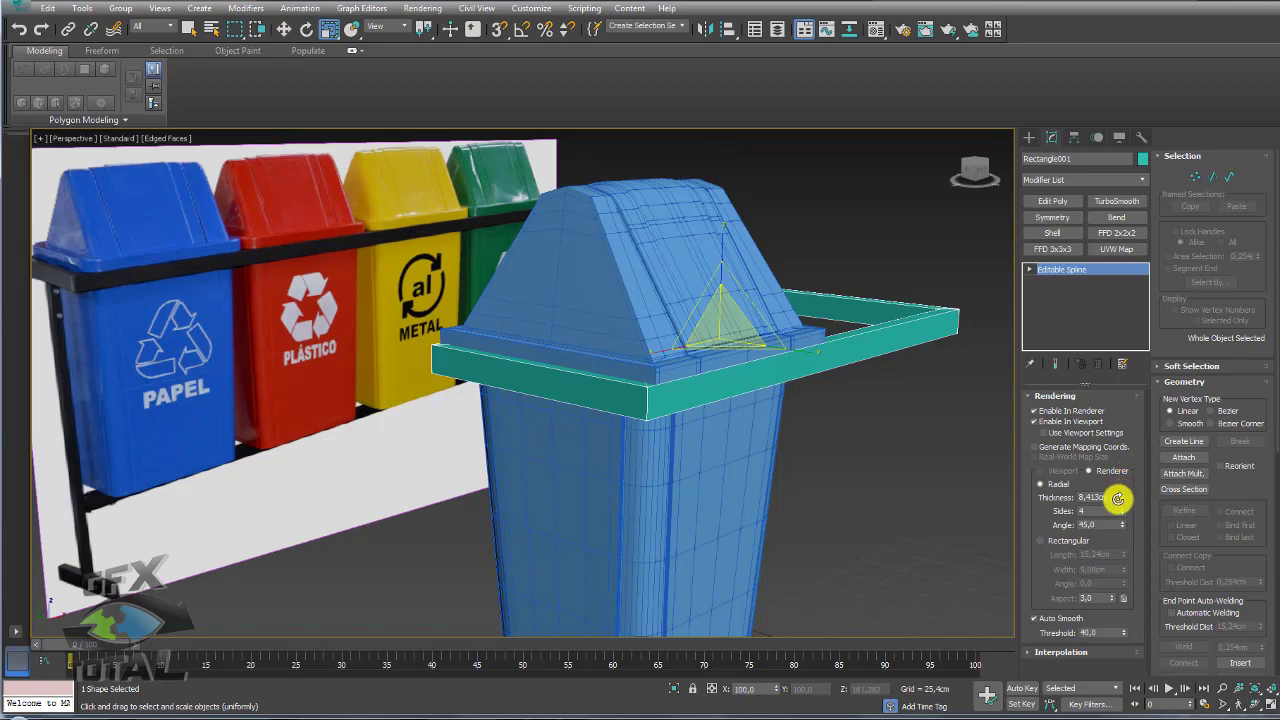
left_click_drag(1118, 498, 1114, 514)
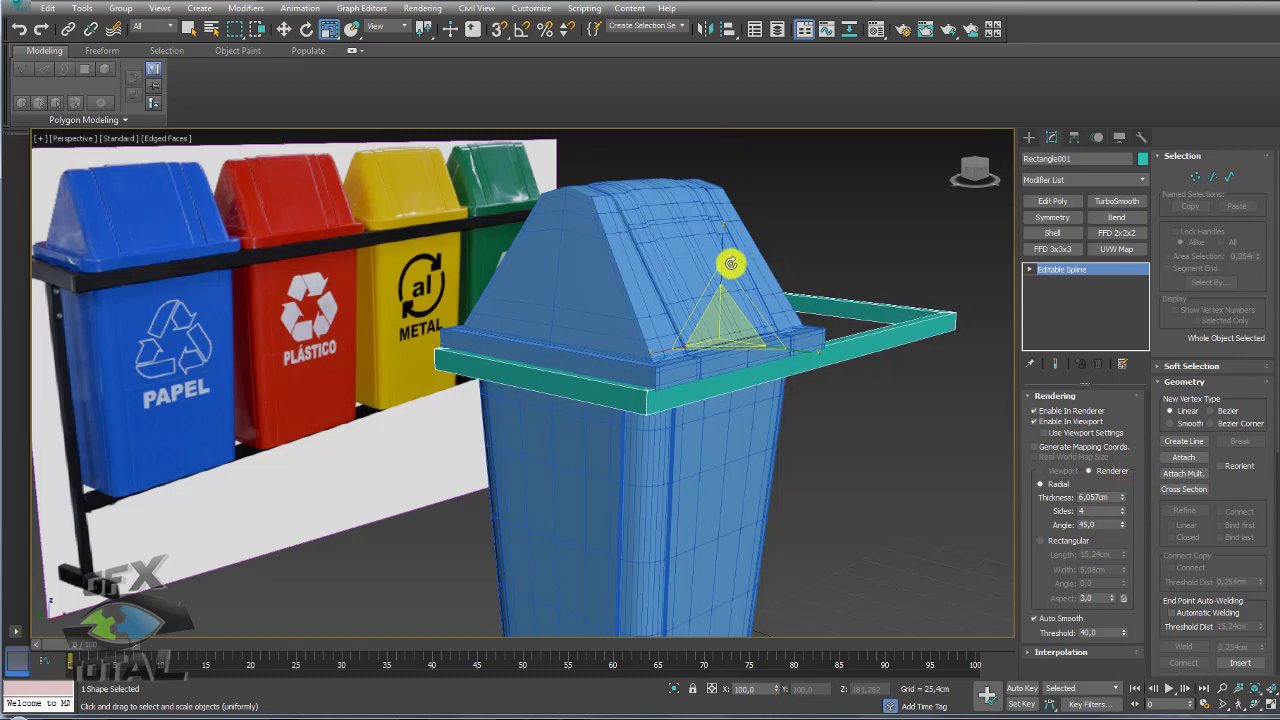
Step: Move the rim's end vertices right to extend the rail across the bins
key("w")
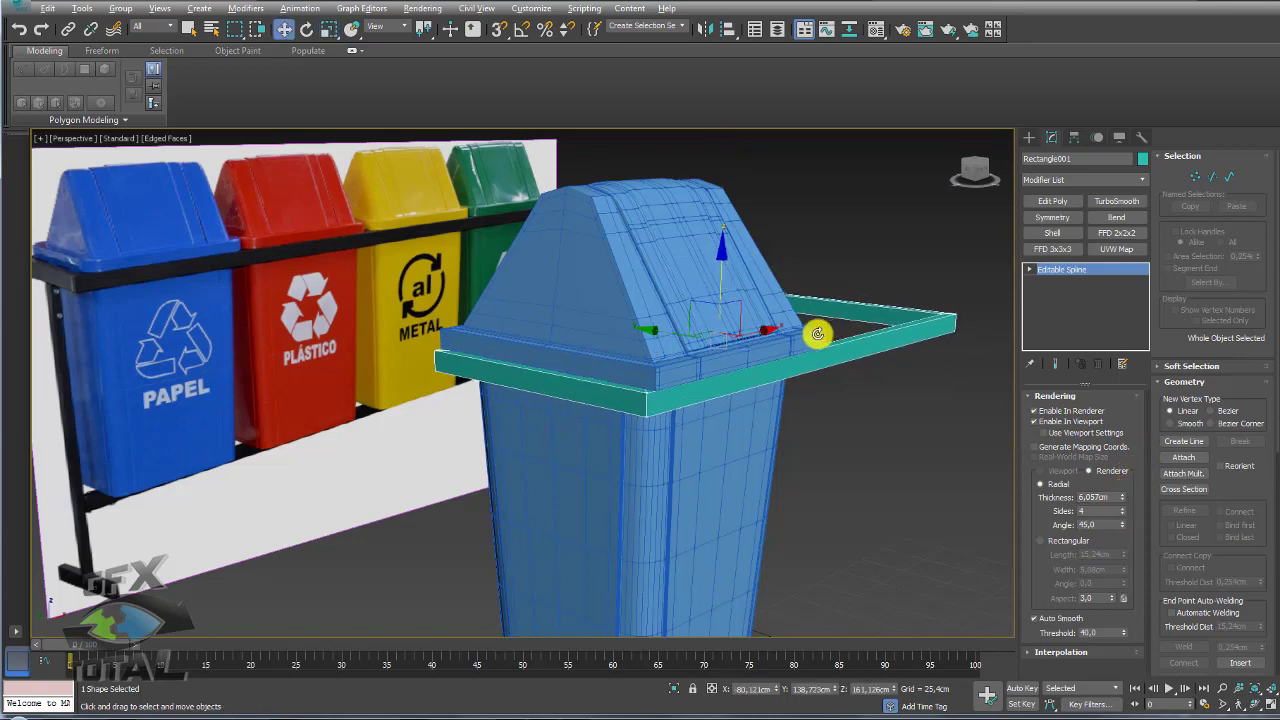
scroll(817, 333, "down", 3)
scroll(771, 331, "down", 4)
scroll(728, 360, "down", 2)
scroll(709, 374, "down", 1)
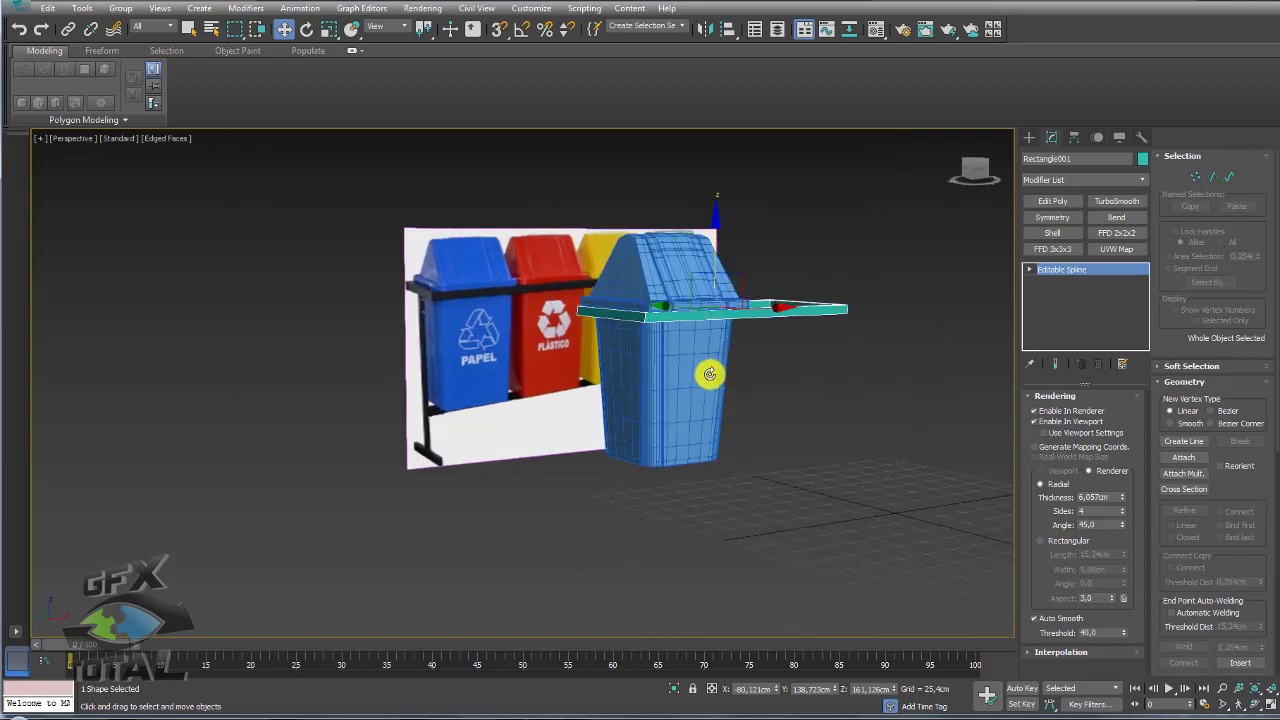
left_click(1195, 176)
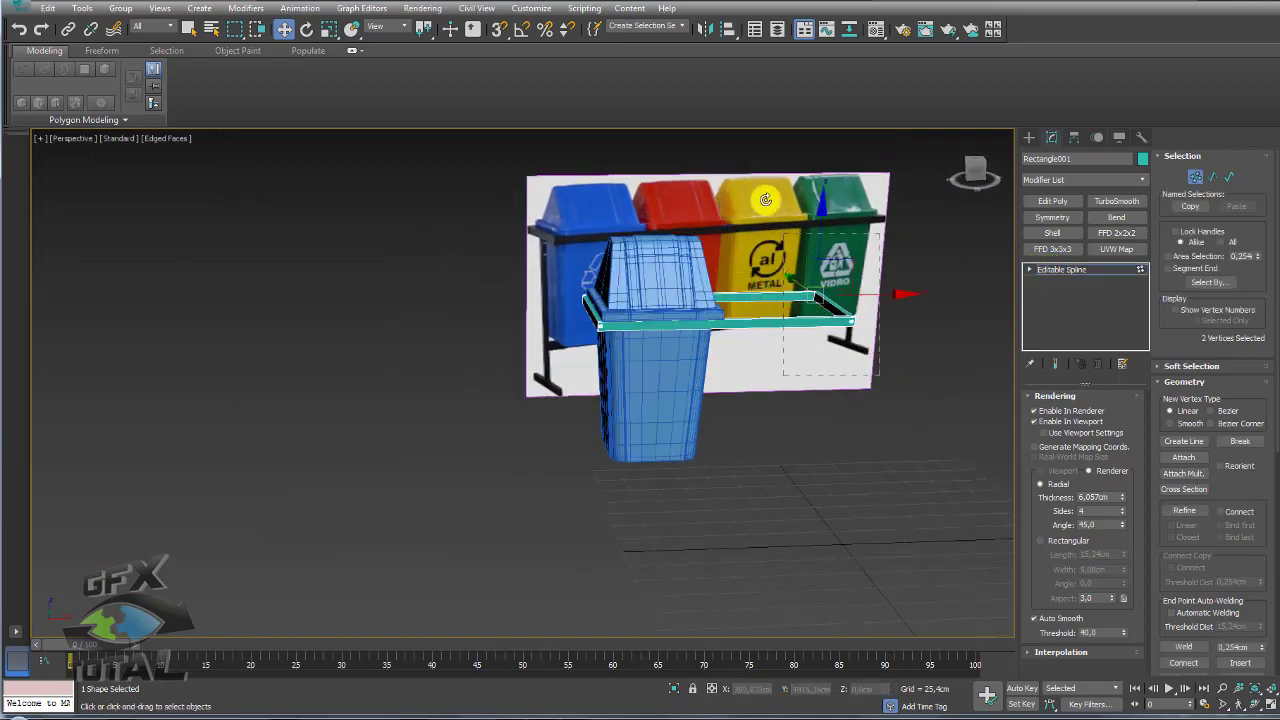
mouse_move(885, 299)
left_mouse_down()
mouse_move(1020, 294)
mouse_move(963, 314)
left_mouse_up()
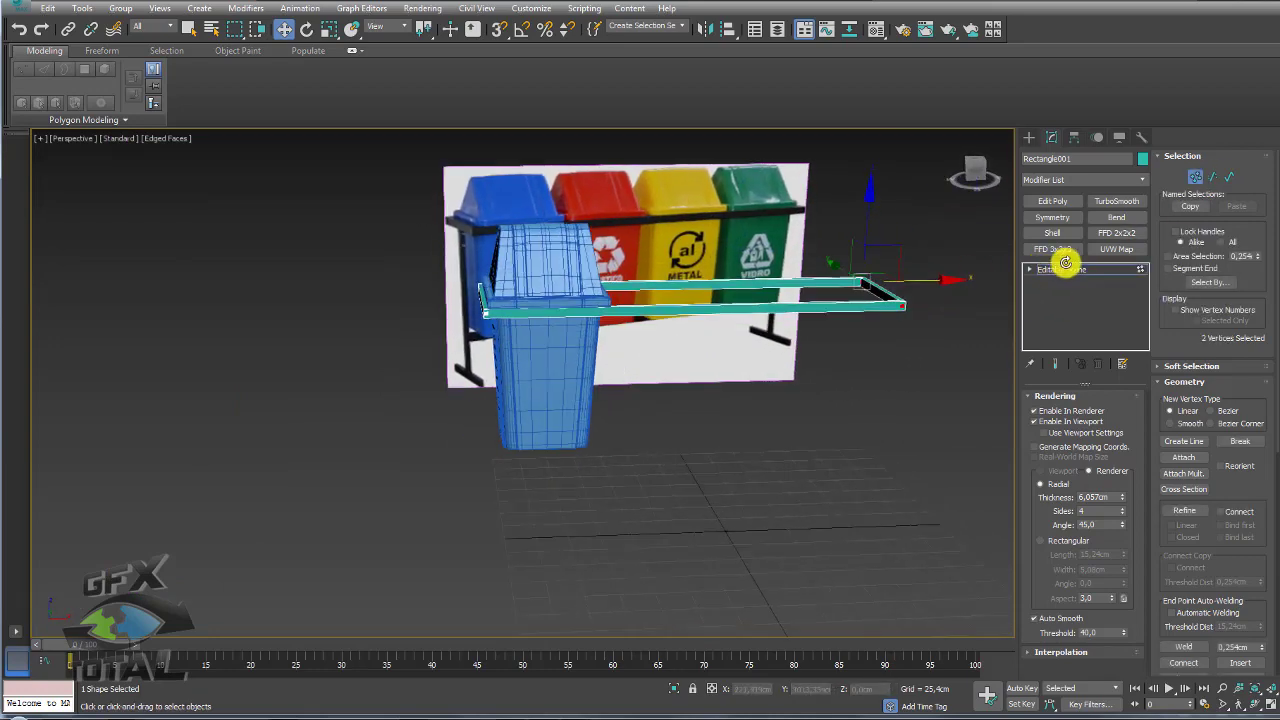
left_click(1062, 269)
Step: Shift-drag a copy of the rim down below the bin
mouse_move(580, 371)
middle_mouse_down("alt")
mouse_move(571, 386)
mouse_move(576, 319)
middle_mouse_up("alt")
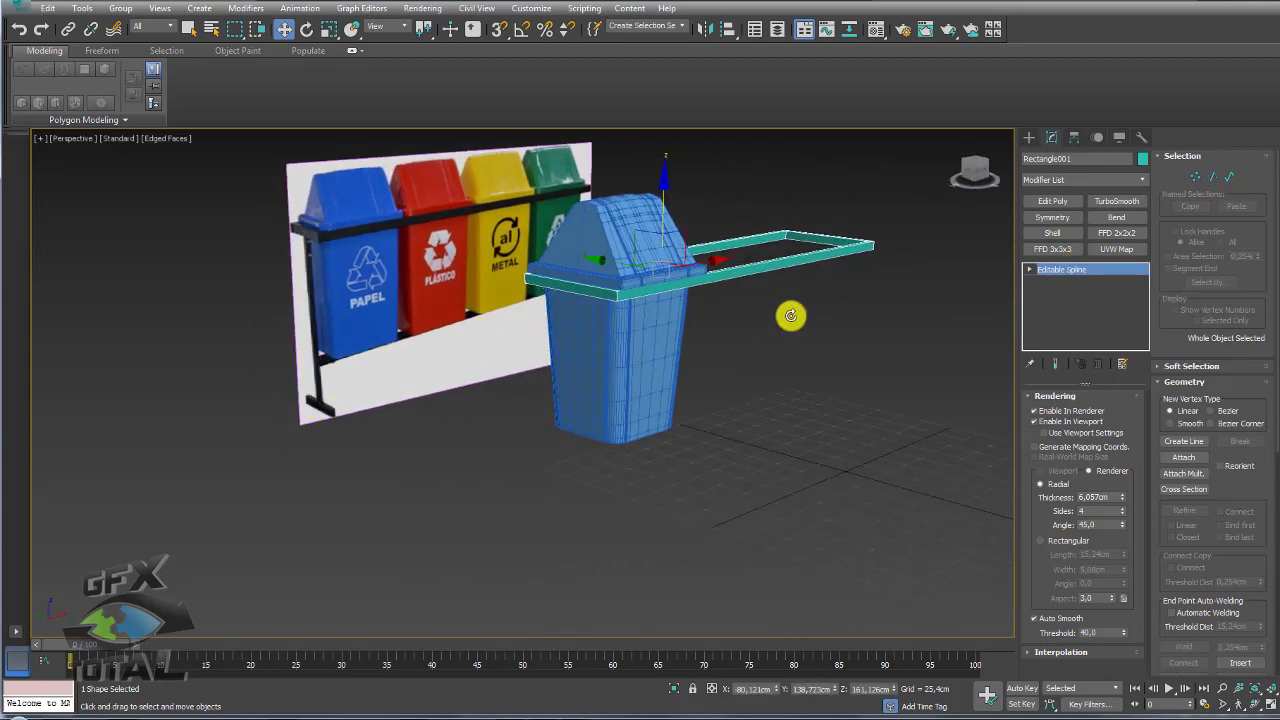
middle_click_drag(791, 314, 779, 262, "alt")
left_click_drag(677, 185, 678, 390, "shift")
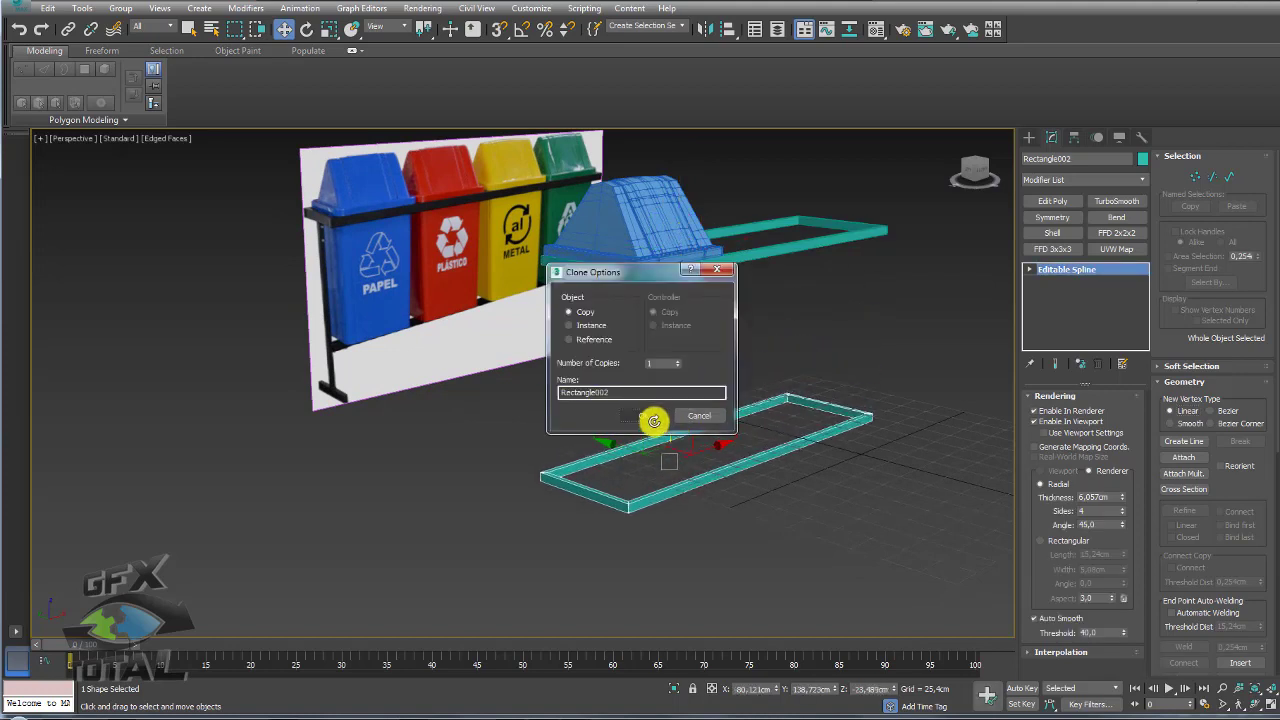
Step: Confirm the clone and delete three of the copy's four segments
left_click(652, 418)
left_click(1210, 178)
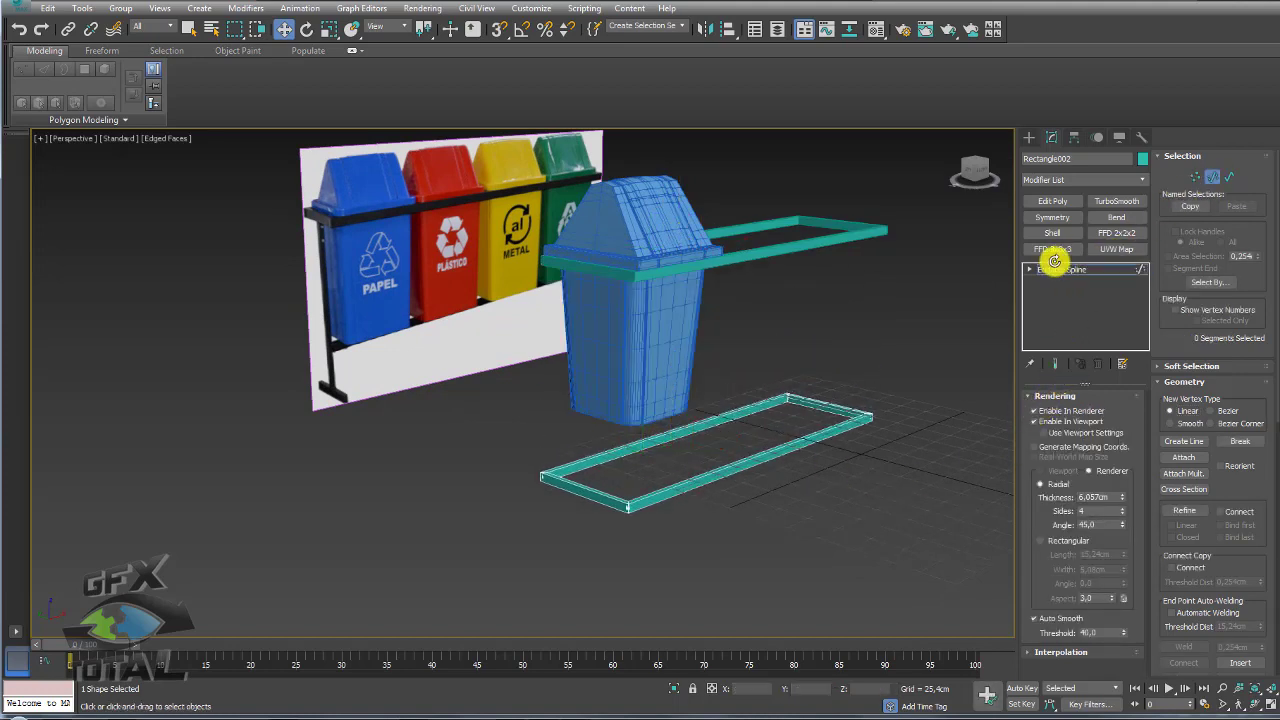
left_click(1036, 421)
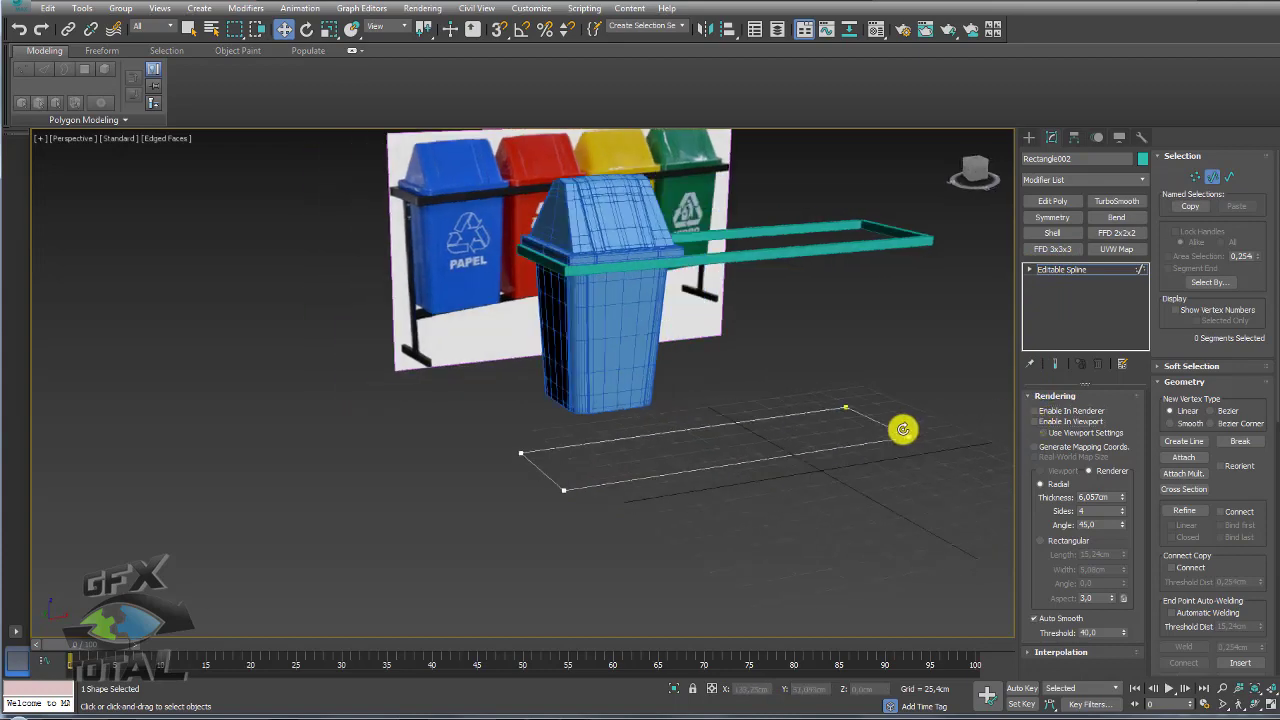
middle_click_drag(903, 429, 940, 470, "alt")
left_click_drag(943, 471, 823, 386)
key("Delete")
Step: Re-enable viewport rendering on the remaining segment and return to the Editable Spline level
middle_click_drag(603, 462, 614, 463, "alt")
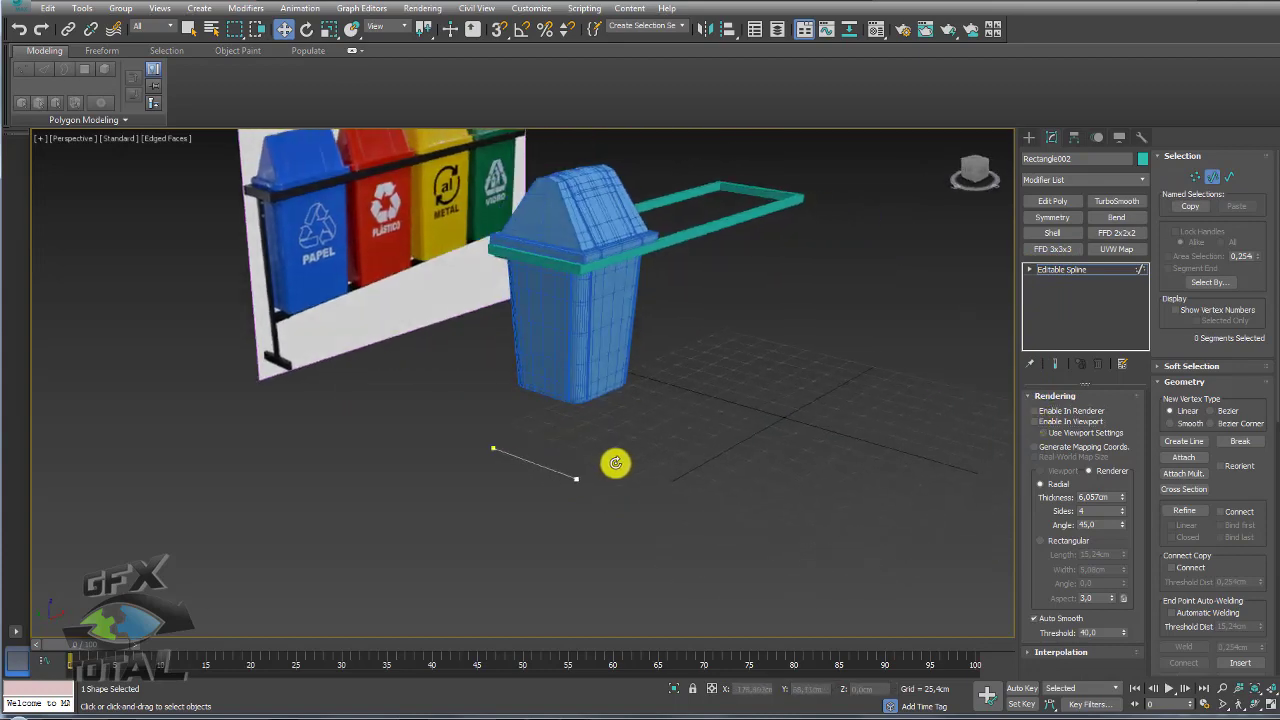
left_click(1036, 420)
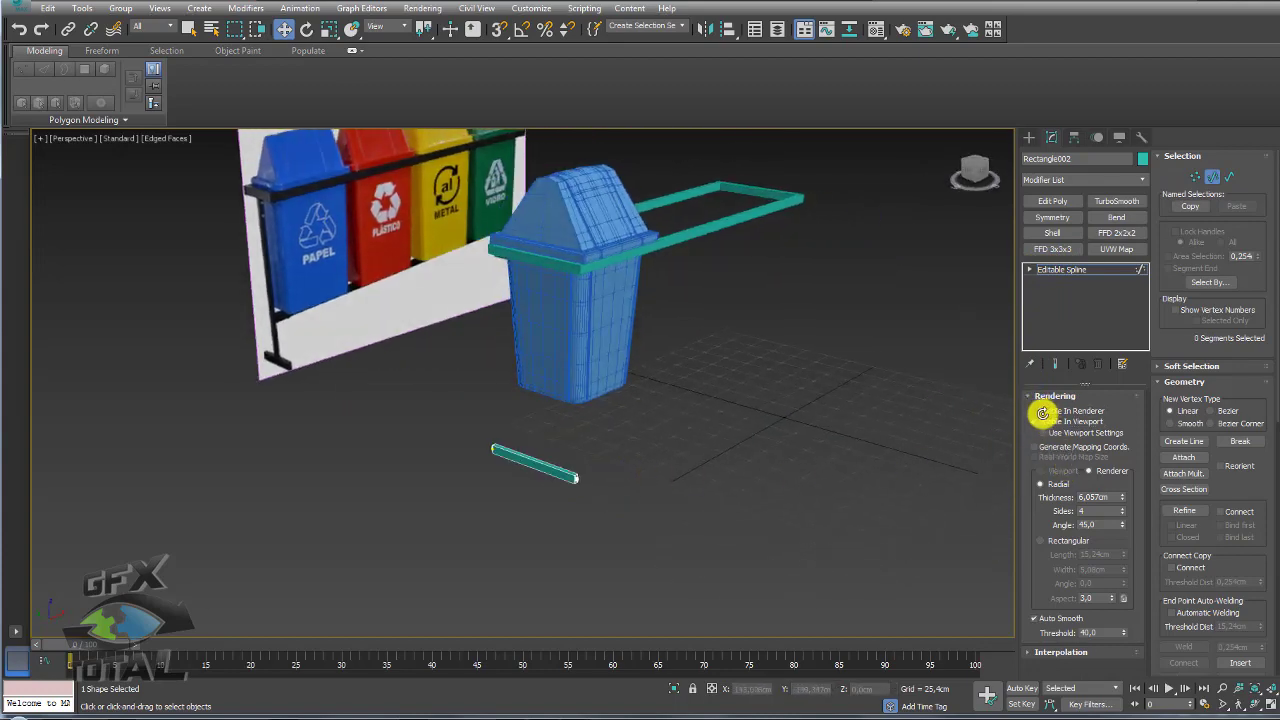
middle_click_drag(502, 415, 535, 392, "alt")
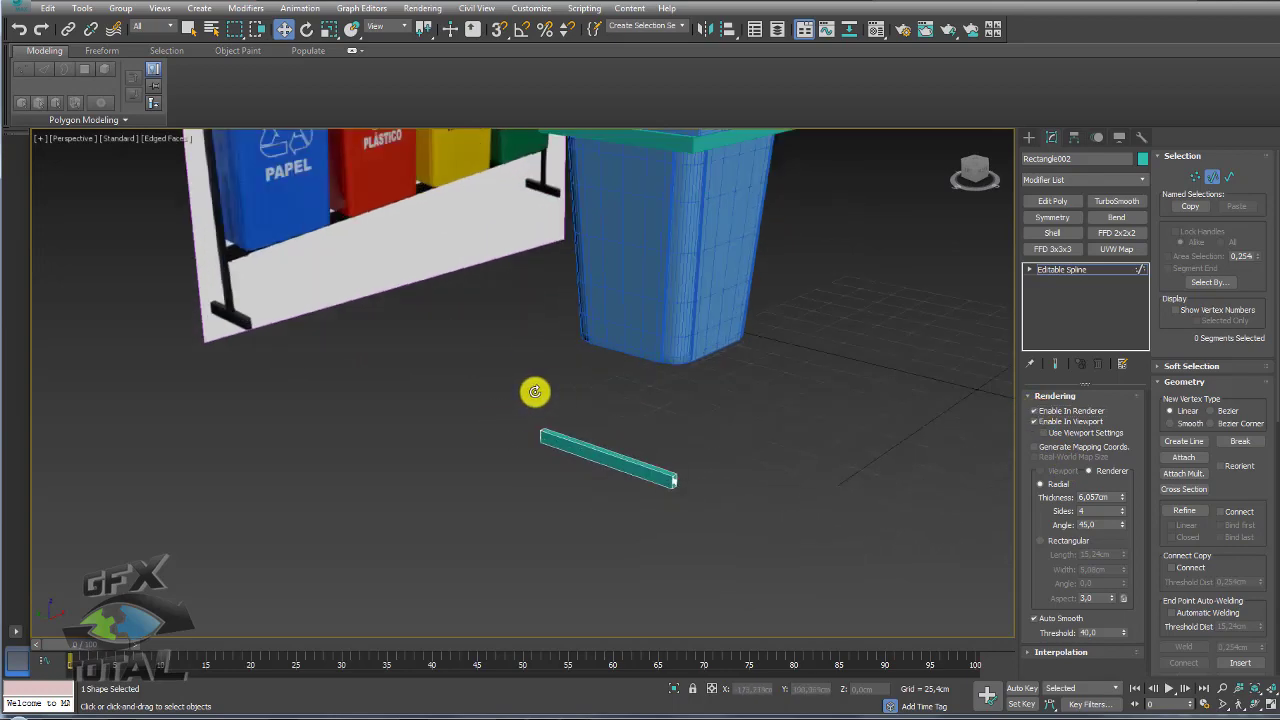
left_click(1063, 270)
scroll(723, 371, "down", 2)
scroll(723, 371, "down", 3)
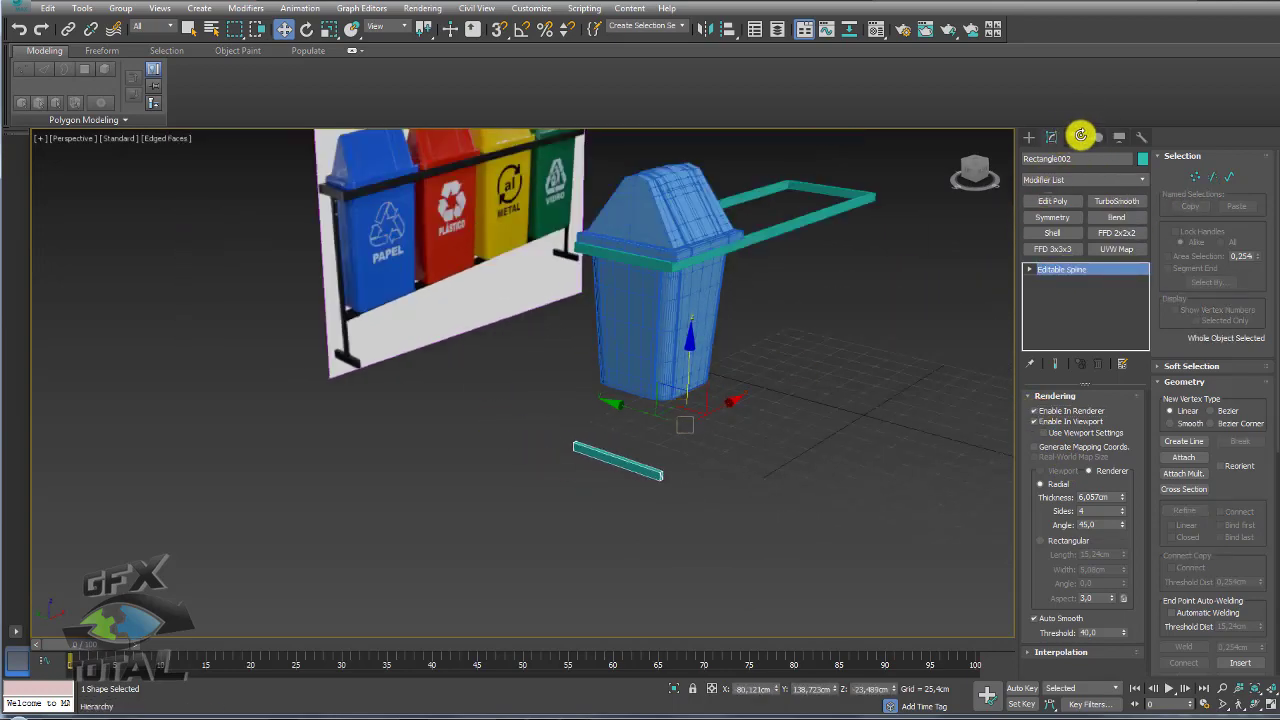
Step: Centre the foot bar's pivot with Affect Pivot Only, discarding an uneven rotated copy
left_click(1080, 135)
left_click(1080, 306)
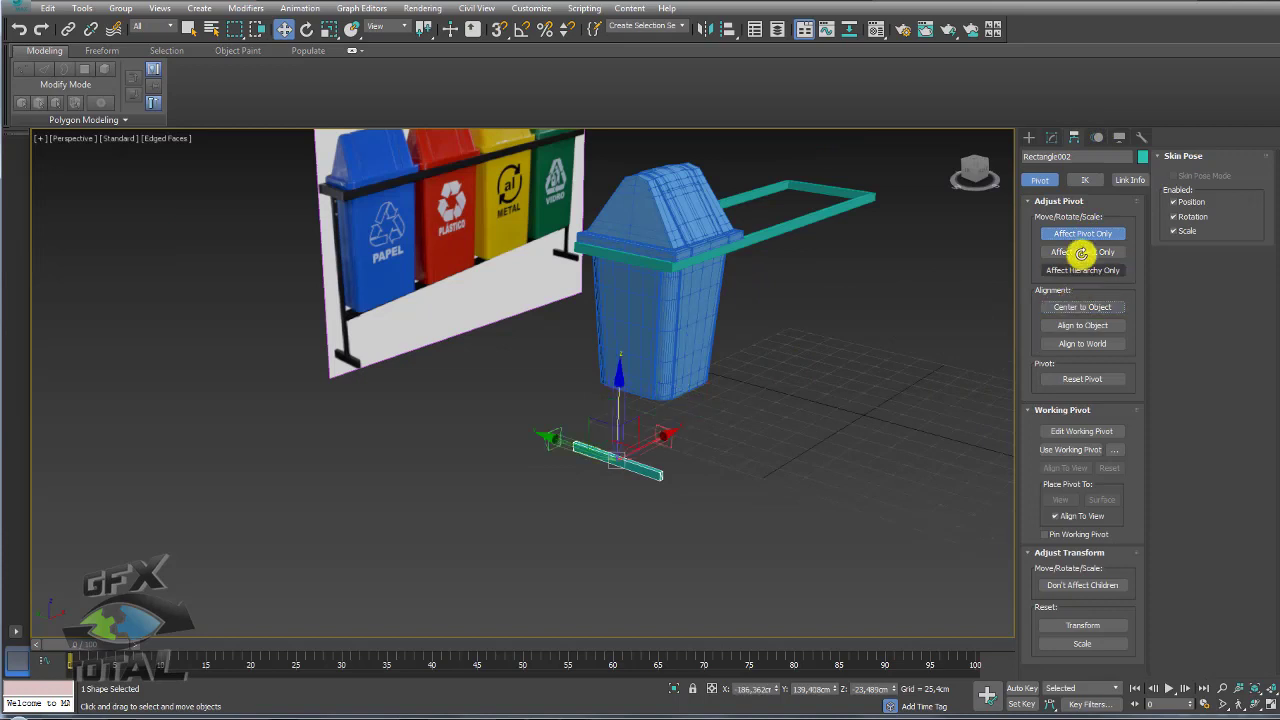
left_click(1082, 233)
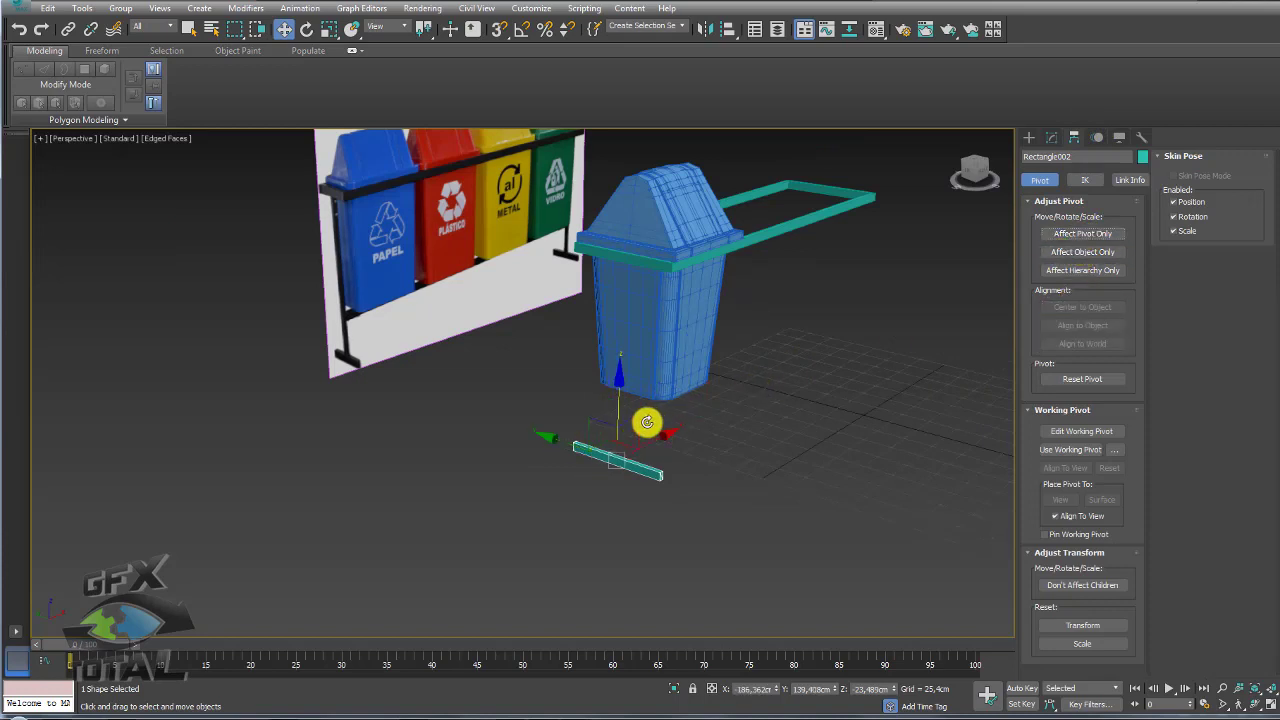
key("e")
left_click_drag(666, 431, 609, 335, "shift")
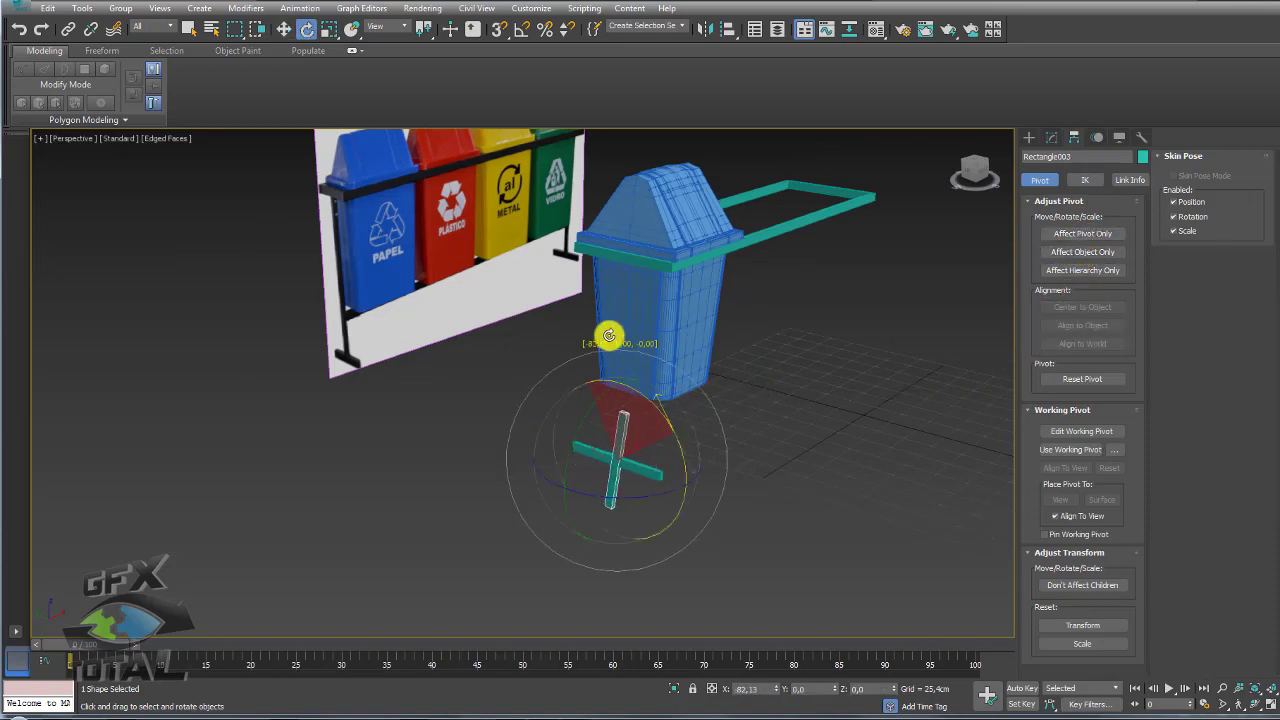
left_click(683, 423)
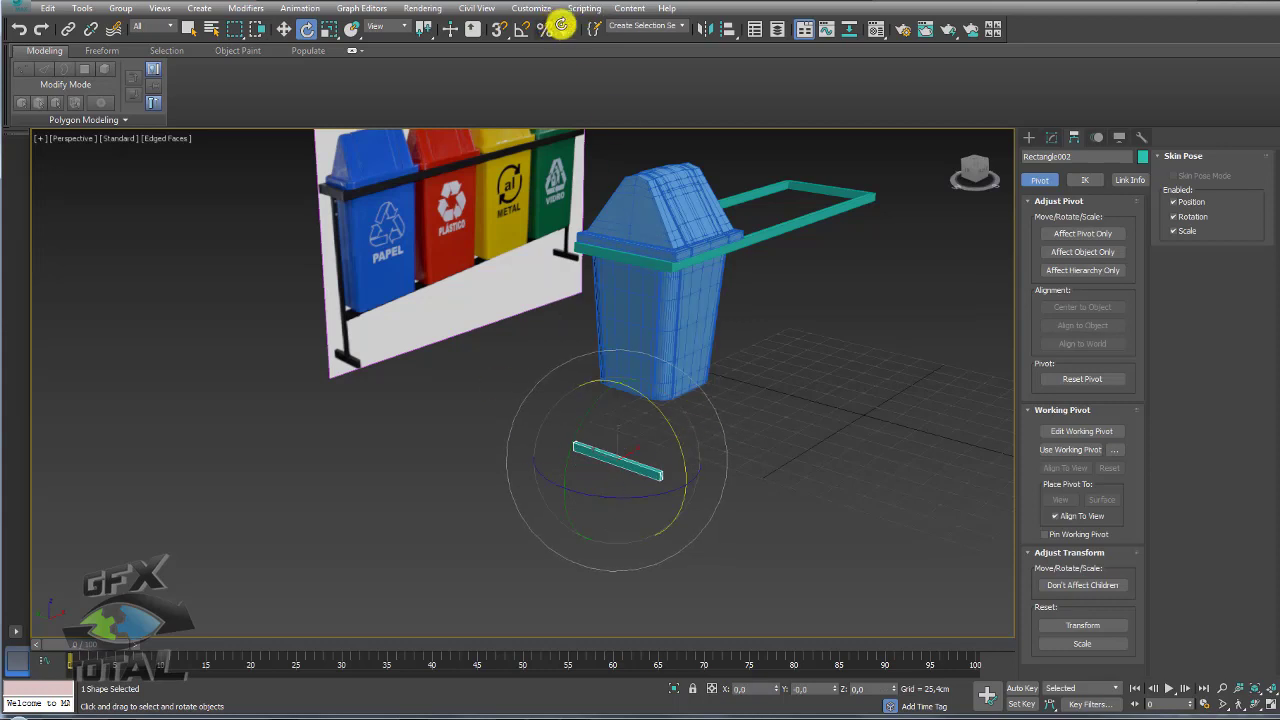
Step: With Angle Snap on, clone the bar rotated 90° upright and raise it onto the foot
left_click(521, 28)
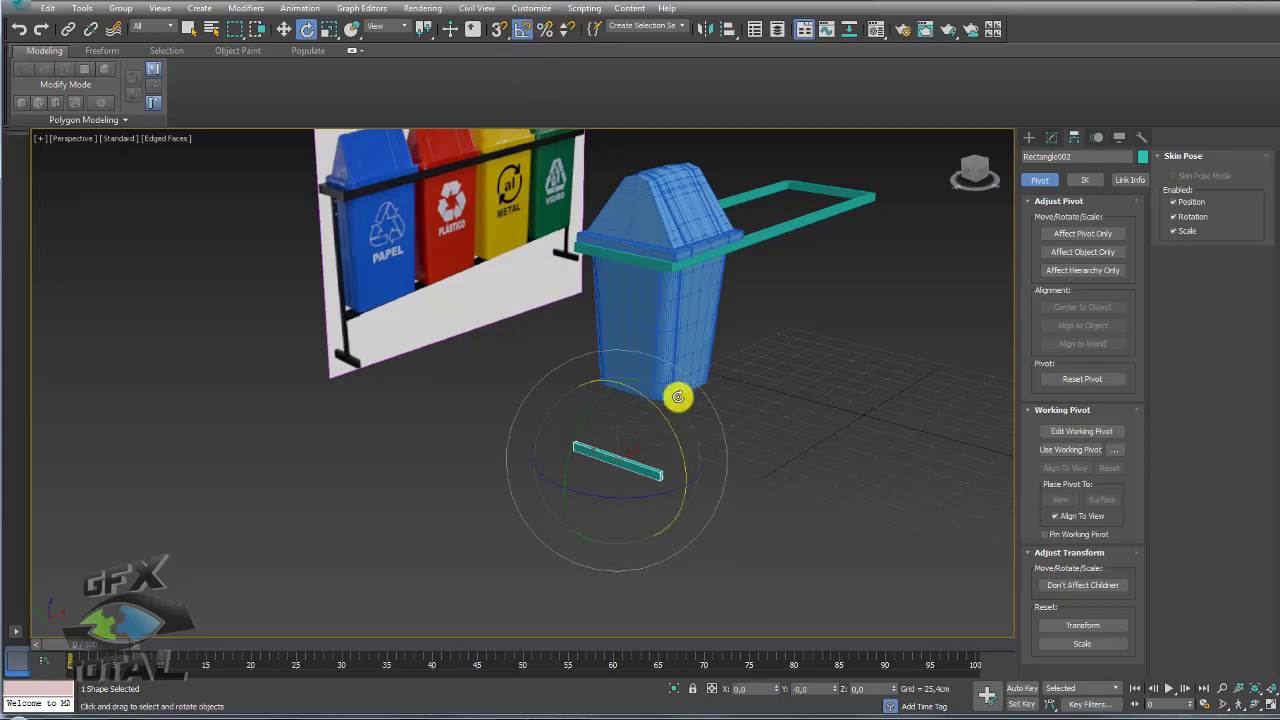
left_click_drag(668, 428, 643, 379, "shift")
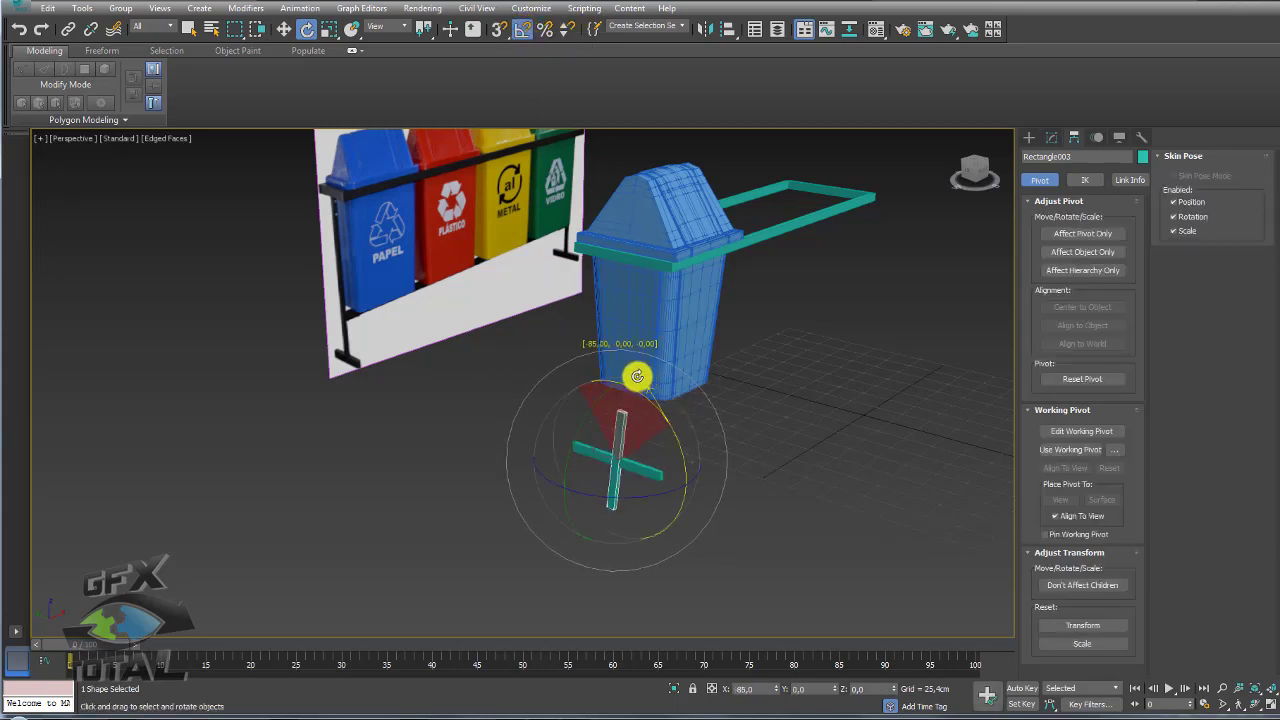
left_click(643, 417)
scroll(605, 430, "up", 3)
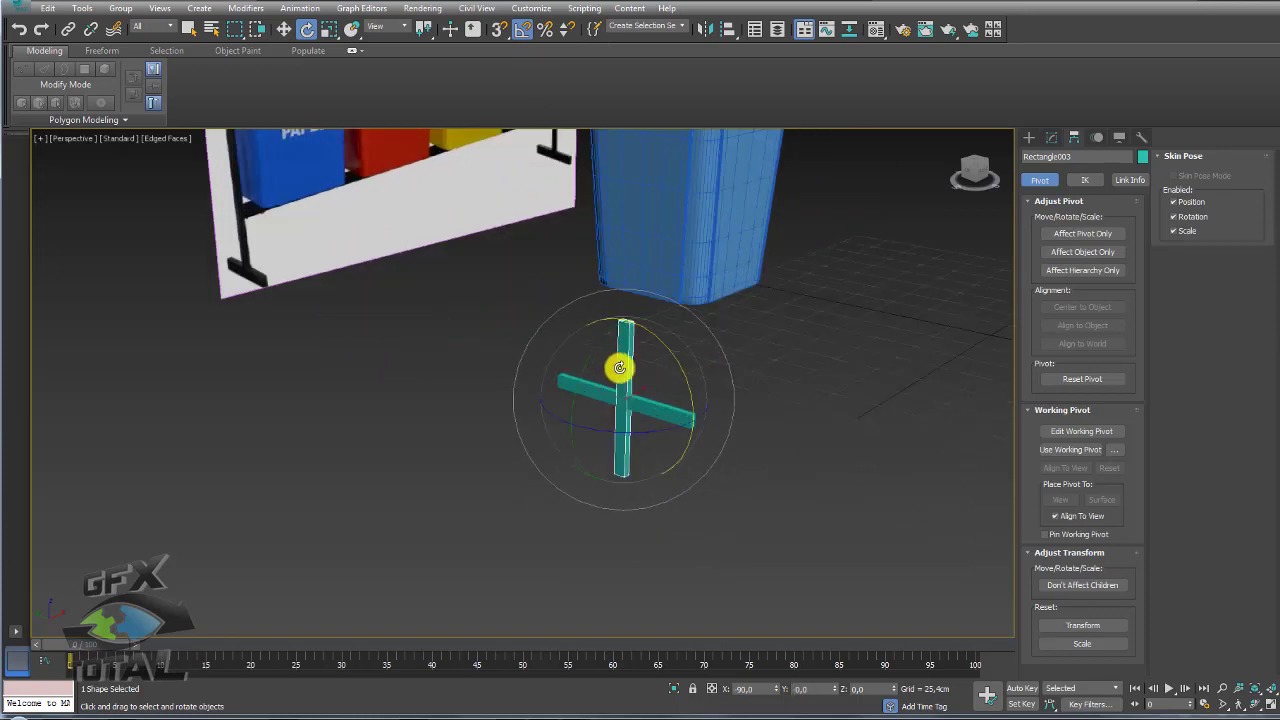
key("w")
left_click_drag(630, 362, 633, 257)
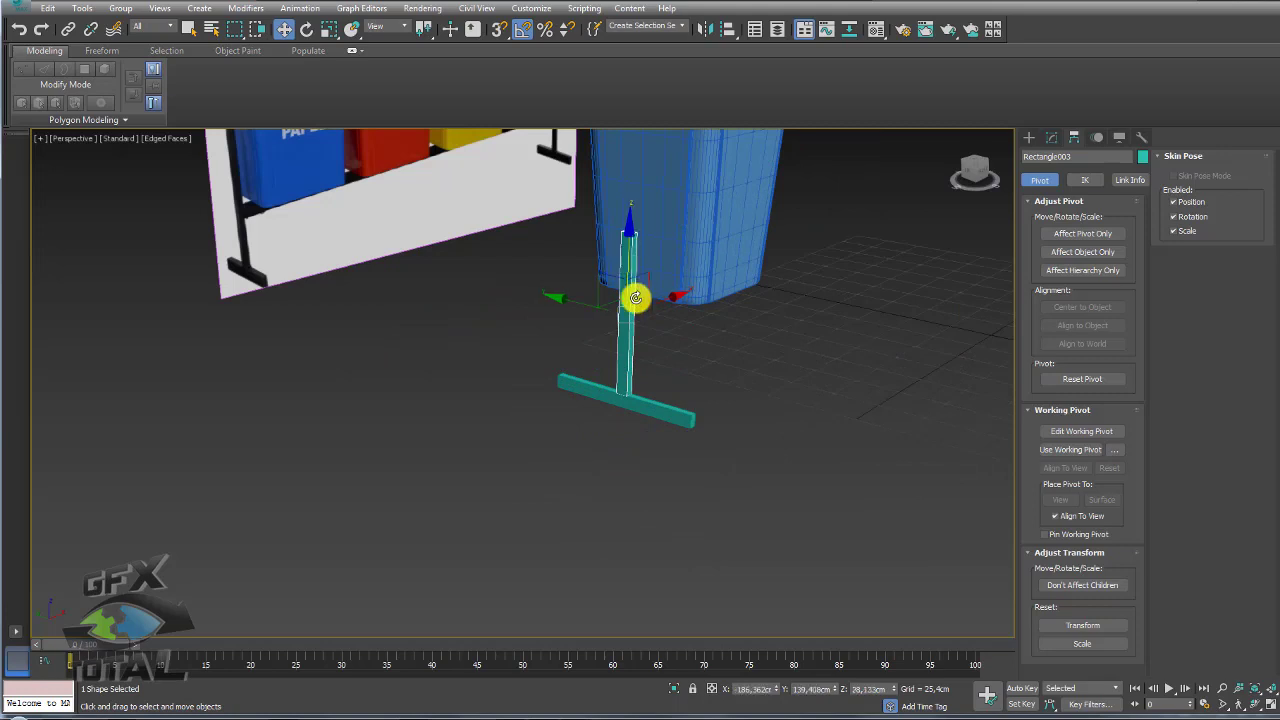
scroll(634, 297, "down", 3)
left_click(1051, 137)
scroll(992, 273, "down", 2)
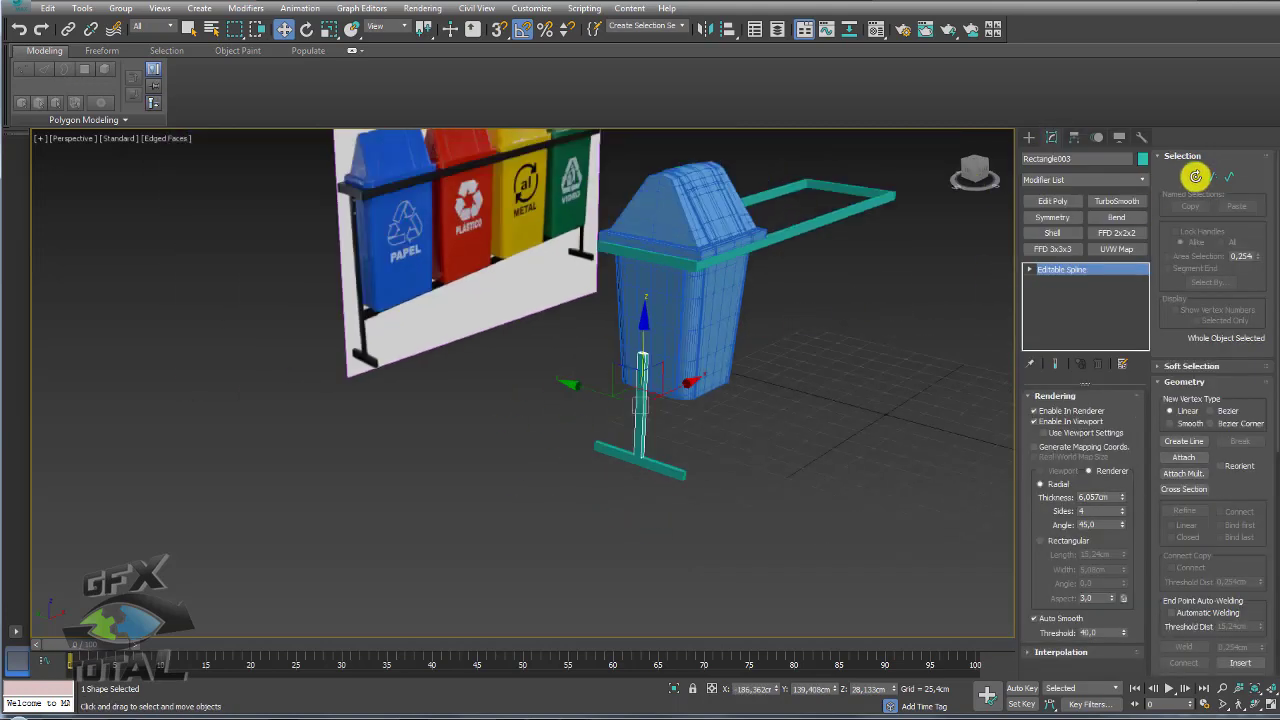
Step: Move the post's top vertex up to meet the top rail
left_click(1195, 176)
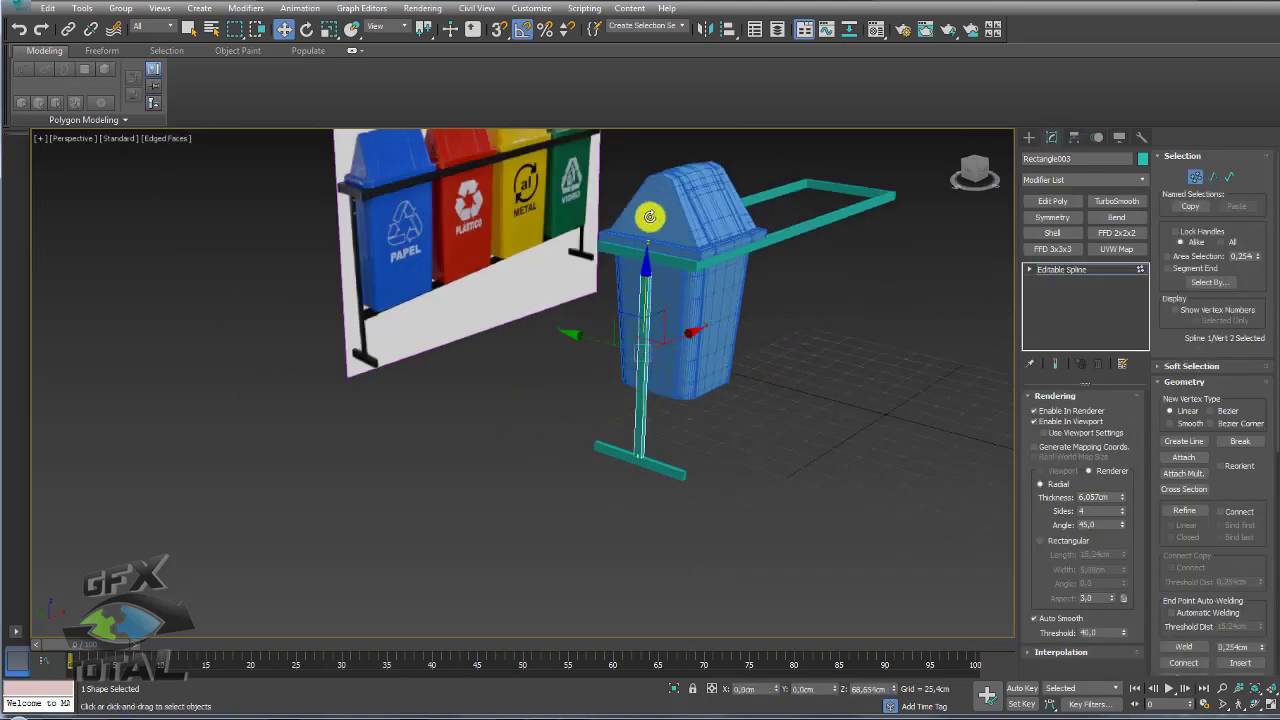
scroll(666, 260, "up", 3)
scroll(603, 226, "up", 3)
middle_click_drag(575, 215, 577, 214, "alt")
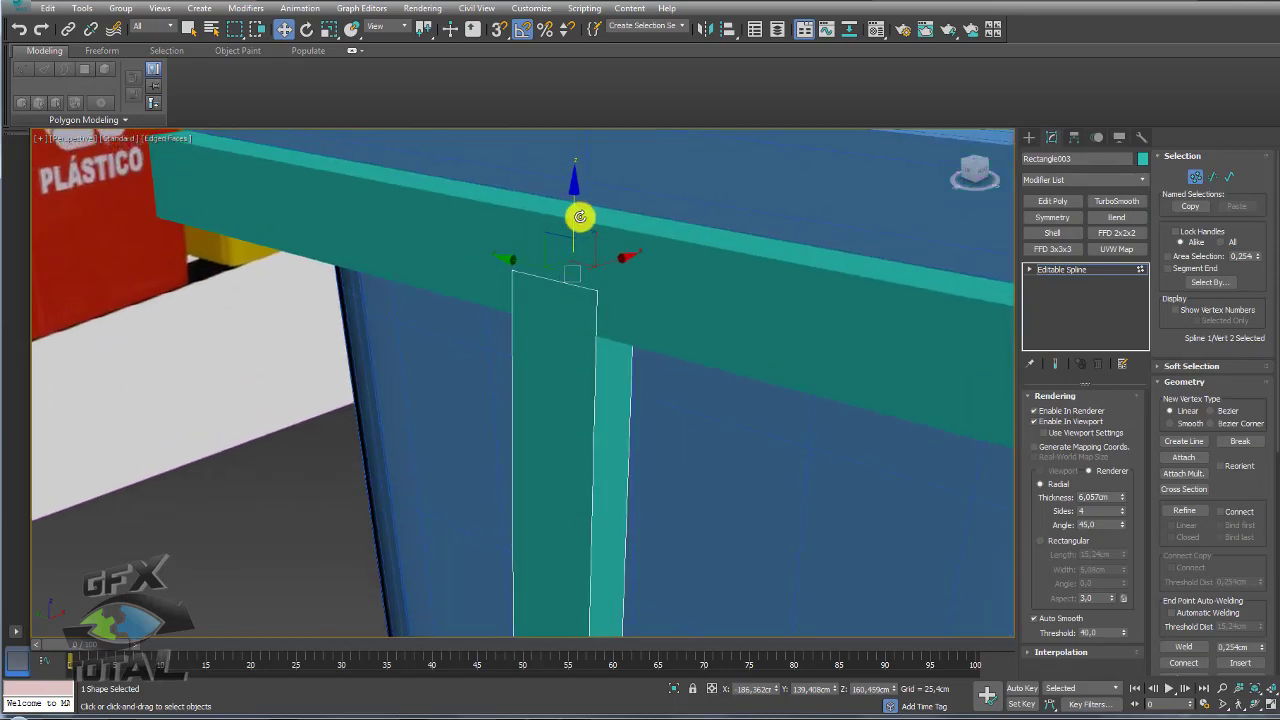
right_click(577, 257)
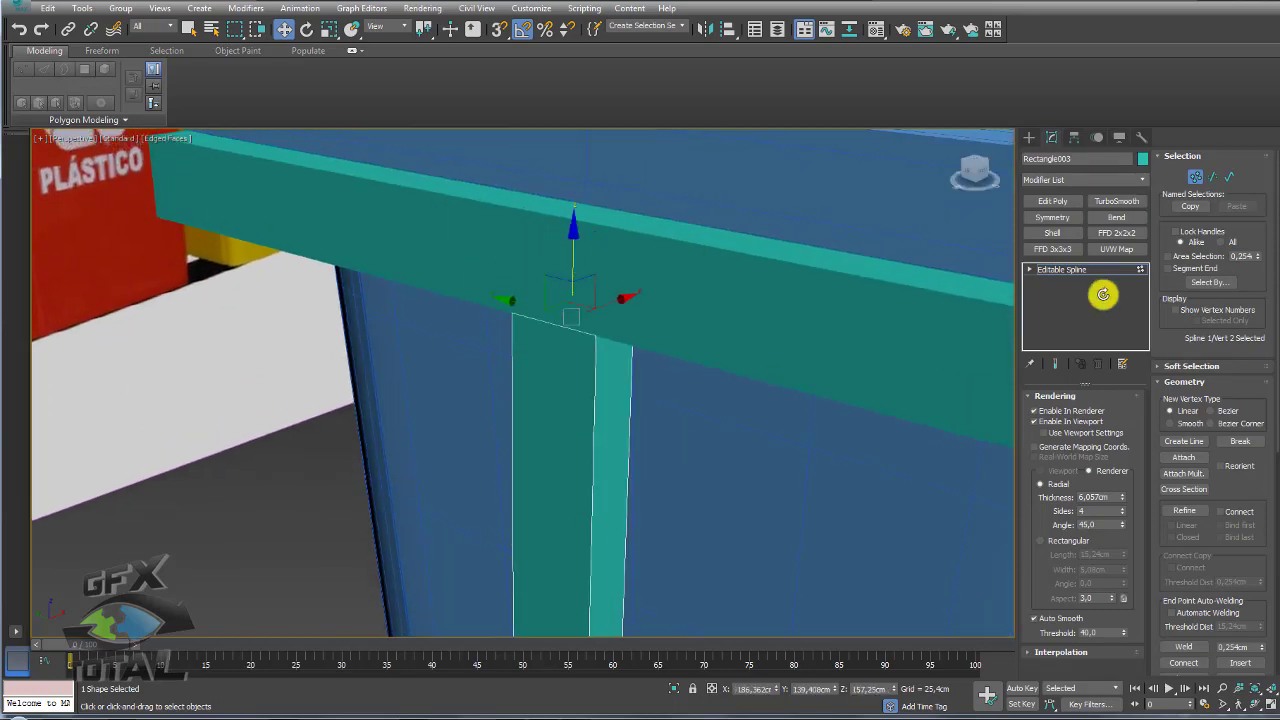
left_click(1060, 269)
scroll(691, 320, "down", 5)
scroll(766, 446, "down", 3)
Step: Shift-rotate a copy of the post 90° to lie horizontal
mouse_move(766, 446)
middle_mouse_down("alt")
mouse_move(663, 417)
mouse_move(602, 343)
middle_mouse_up("alt")
key("e")
left_click_drag(544, 329, 607, 324, "shift")
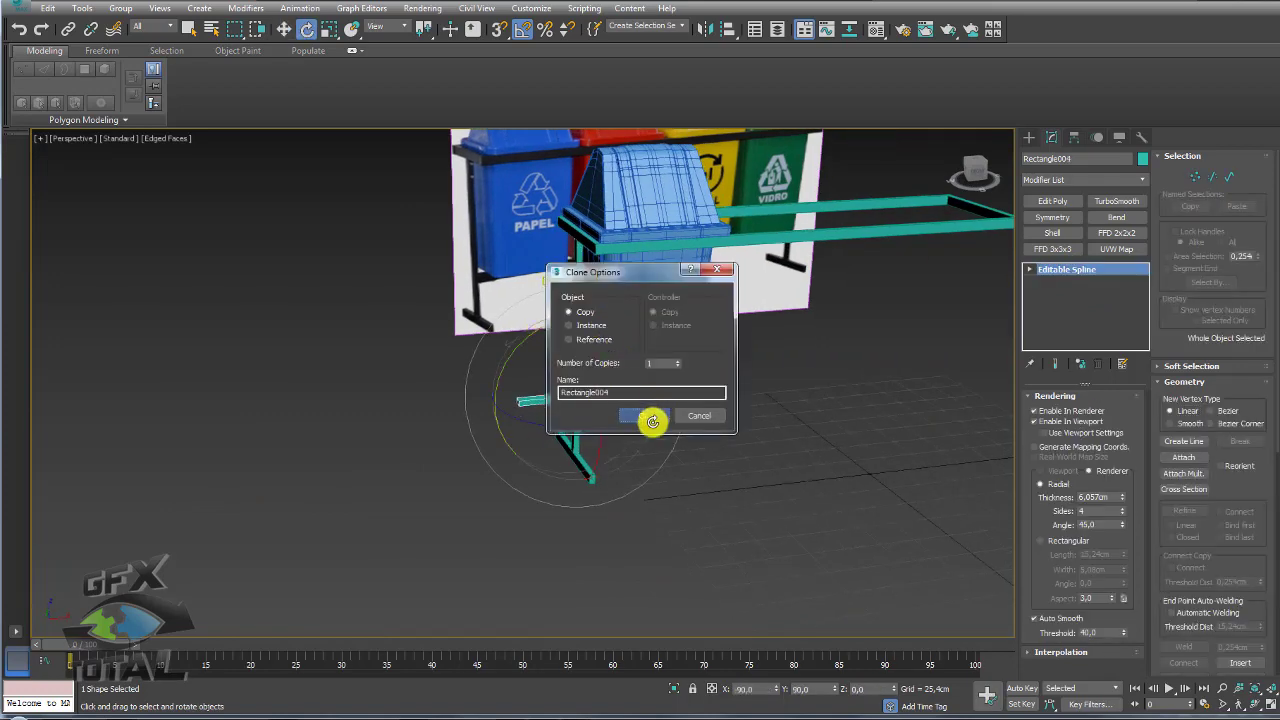
Step: Confirm the copy and raise it along Z to sit under the bin's base
left_click(652, 421)
key("w")
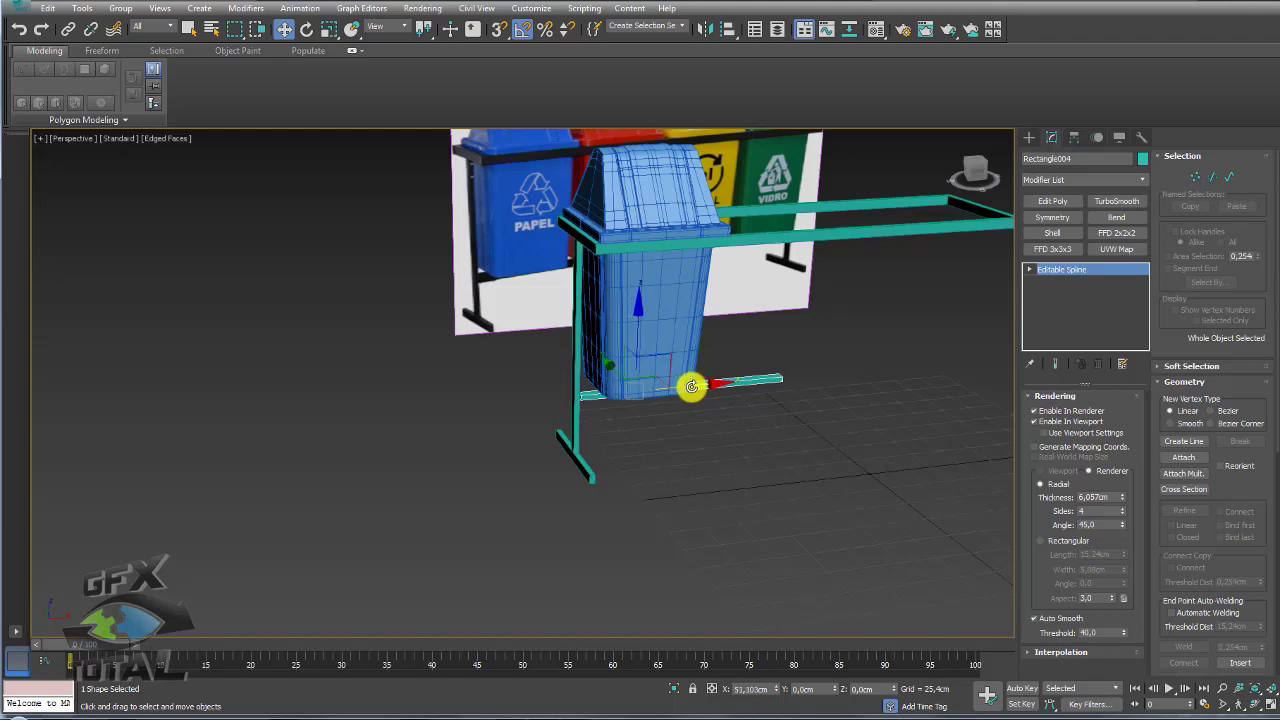
key("r")
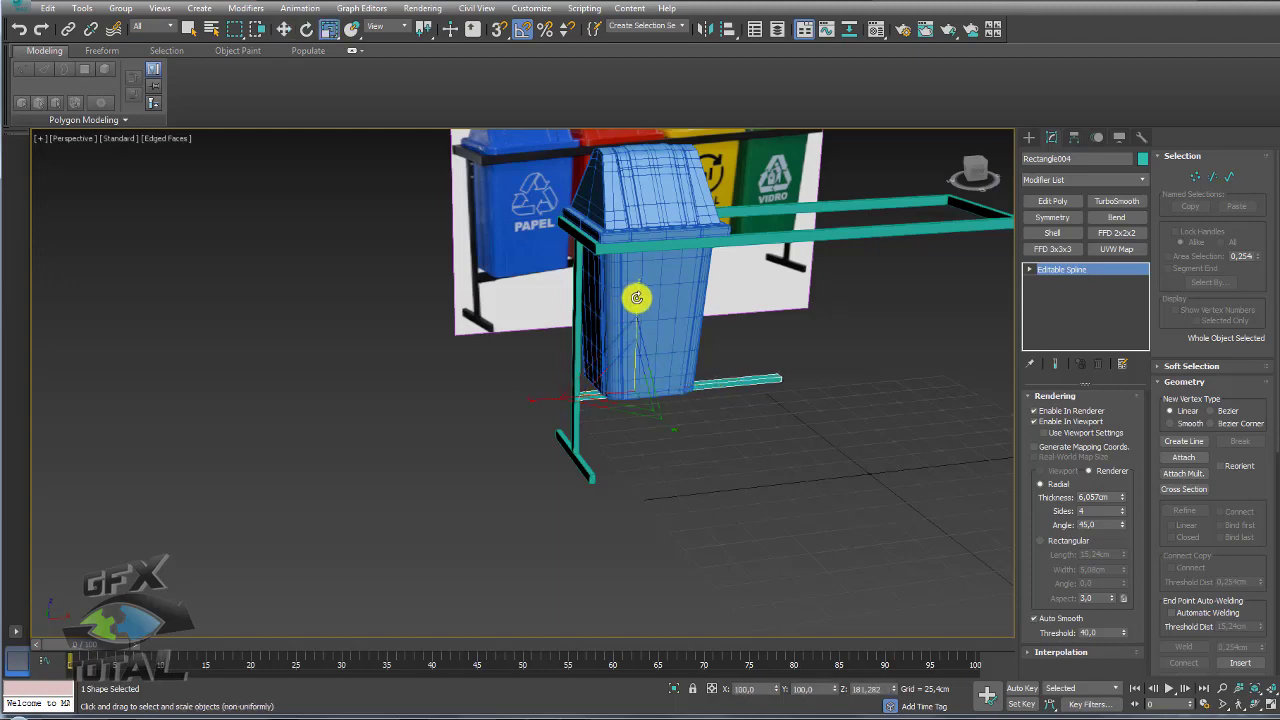
scroll(643, 360, "up", 3)
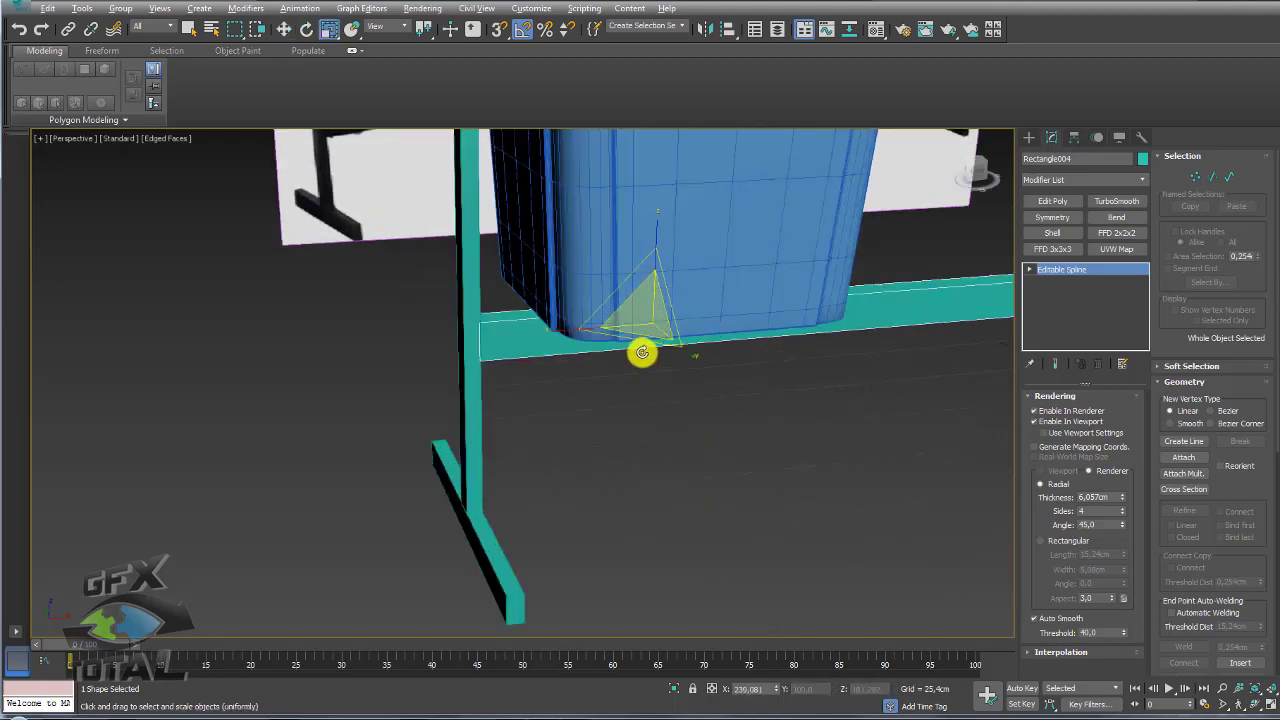
scroll(630, 320, "up", 3)
scroll(620, 289, "up", 2)
key("w")
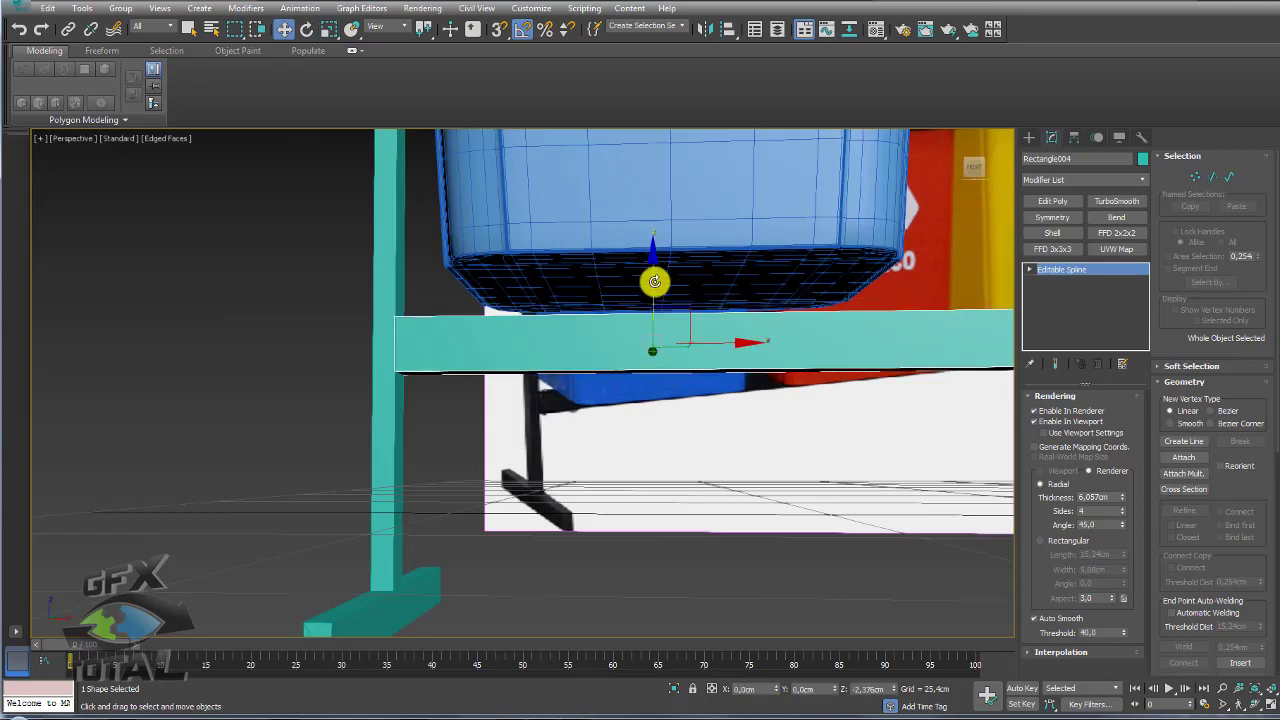
left_click_drag(661, 265, 661, 255)
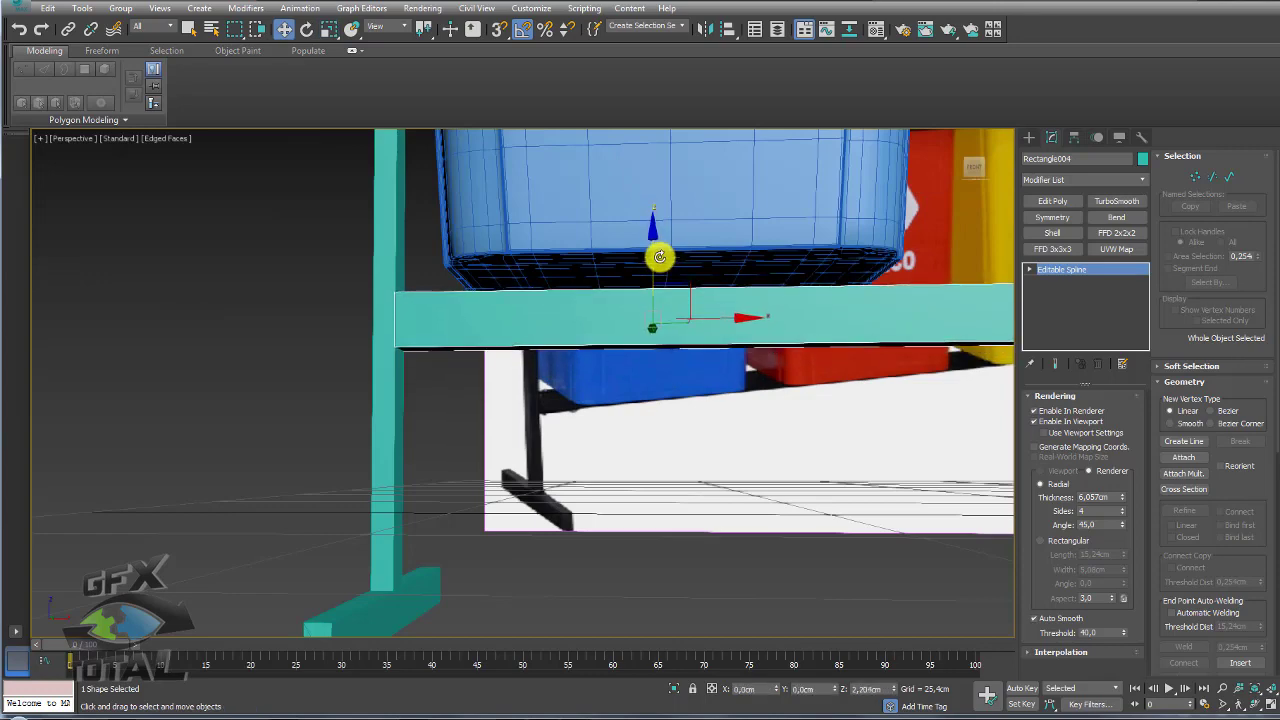
Step: Orbit to view the stand from the front and check the crossbar's vertices
middle_click_drag(708, 313, 751, 357, "alt")
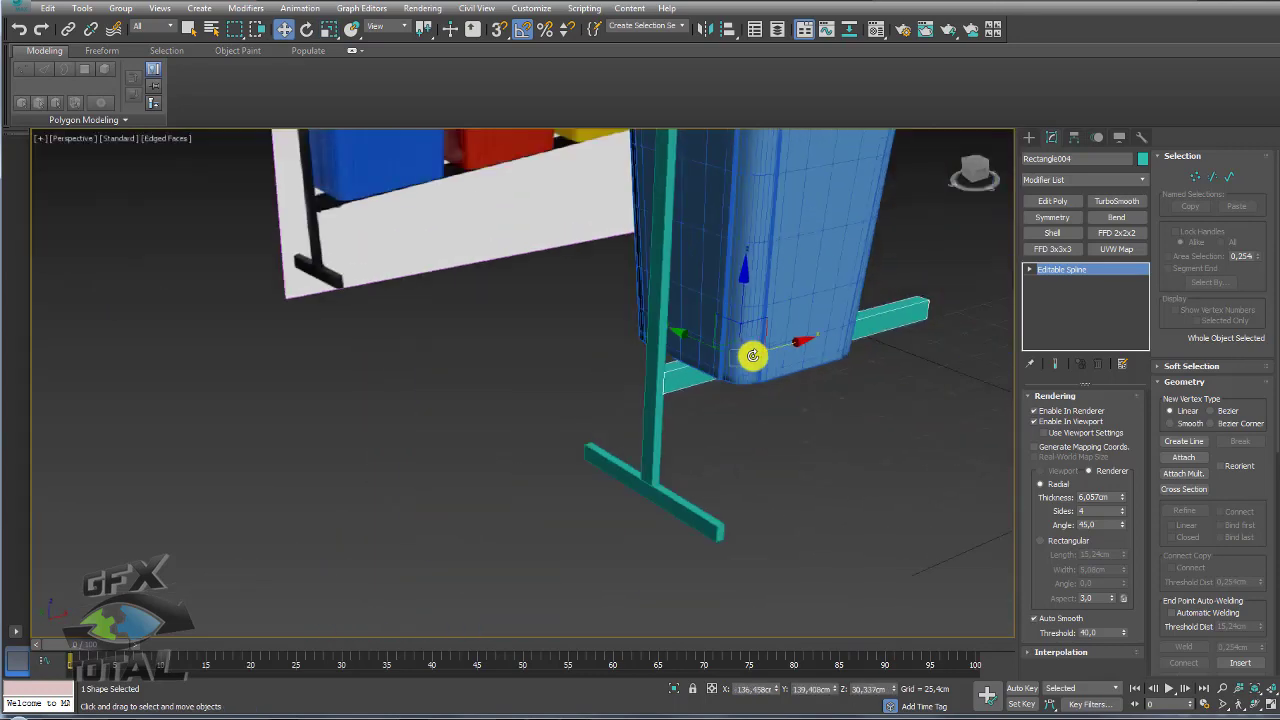
mouse_move(897, 401)
middle_mouse_down("alt")
mouse_move(654, 449)
mouse_move(581, 435)
middle_mouse_up("alt")
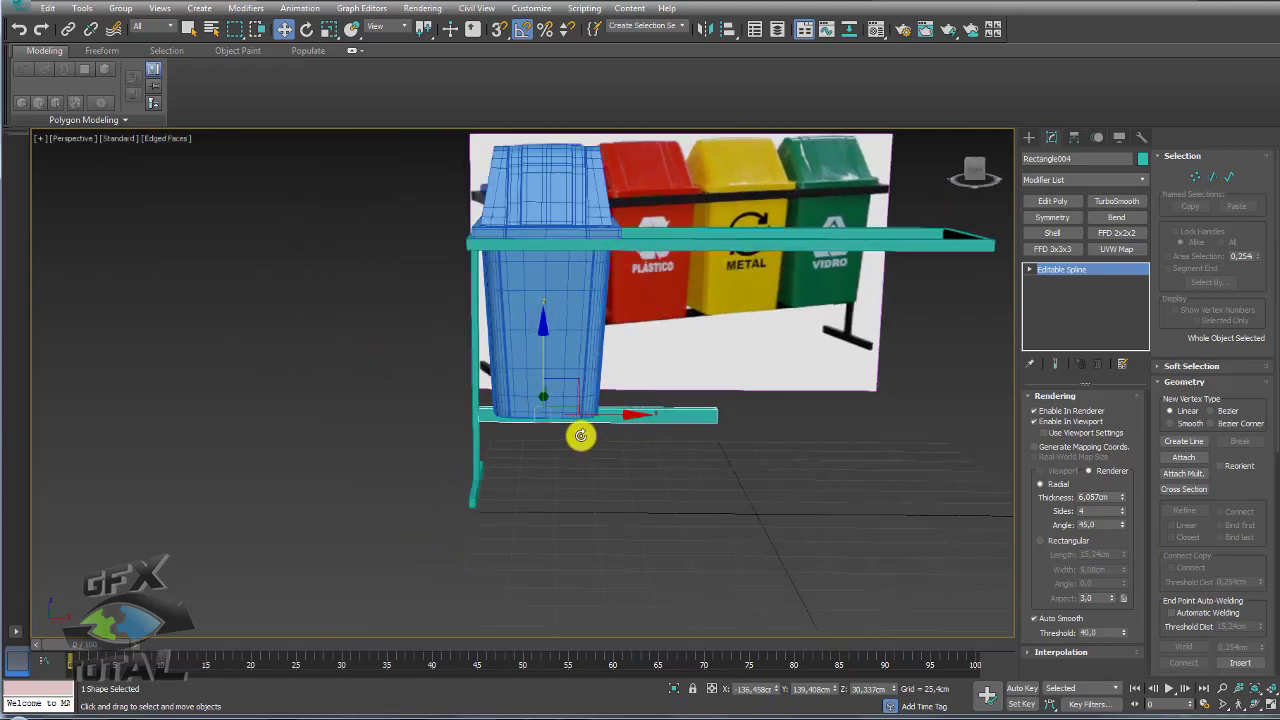
left_click(1193, 176)
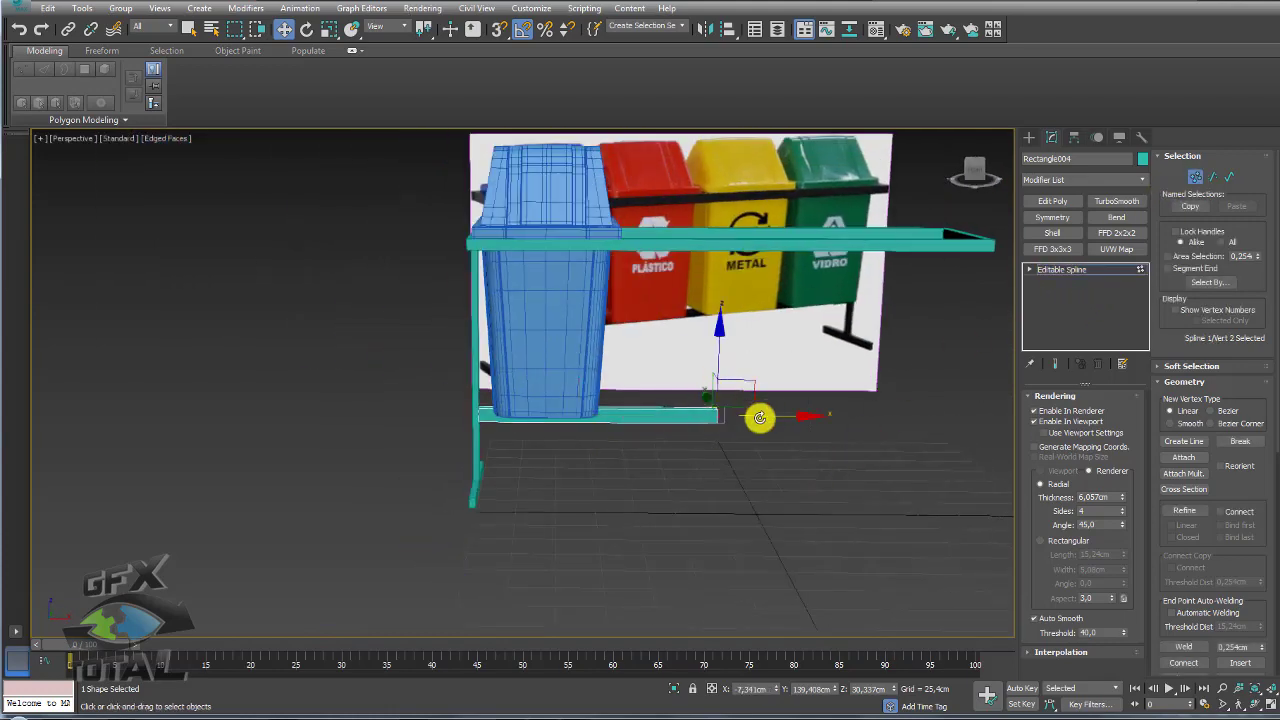
left_click(1062, 270)
scroll(639, 368, "down", 4)
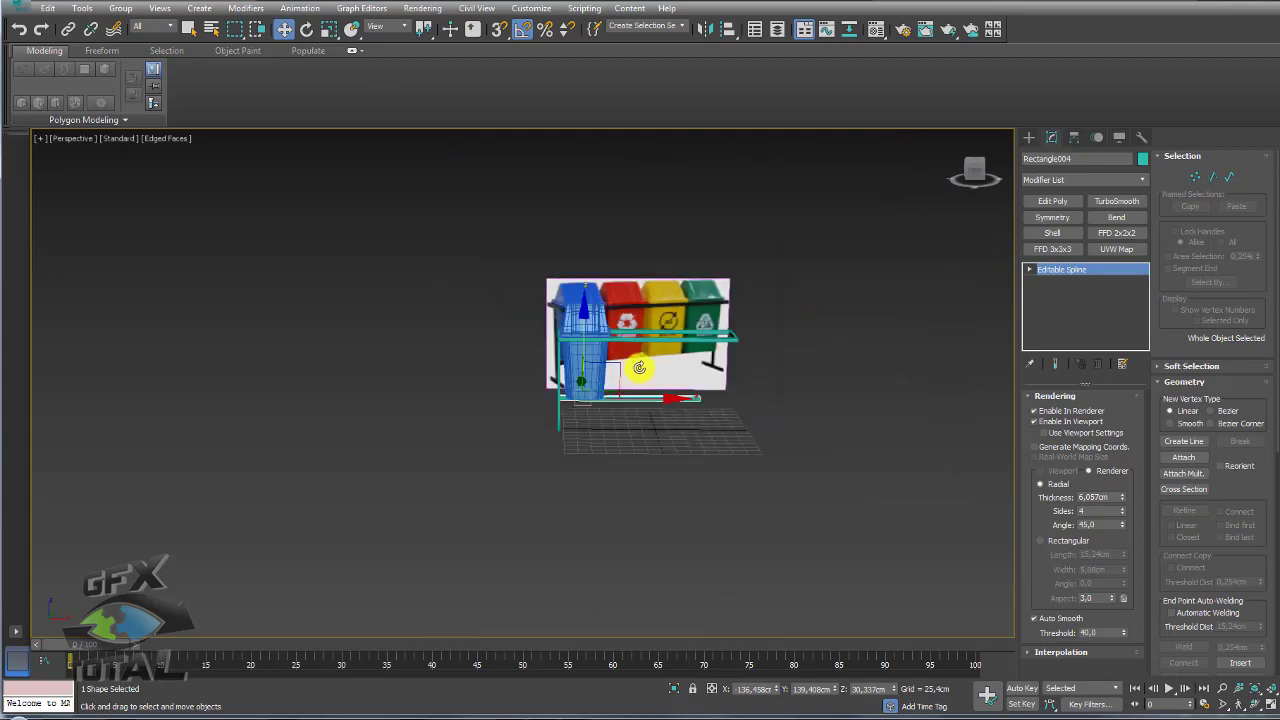
scroll(639, 368, "up", 3)
scroll(609, 343, "up", 3)
scroll(640, 360, "down", 5)
scroll(649, 366, "up", 2)
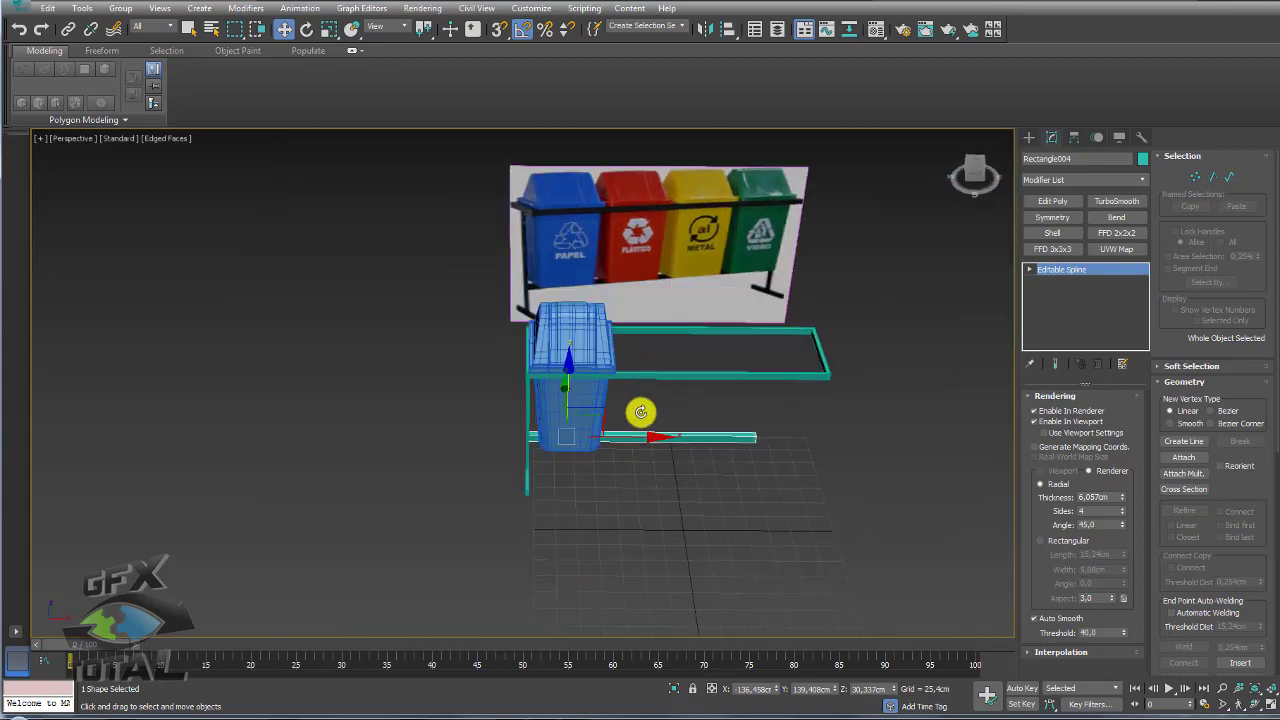
scroll(640, 412, "down", 2)
scroll(541, 443, "up", 2)
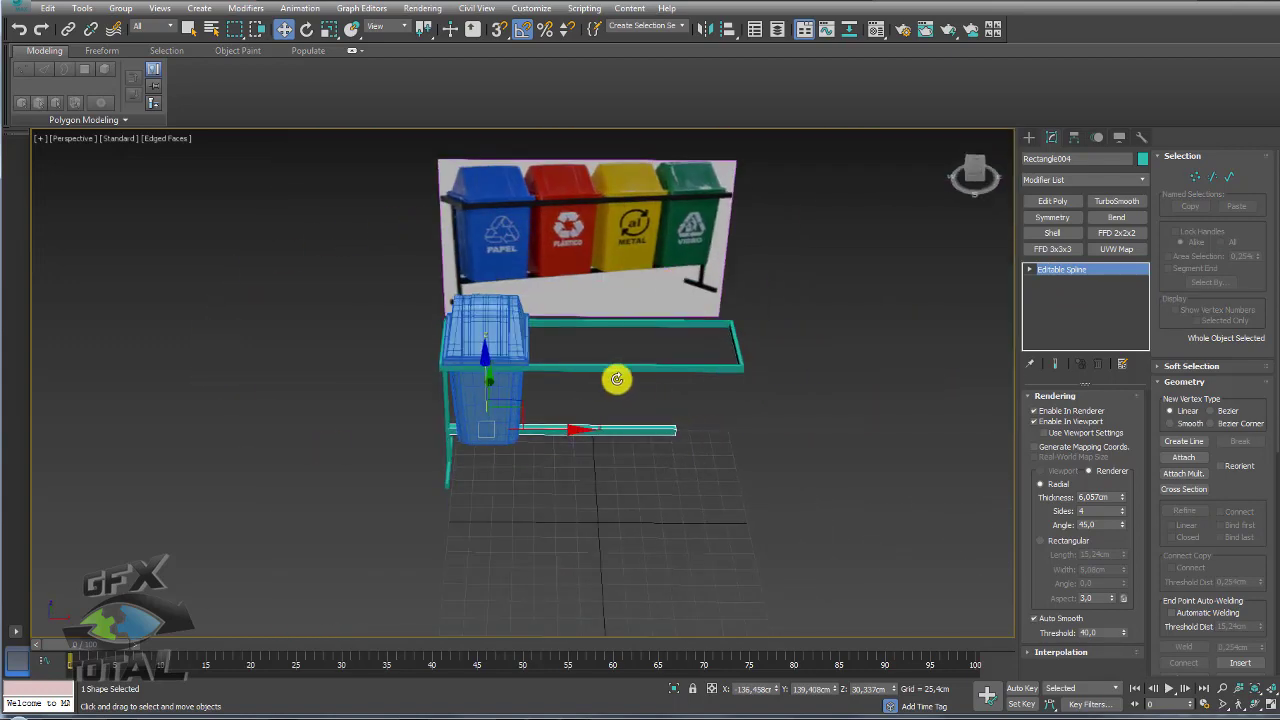
Step: Select the blue bin and both lid parts, then Shift-clone them three times along X
left_click(514, 390)
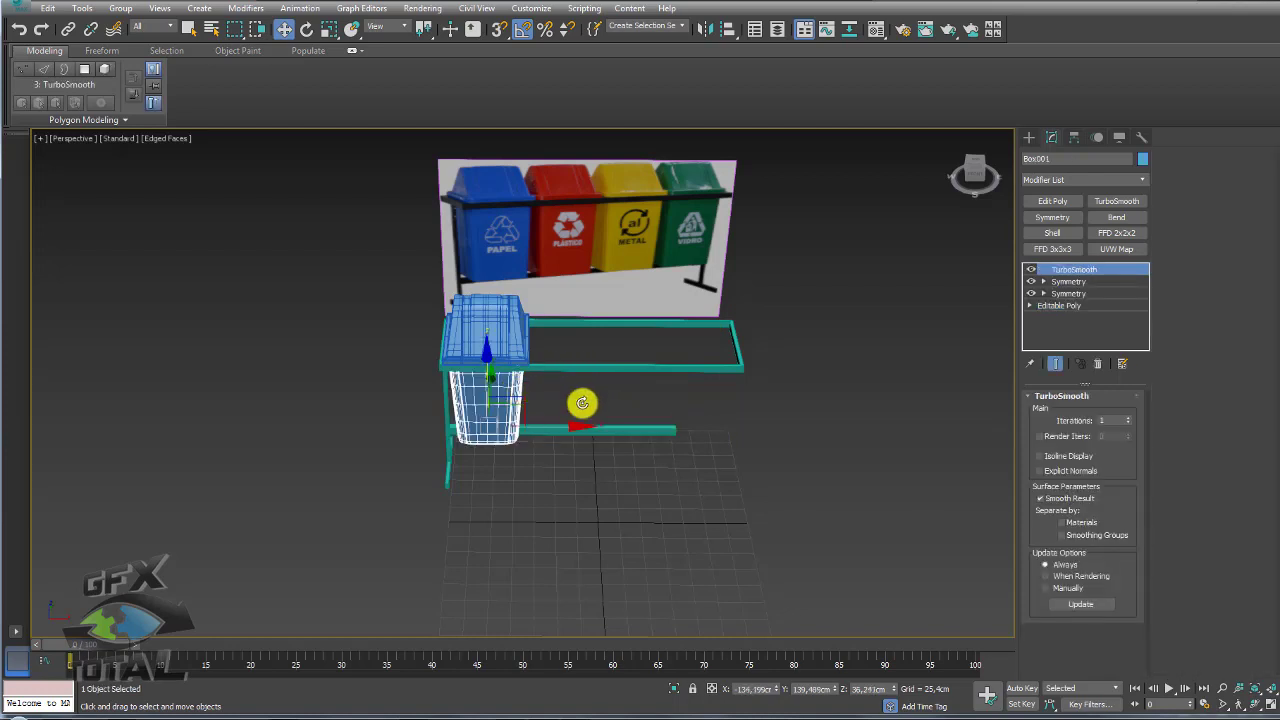
scroll(505, 360, "up", 4)
left_click(540, 363, "ctrl")
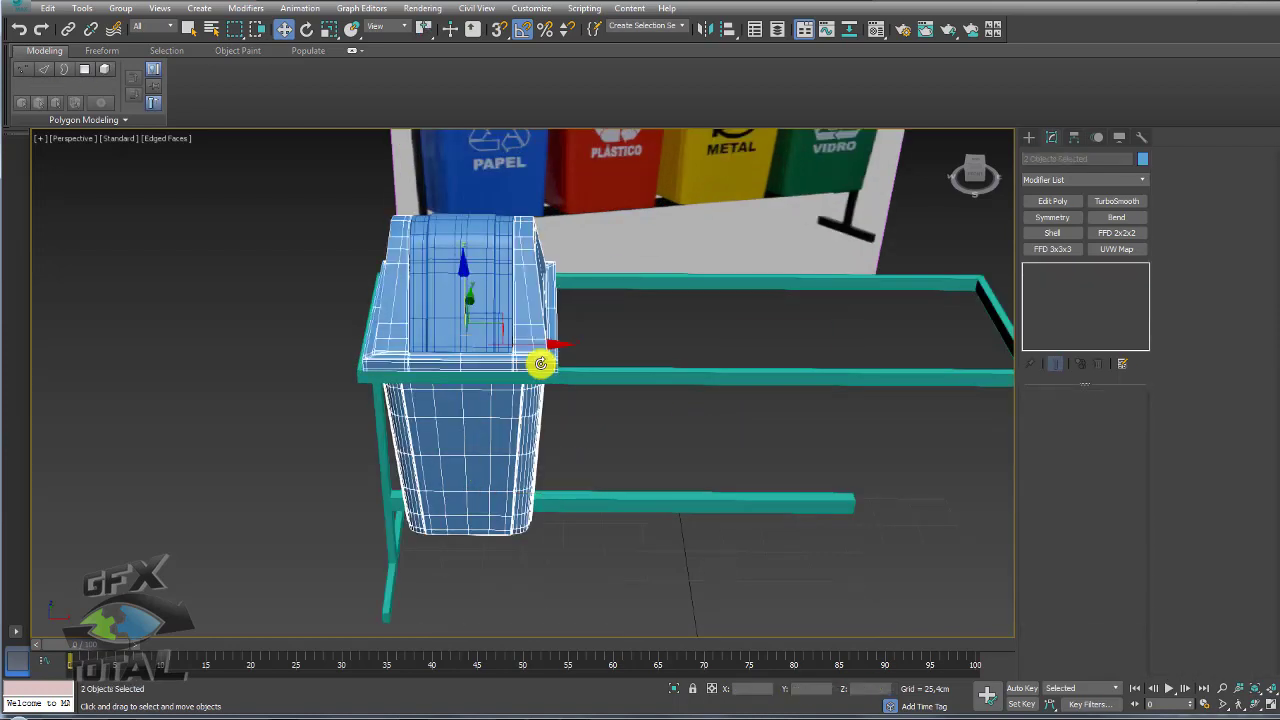
left_click(463, 291, "ctrl")
scroll(529, 325, "down", 2)
mouse_move(529, 325)
left_mouse_down("shift")
mouse_move(663, 331)
mouse_move(637, 328)
left_mouse_up("shift")
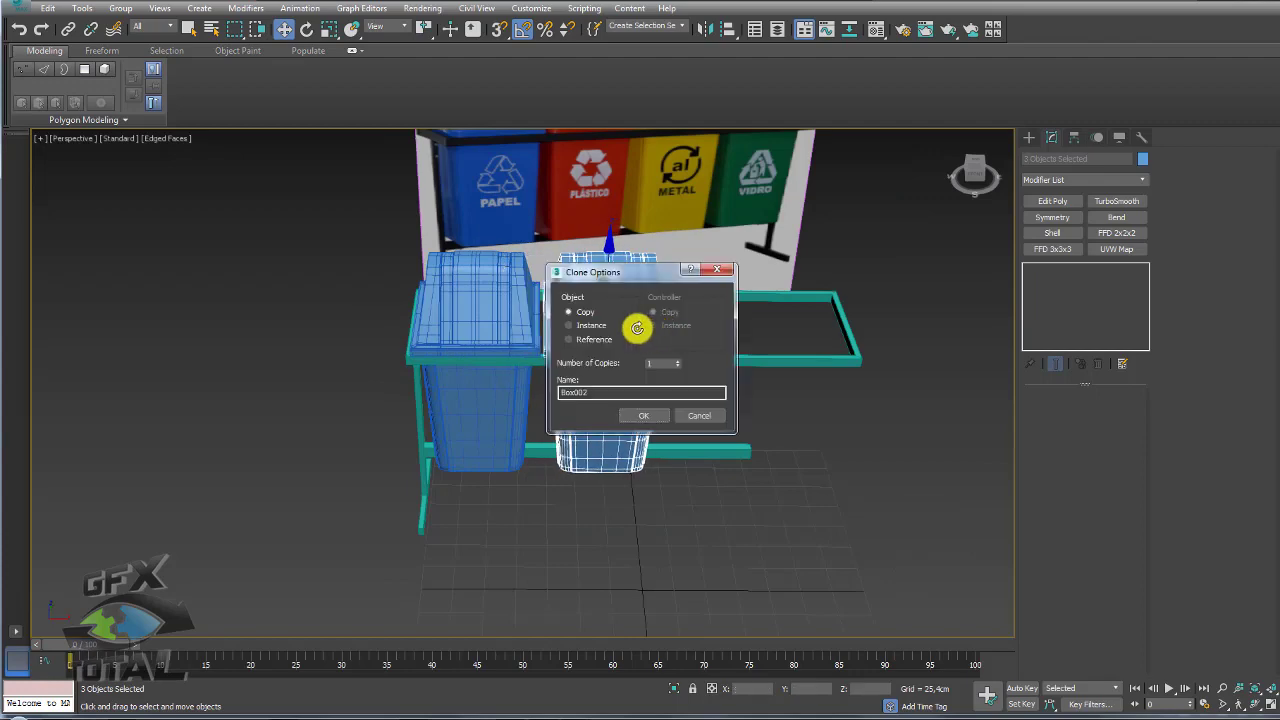
left_click(650, 415)
middle_click_drag(751, 408, 621, 389)
Step: In Rectangle001's Vertex mode, move the two right-end vertices along X past the last bin
left_click(673, 353)
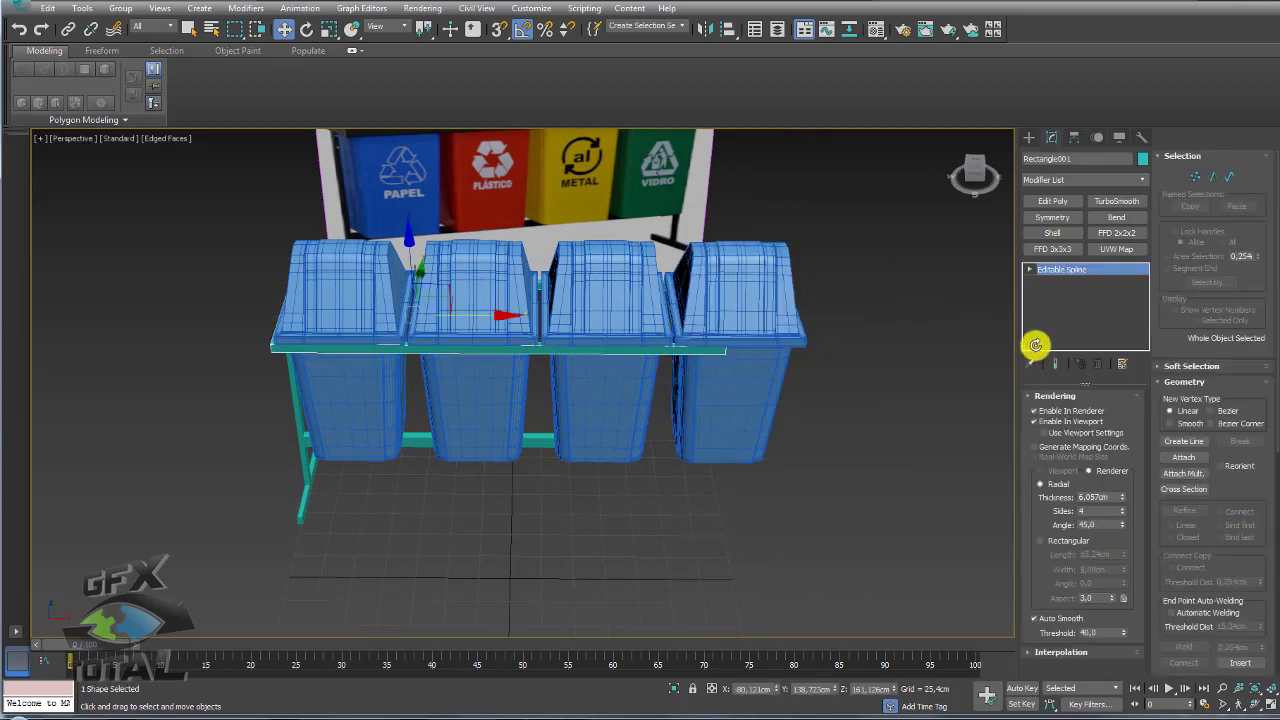
left_click(1184, 181)
left_click_drag(884, 433, 618, 184)
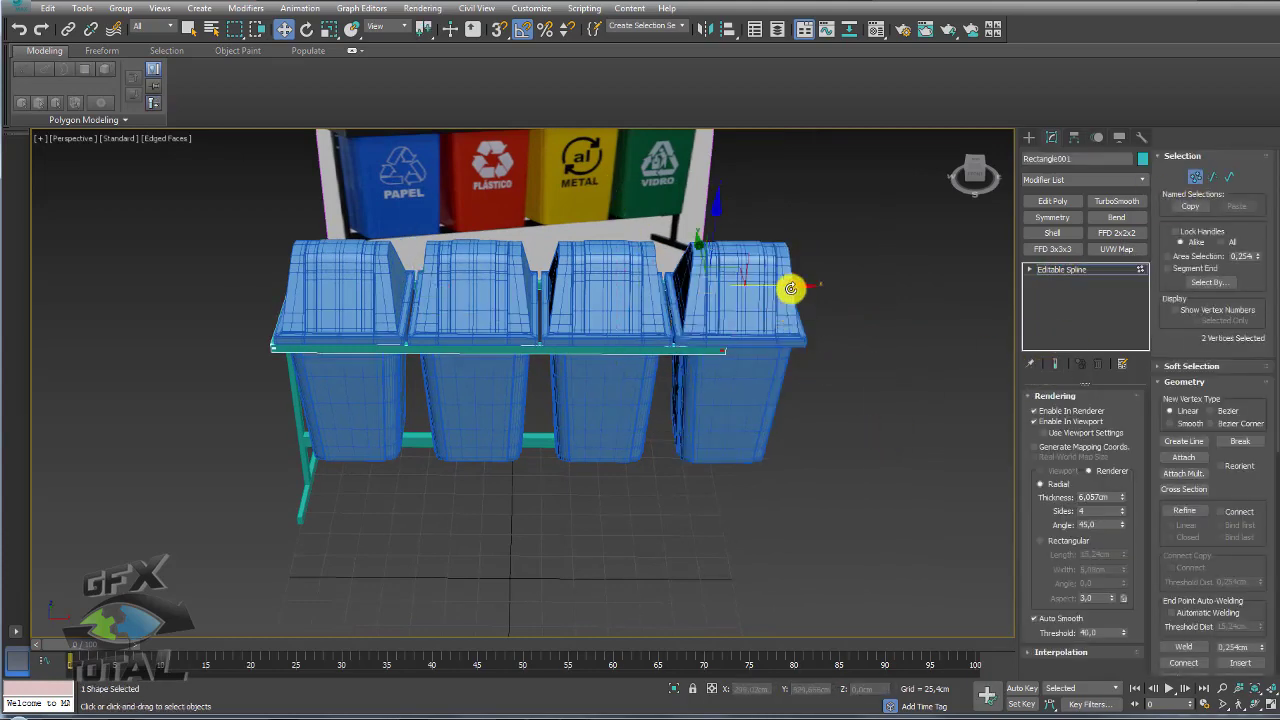
left_click_drag(790, 288, 851, 282)
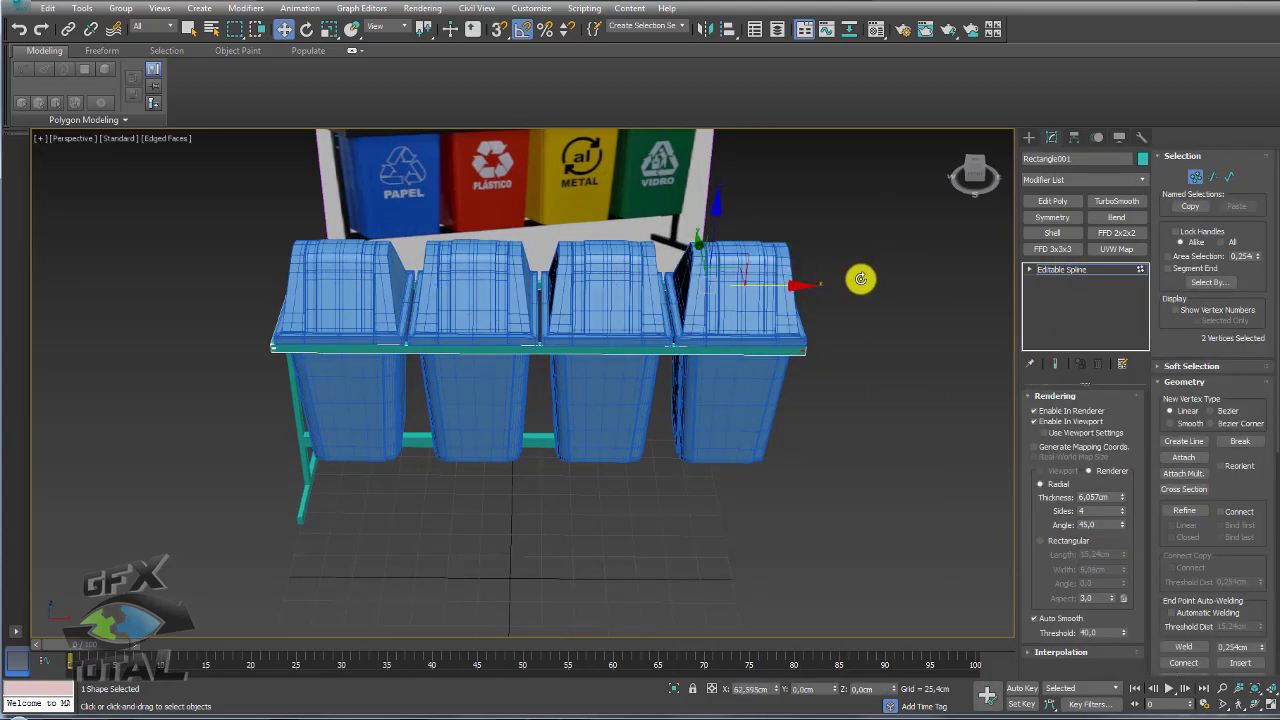
Step: Inspect the stretched rail corner up close, then leave Vertex mode for the whole rail object
middle_click_drag(860, 279, 809, 294, "alt")
scroll(809, 294, "up", 5)
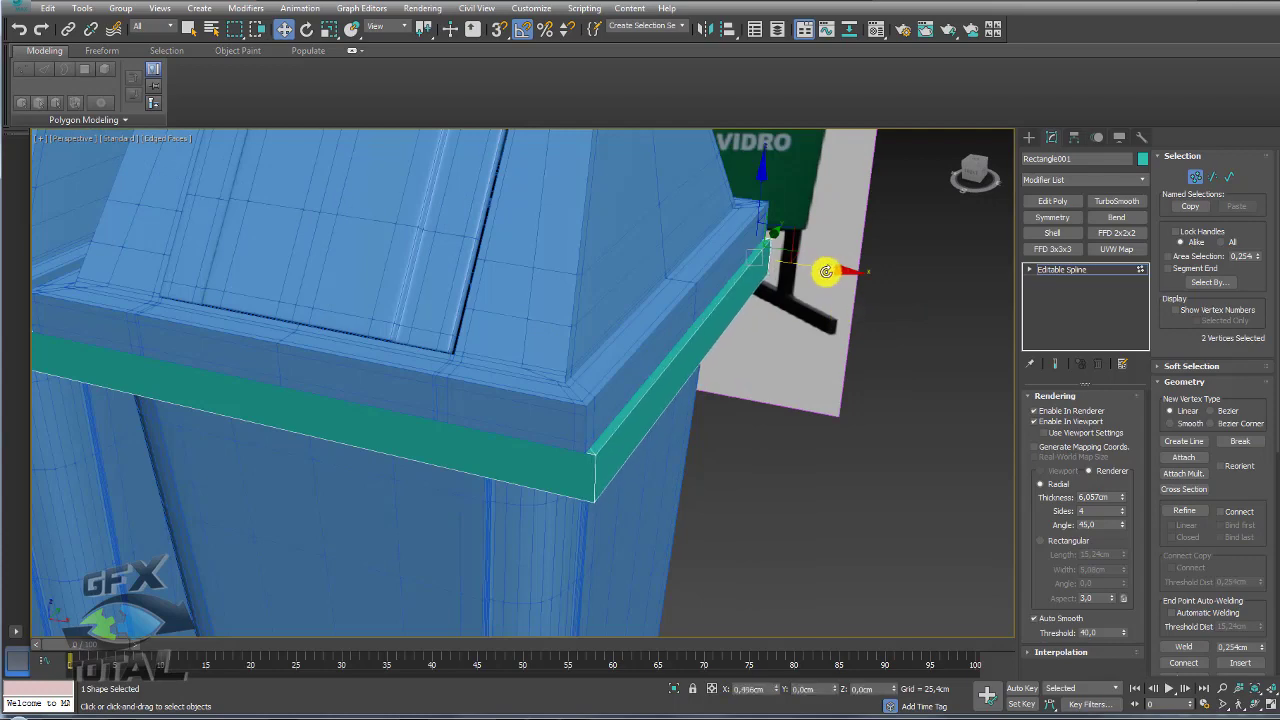
scroll(816, 300, "down", 6)
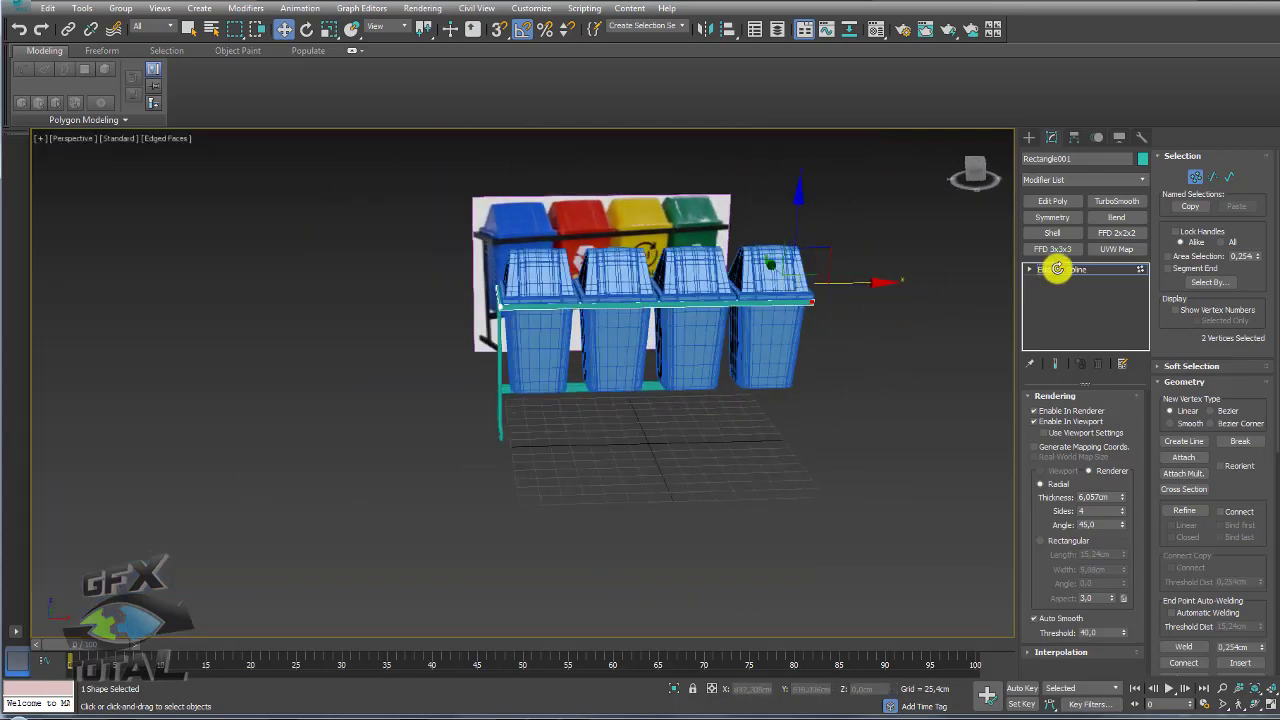
left_click(1057, 268)
mouse_move(850, 319)
middle_mouse_down("alt")
mouse_move(805, 330)
mouse_move(802, 343)
middle_mouse_up("alt")
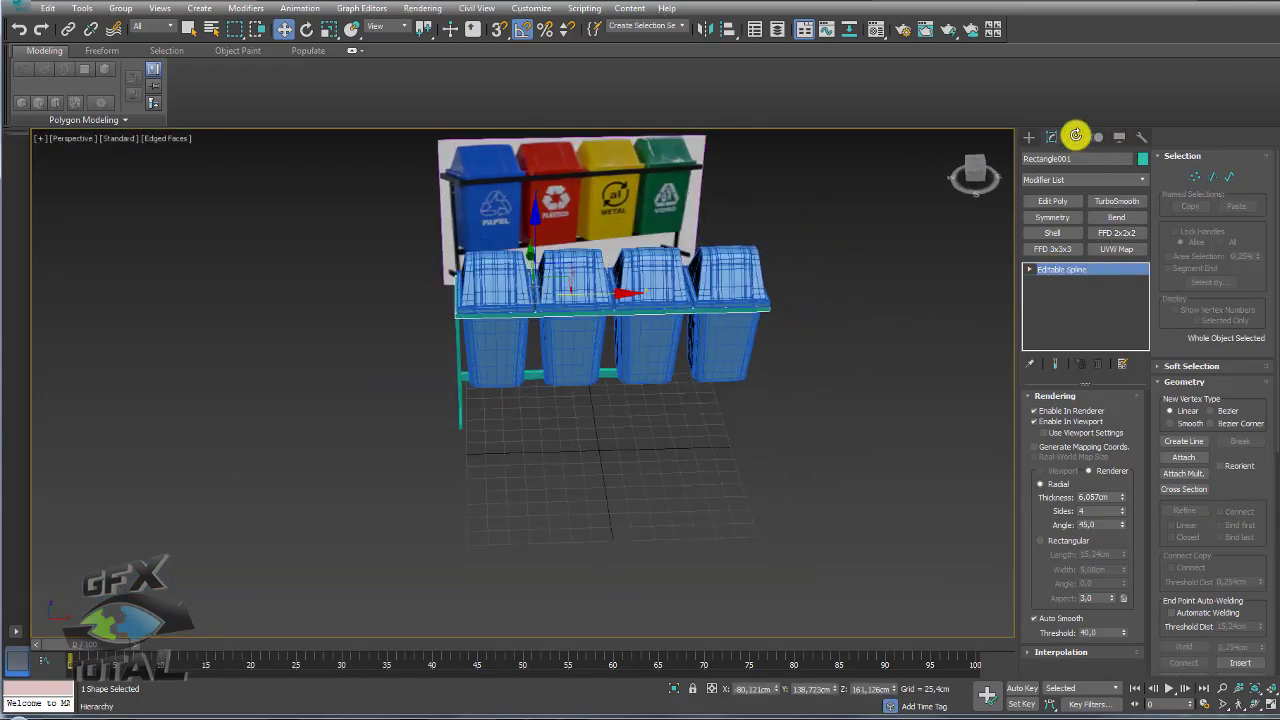
Step: Toggle Affect Pivot Only on and back off for the rail in the Hierarchy panel
left_click(1075, 135)
left_click(1081, 232)
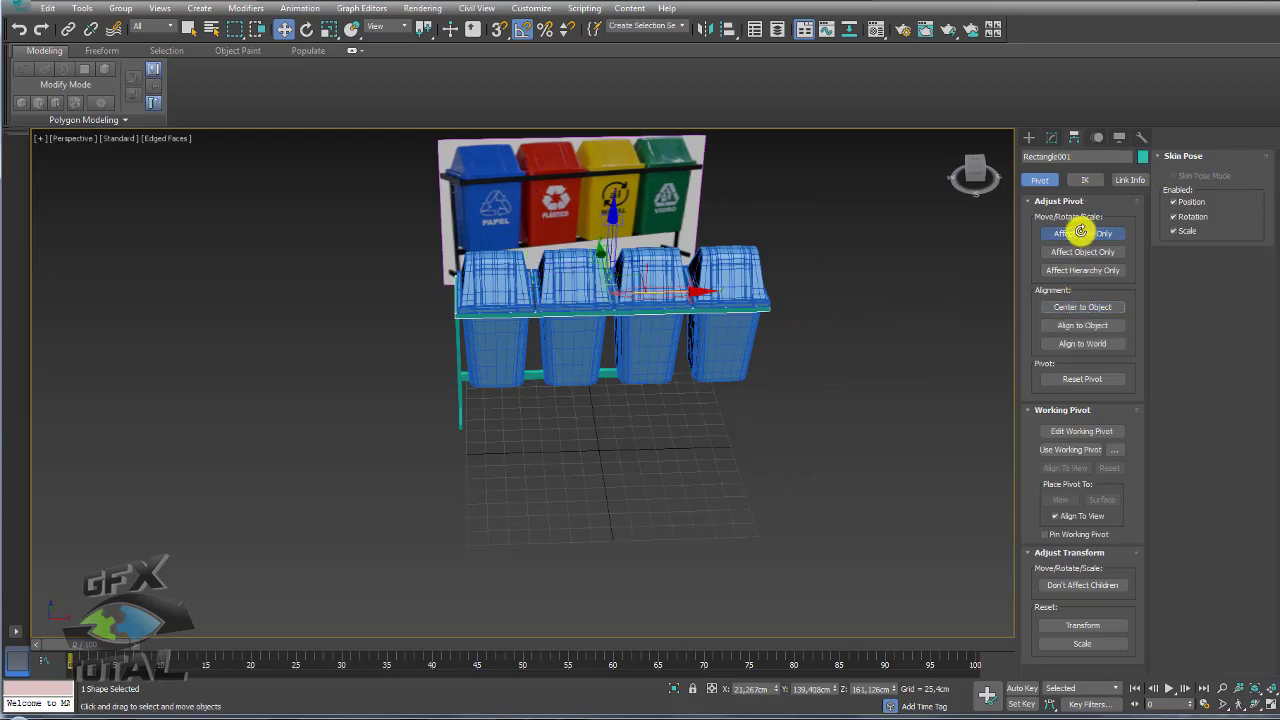
left_click(1081, 235)
mouse_move(706, 320)
middle_mouse_down("alt")
mouse_move(716, 409)
mouse_move(711, 314)
mouse_move(649, 289)
mouse_move(795, 263)
middle_mouse_up("alt")
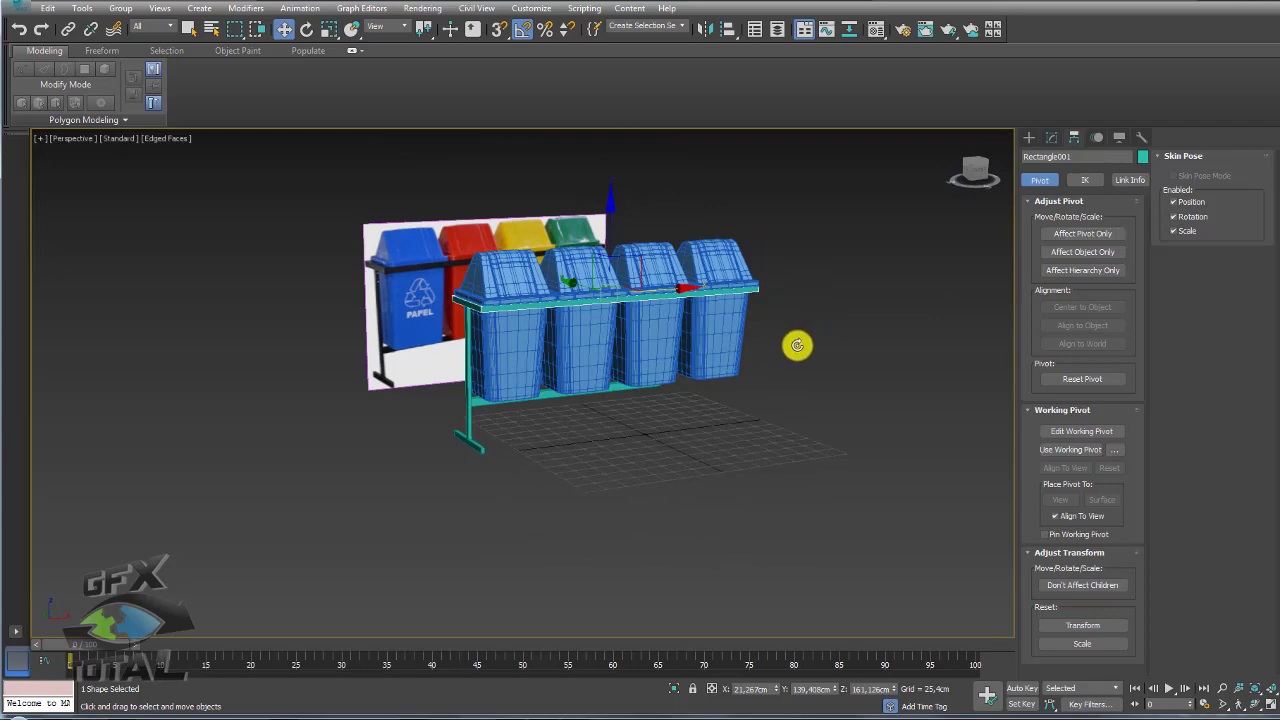
Step: Delete the three right-hand bins and their lid parts, restoring the accidentally deleted poster
left_click(580, 348, "ctrl")
key("Delete")
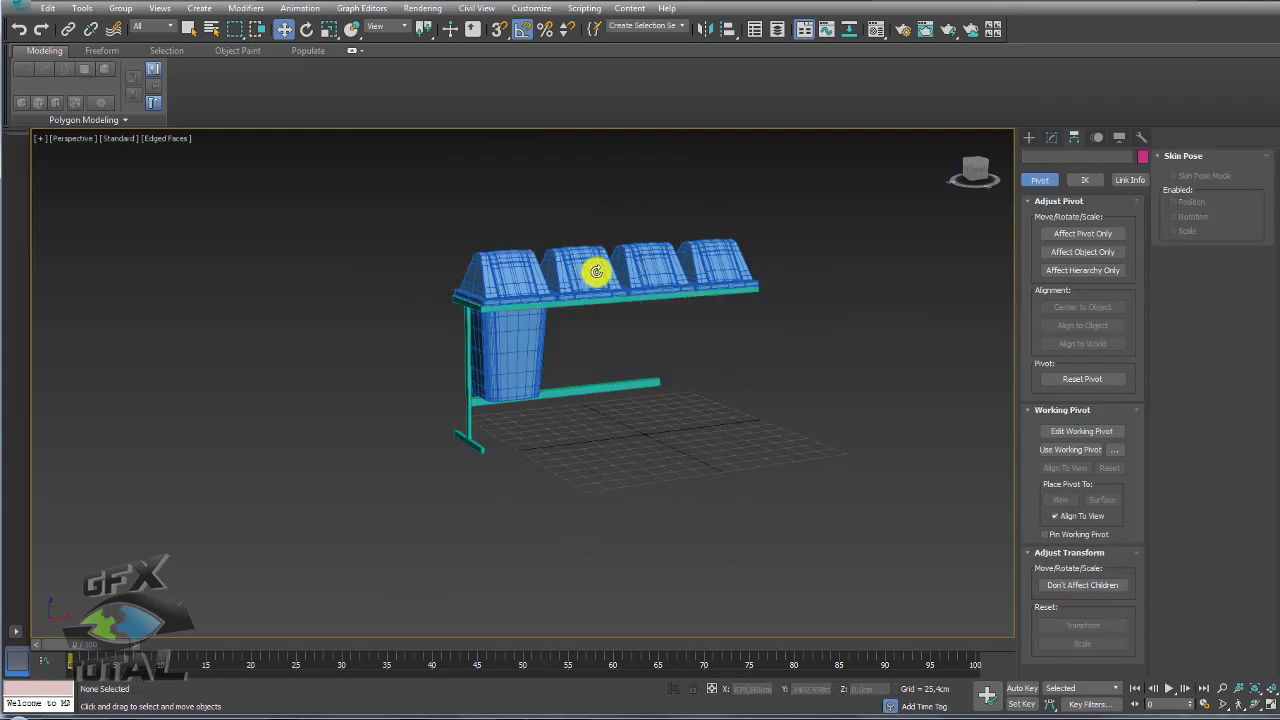
key("ctrl+z")
key("Delete")
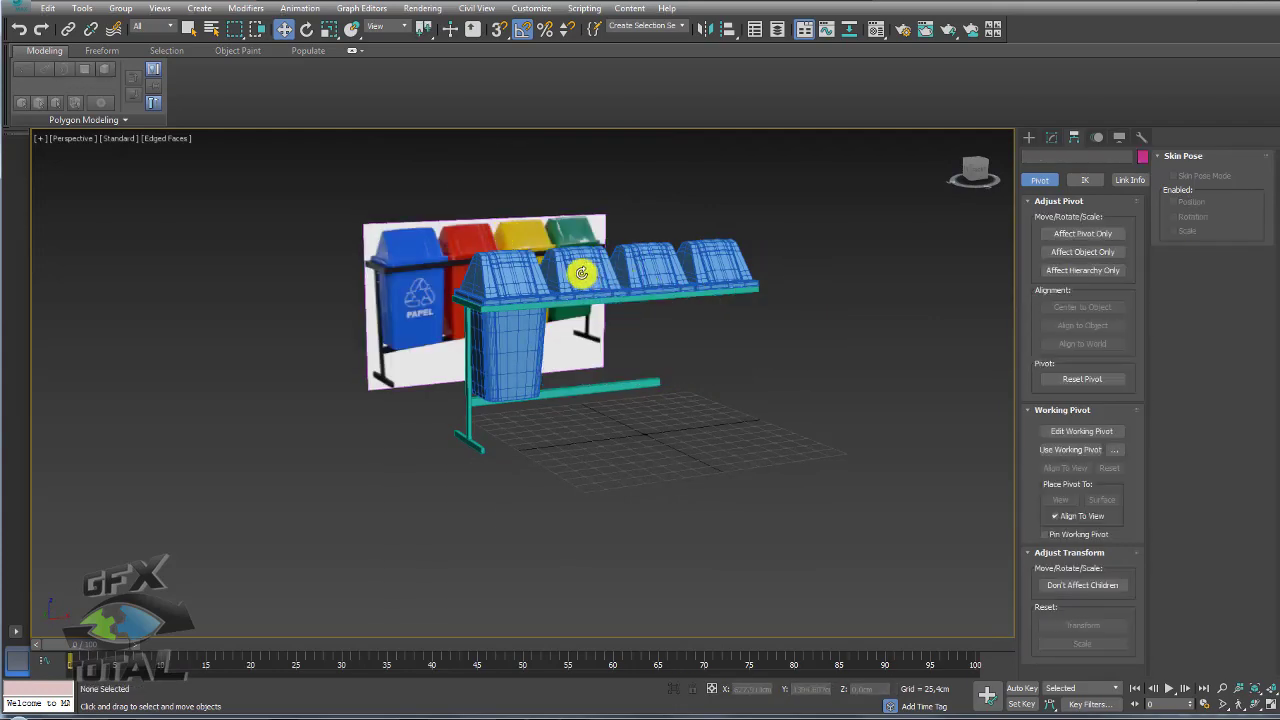
left_click_drag(777, 234, 628, 251)
key("Delete")
key("Delete")
left_click(609, 262)
key("Delete")
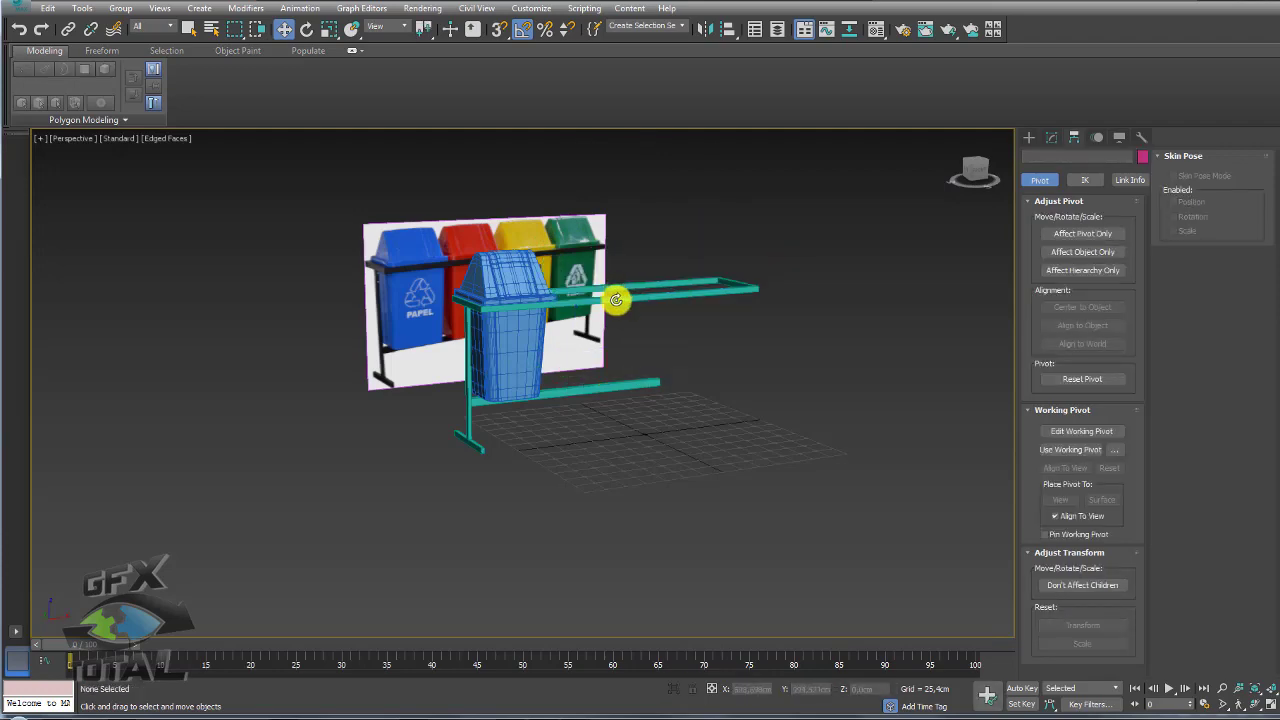
Step: Reselect the teal rail frame and return to its Modify panel spline settings
left_click(621, 296)
mouse_move(623, 297)
middle_mouse_down("alt")
mouse_move(570, 290)
mouse_move(574, 330)
middle_mouse_up("alt")
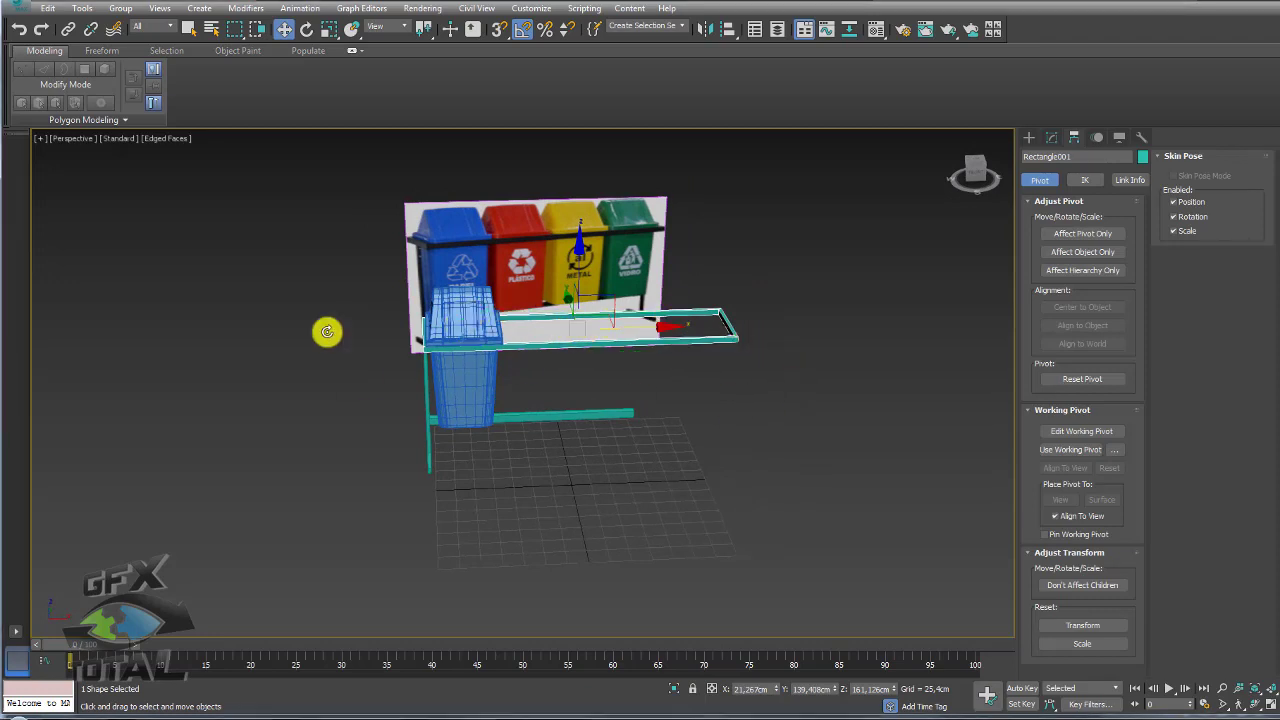
middle_click_drag(641, 401, 706, 366, "alt")
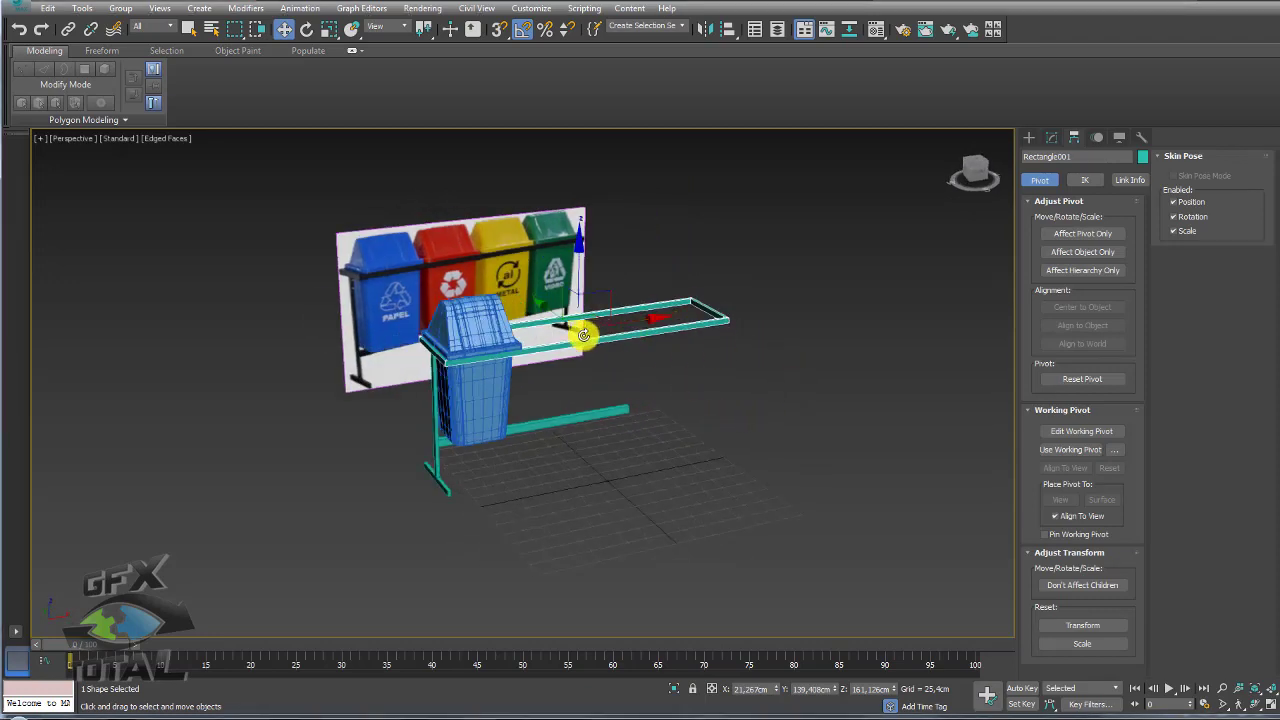
left_click_drag(416, 489, 614, 320)
left_click(1051, 137)
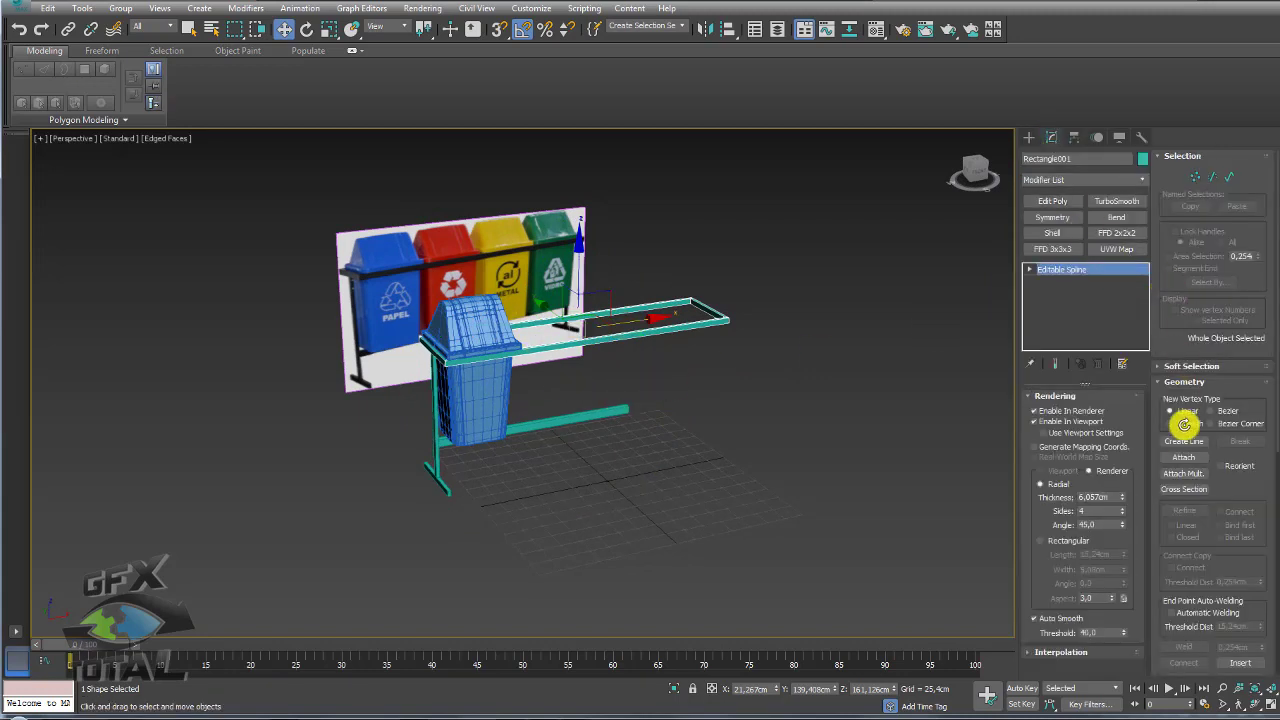
Step: Attach the leg and lower rail to the teal rail frame
left_click(1181, 456)
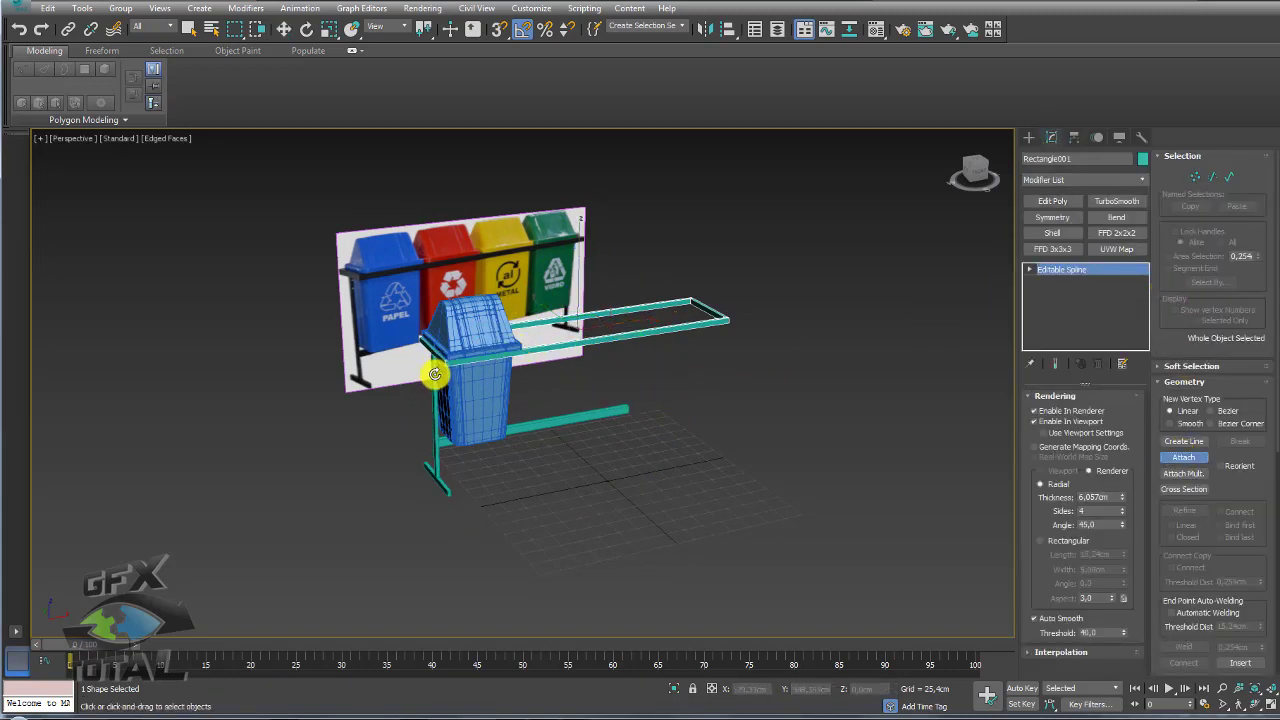
left_click(441, 487)
mouse_move(536, 425)
middle_mouse_down("alt")
mouse_move(645, 360)
mouse_move(617, 354)
middle_mouse_up("alt")
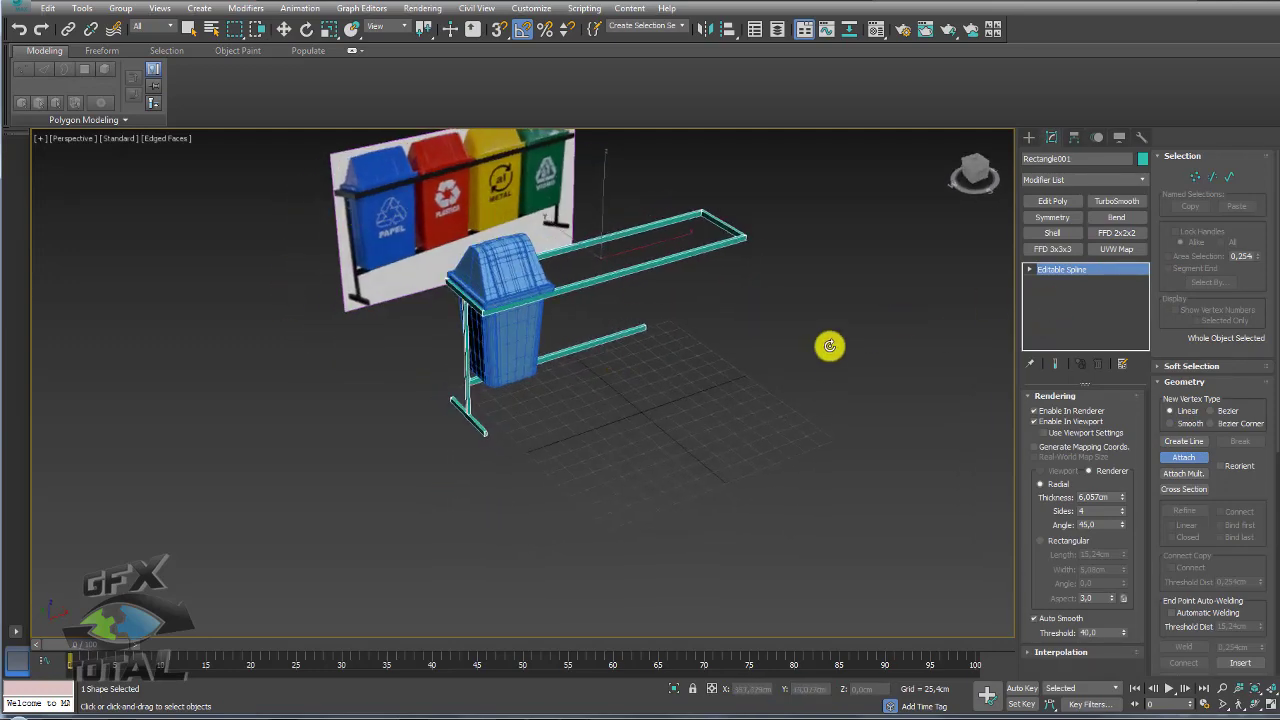
middle_click_drag(829, 346, 835, 372, "alt")
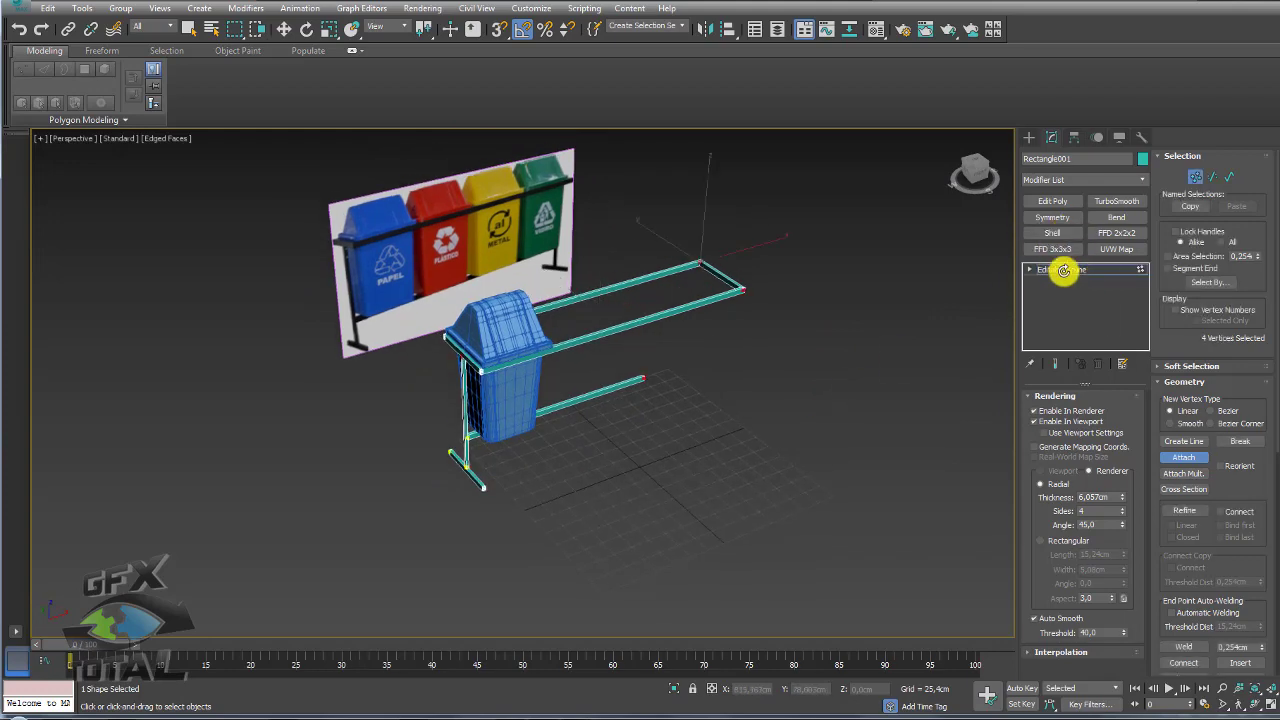
Step: Add a Symmetry modifier on X with Flip checked, mirroring the leg to the right end
left_click(1052, 217)
middle_click_drag(866, 314, 918, 358, "alt")
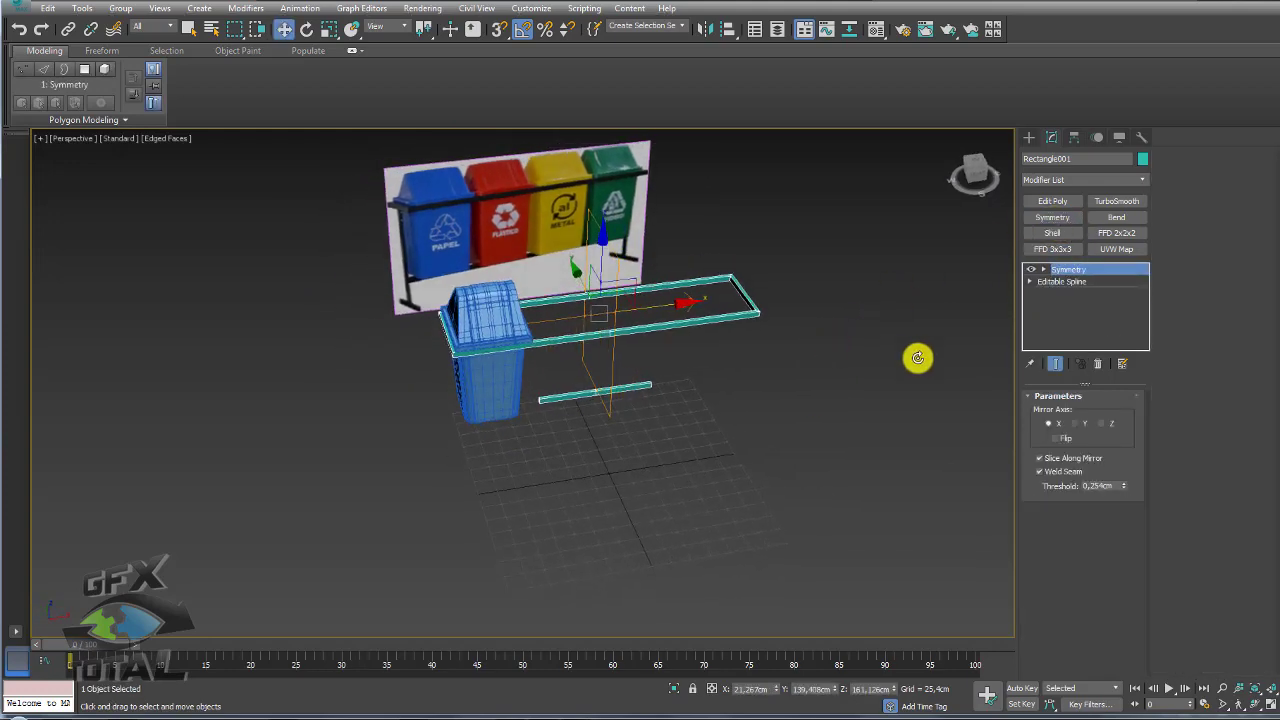
left_click(1055, 438)
mouse_move(800, 410)
middle_mouse_down("alt")
mouse_move(676, 338)
mouse_move(803, 391)
middle_mouse_up("alt")
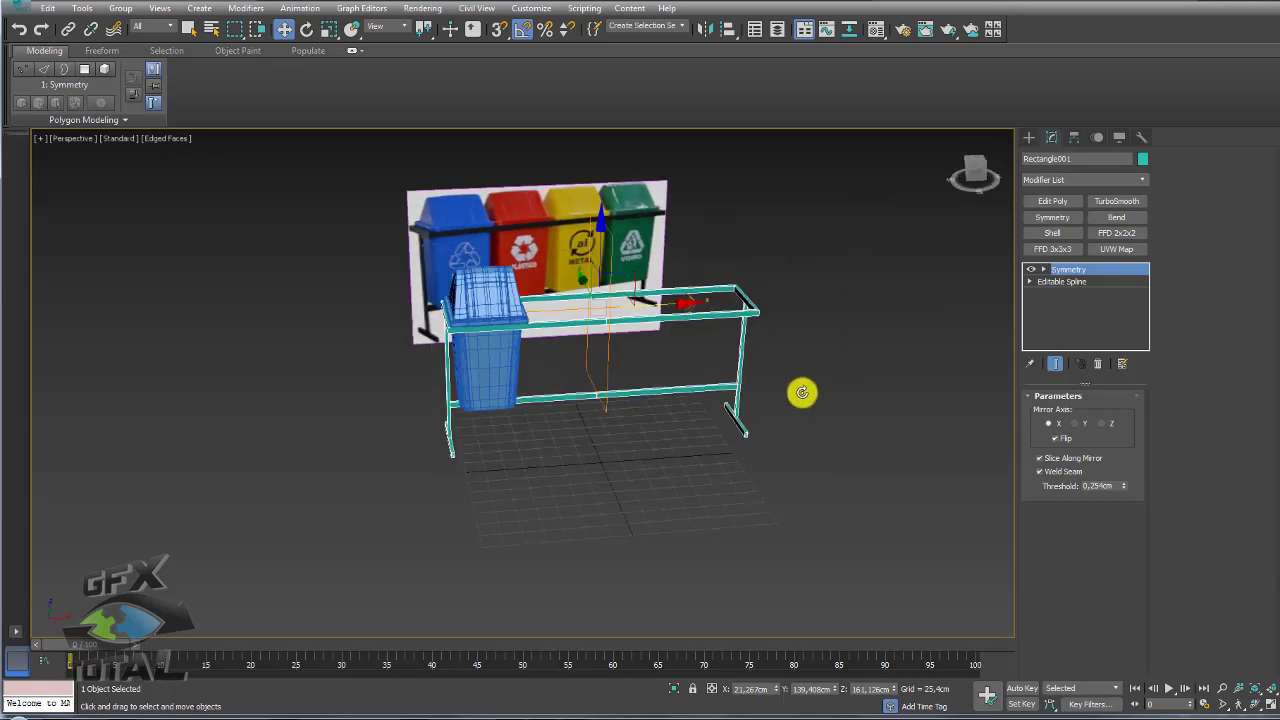
middle_click_drag(523, 383, 560, 480, "alt")
scroll(553, 440, "up", 5)
scroll(575, 500, "down", 5)
Step: Shift-clone the remaining bin and lid along X with 3 copies, filling the two-legged frame
left_click_drag(473, 349, 480, 355)
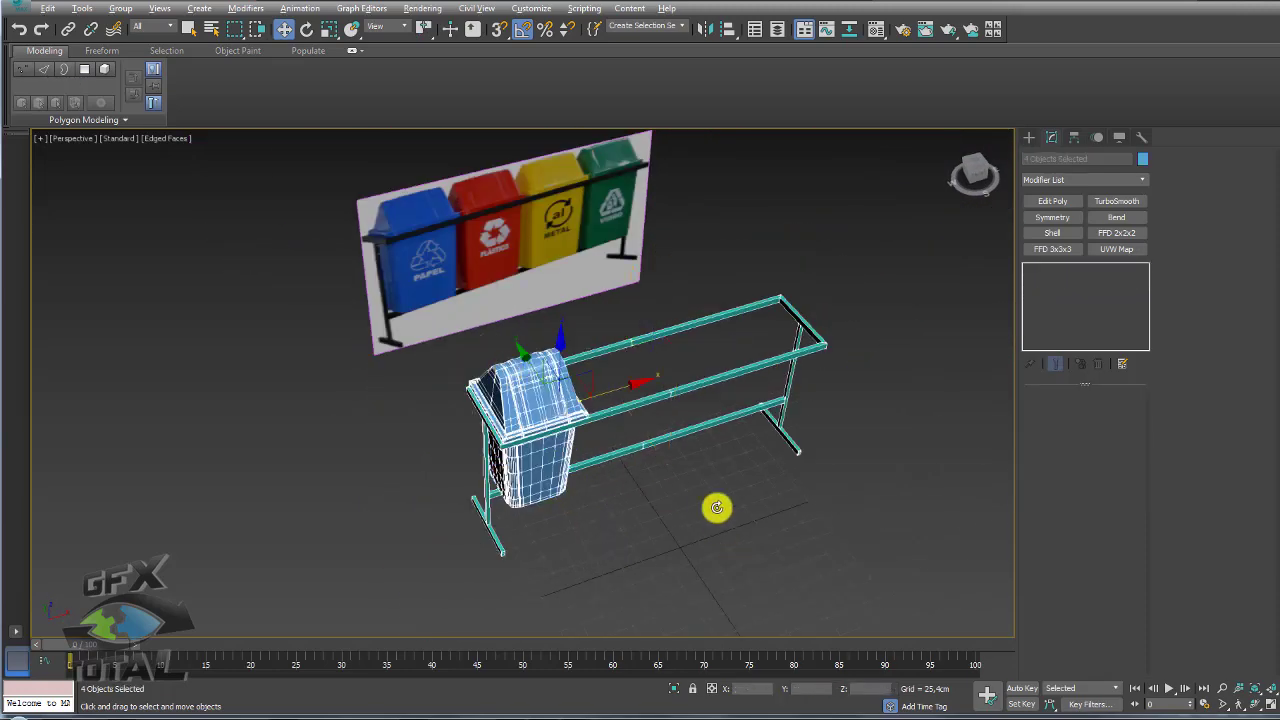
scroll(620, 390, "up", 3)
left_click_drag(541, 385, 682, 361, "shift")
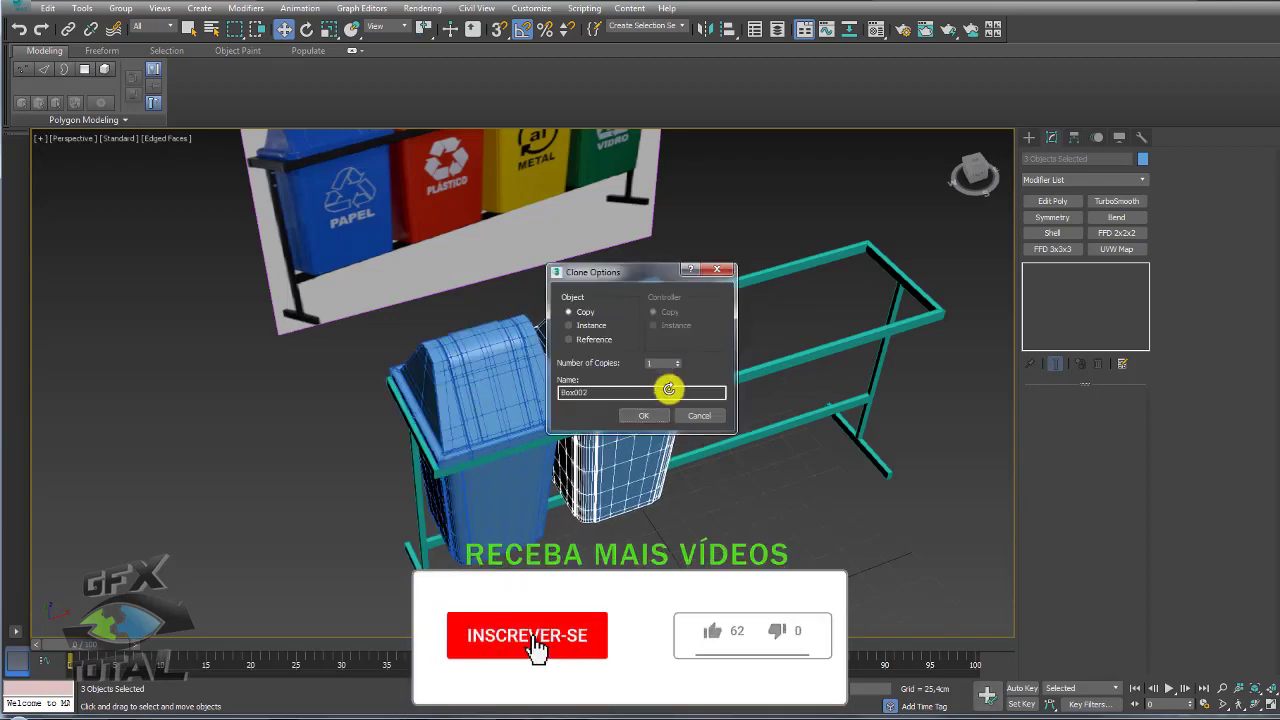
left_click(676, 358)
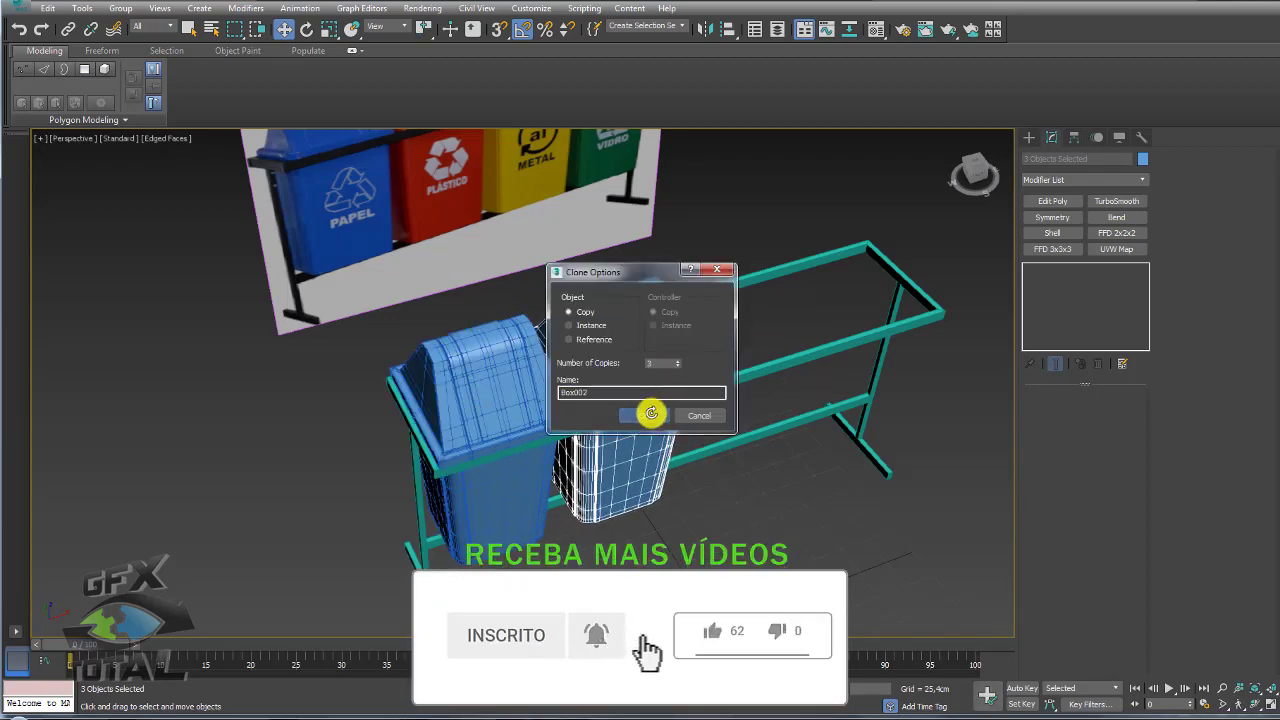
left_click(648, 414)
mouse_move(786, 369)
middle_mouse_down("alt")
mouse_move(700, 314)
mouse_move(491, 323)
middle_mouse_up("alt")
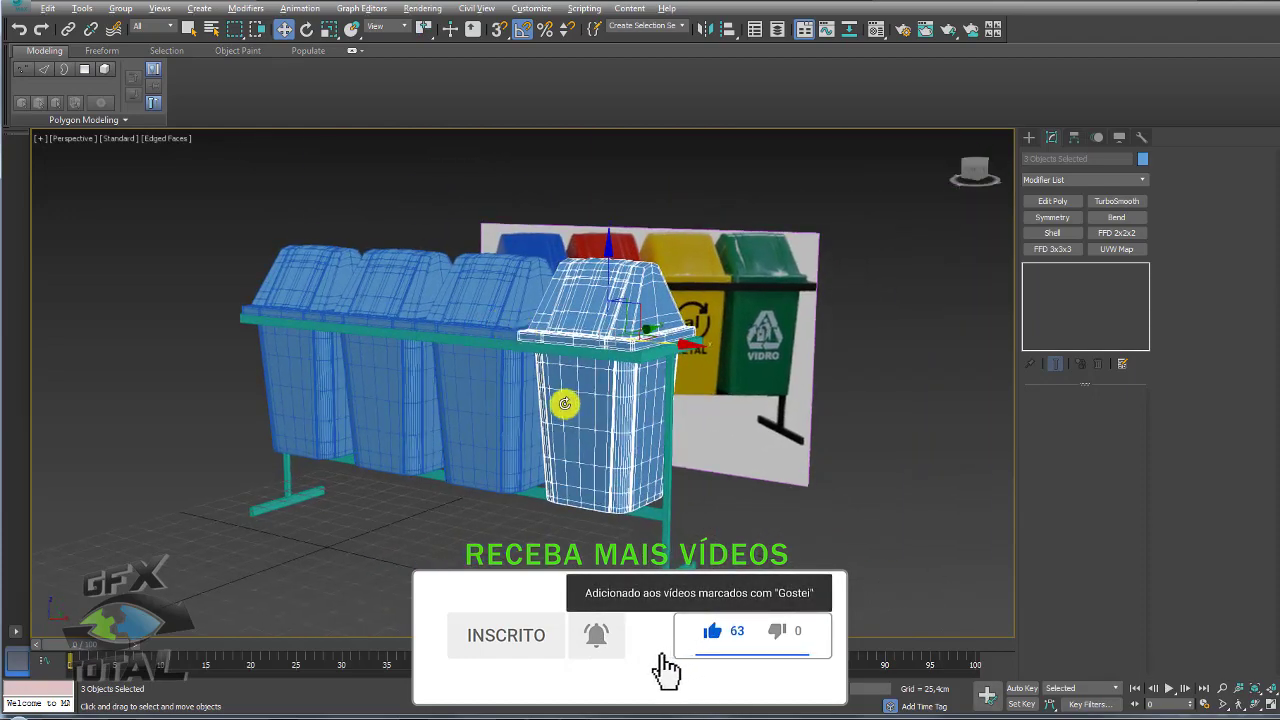
mouse_move(566, 403)
middle_mouse_down("alt")
mouse_move(503, 317)
mouse_move(457, 360)
mouse_move(403, 366)
mouse_move(528, 357)
middle_mouse_up("alt")
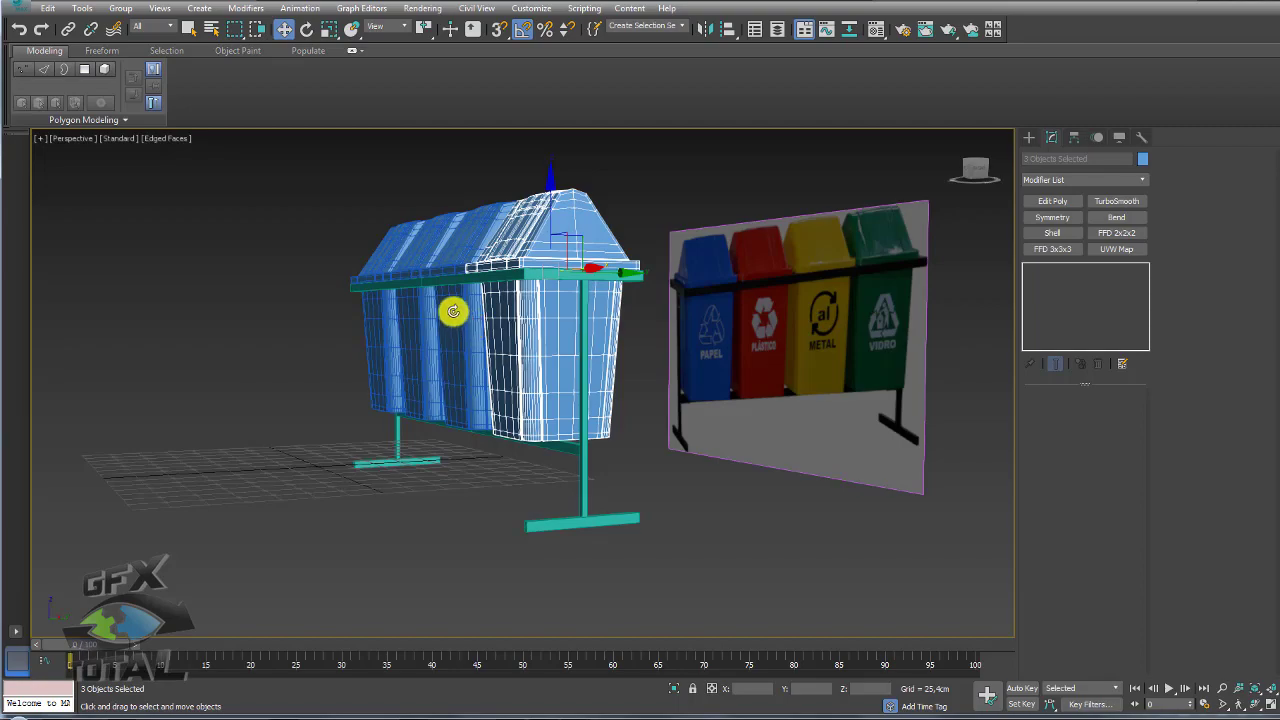
mouse_move(340, 374)
middle_mouse_down("alt")
mouse_move(426, 377)
mouse_move(543, 417)
mouse_move(729, 400)
middle_mouse_up("alt")
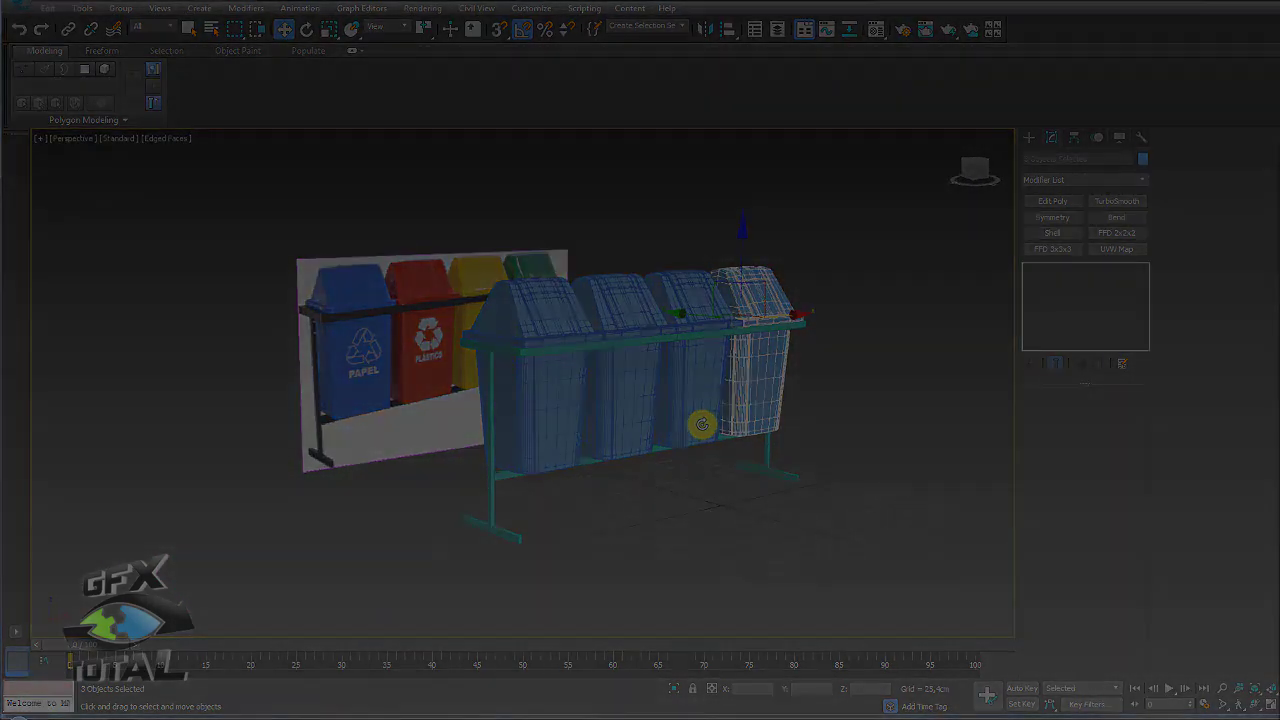